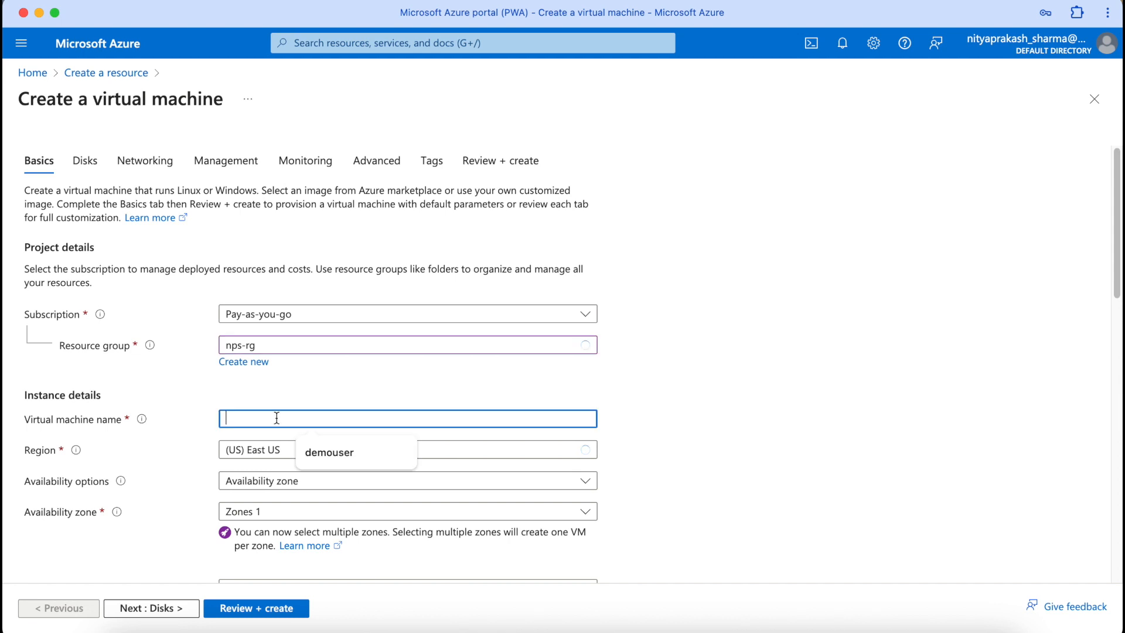
Step: Name the new virtual machine demovm
type("demom")
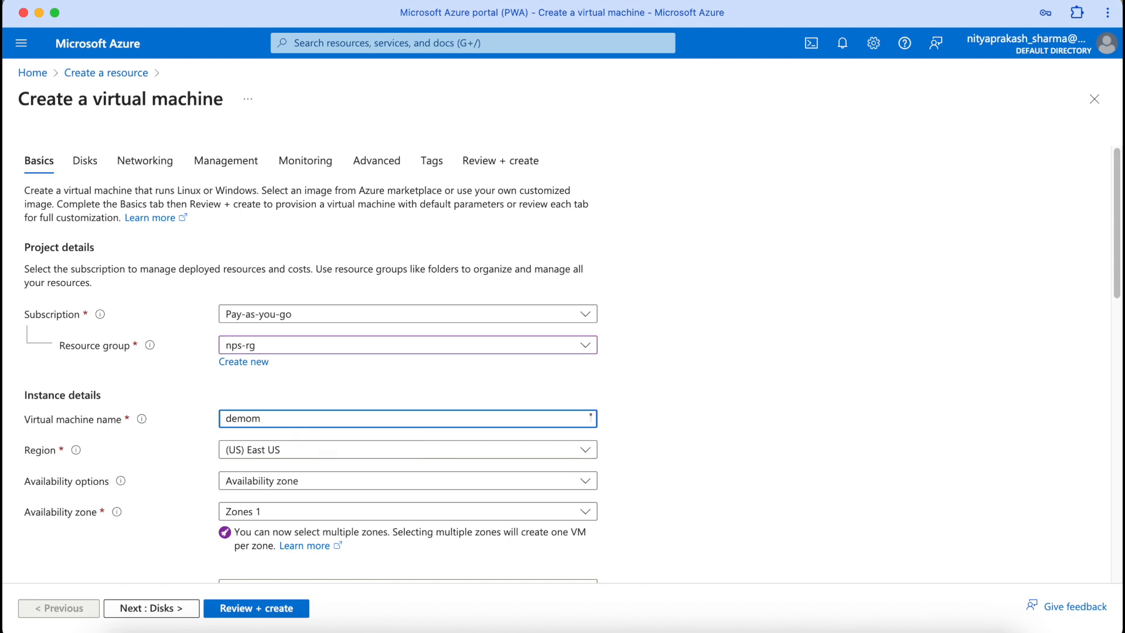
key("BackSpace")
type("vm")
scroll(577, 496, "down", 9)
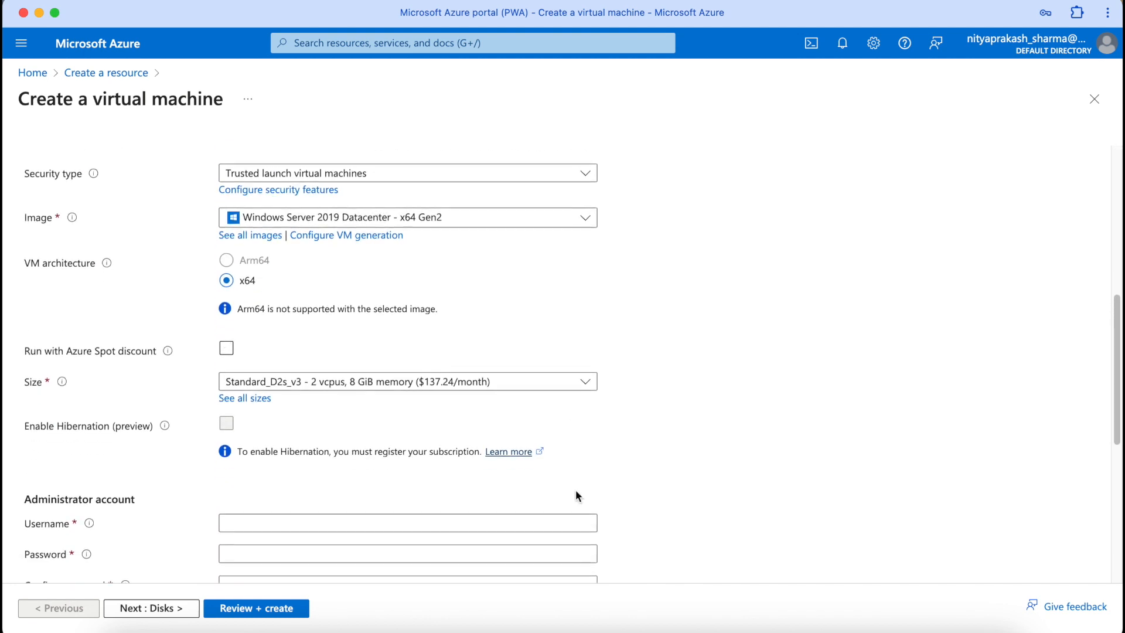
scroll(575, 489, "down", 1)
Step: Fill in the administrator username and password from saved credentials and confirm the password
left_click(443, 375)
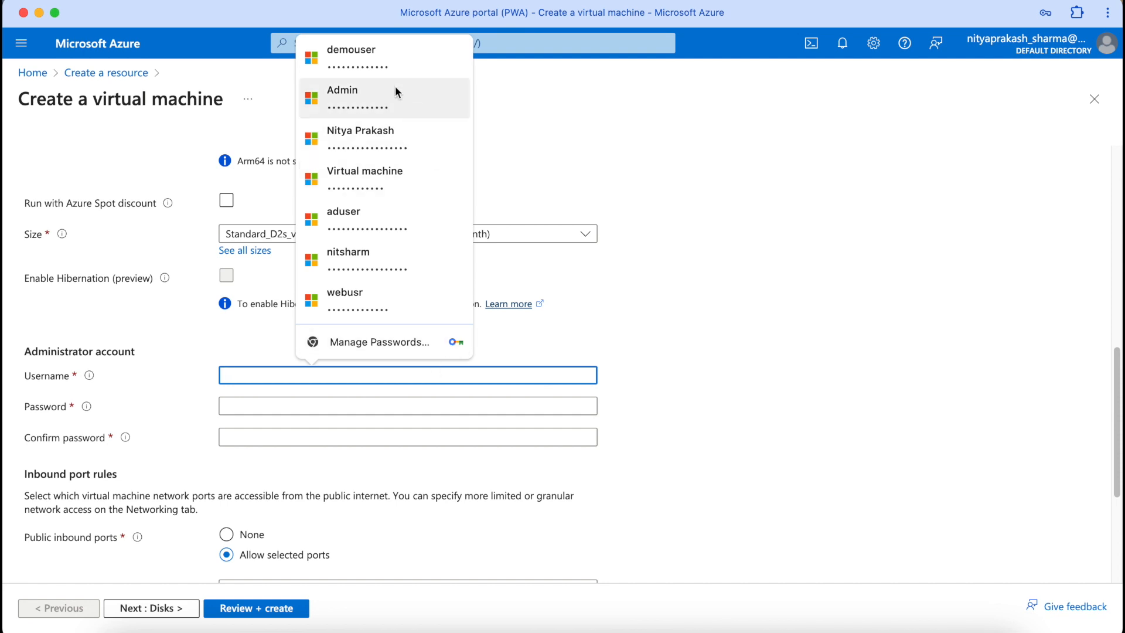
left_click(369, 58)
left_click(553, 286)
left_click(289, 436)
type("•••••••••••••")
scroll(562, 363, "down", 4)
left_click(151, 608)
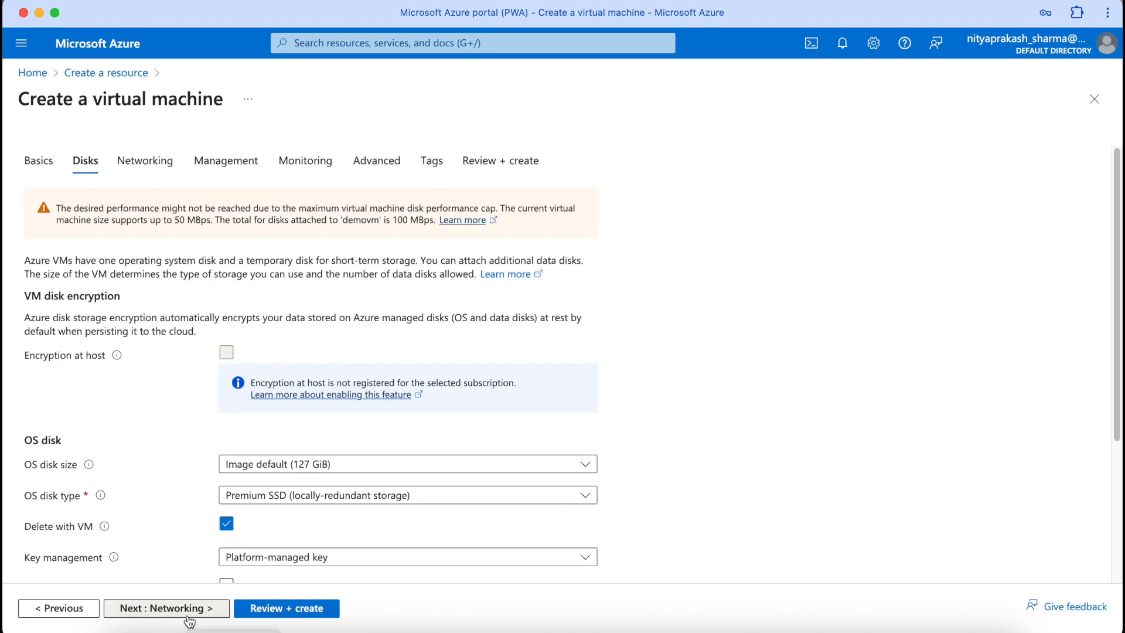
scroll(350, 484, "down", 3)
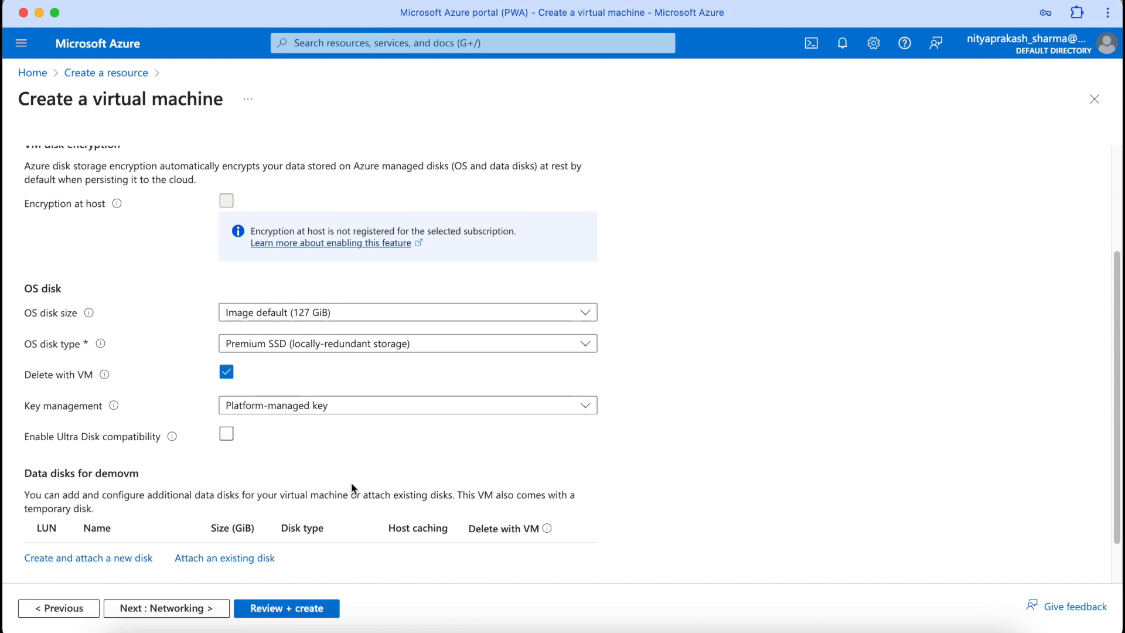
left_click(337, 319)
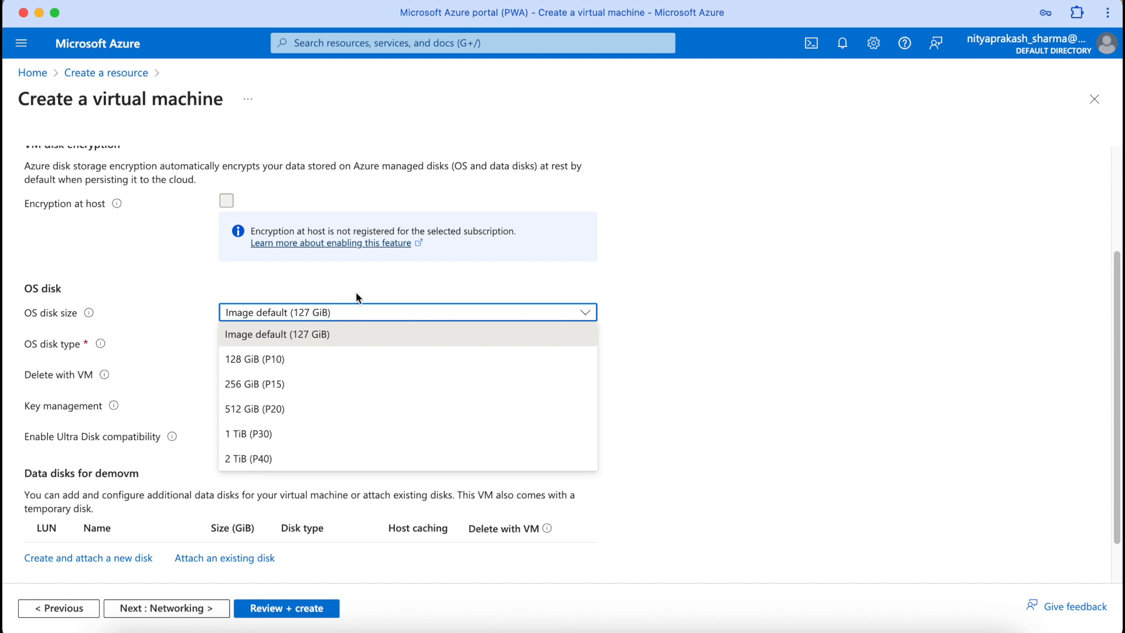
left_click(376, 277)
scroll(375, 278, "down", 1)
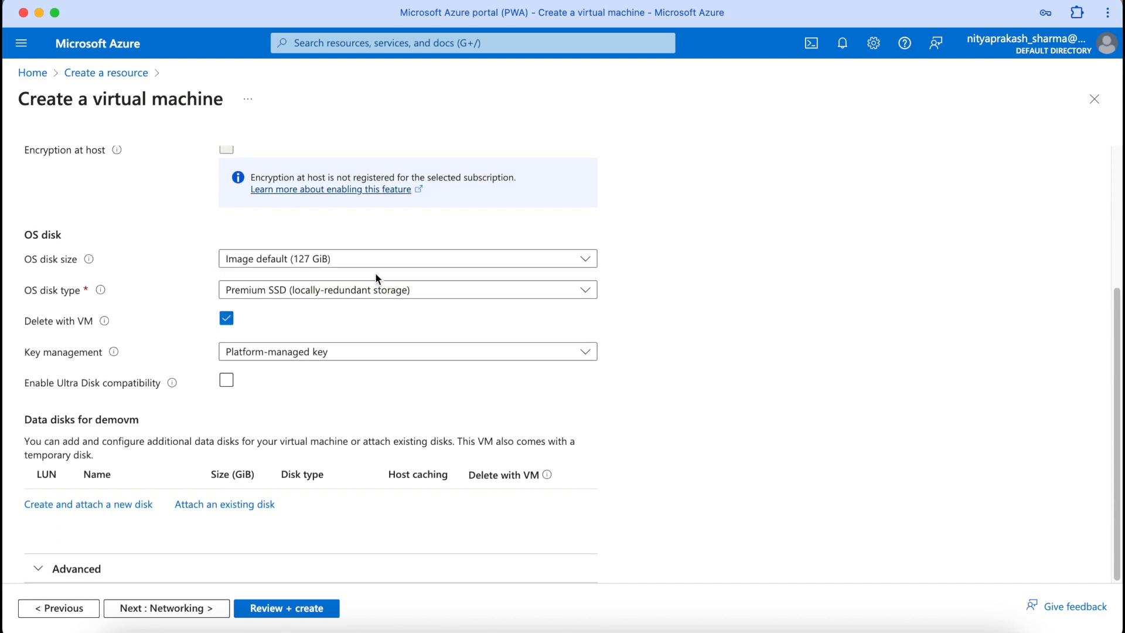
scroll(331, 321, "up", 1)
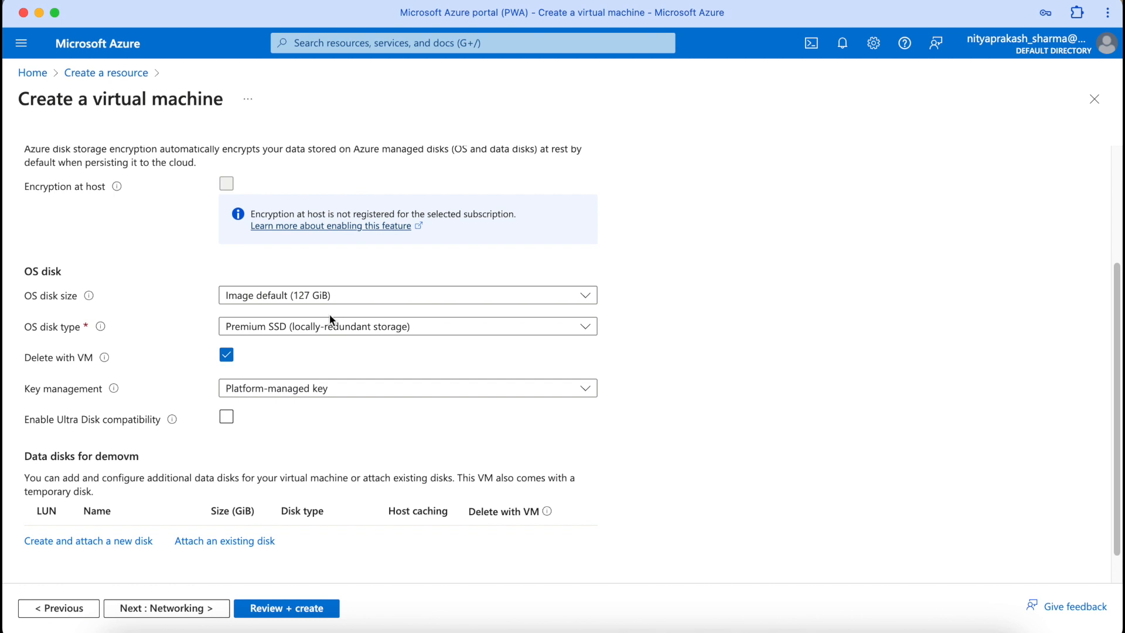
left_click(319, 334)
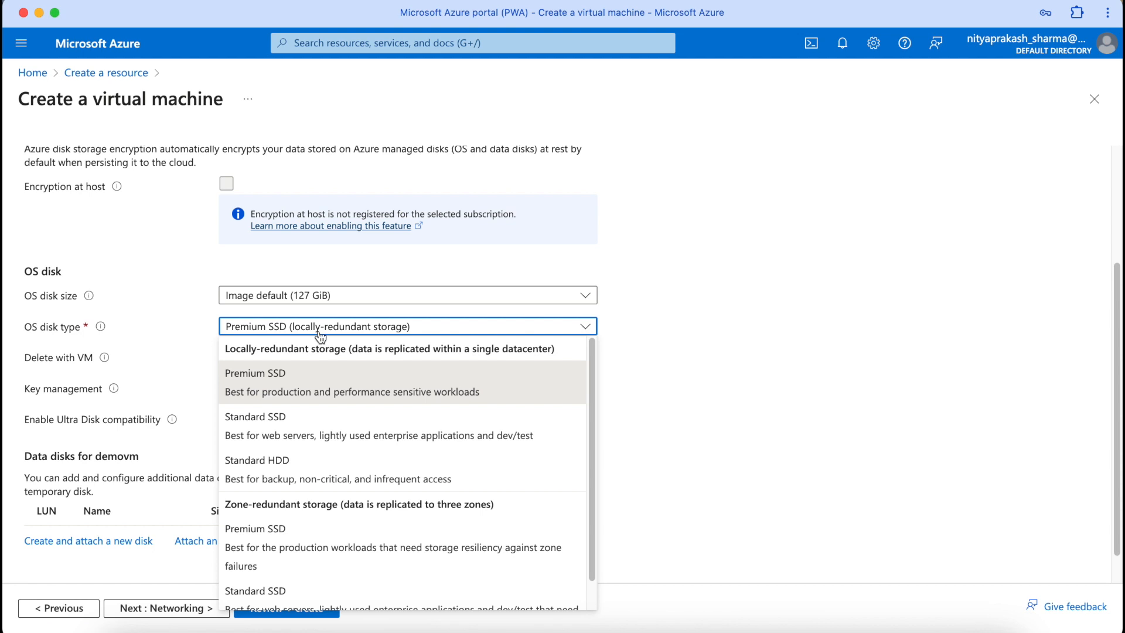
scroll(320, 335, "down", 1)
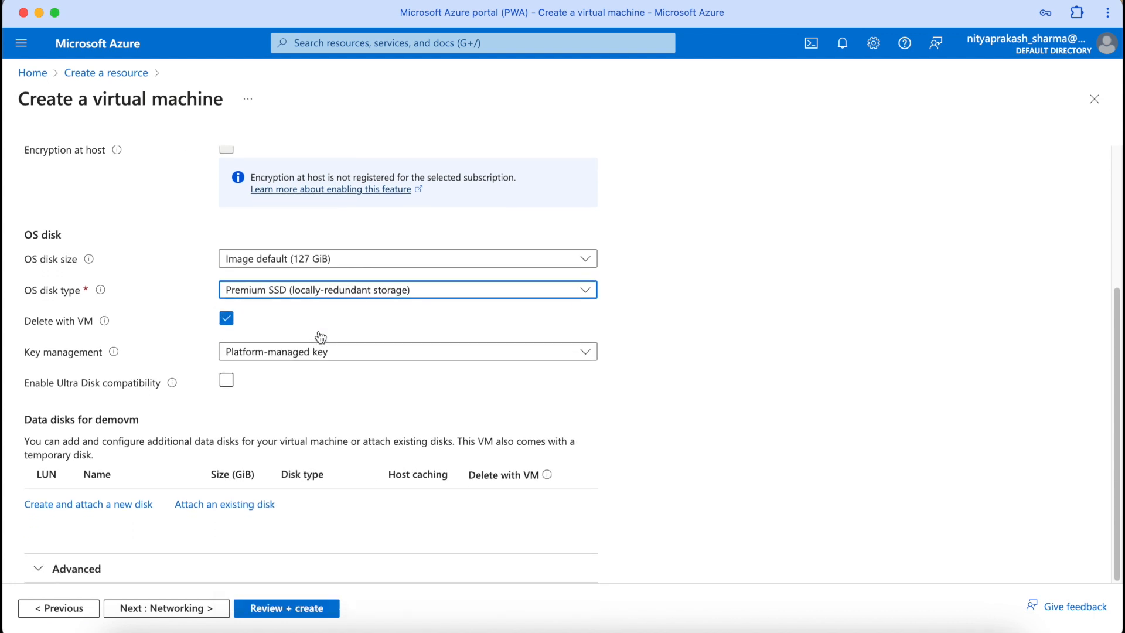
left_click(335, 356)
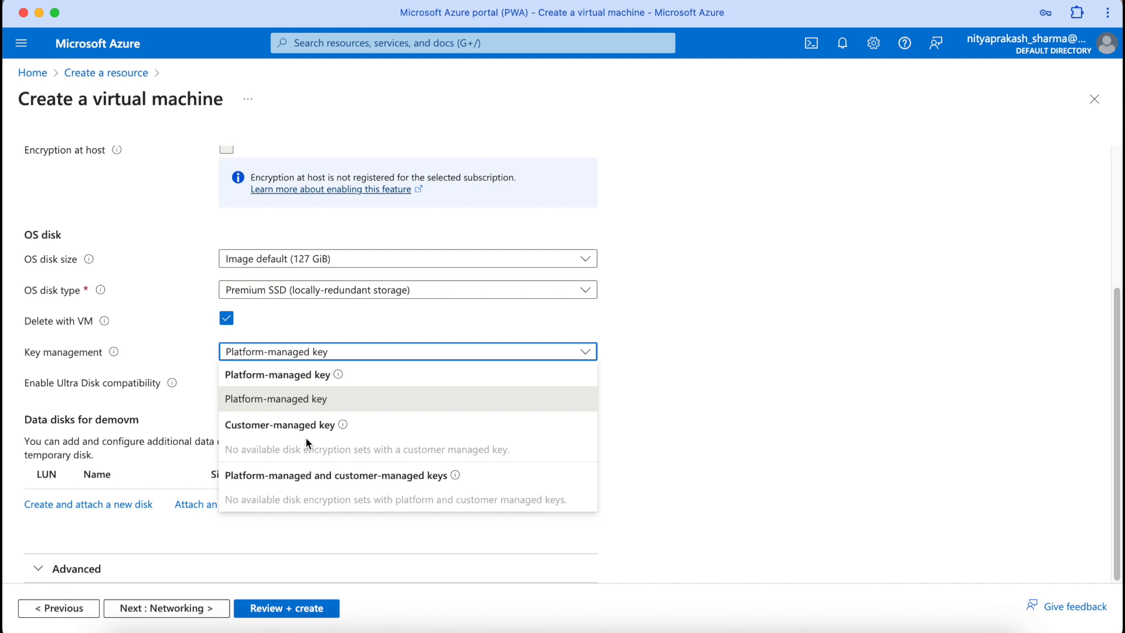
left_click(301, 404)
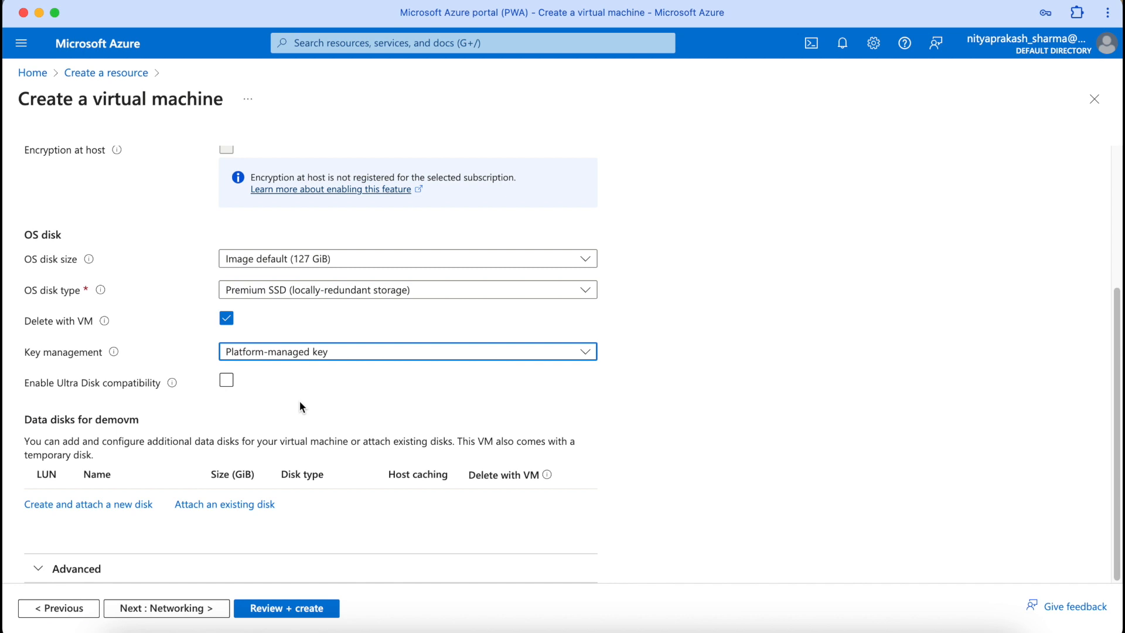
left_click(300, 401)
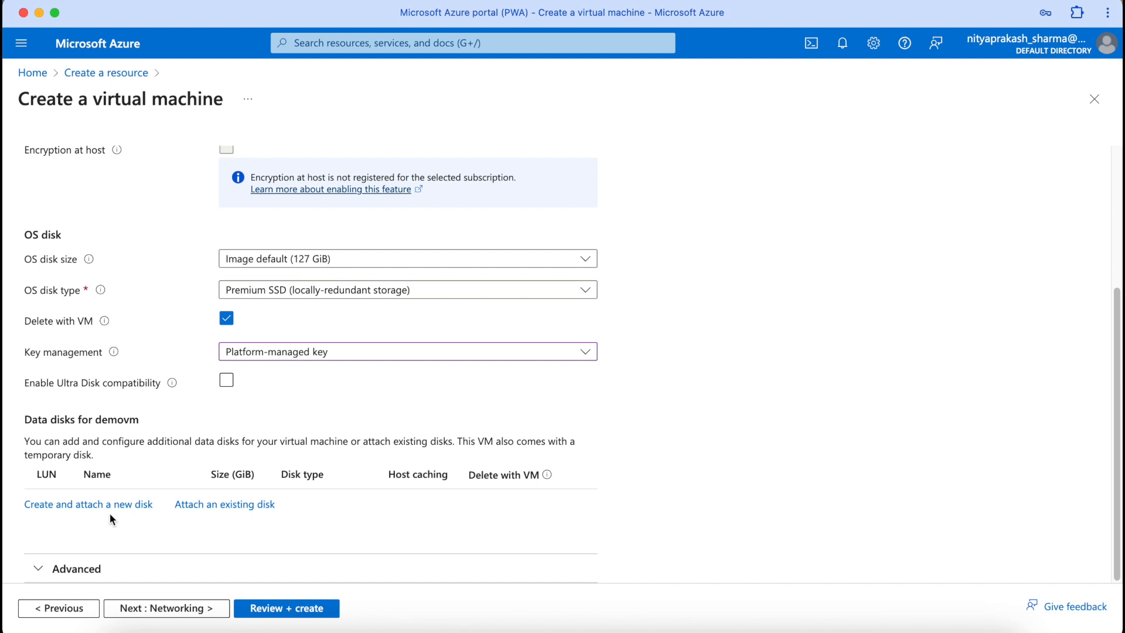
Step: On Networking, create a new virtual network named nps-vnet
left_click(202, 609)
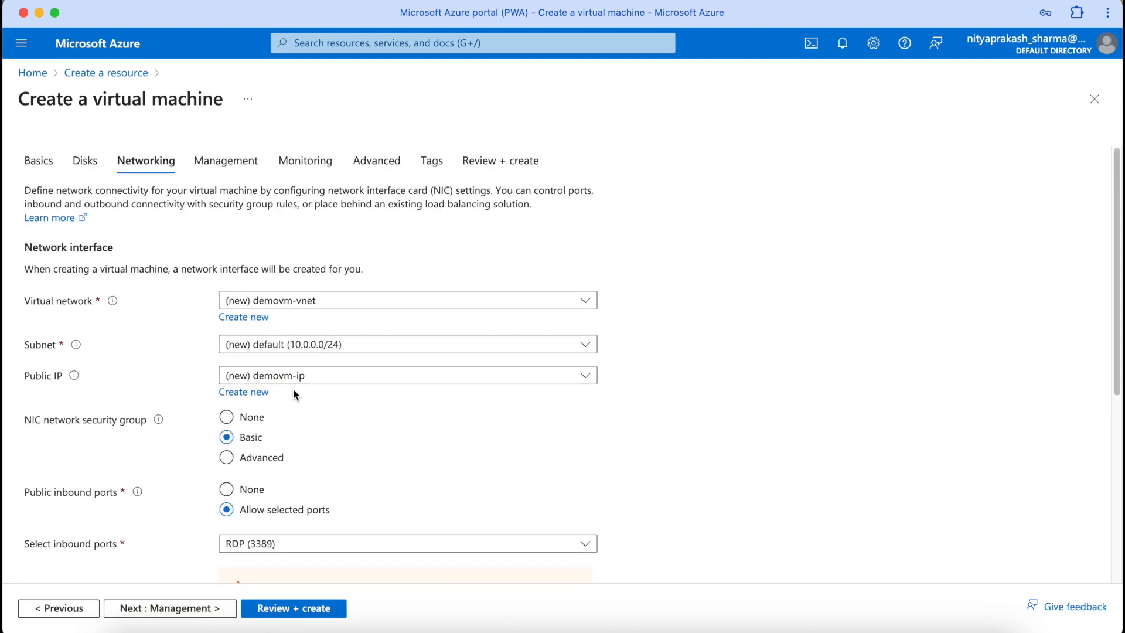
left_click(261, 317)
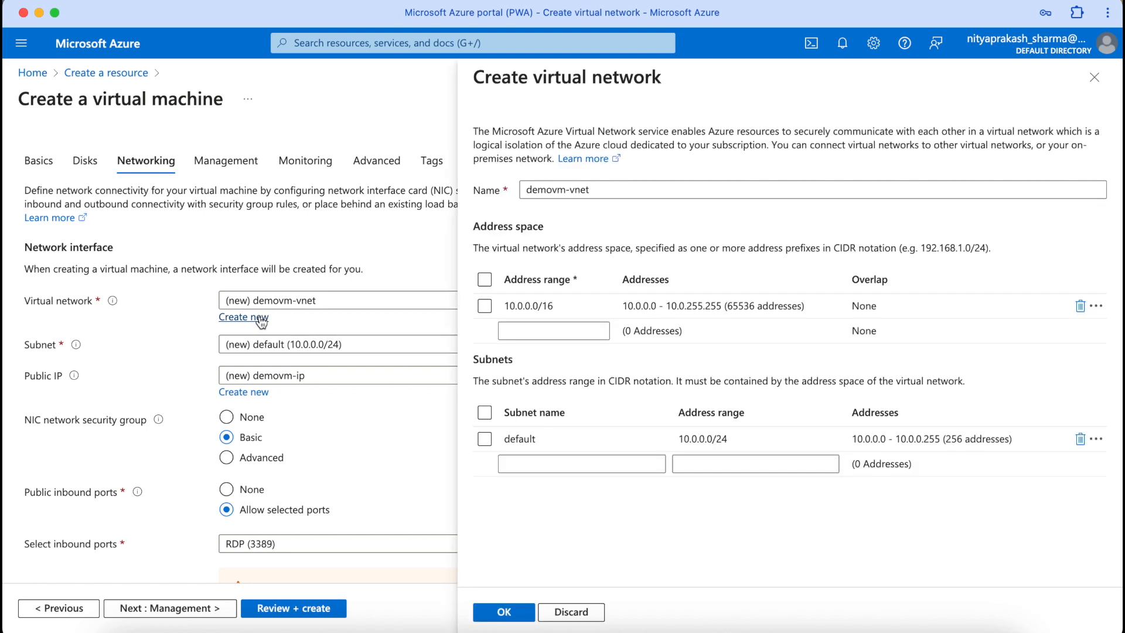
left_click(547, 191)
double_click(547, 191)
type("nps")
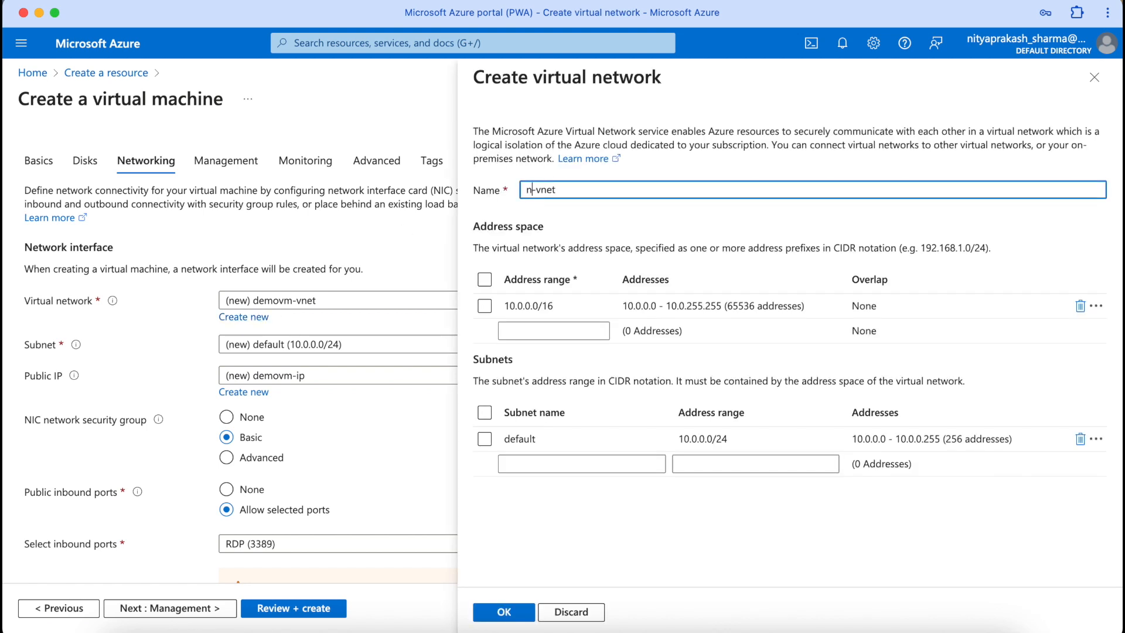
left_click(505, 614)
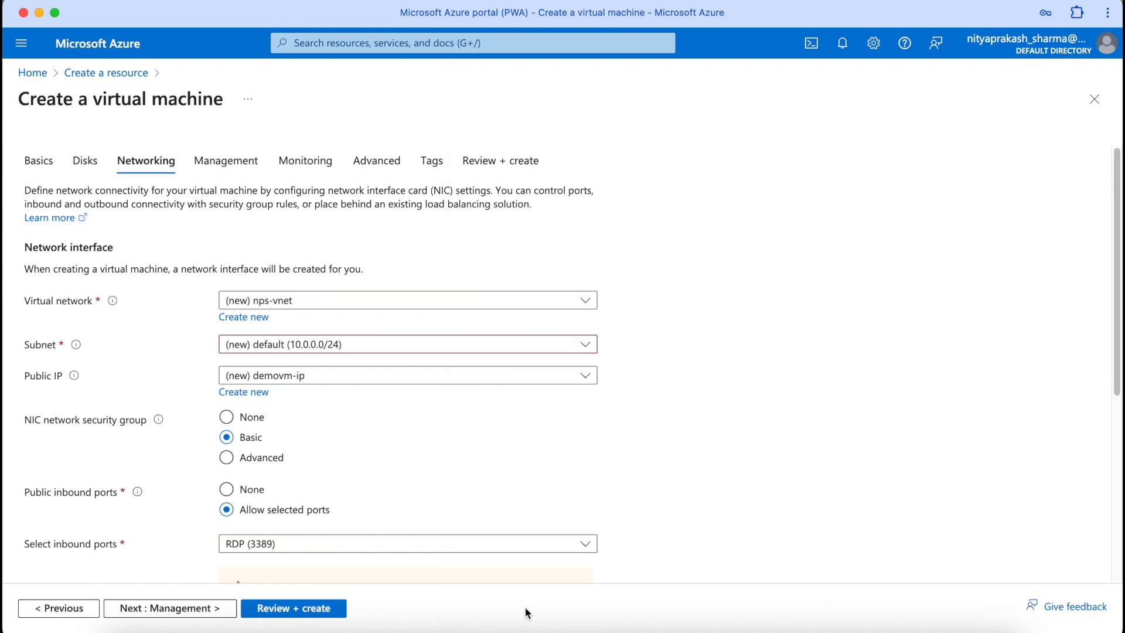
scroll(484, 561, "down", 3)
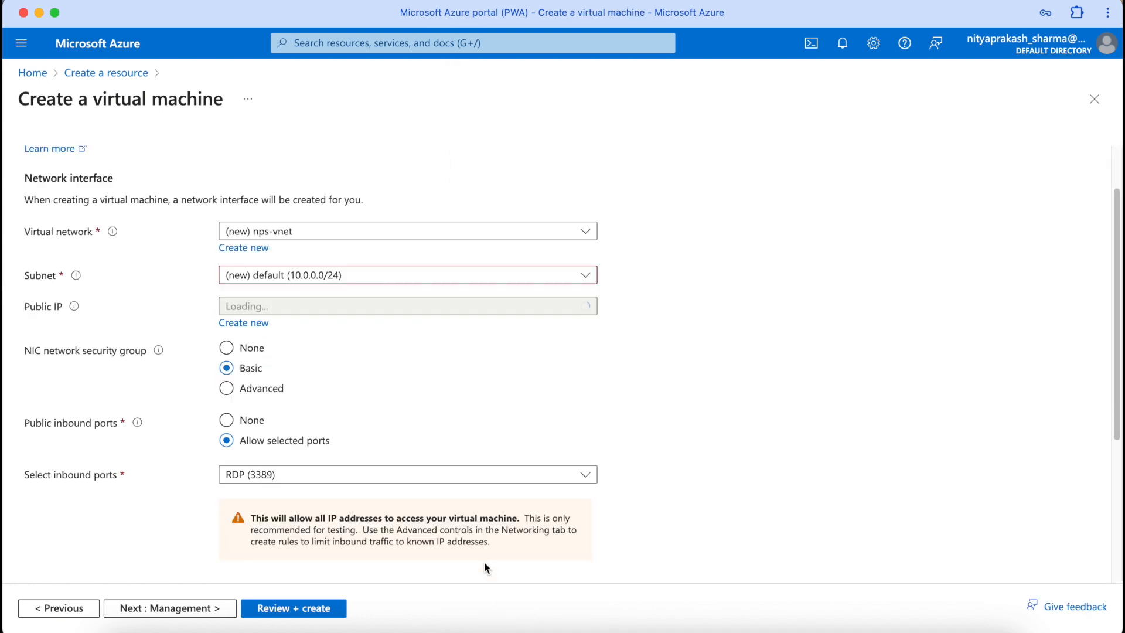
Step: Skip through Management, Monitoring and Advanced to Review + create for validation
left_click(215, 609)
left_click(214, 609)
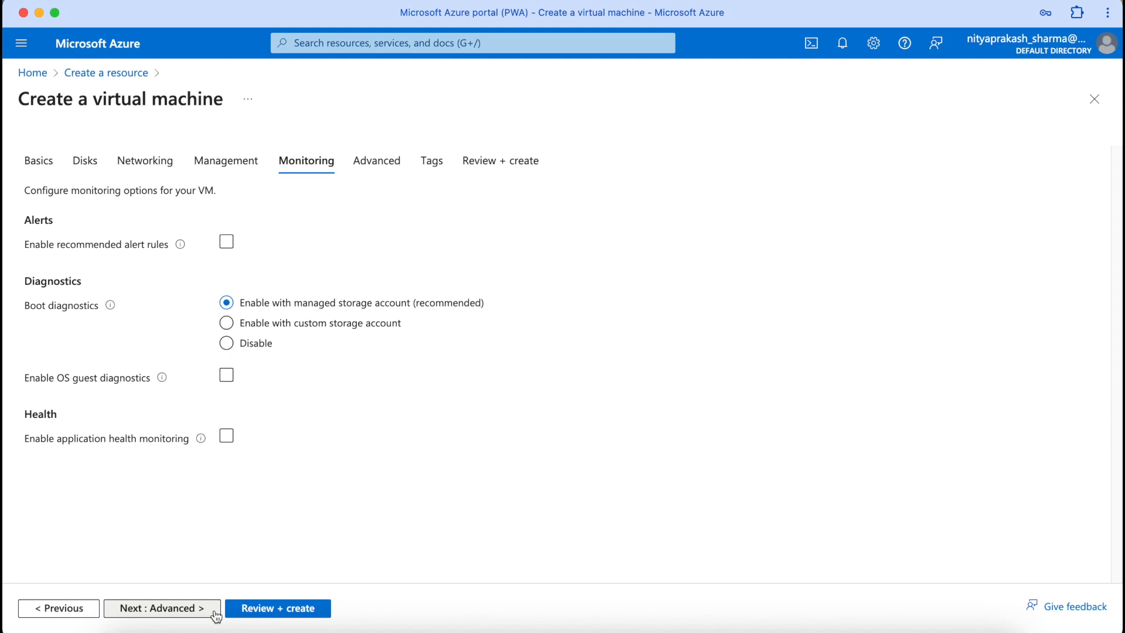
left_click(214, 609)
left_click(255, 612)
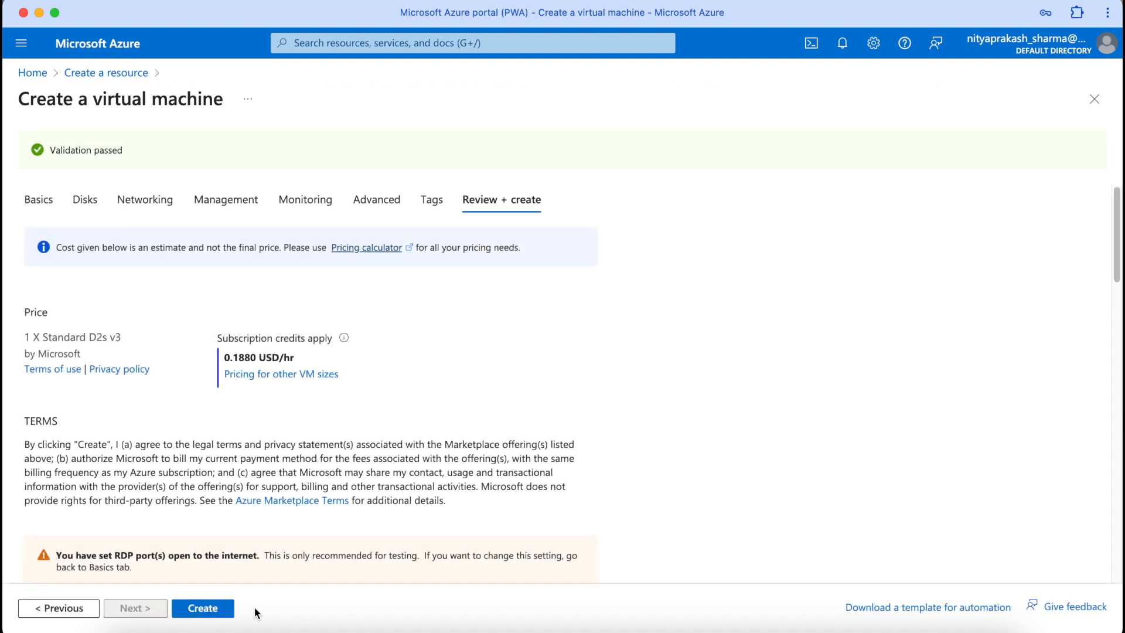
Step: Deploy demovm, go to the new resource and open its Connect page
left_click(204, 612)
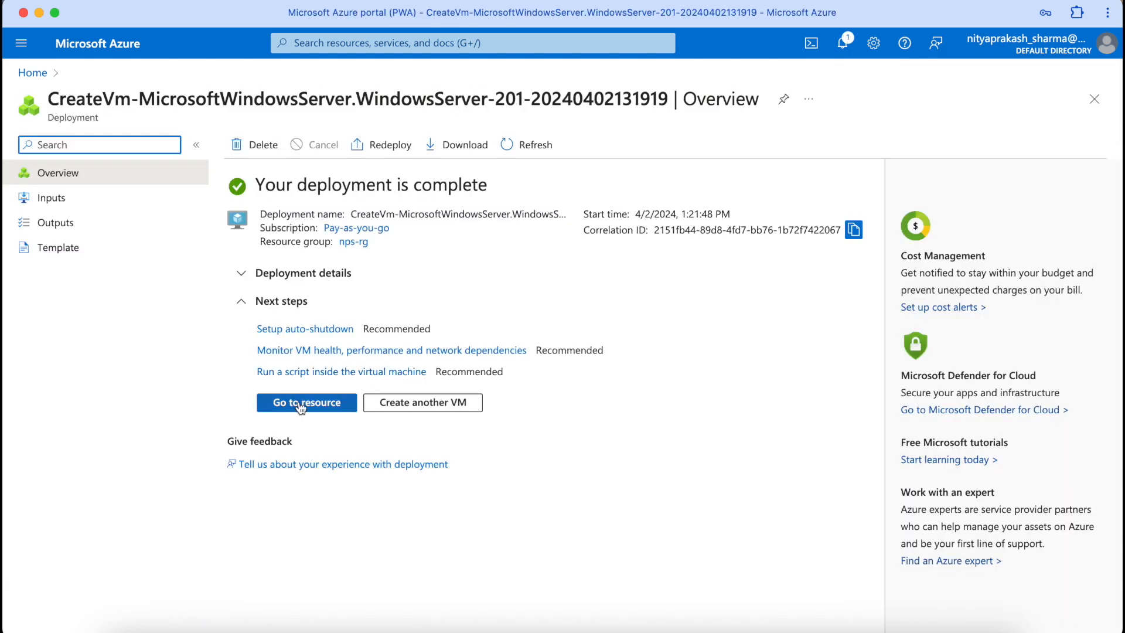
left_click(300, 405)
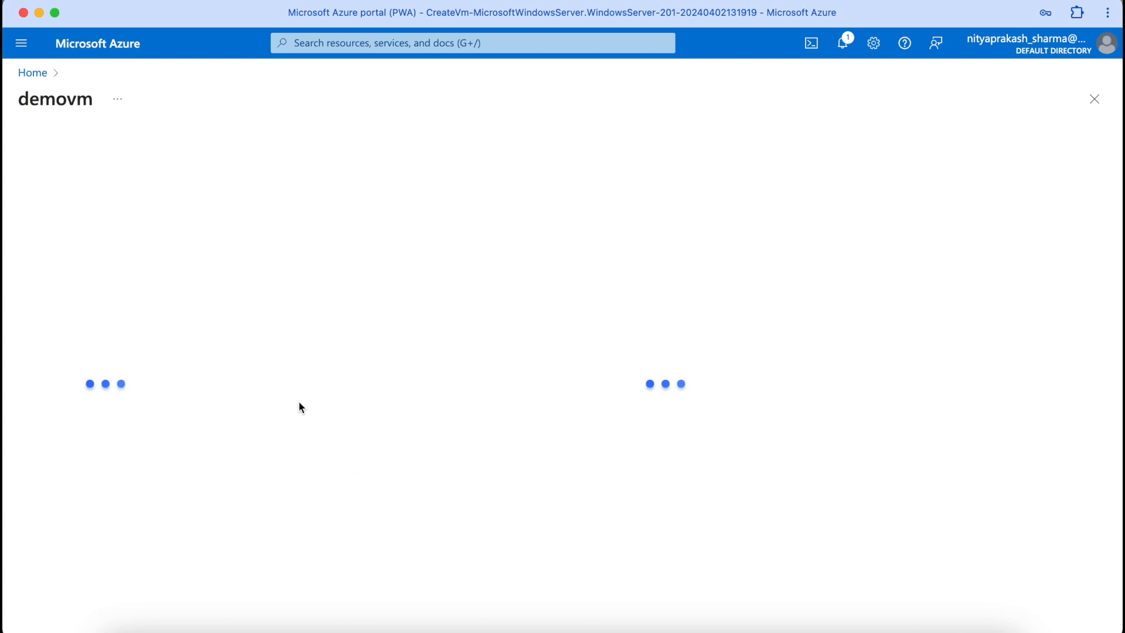
left_click(267, 145)
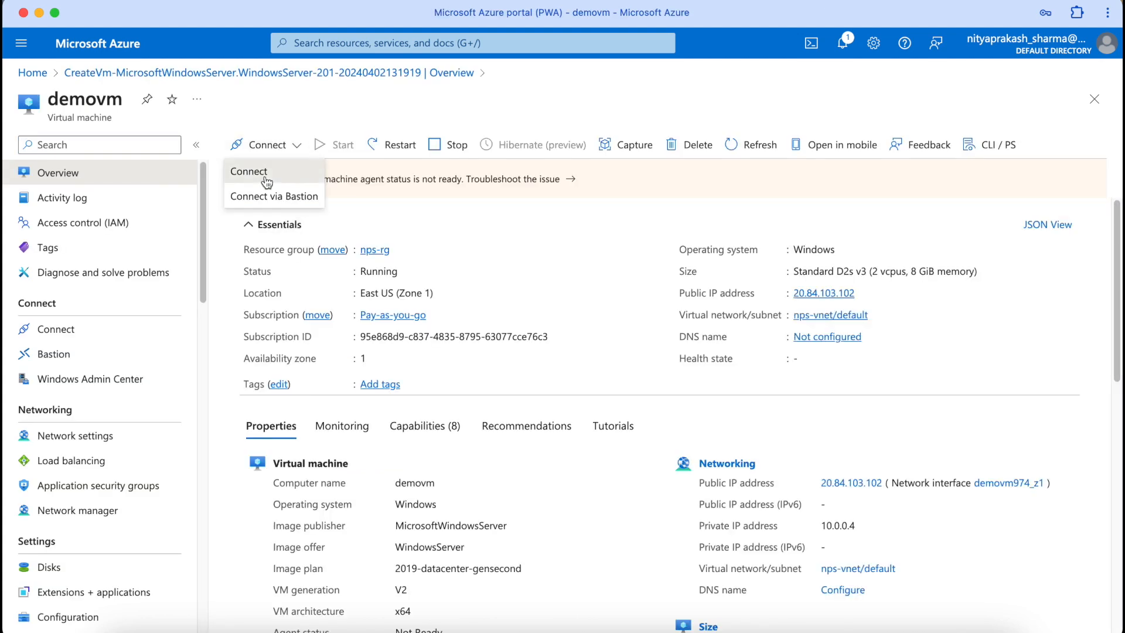
left_click(266, 176)
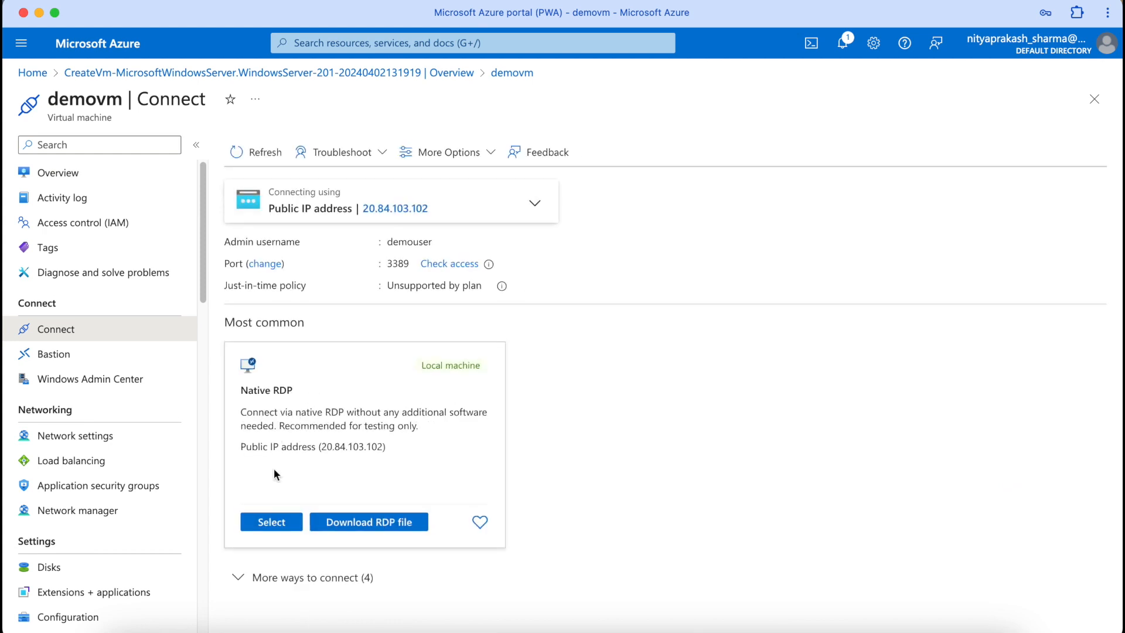
Step: Download and open demovm's RDP file, sign in with the admin password, accept the certificate
left_click(337, 527)
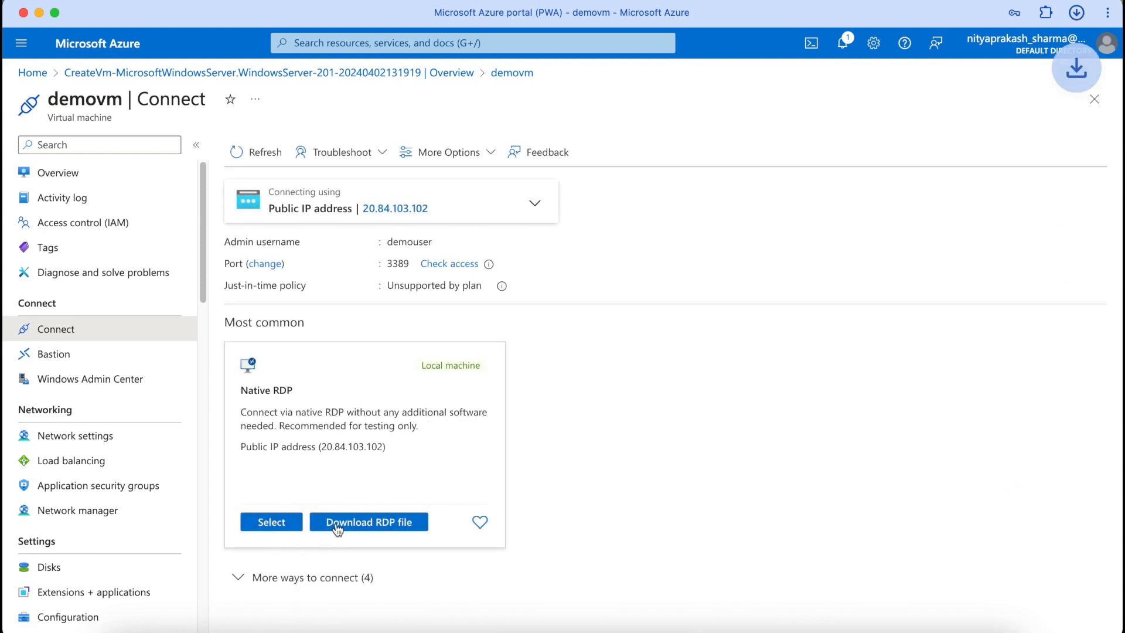
left_click(972, 625)
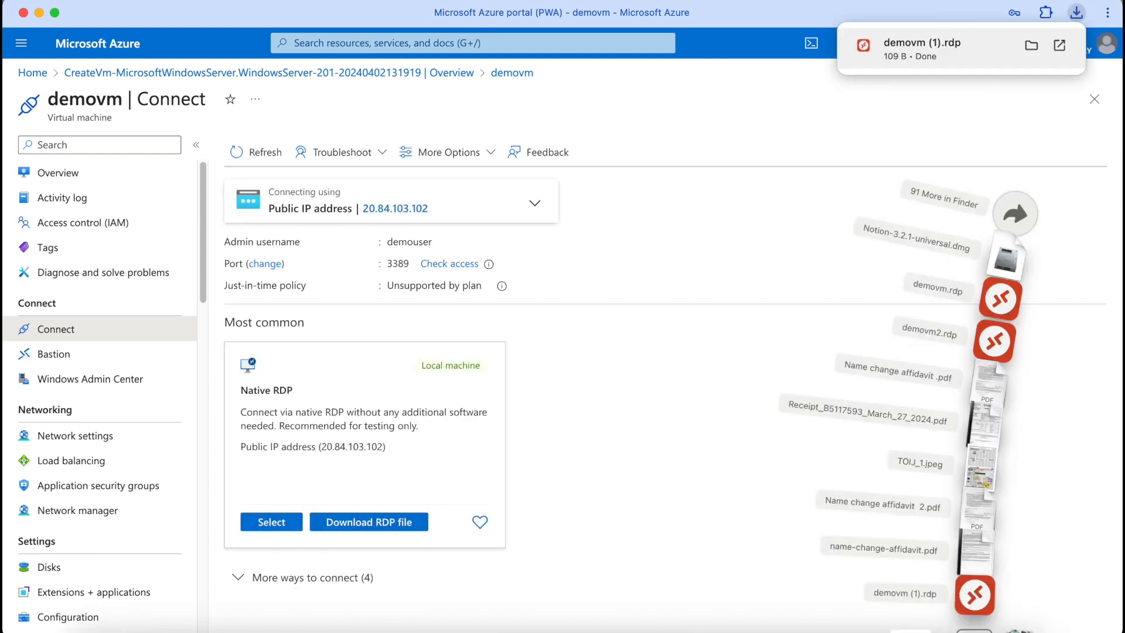
left_click(985, 584)
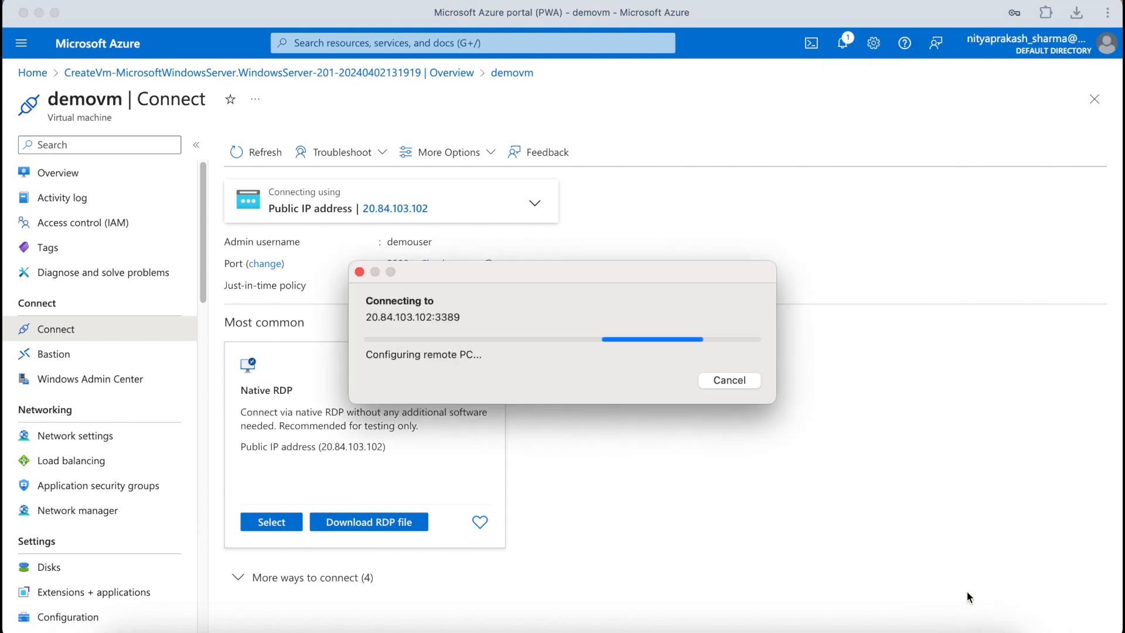
type("••••••")
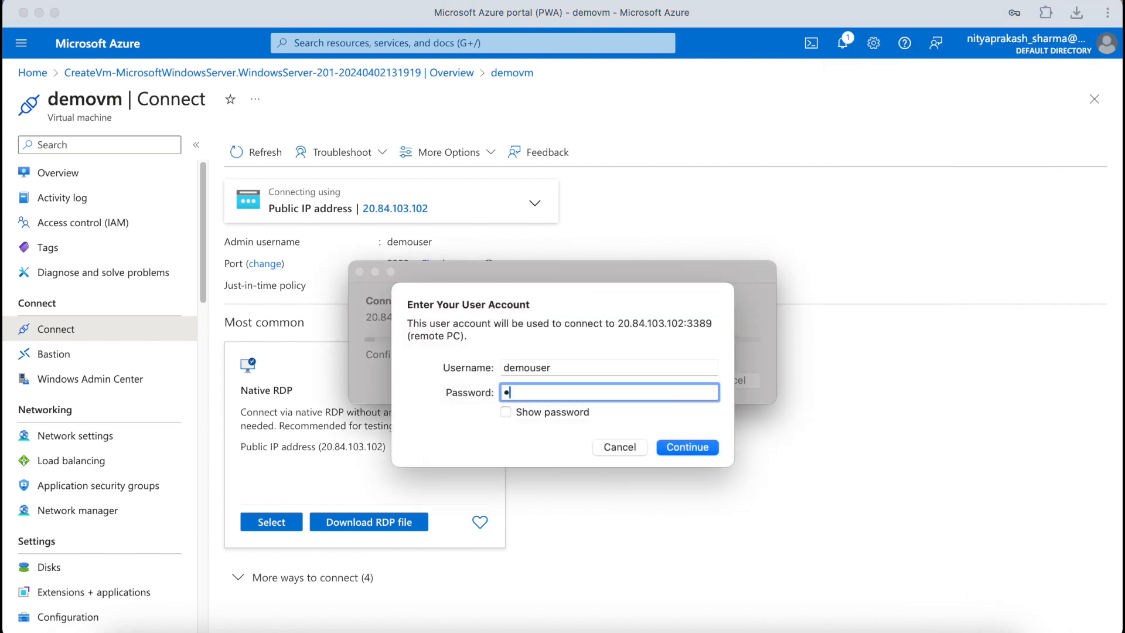
type("•••••••")
key("Return")
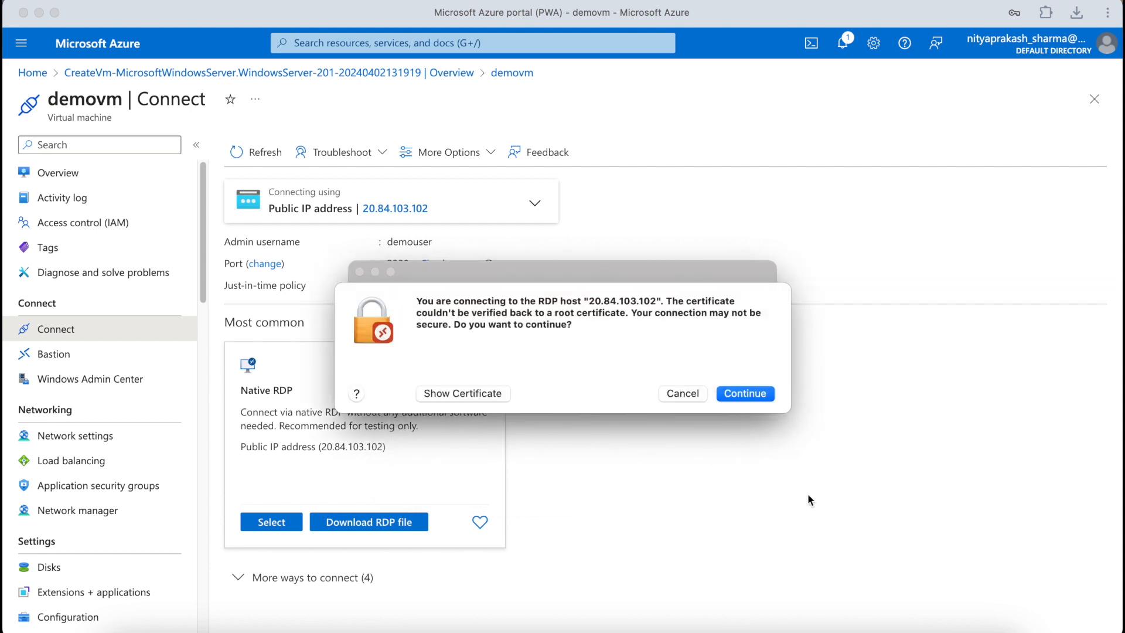
left_click(755, 395)
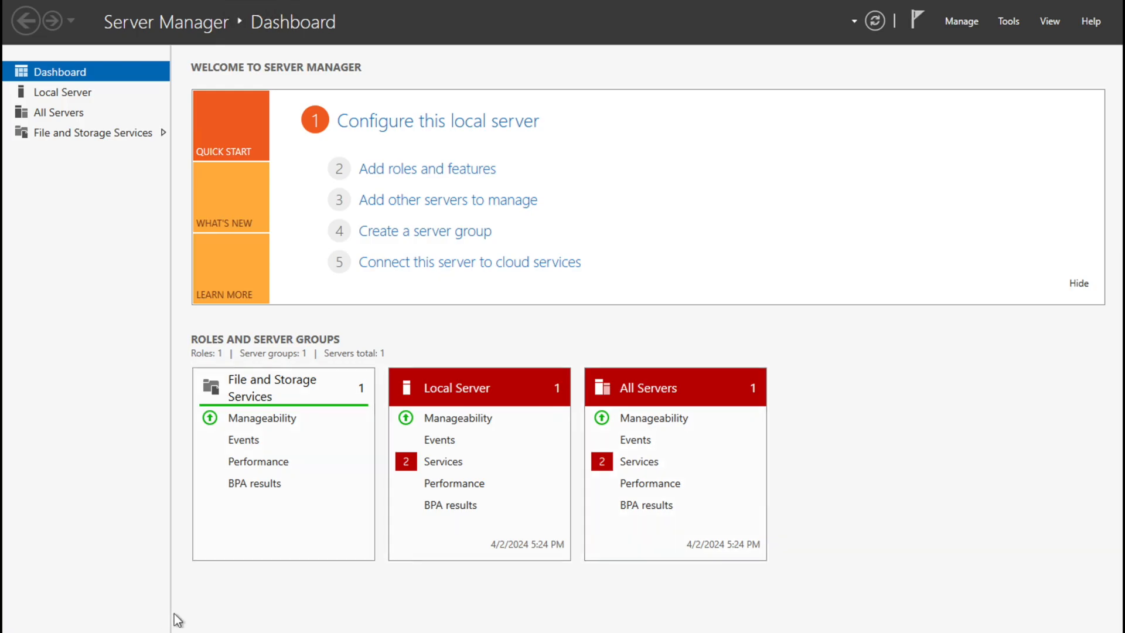
Step: Open File Explorer and browse from This PC into Temporary Storage (D:)
key("super+e")
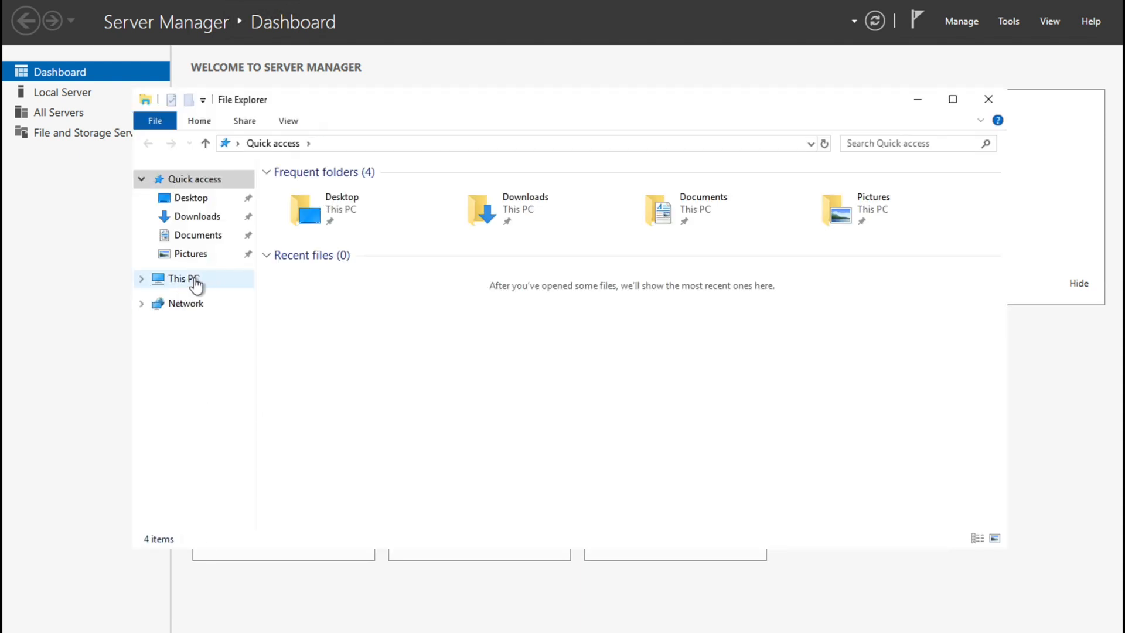
left_click(195, 284)
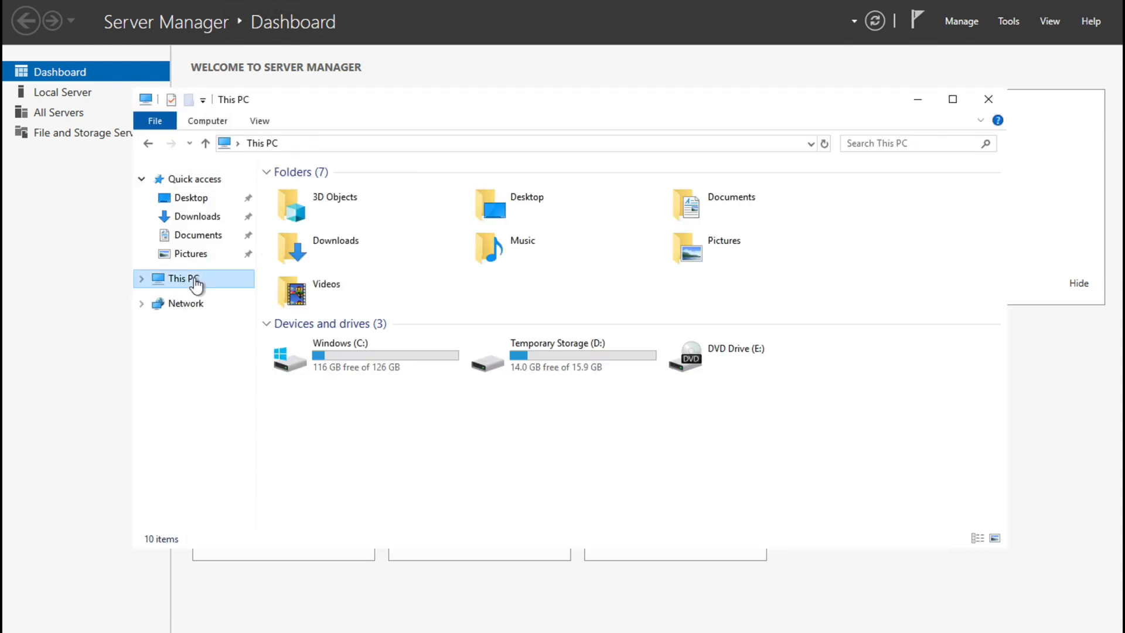
left_click(368, 351)
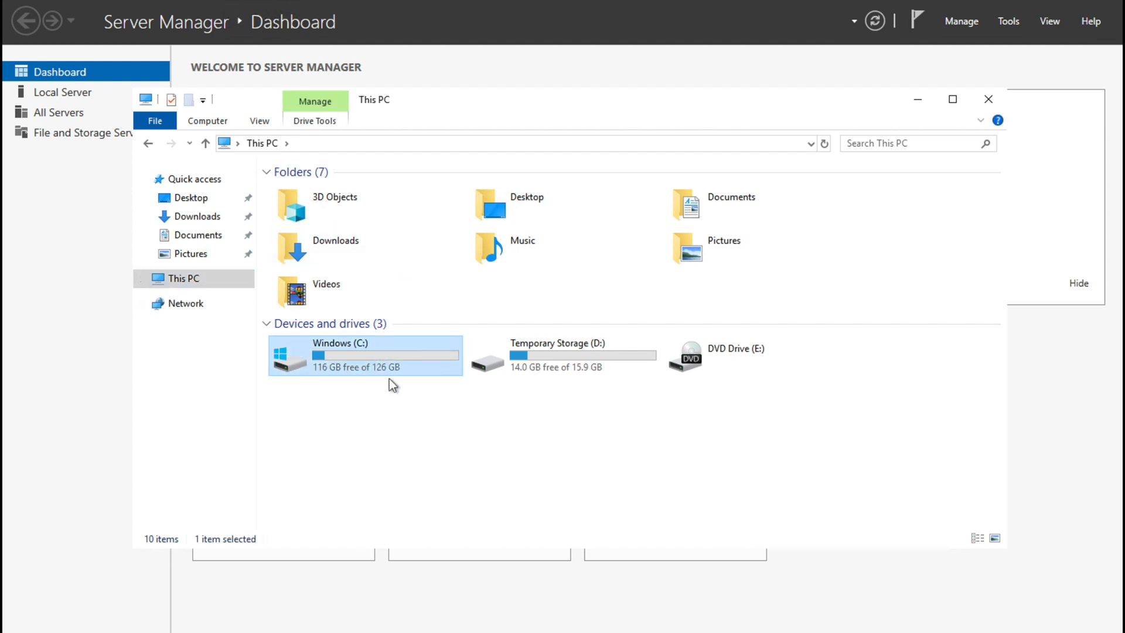
left_click(543, 363)
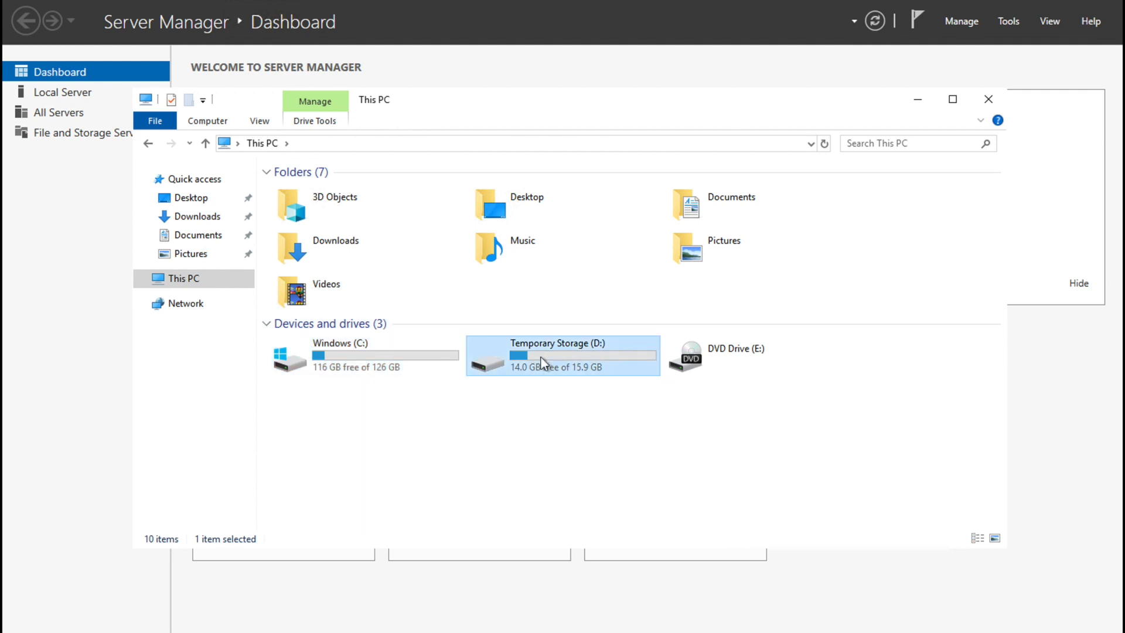
double_click(572, 356)
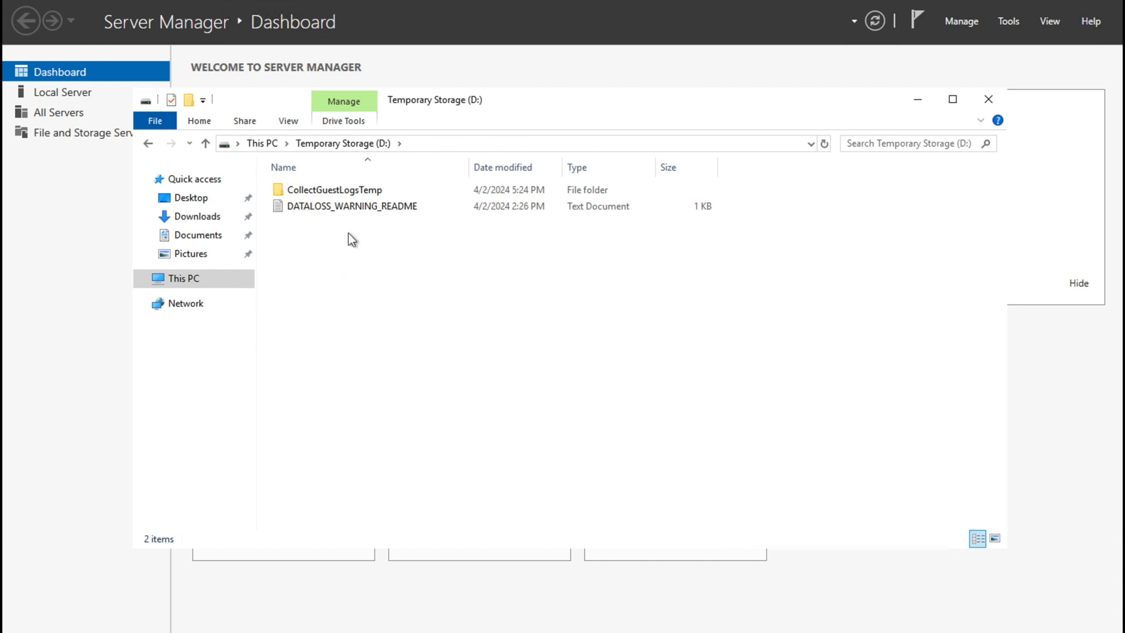
Step: Read DATALOSS_WARNING_README, close it and clear the file selection
double_click(338, 204)
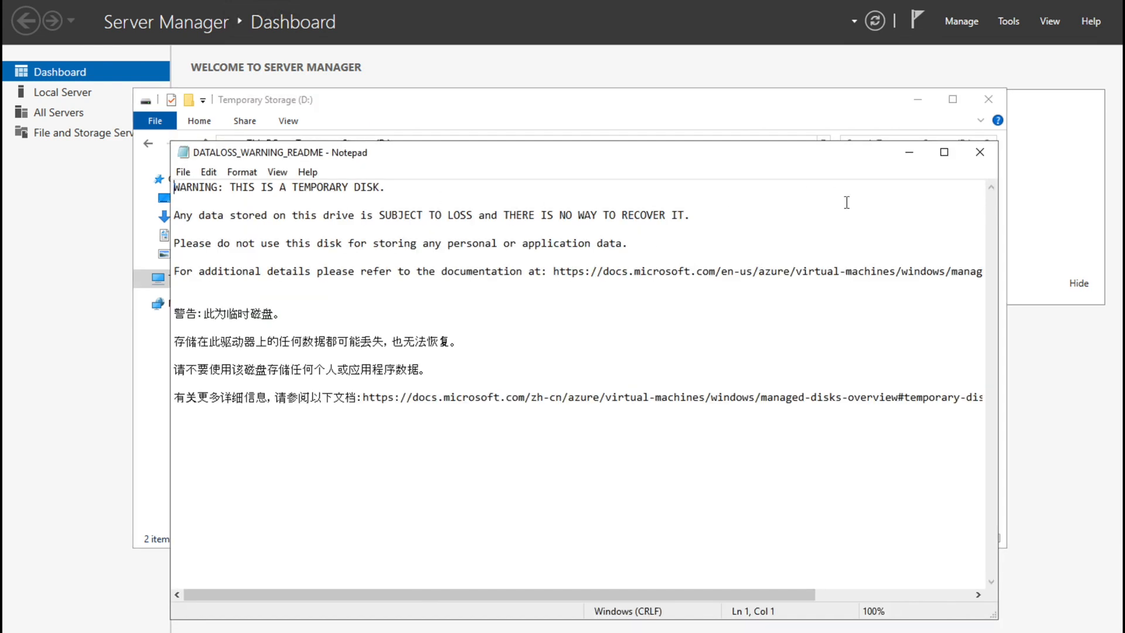
left_click(980, 152)
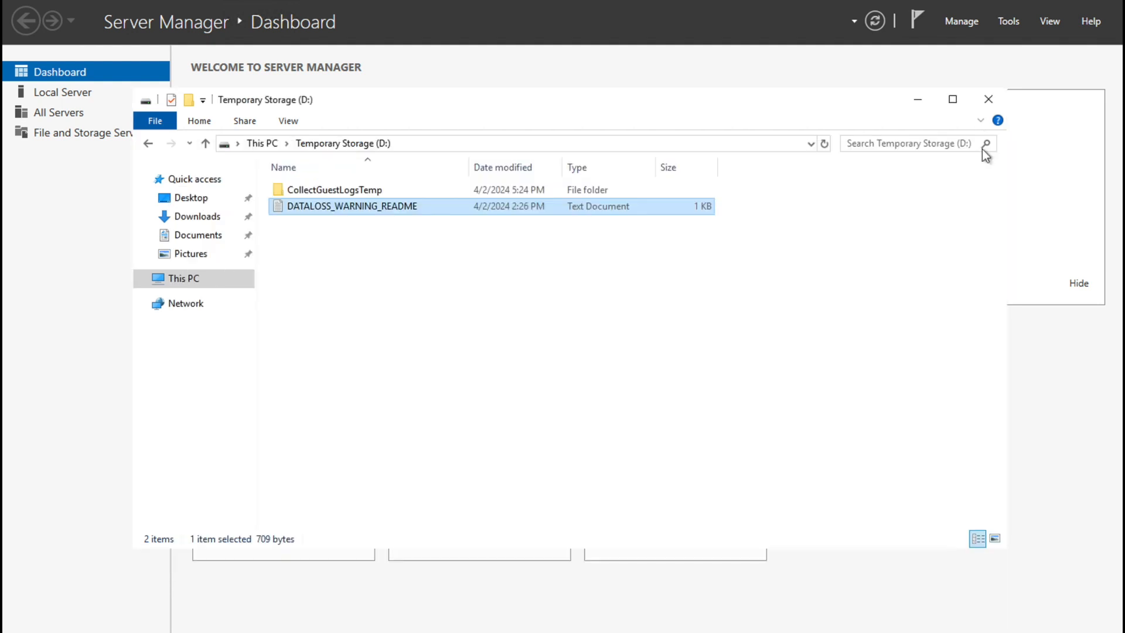
left_click(504, 378)
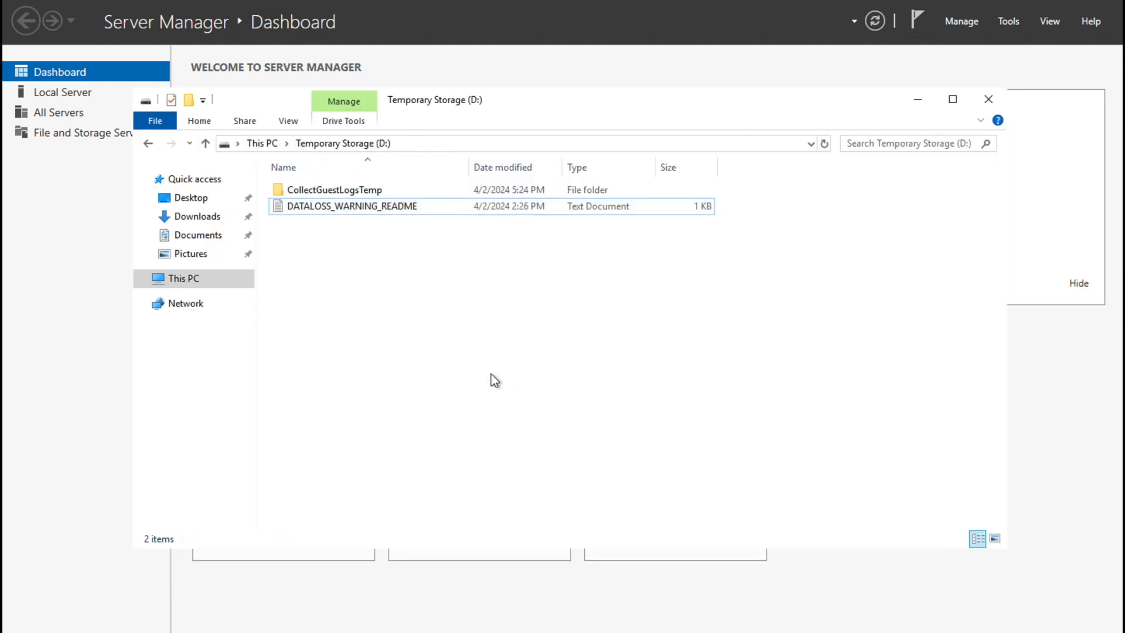
Step: Create a new Rich Text Document on D: named test
right_click(420, 336)
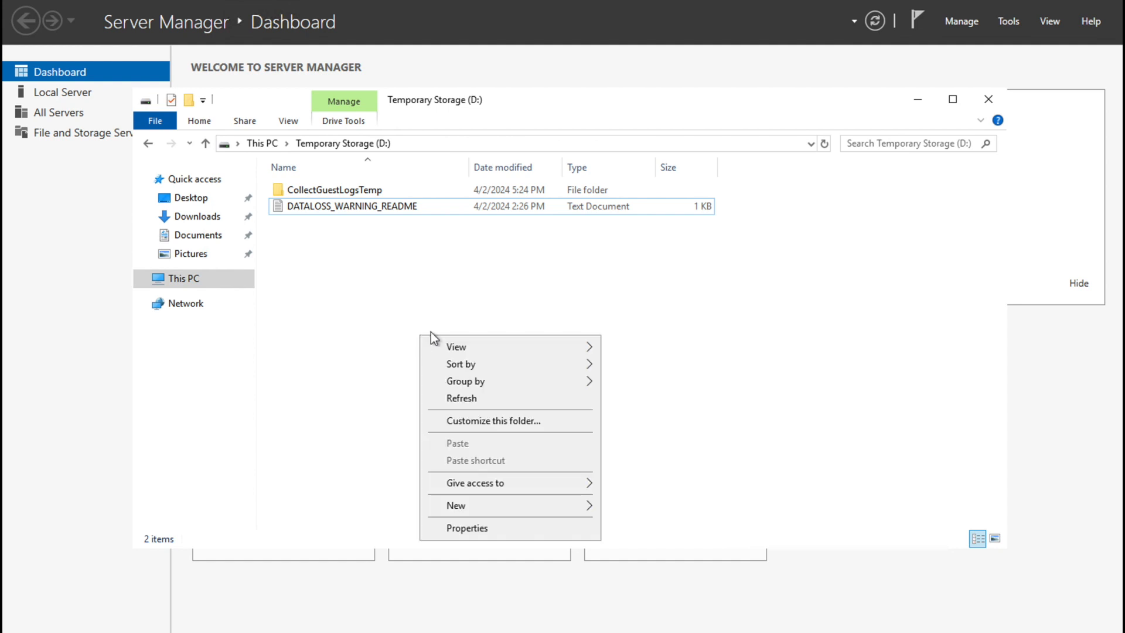
mouse_move(494, 509)
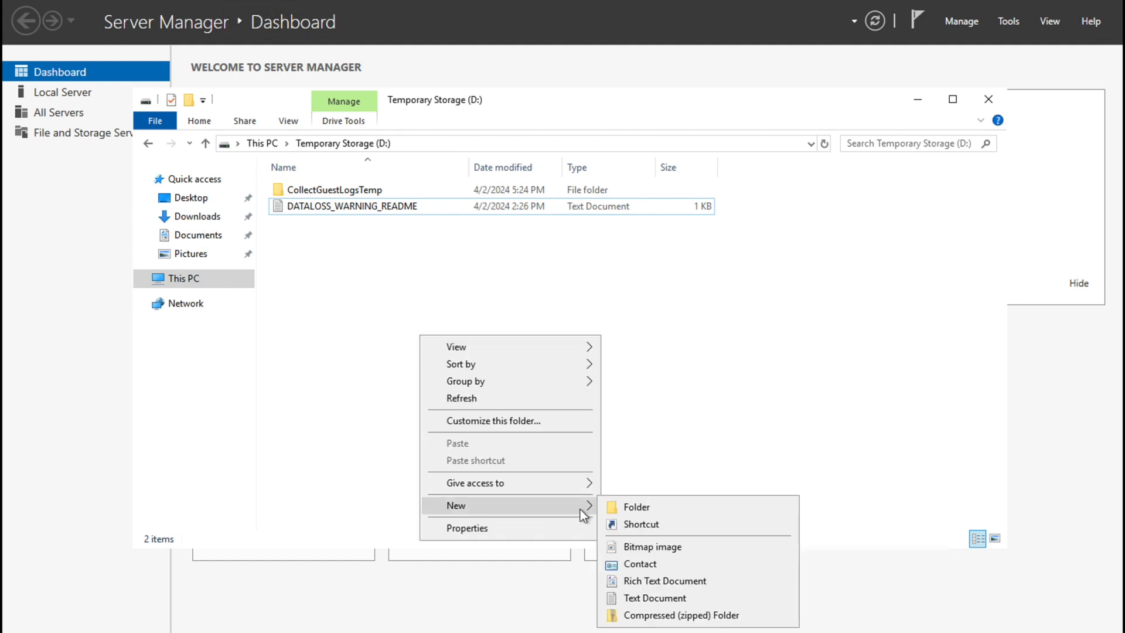
left_click(640, 583)
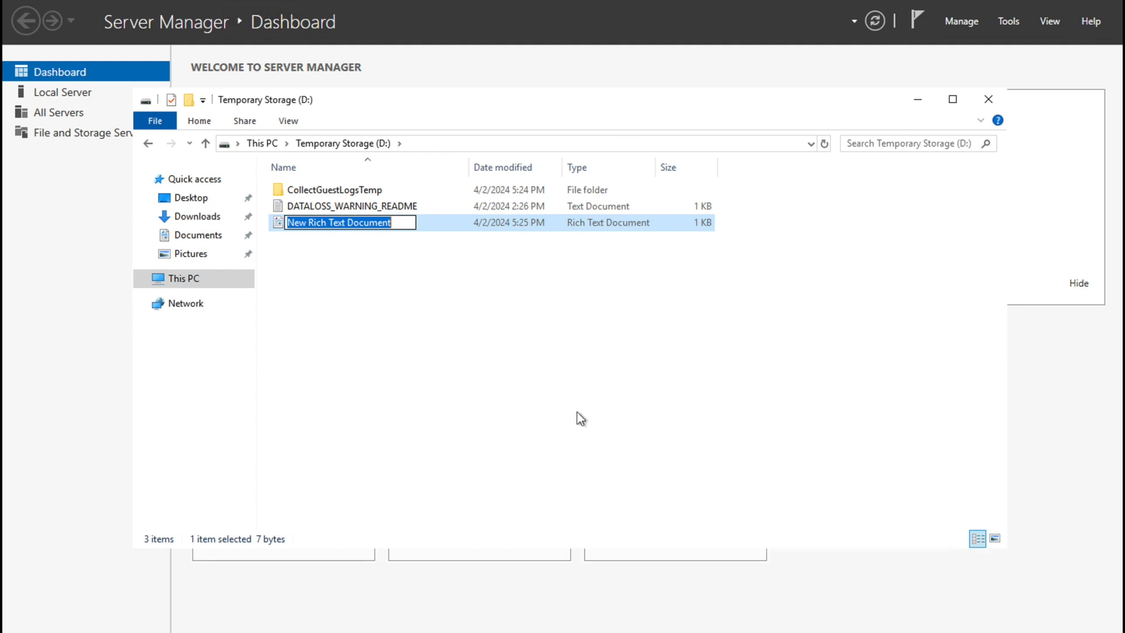
type("this i")
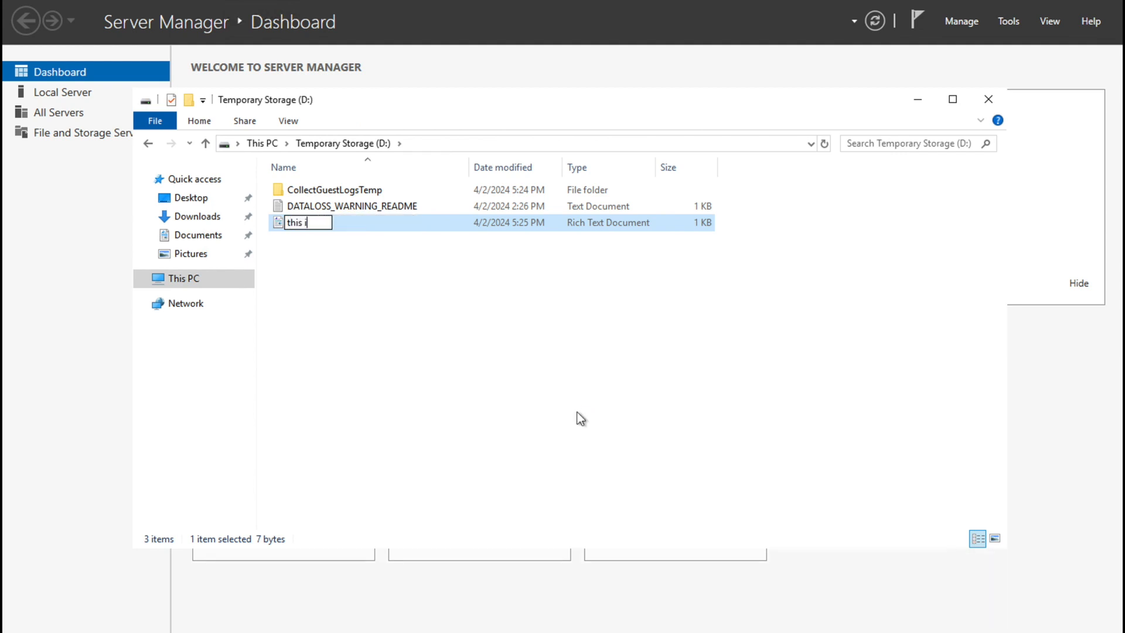
type("s test")
key("BackSpace")
key("BackSpace")
key("BackSpace")
key("BackSpace")
key("BackSpace")
key("BackSpace")
key("BackSpace")
key("BackSpace")
key("BackSpace")
key("BackSpace")
key("BackSpace")
key("BackSpace")
type("test.t")
key("BackSpace")
key("BackSpace")
key("Return")
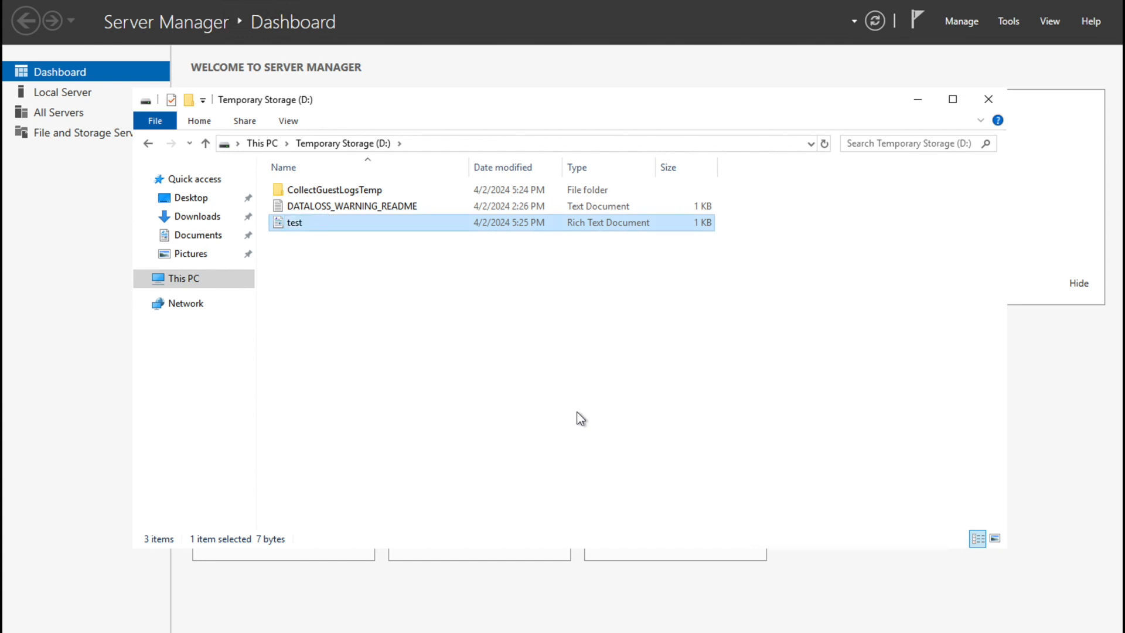
Step: Type placeholder text into test.rtf and save it on closing
double_click(291, 224)
type("adsfasf sfs afd fasf fa")
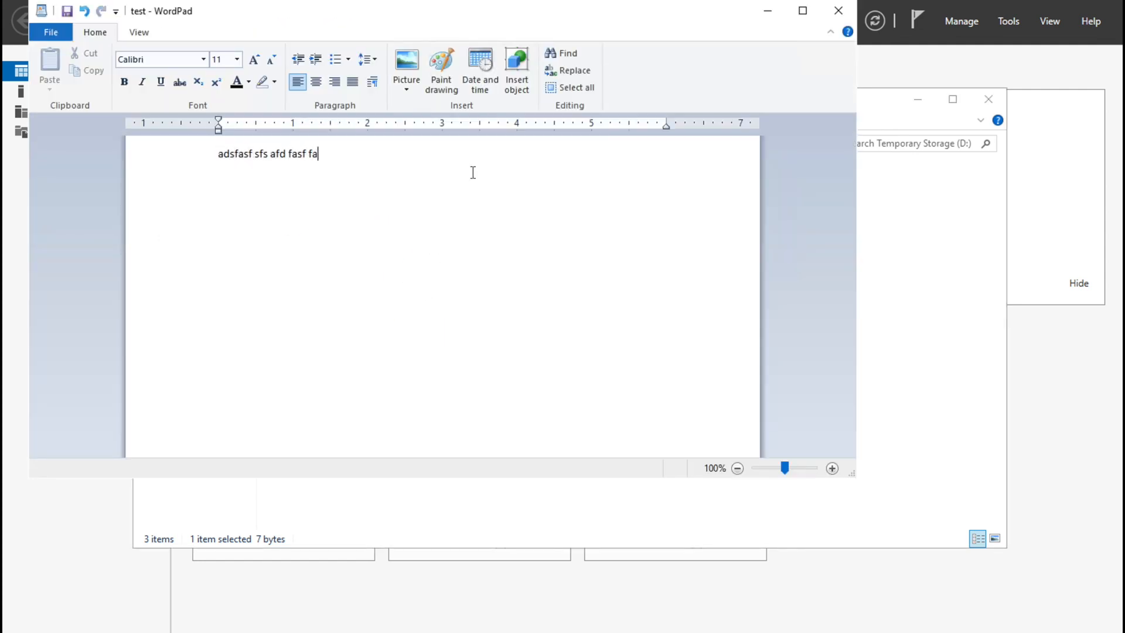
left_click(839, 11)
left_click(410, 255)
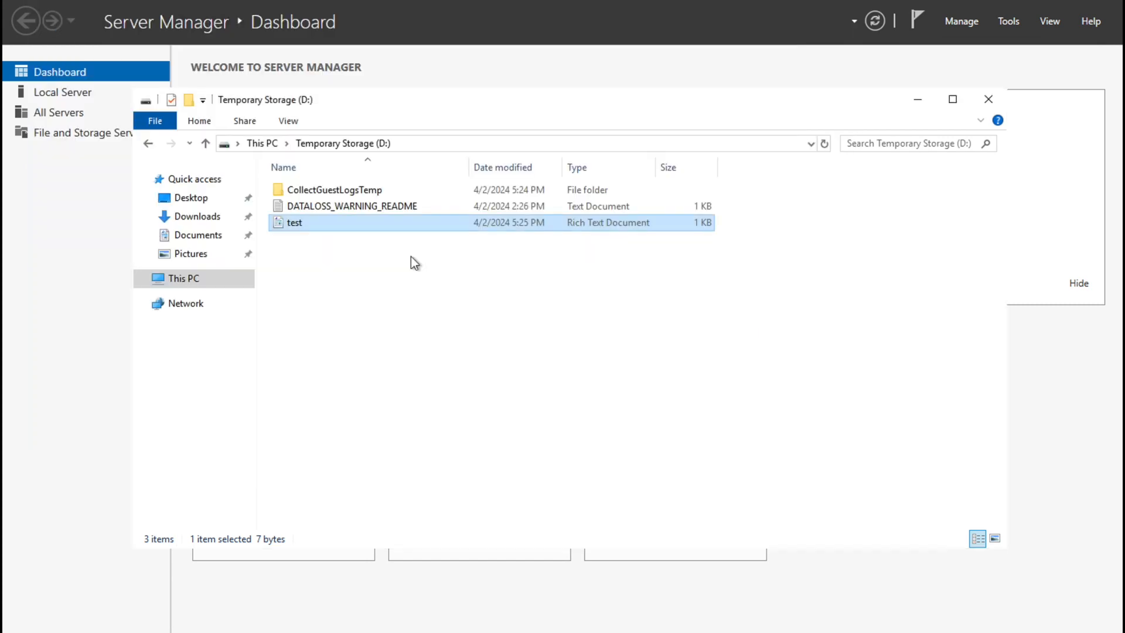
Step: Close File Explorer and disconnect the remote session from the Start menu power options
left_click(988, 101)
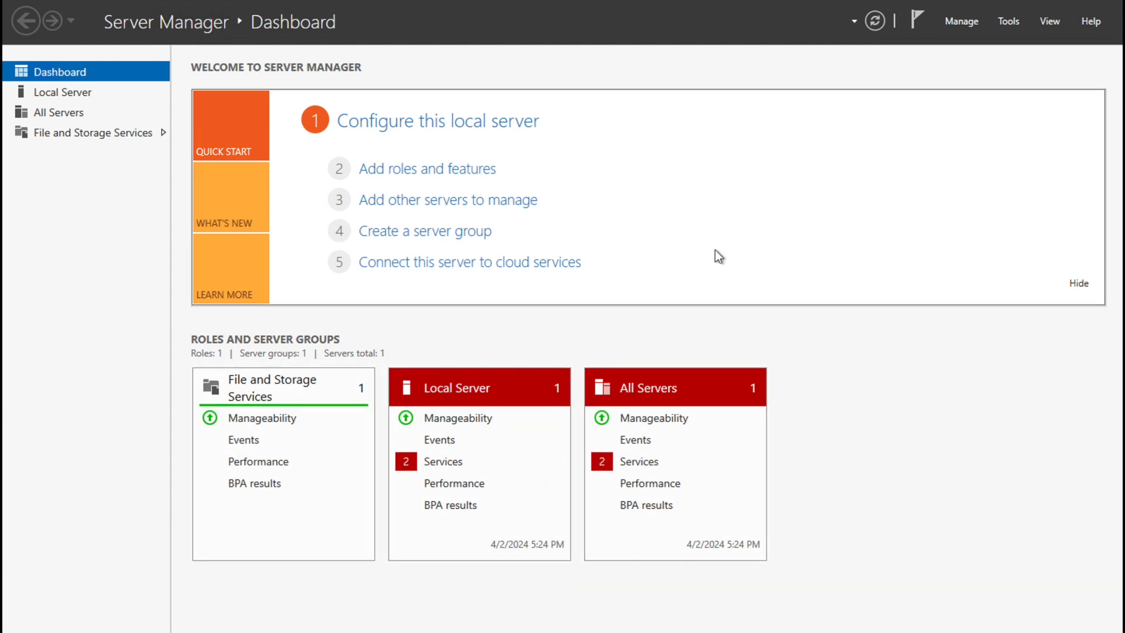
key("super")
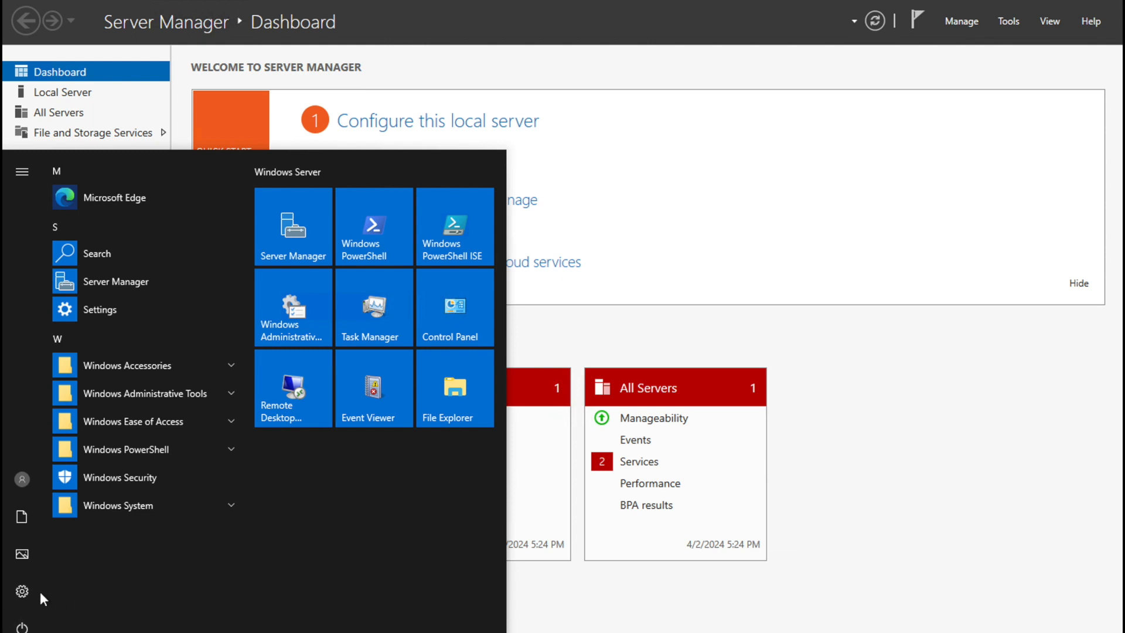
left_click(21, 626)
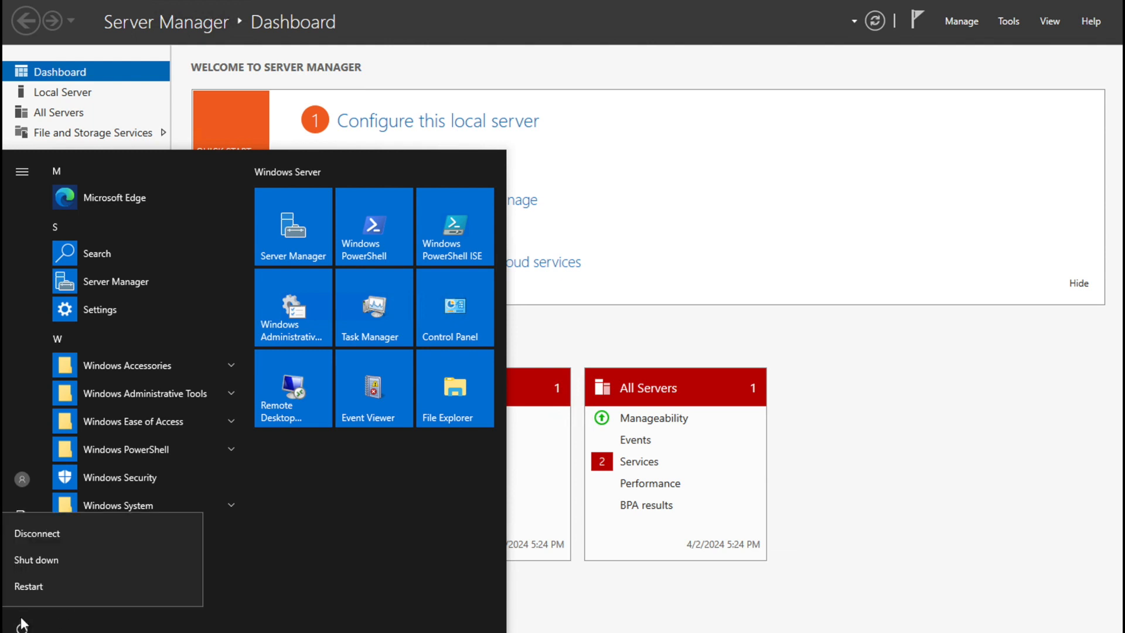
left_click(44, 526)
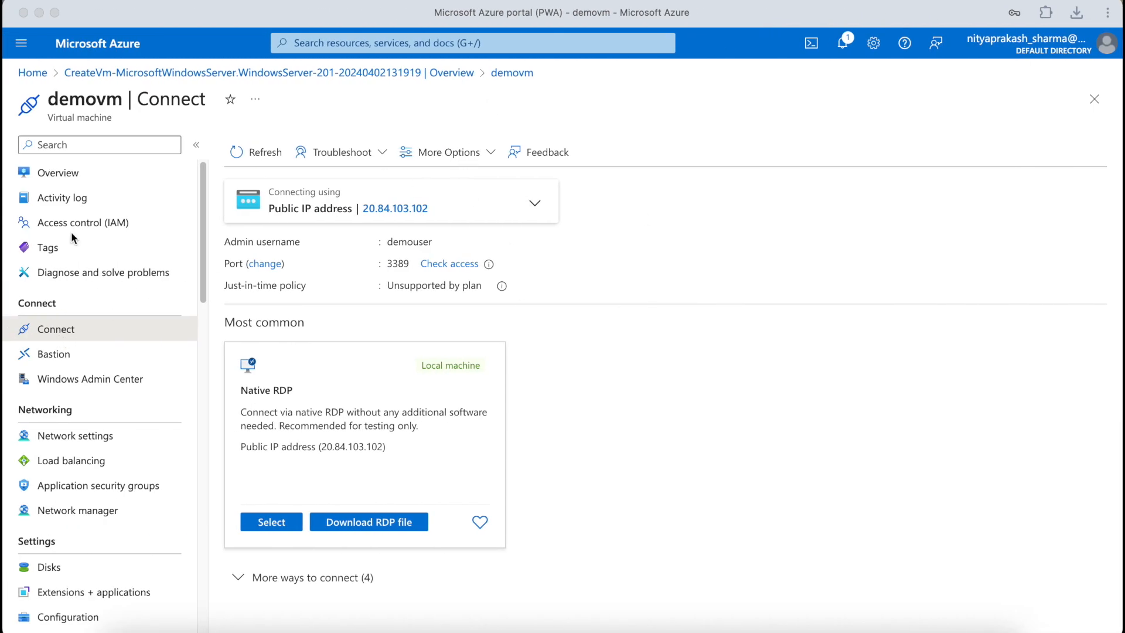
Step: Stop demovm from its Overview page, confirm, then start it again
left_click(70, 178)
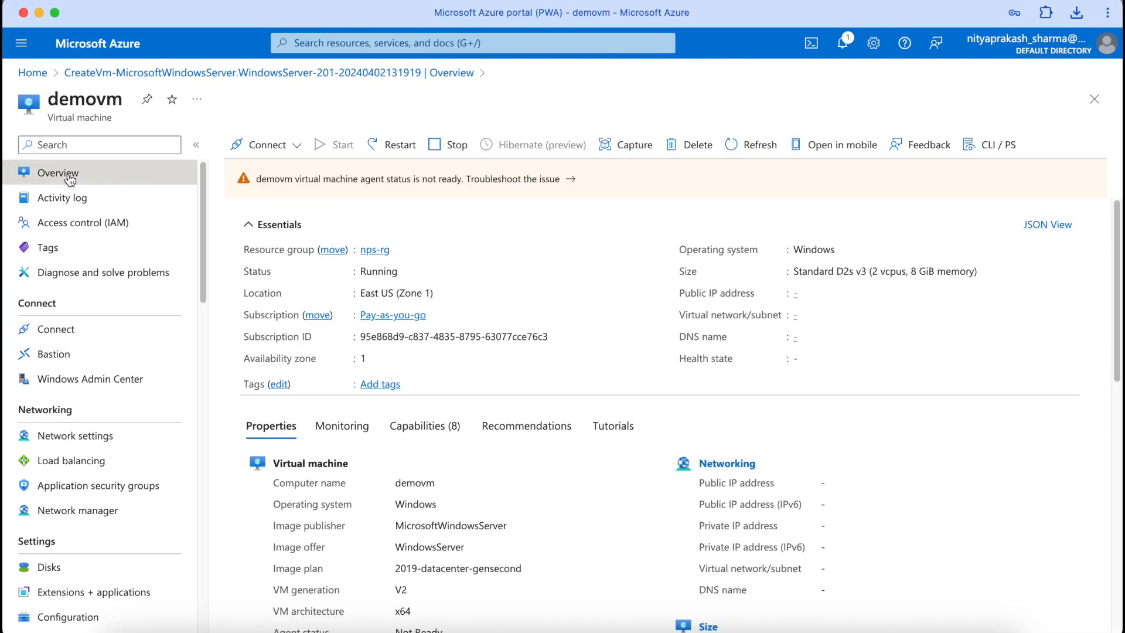
left_click(461, 157)
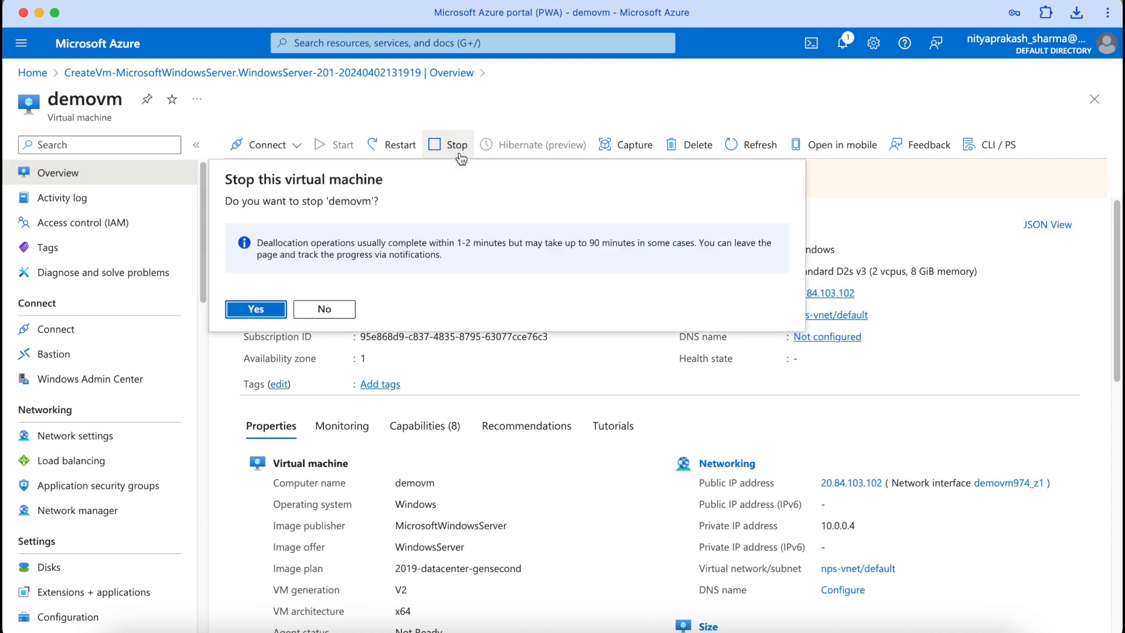
left_click(267, 315)
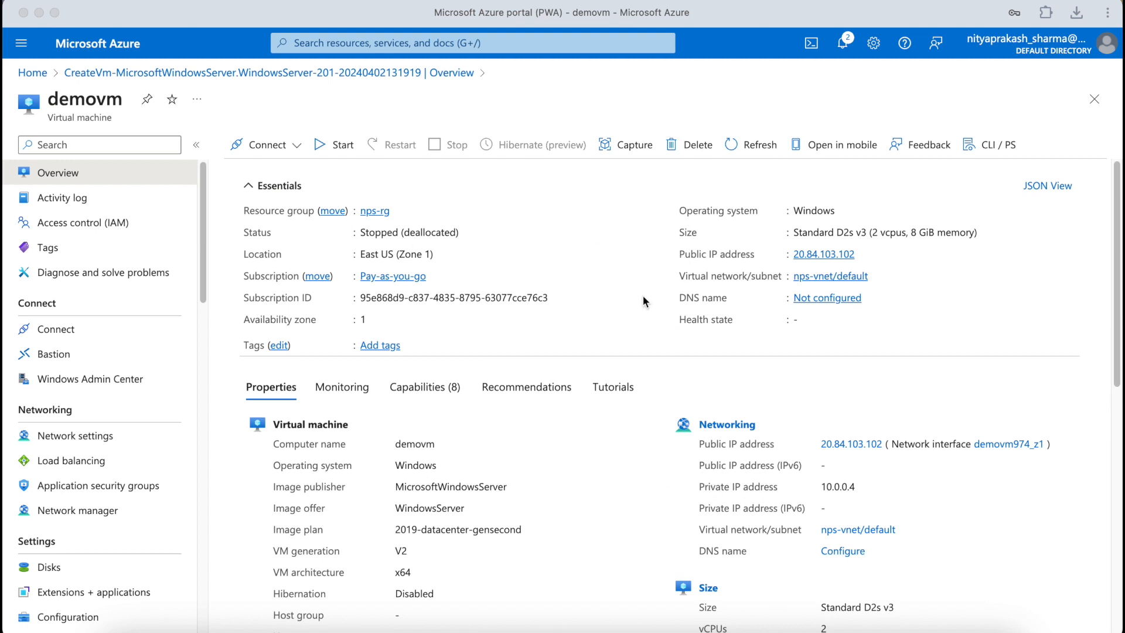
left_click(318, 145)
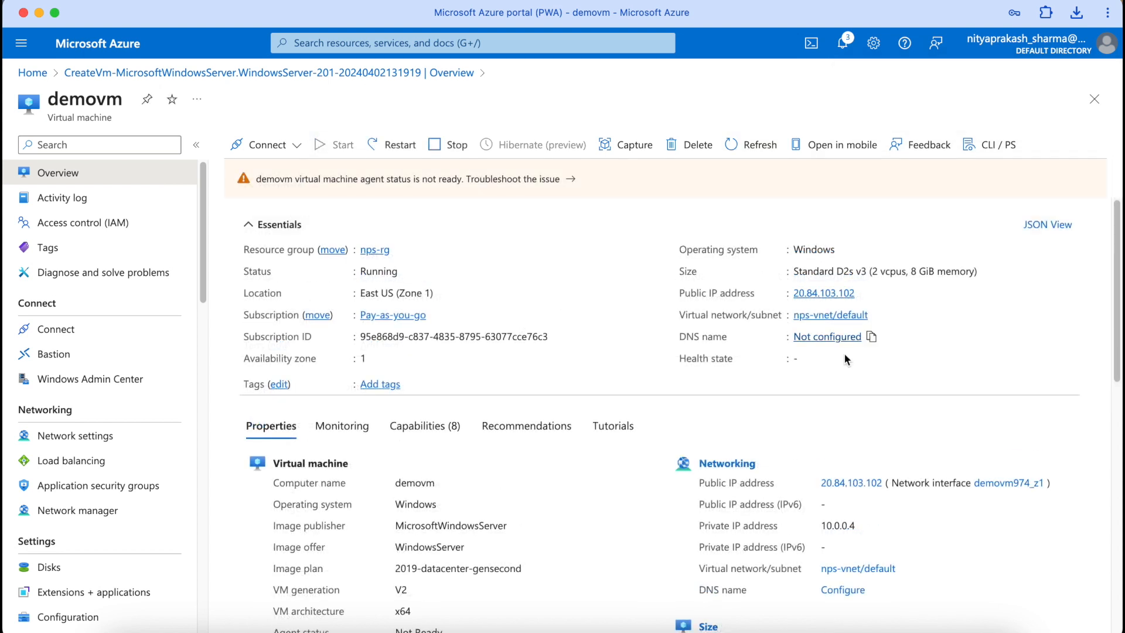
Step: Reconnect to demovm over Remote Desktop with the admin password, accepting the certificate
left_click(815, 440)
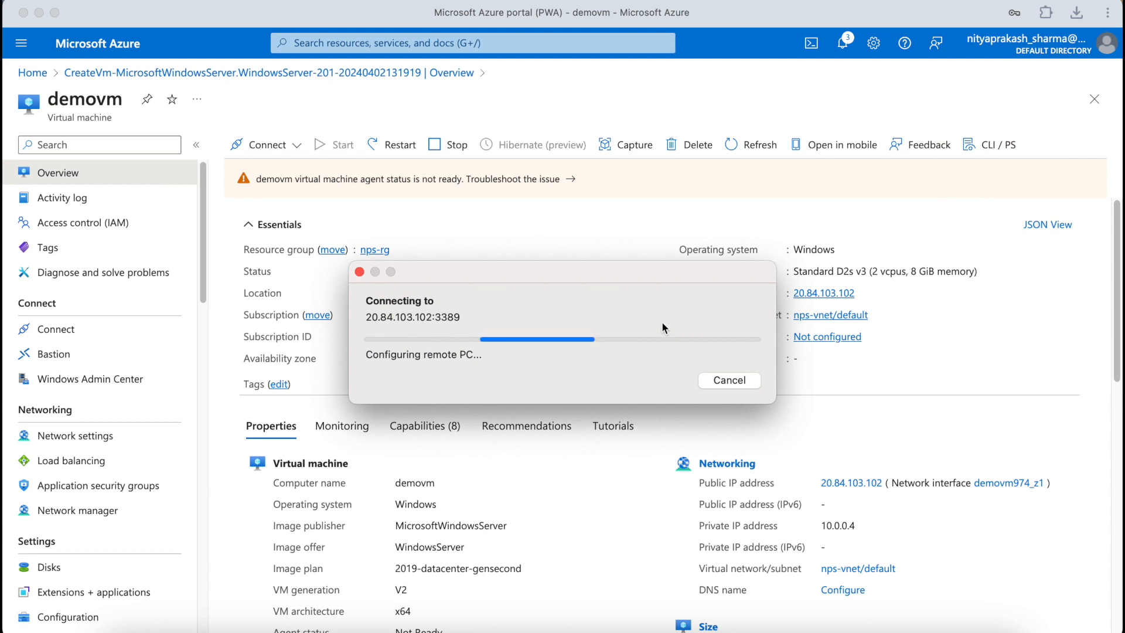
type("••••••••••••")
key("Return")
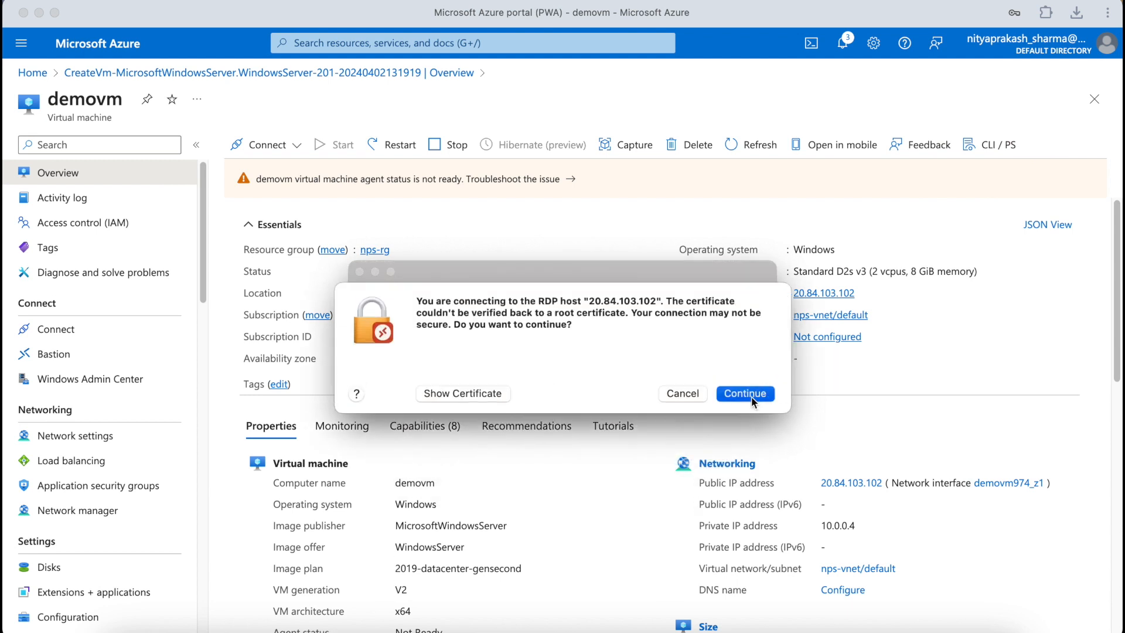
key("Return")
type("•••••••••")
key("Return")
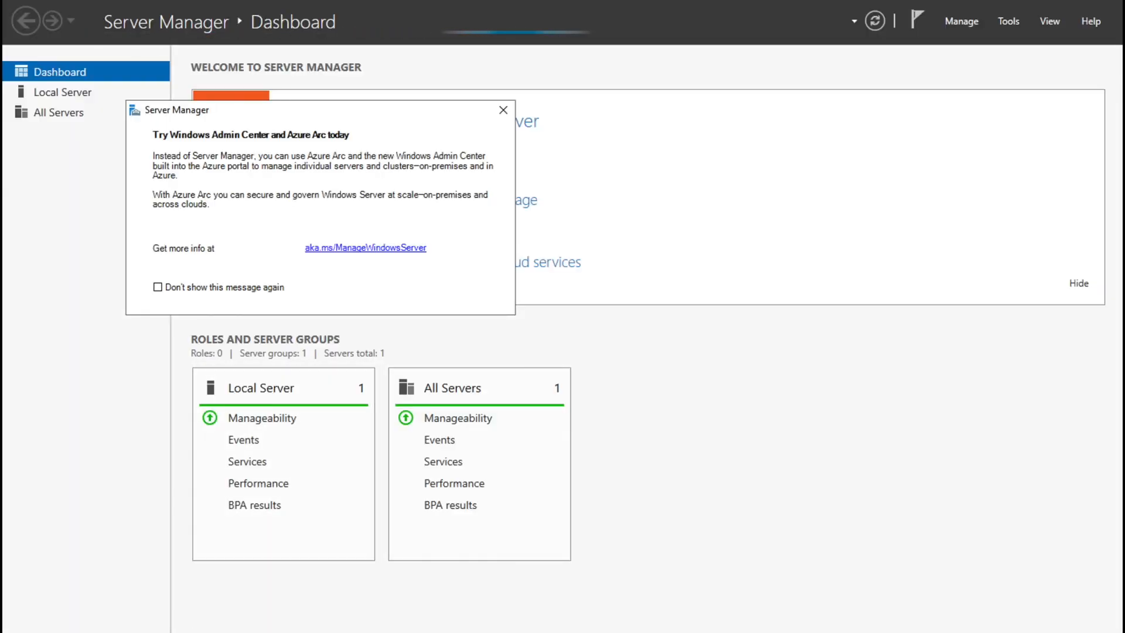
Step: Check Temporary Storage (D:) after the restart, find test gone, close Explorer, open Start
key("super+e")
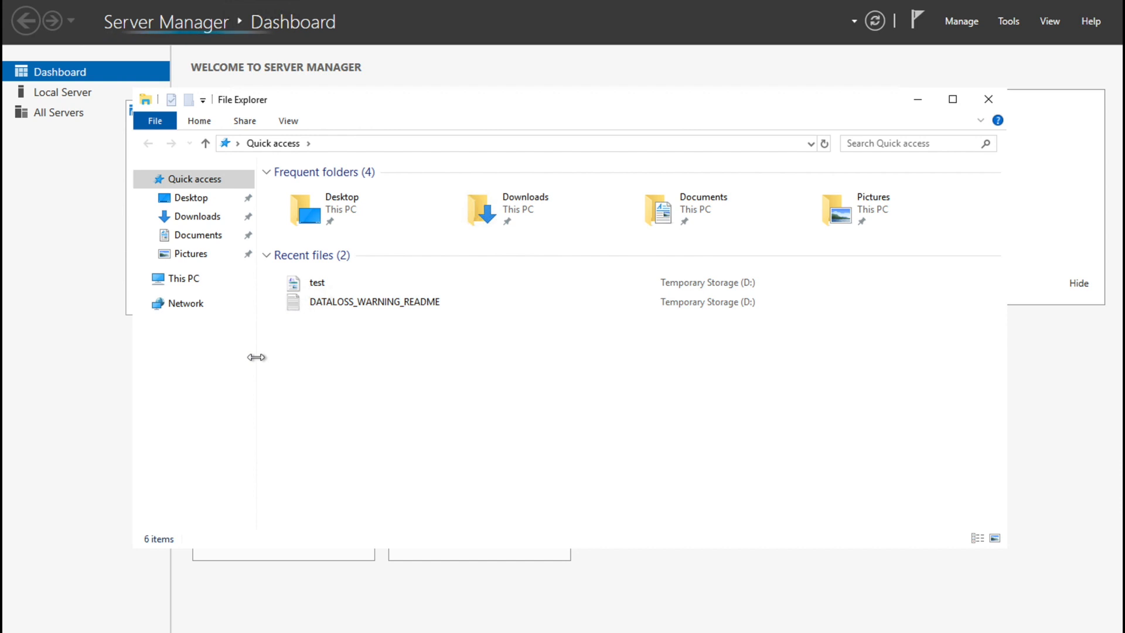
left_click(184, 281)
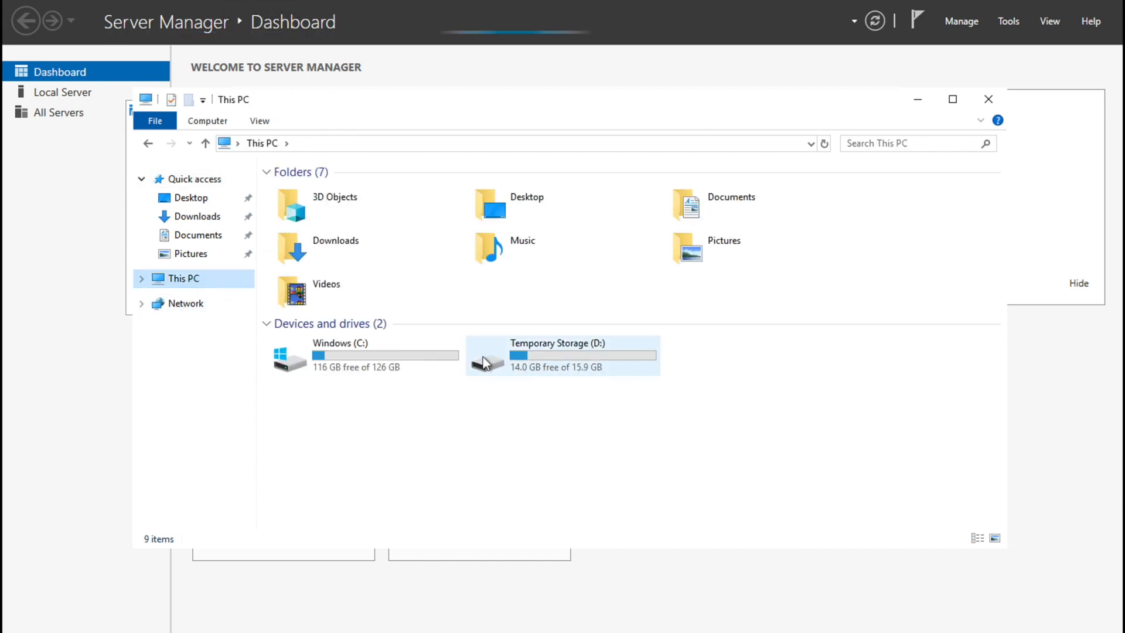
left_click(533, 360)
double_click(533, 361)
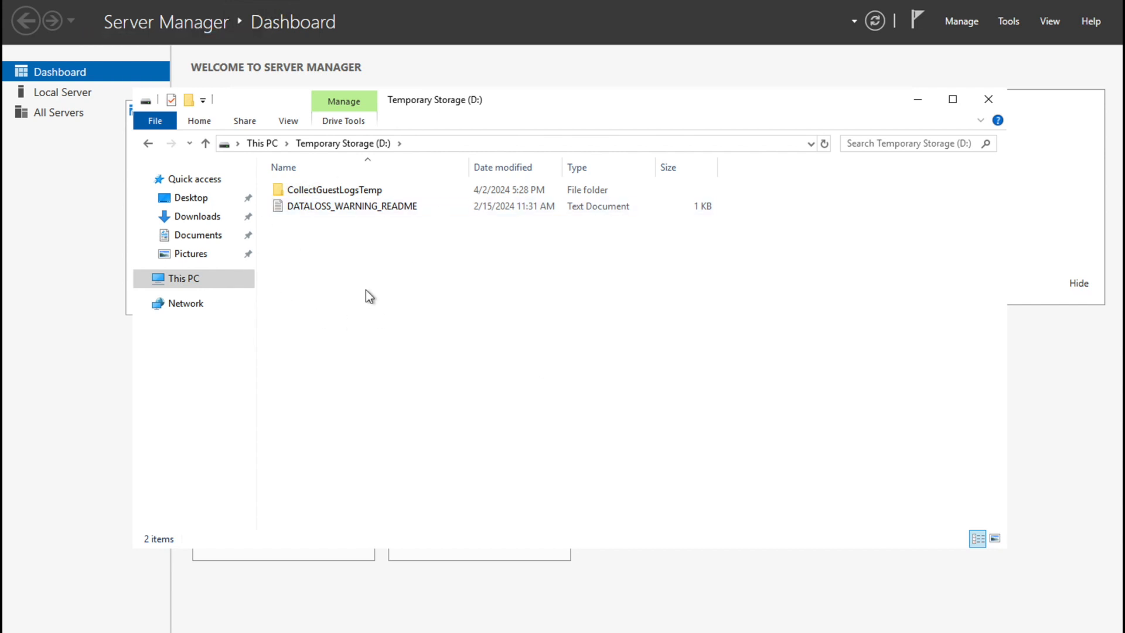
left_click(988, 101)
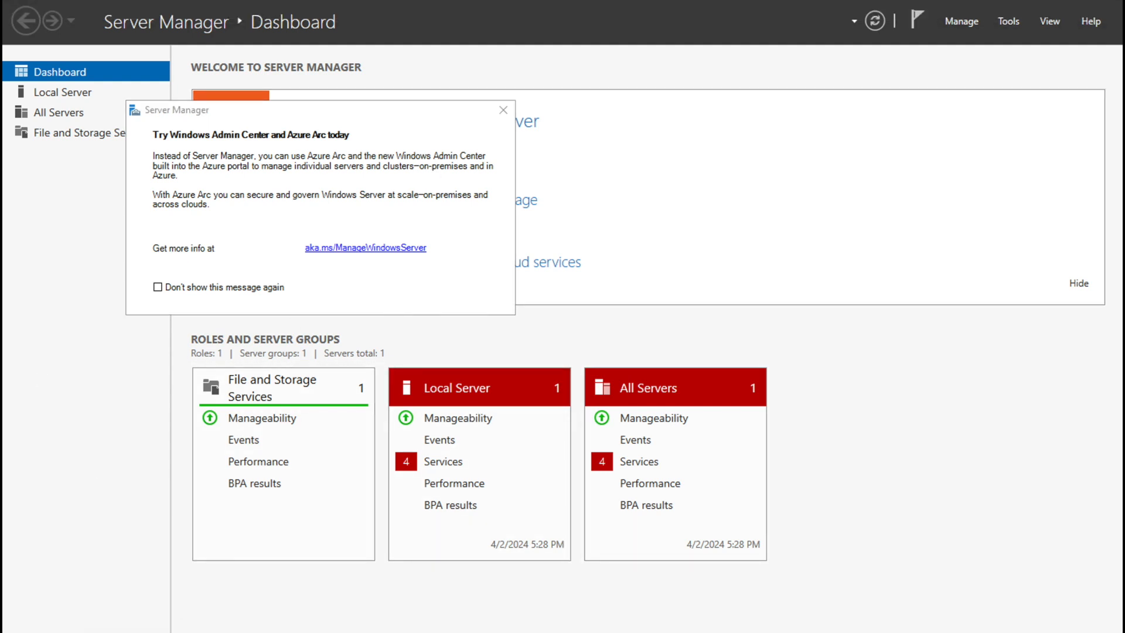
key("super")
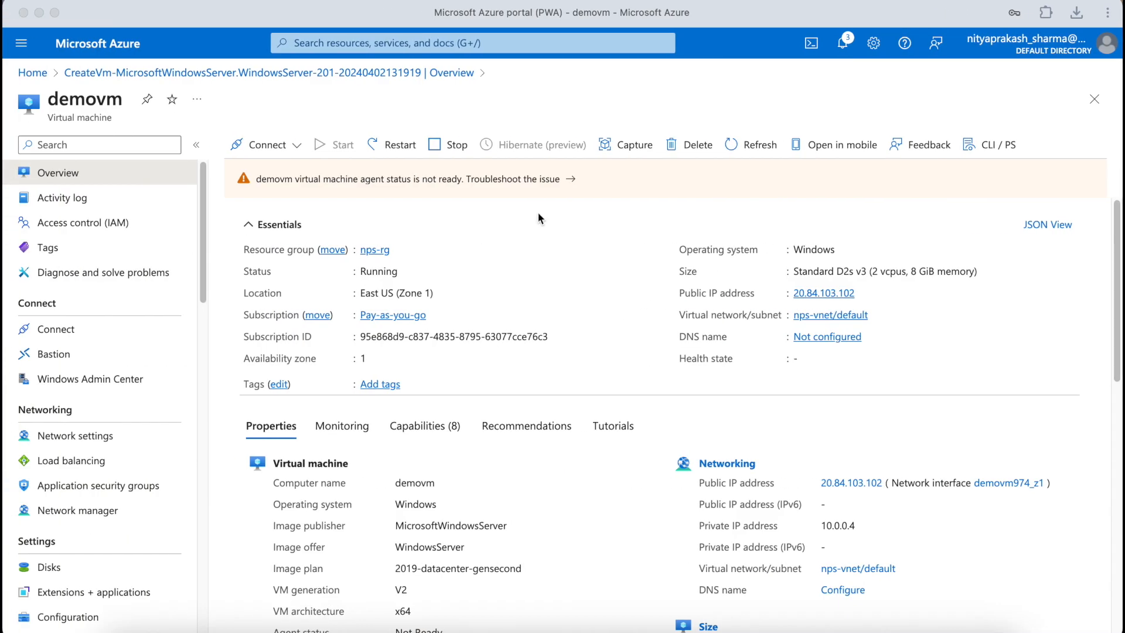
Step: In demovm's Disks, add a new Premium SSD data disk named datadisk sized 20 GiB
scroll(579, 243, "down", 3)
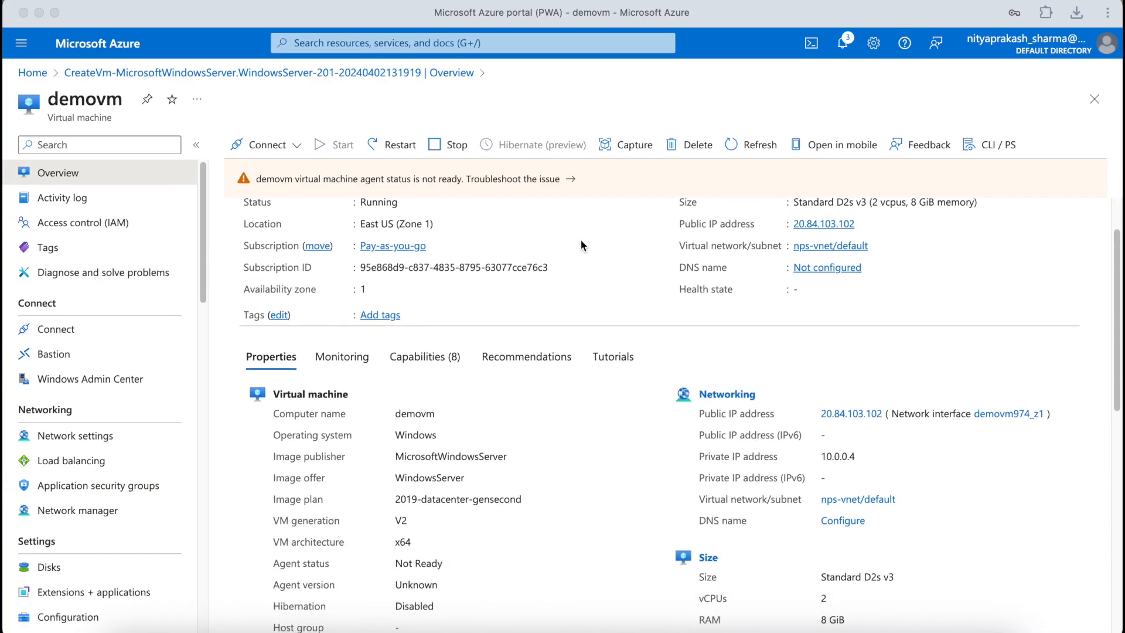
left_click(54, 575)
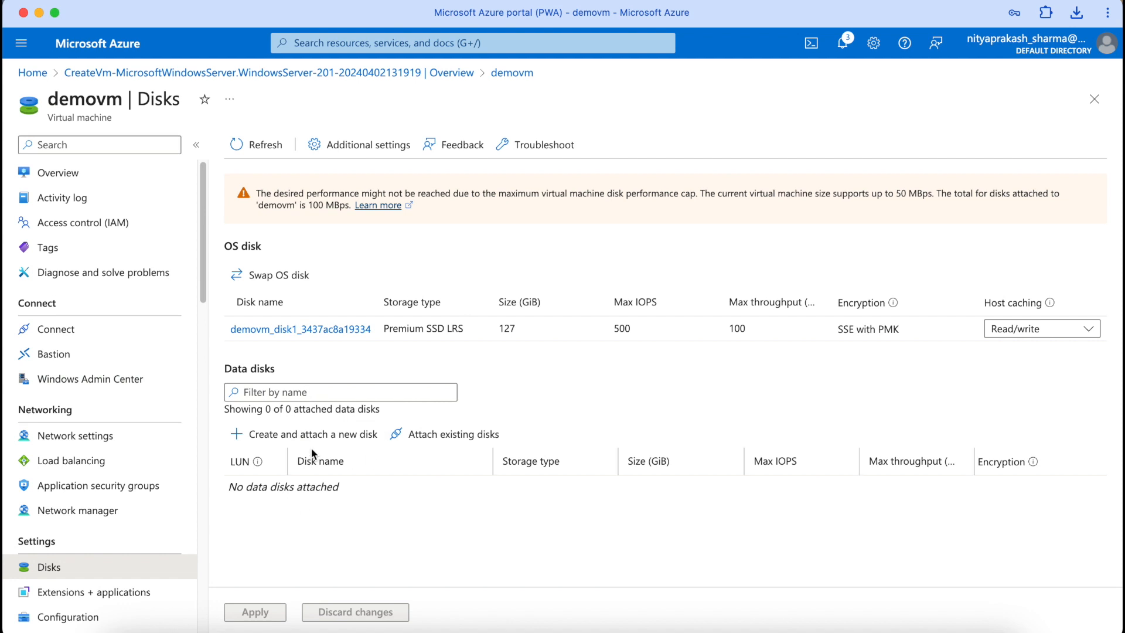
left_click(287, 444)
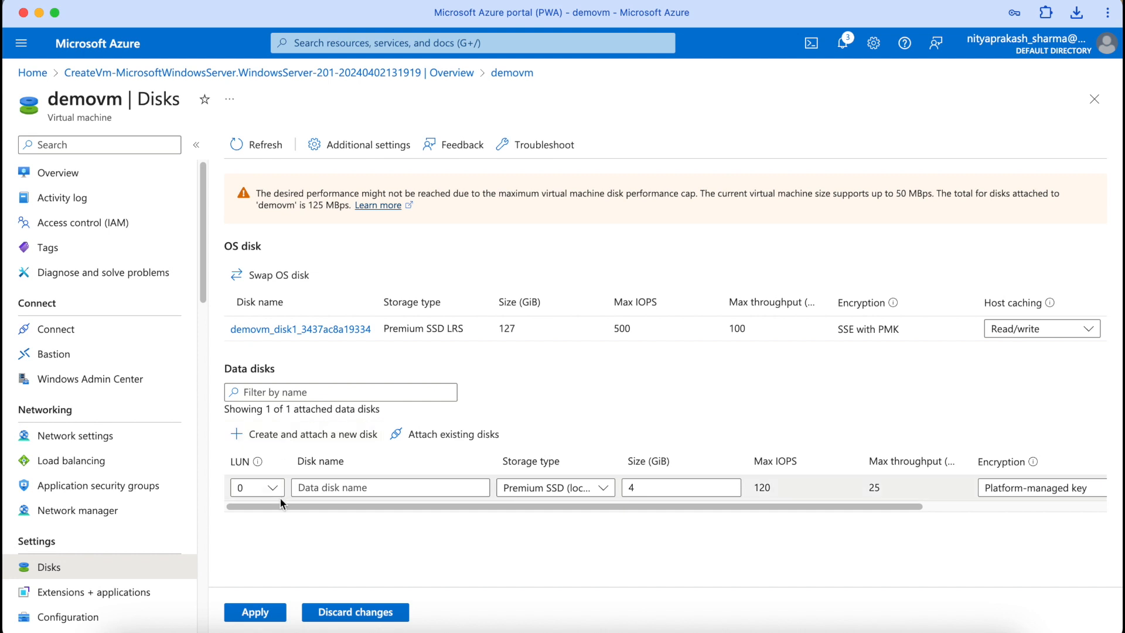
left_click(349, 481)
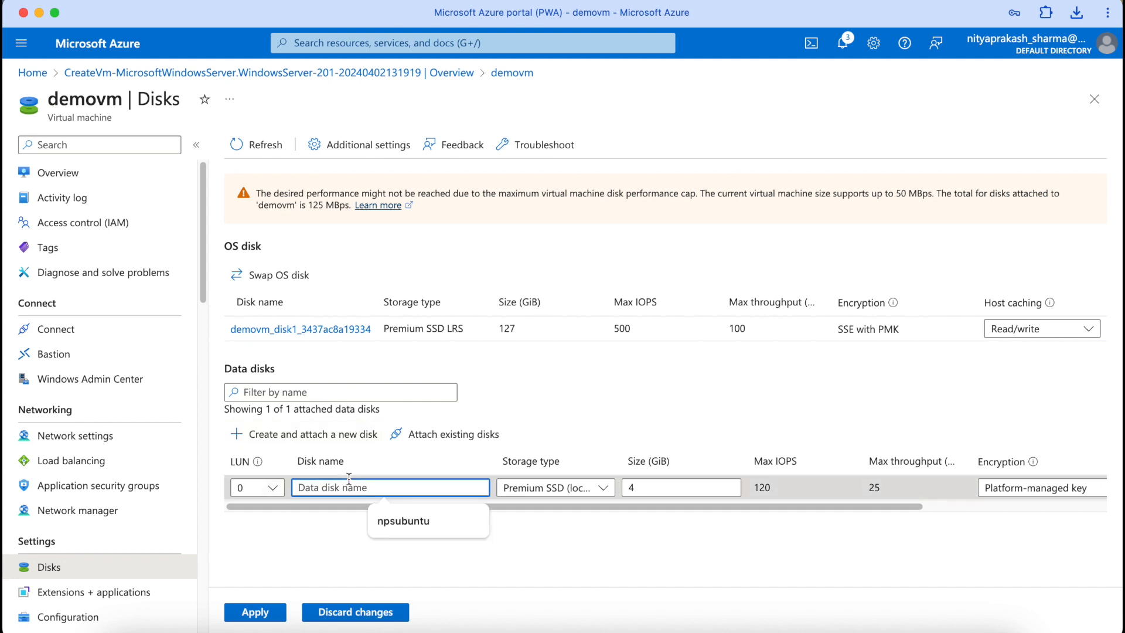
type("datadisk")
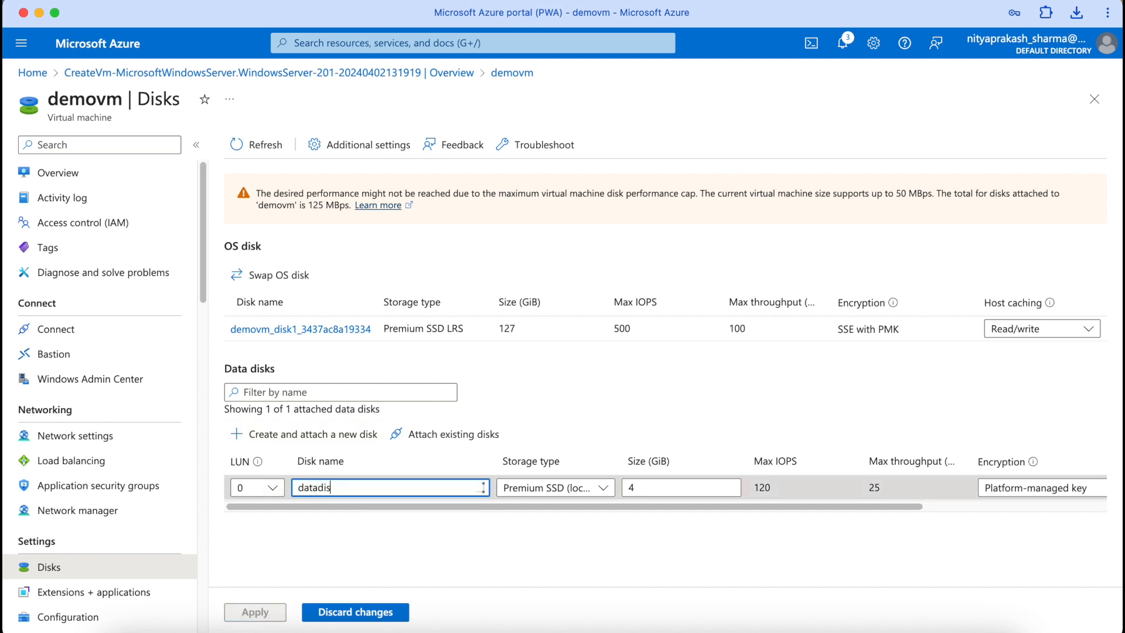
left_click(602, 487)
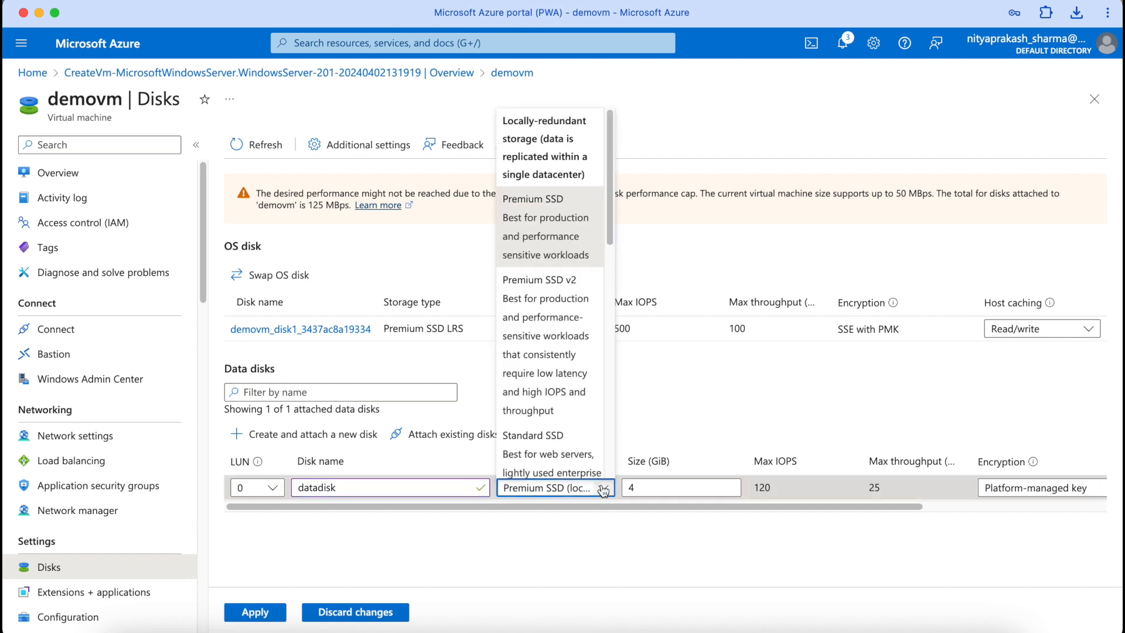
left_click(607, 560)
left_click(662, 485)
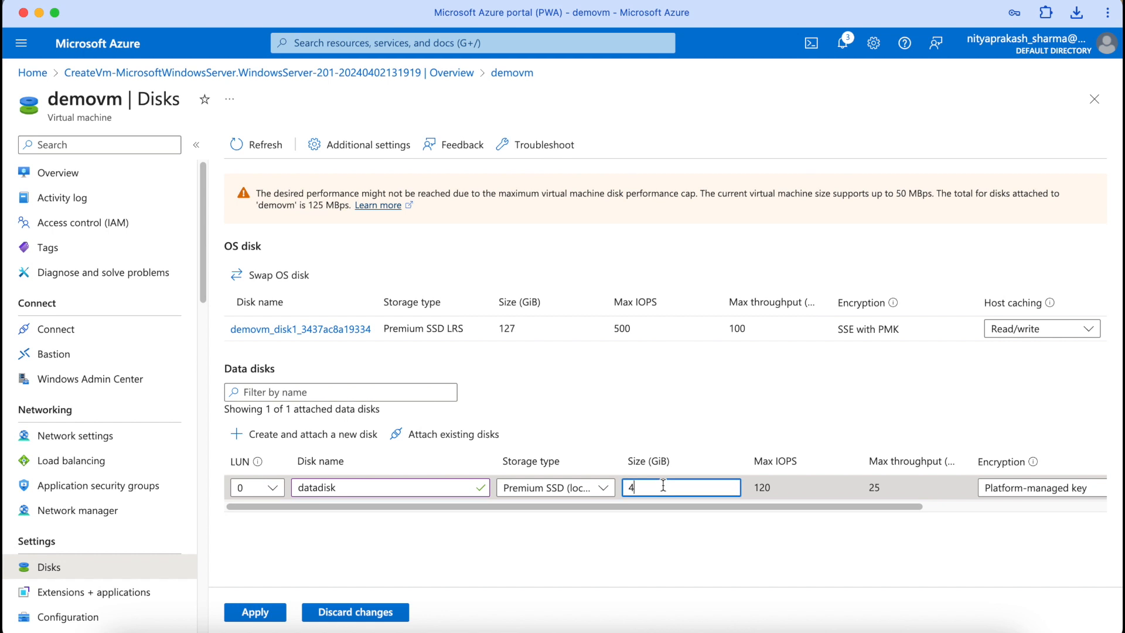
key("BackSpace")
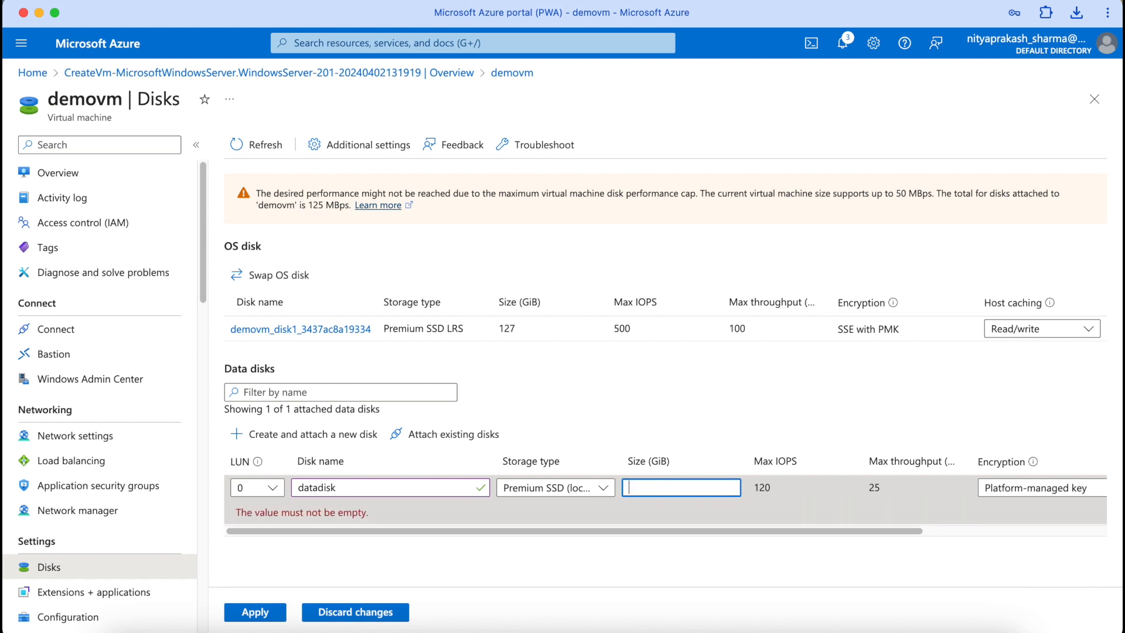
type("20")
Step: Keep platform-managed key encryption, apply to attach datadisk, and switch to the Remote Desktop client
left_click(1031, 487)
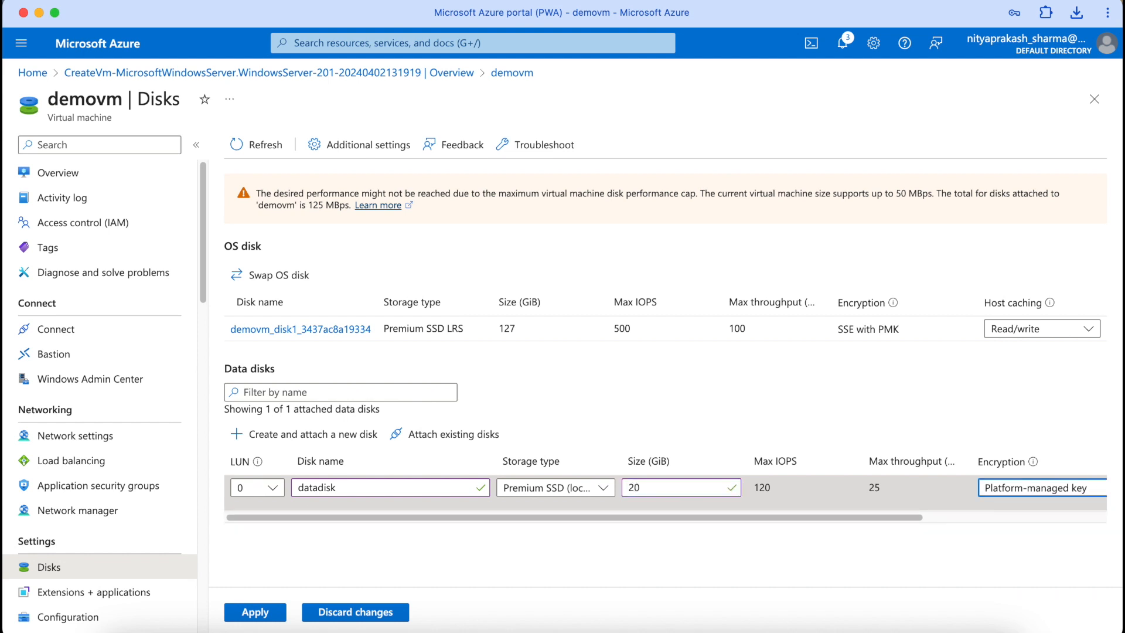
left_click(1019, 489)
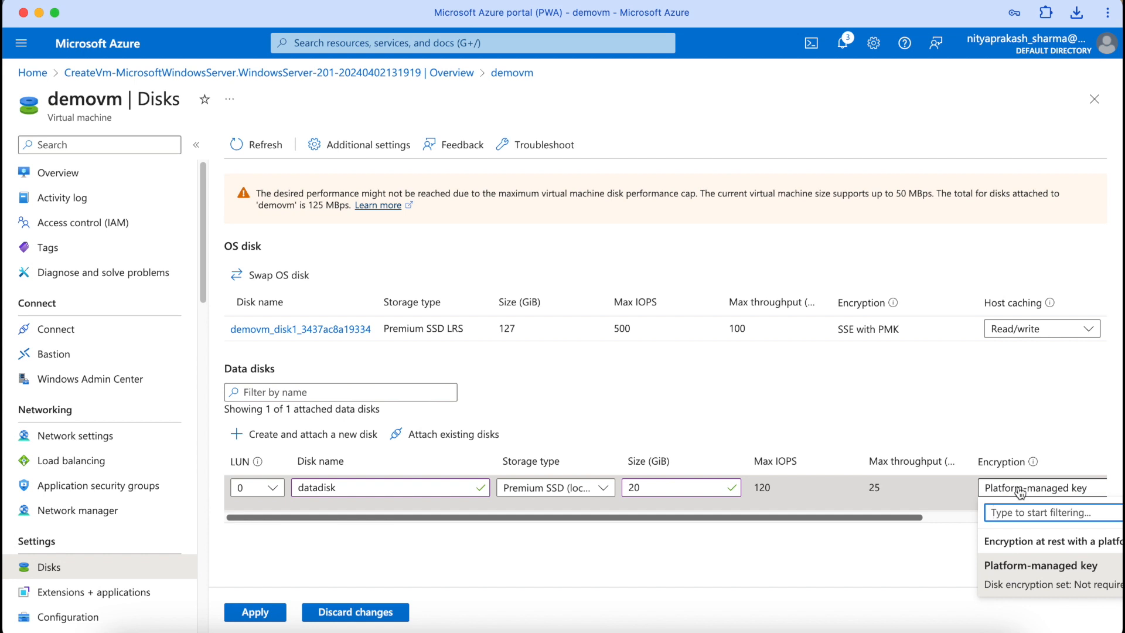
left_click(917, 525)
left_click_drag(915, 521, 1111, 503)
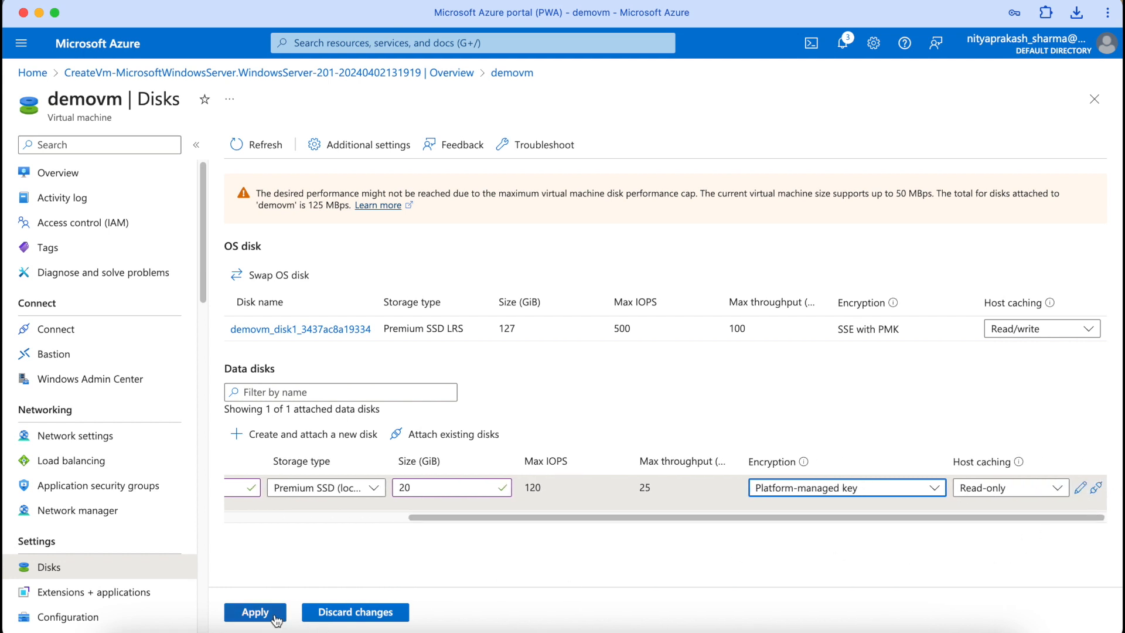
left_click(256, 611)
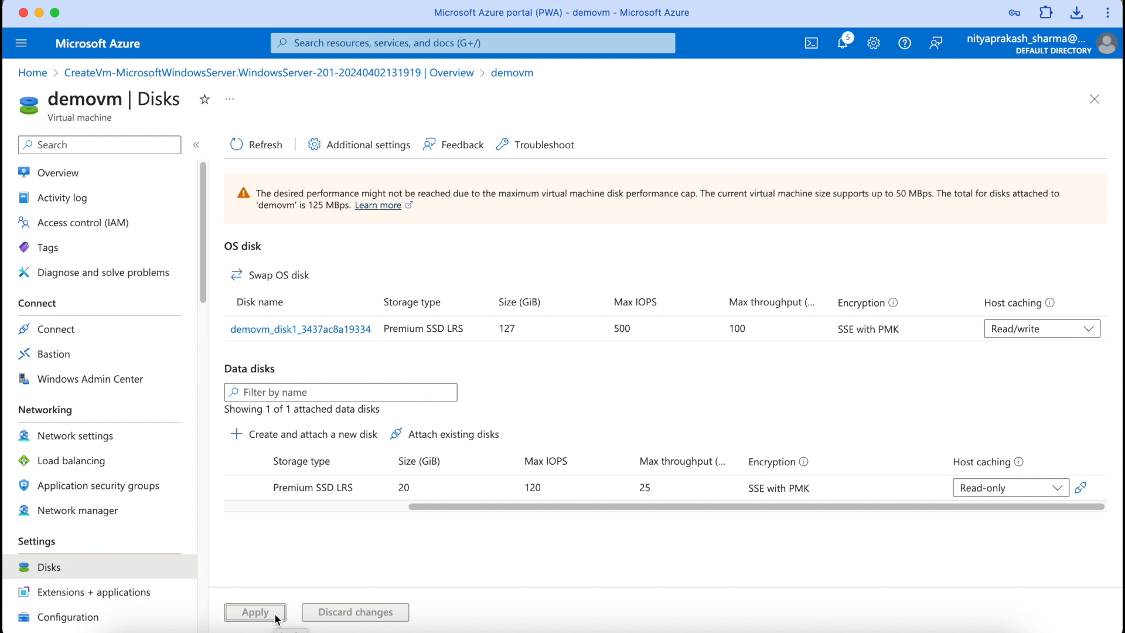
left_click(869, 627)
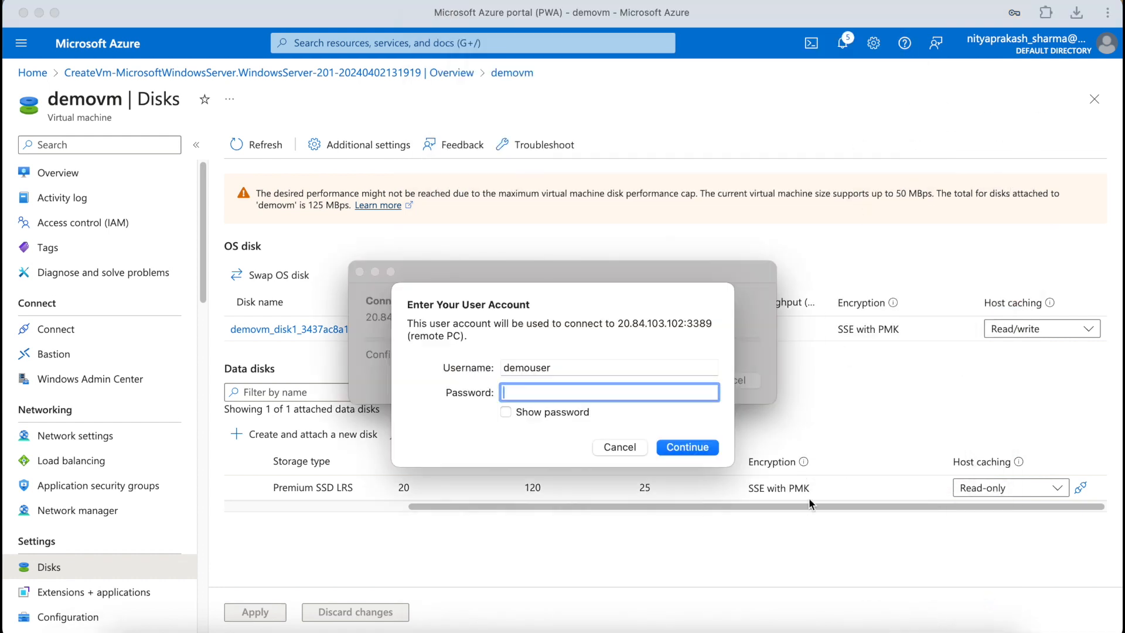
Step: Reconnect to the VM over Remote Desktop with the account password and view This PC in File Explorer
key("ctrl+v")
key("Return")
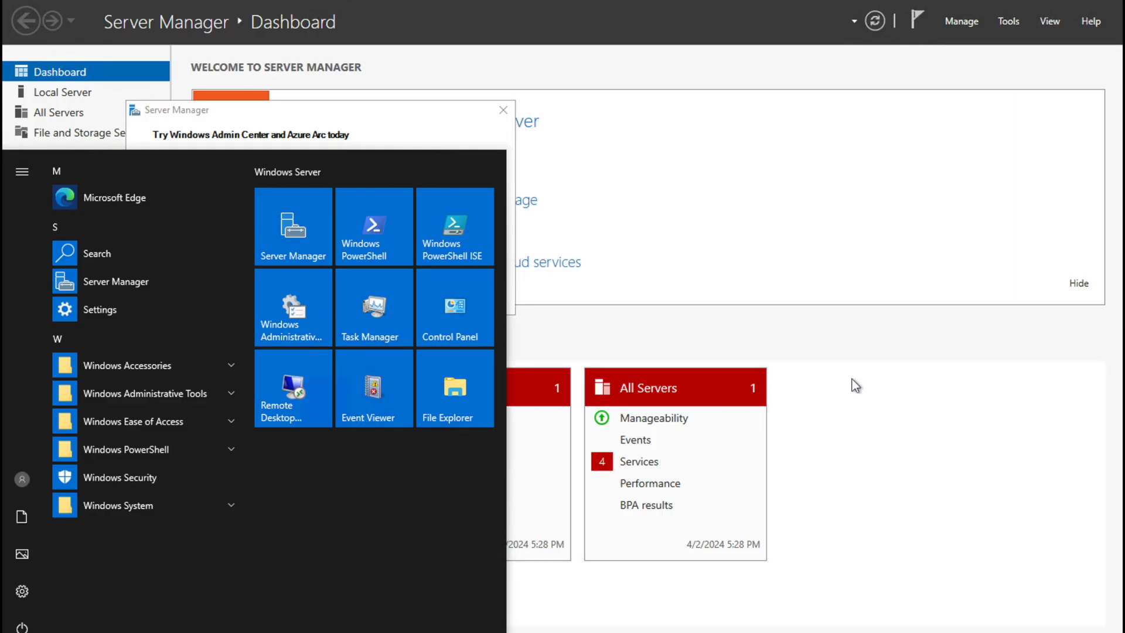
left_click(455, 390)
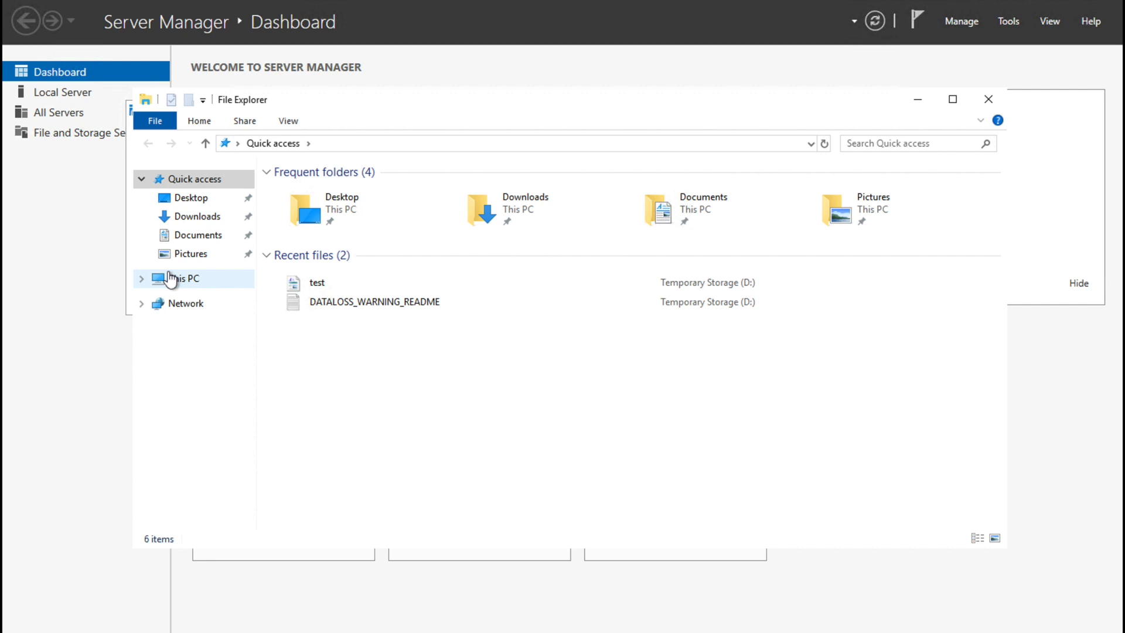
left_click(170, 279)
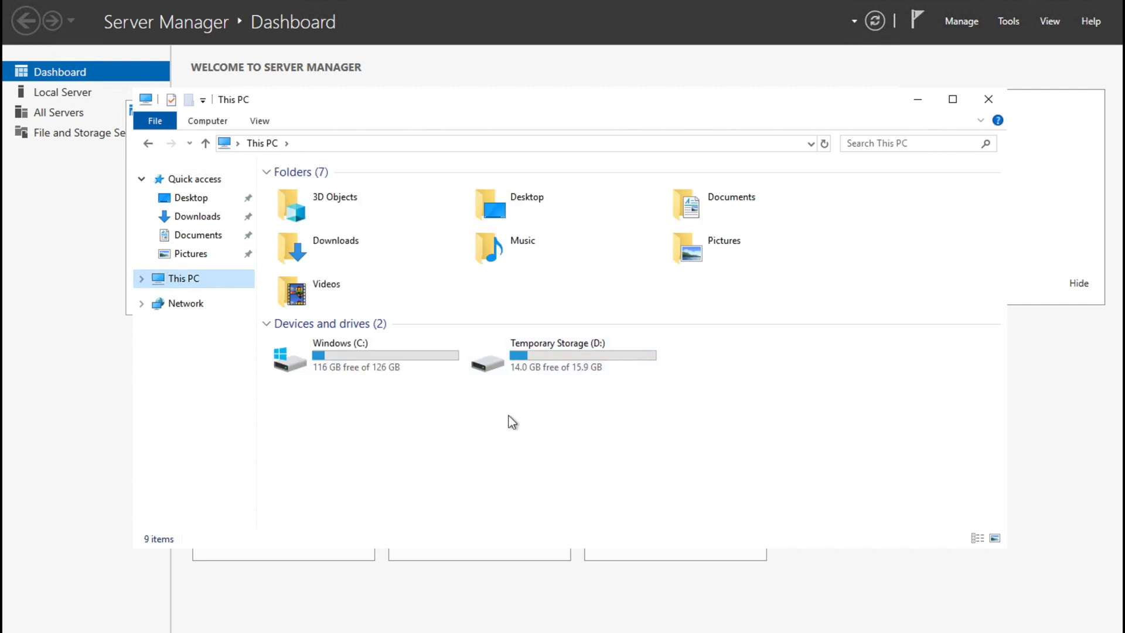
right_click(711, 365)
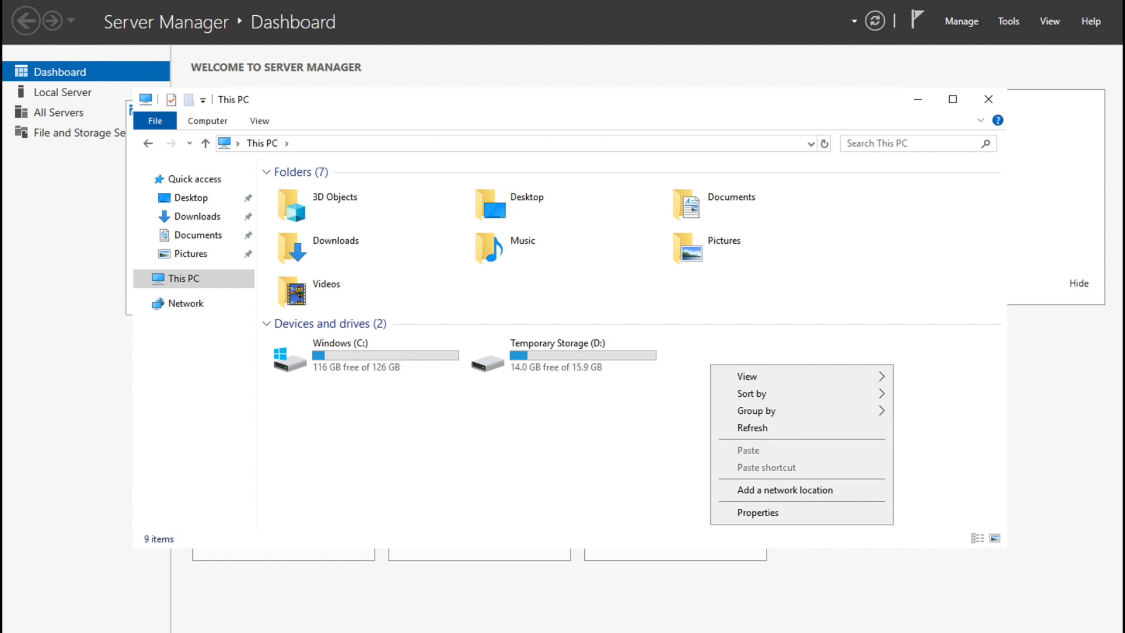
Step: Search Start for the disk utility and open Create and format hard disk partitions
key("super+s")
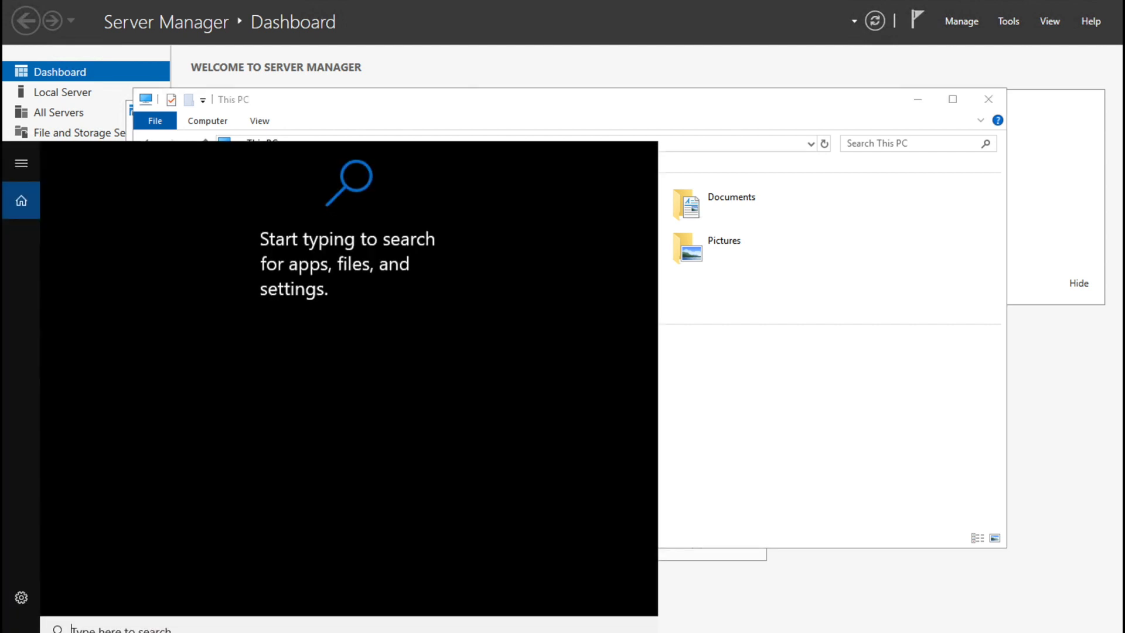
type("diskm")
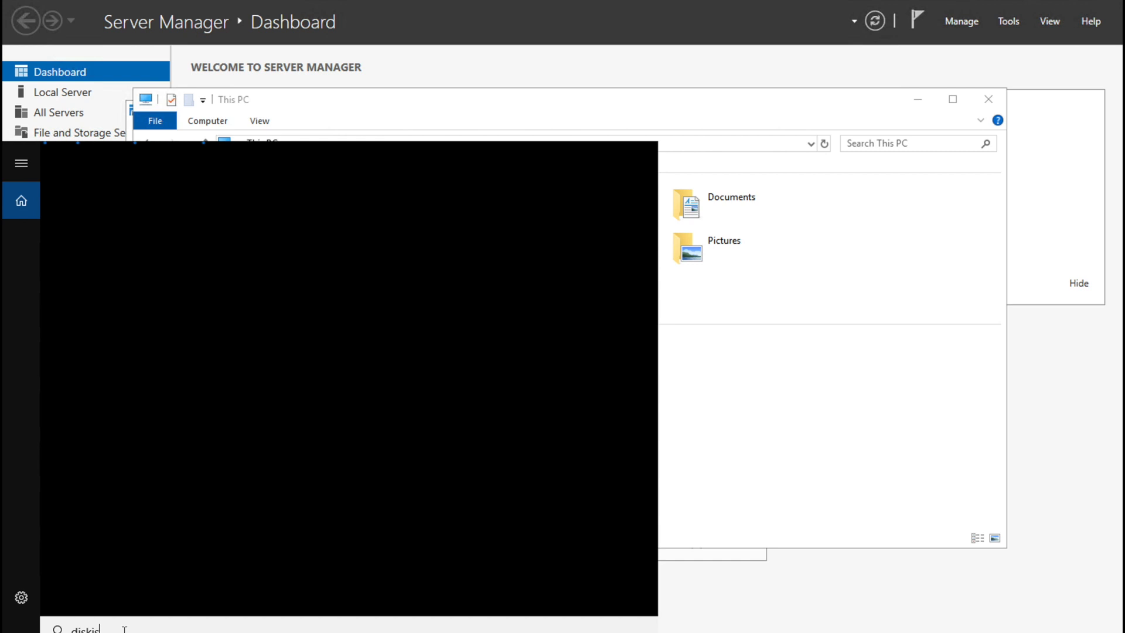
key("BackSpace")
key("BackSpace")
type("ut")
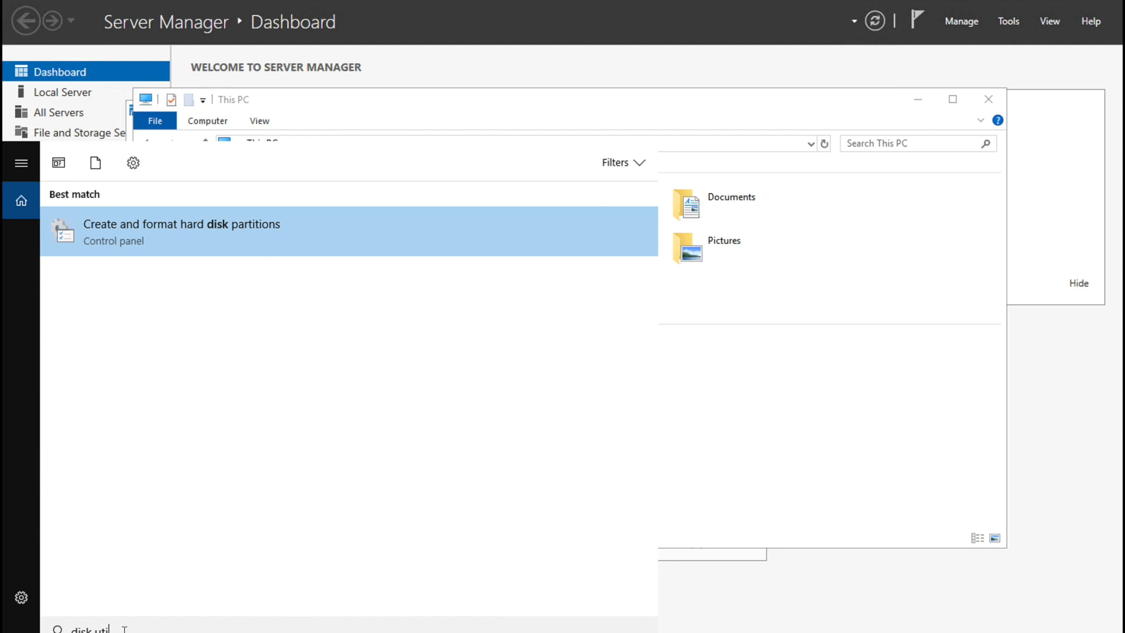
key("Return")
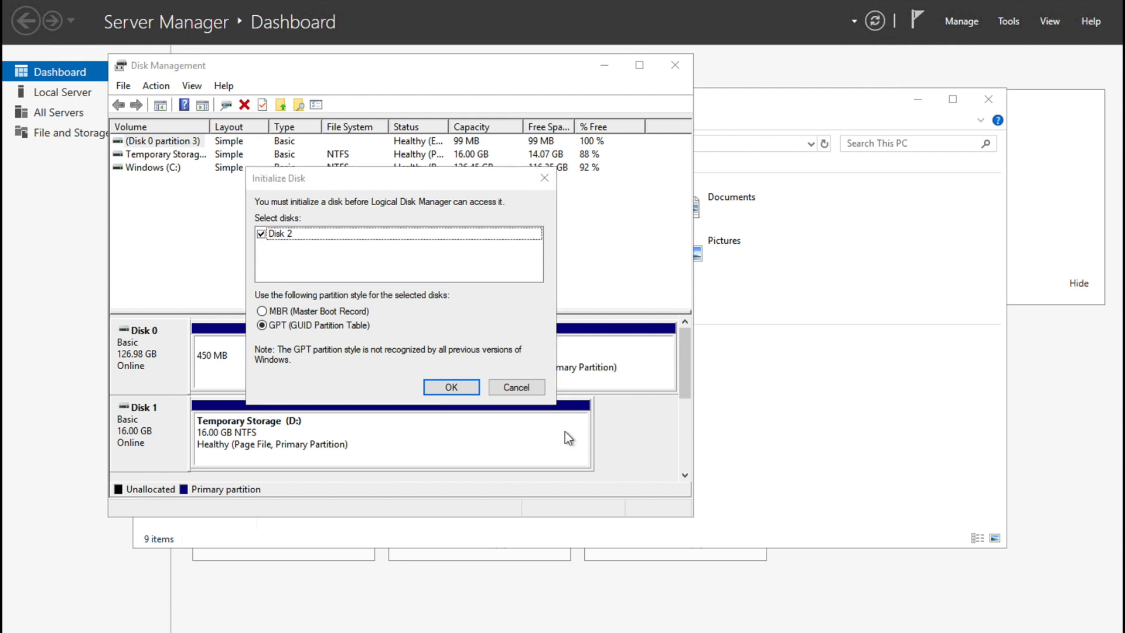
Step: Initialize Disk 2 with the GPT partition style
left_click(536, 391)
left_click_drag(688, 396, 688, 469)
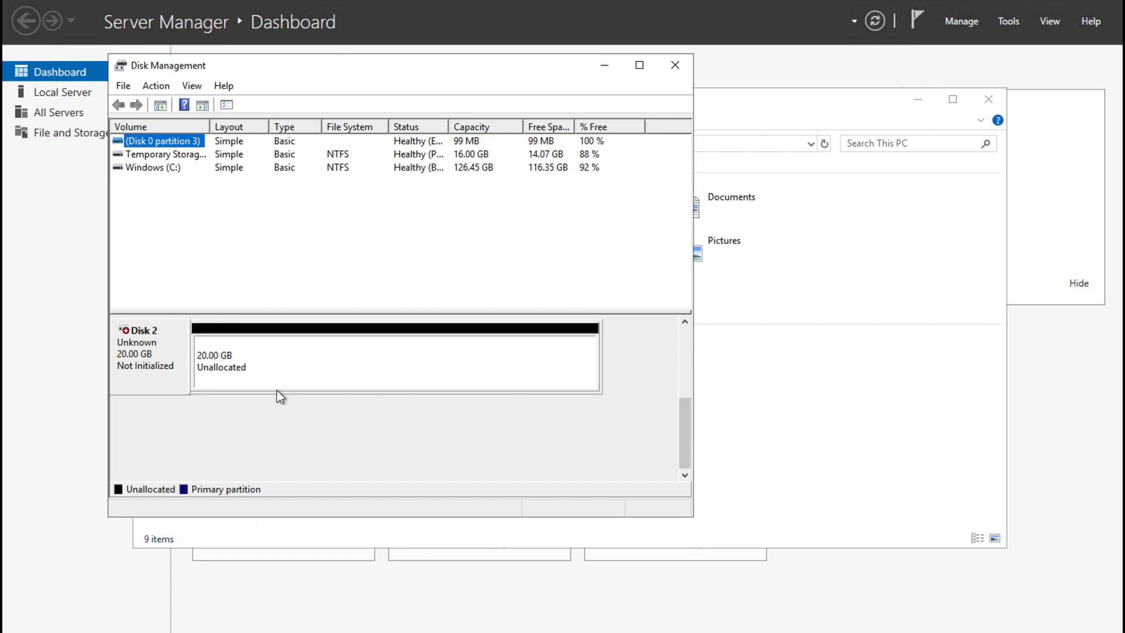
left_click(277, 365)
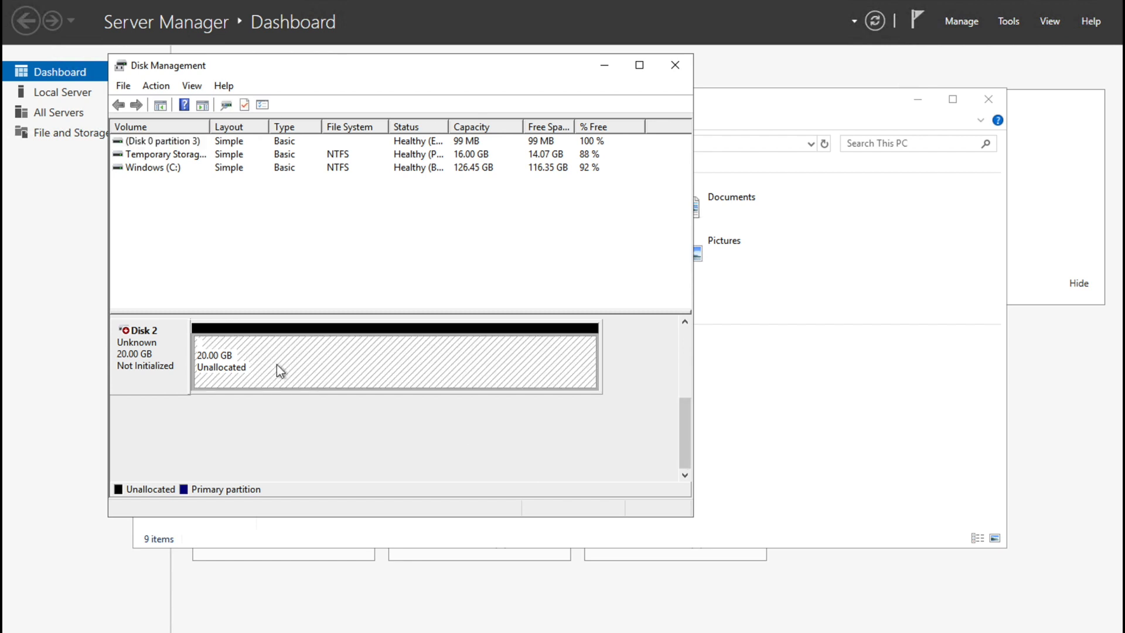
right_click(125, 337)
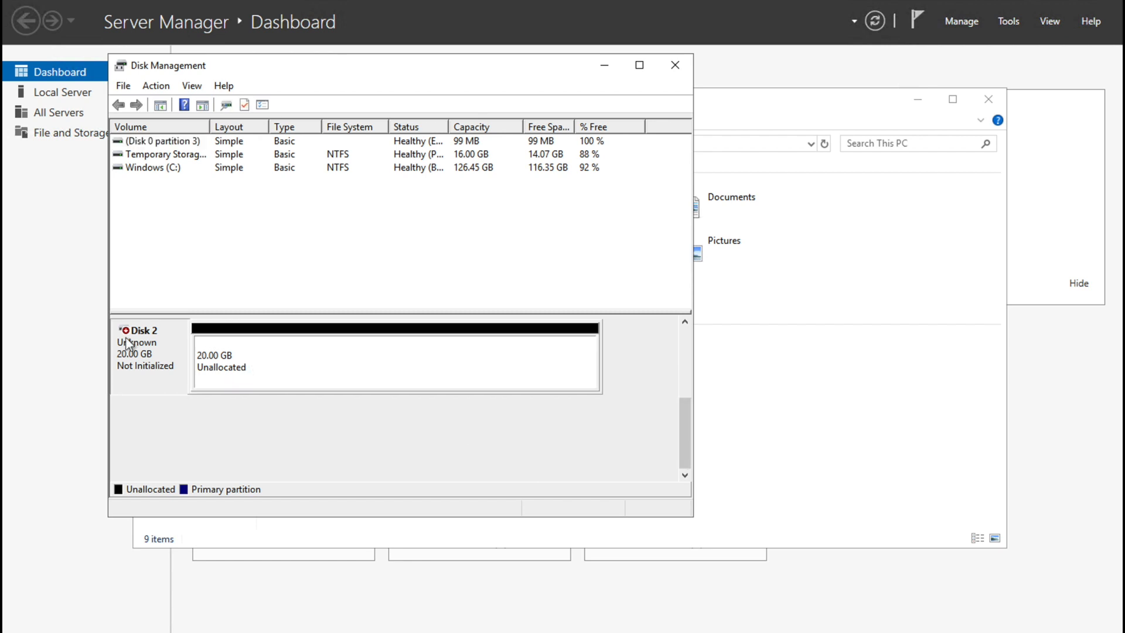
left_click(183, 349)
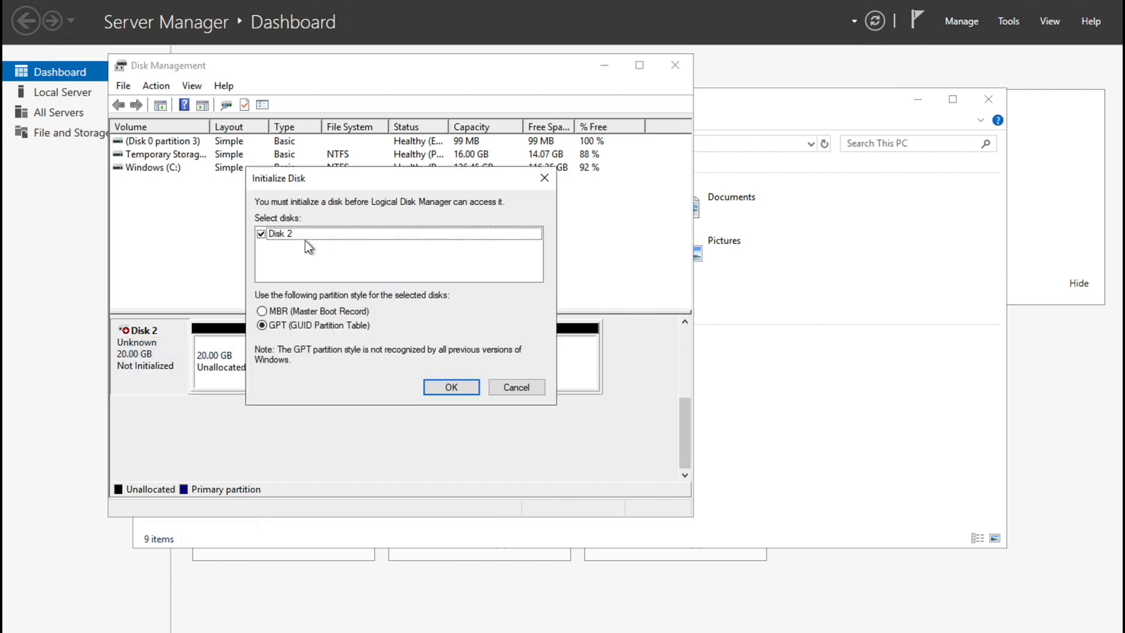
left_click(454, 390)
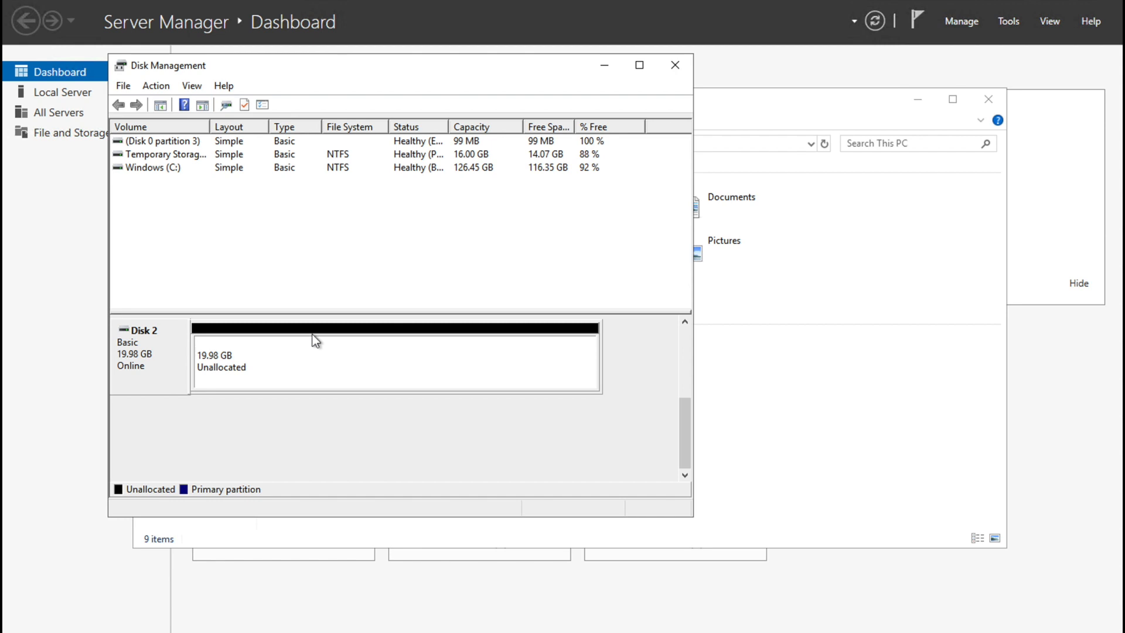
Step: Create a full-size 20462 MB simple volume on Disk 2 as drive E with NTFS quick format
left_click(241, 369)
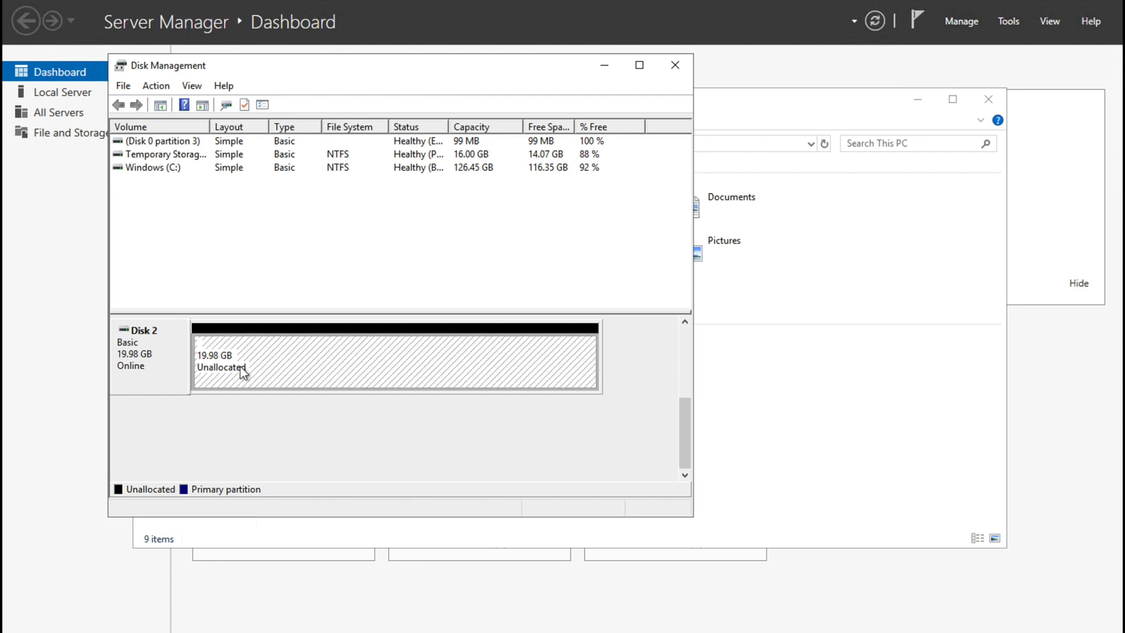
right_click(240, 369)
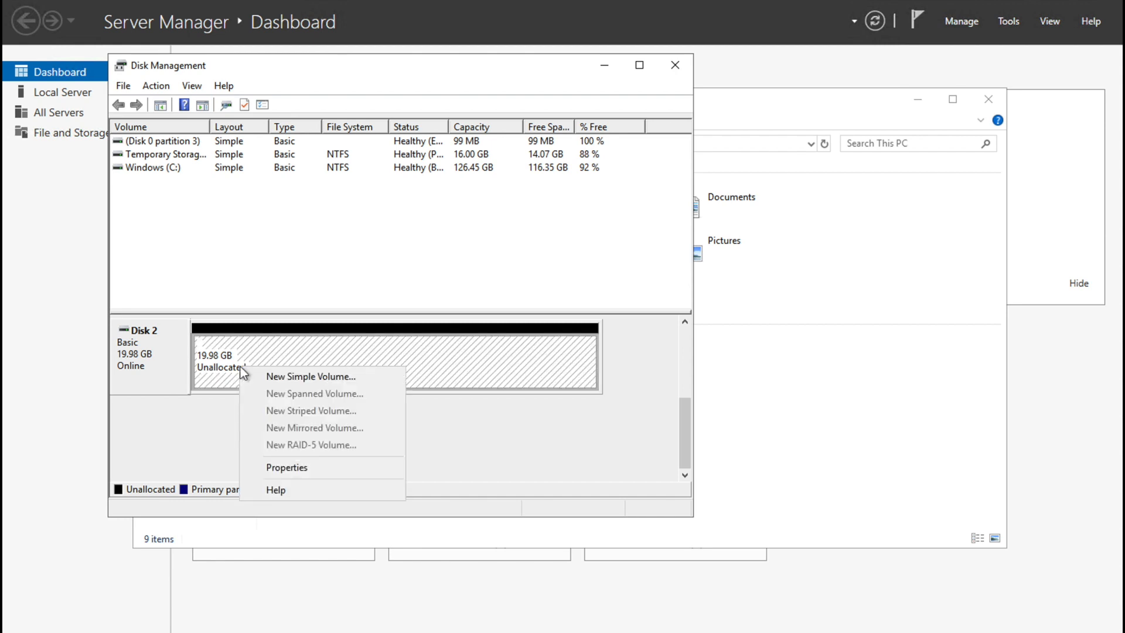
left_click(304, 382)
left_click(409, 427)
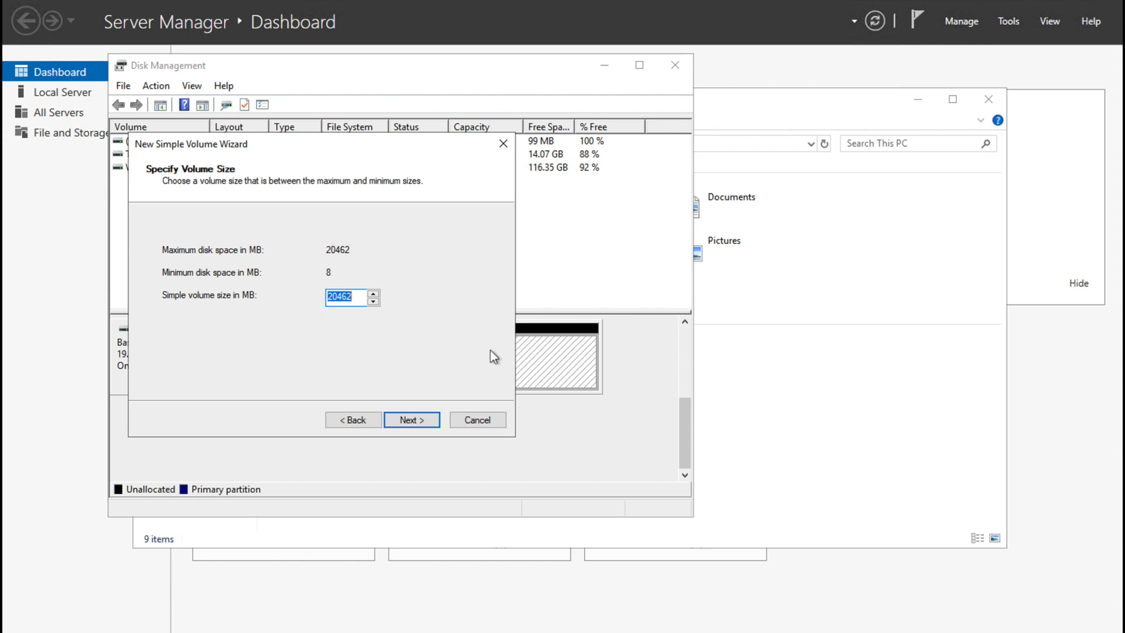
left_click(431, 419)
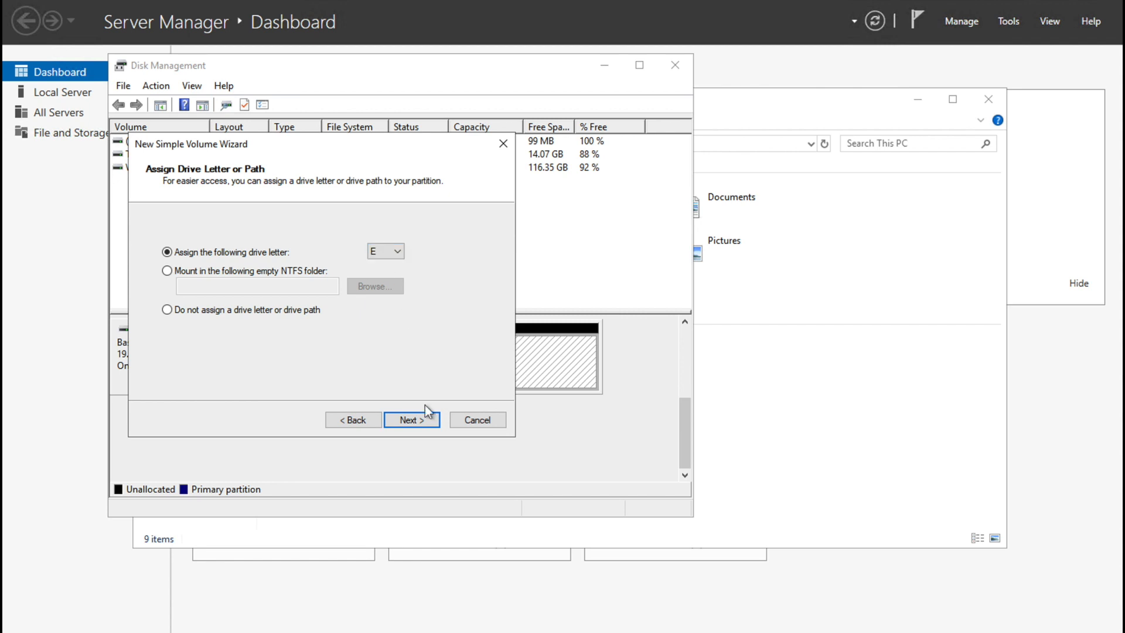
left_click(427, 419)
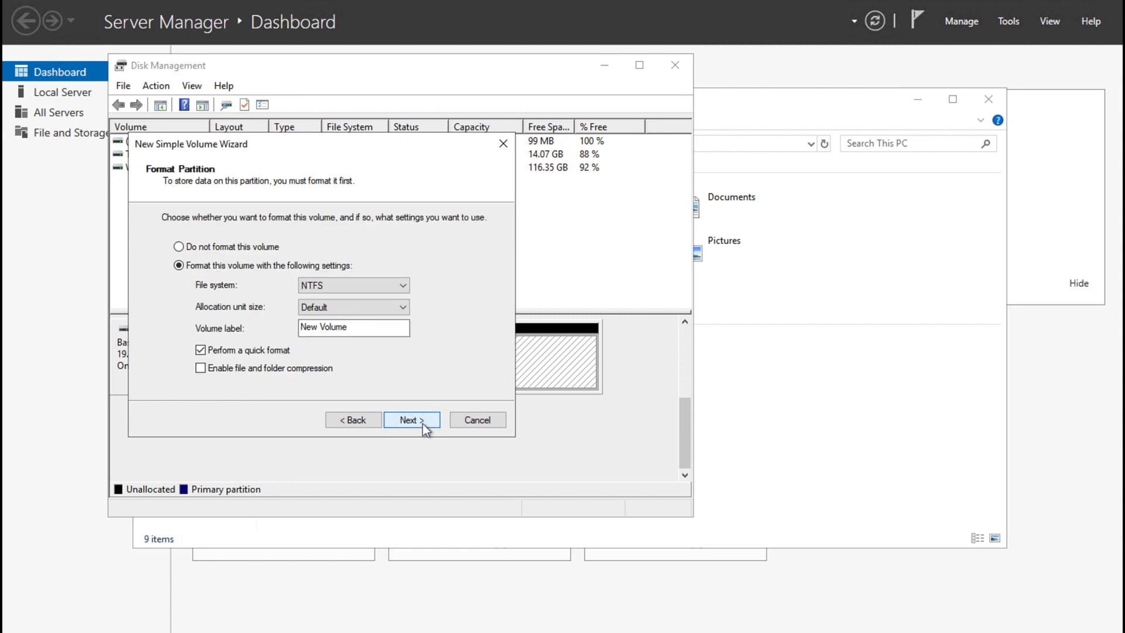
left_click(423, 420)
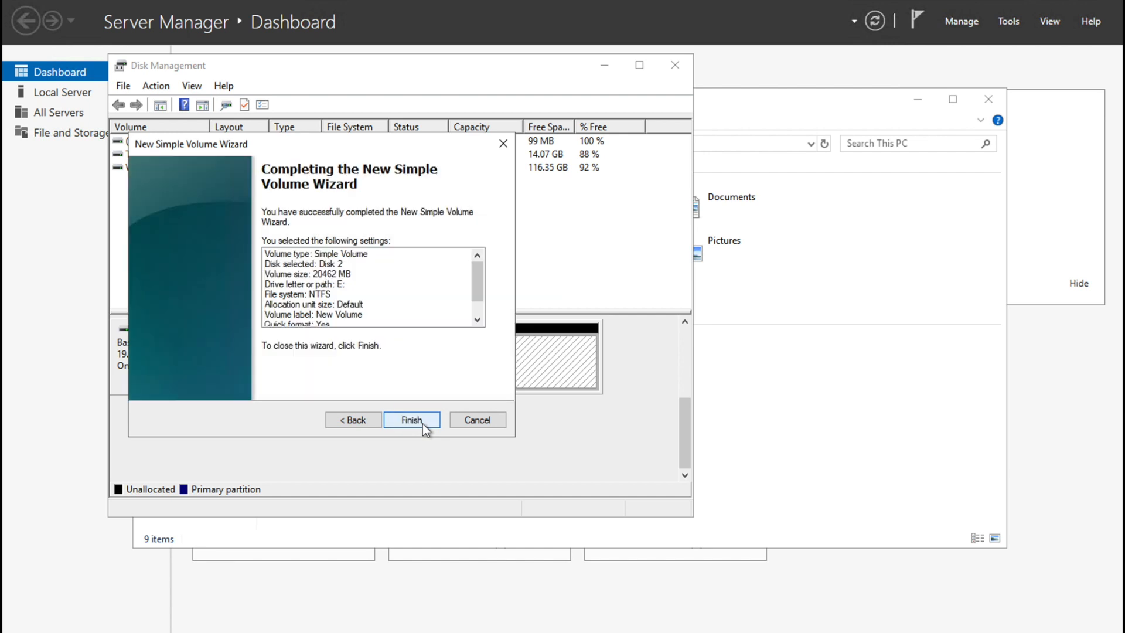
left_click(423, 423)
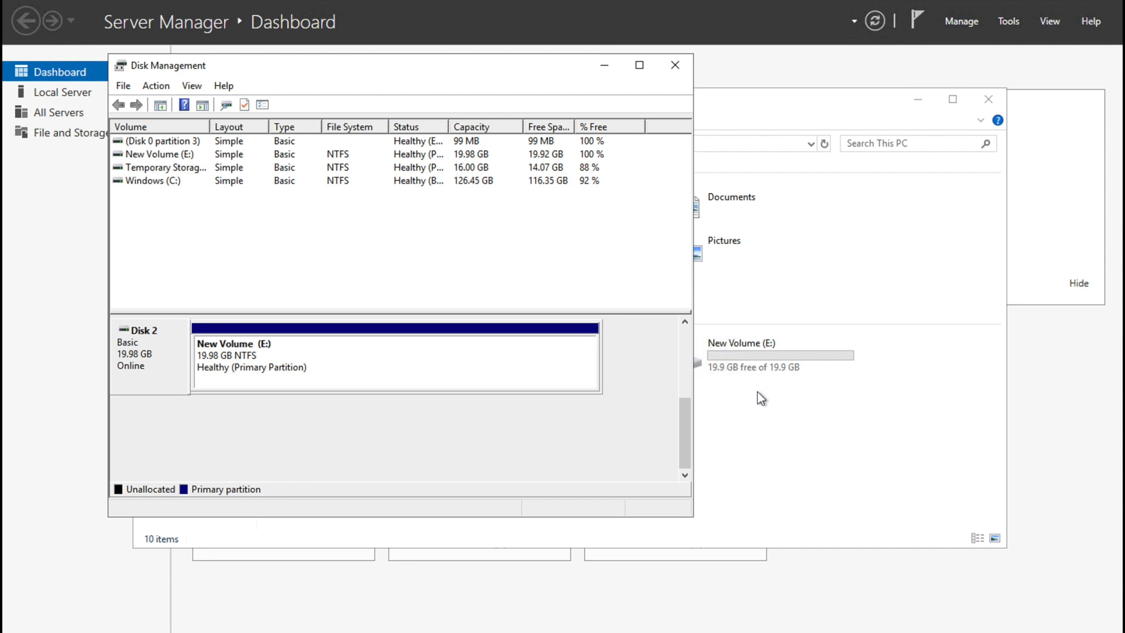
left_click(761, 397)
Step: Create a new text document named Disk_Test on drive E: and open it
double_click(738, 358)
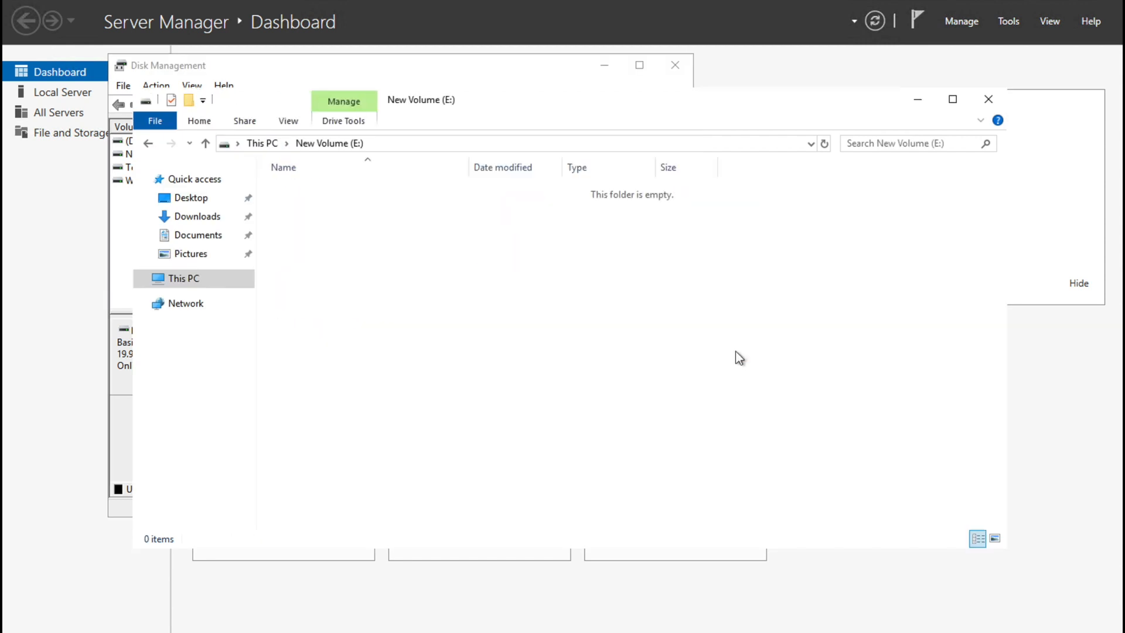
right_click(460, 338)
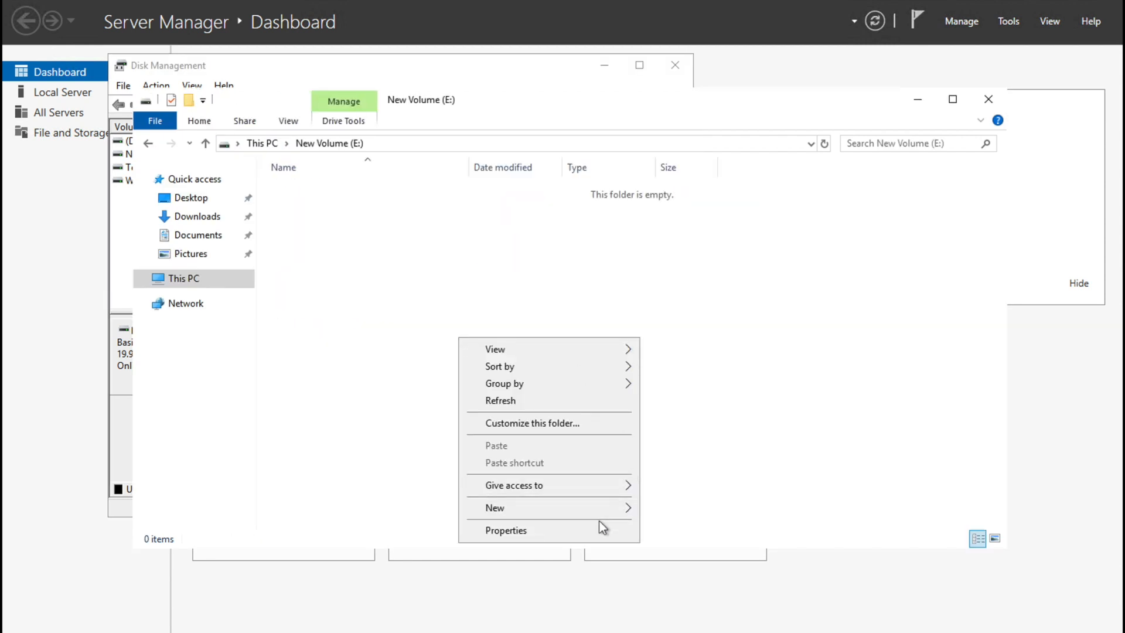
mouse_move(603, 510)
left_click(673, 600)
type("Disk_k")
key("BackSpace")
type("Test")
key("Return")
key("Return")
Step: Write 'This is test for Data Disk' in the Disk_Test file
type("Disk F")
key("BackSpace")
key("BackSpace")
key("BackSpace")
key("BackSpace")
key("BackSpace")
key("BackSpace")
type("This is test for Data Disk")
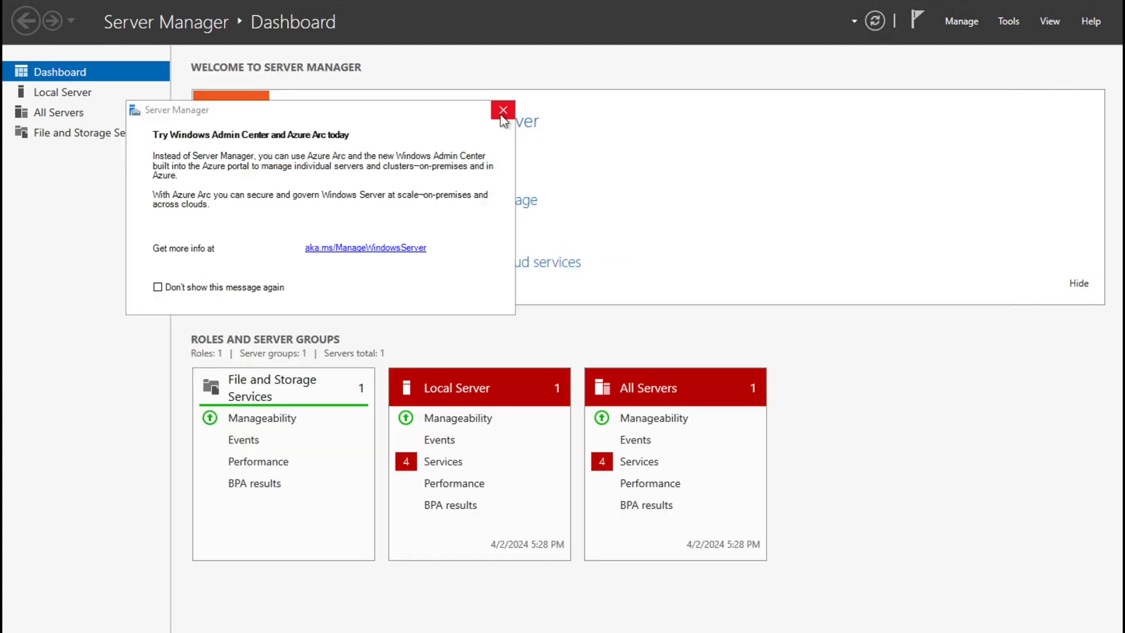
Step: Disconnect the Remote Desktop session and return to the demovm overview in the portal
left_click(500, 108)
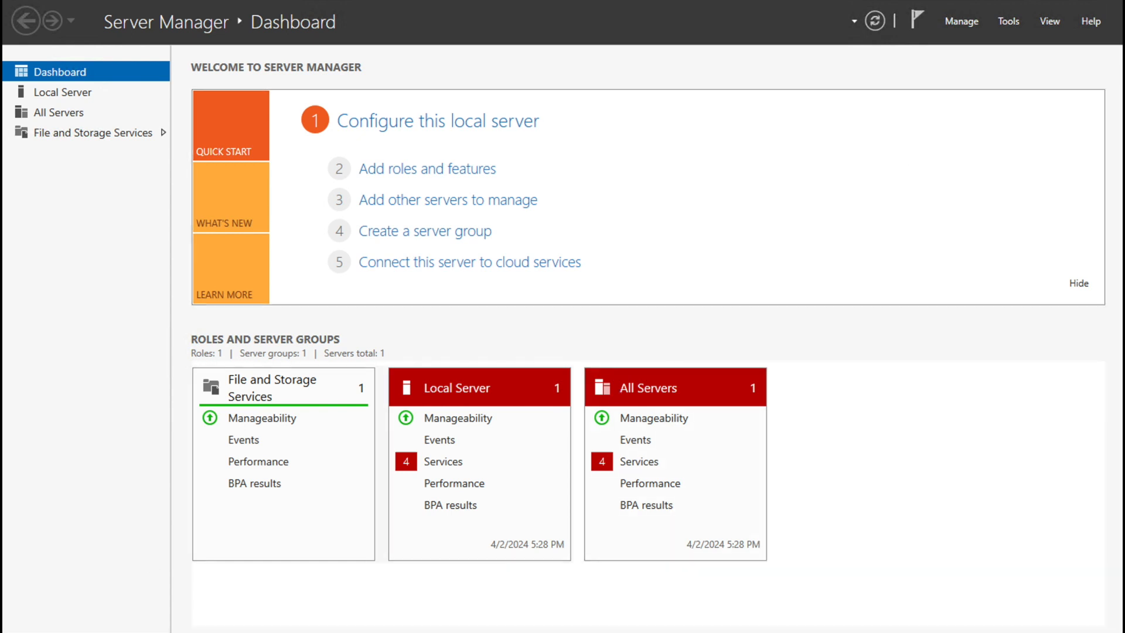
left_click(18, 621)
left_click(20, 594)
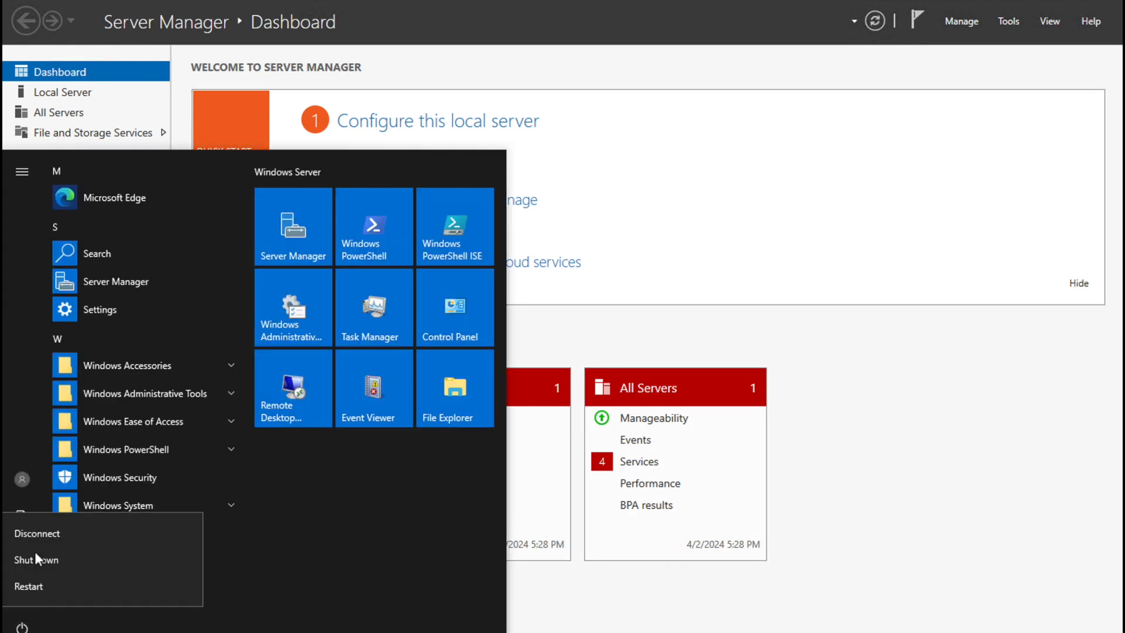
left_click(30, 533)
left_click(66, 174)
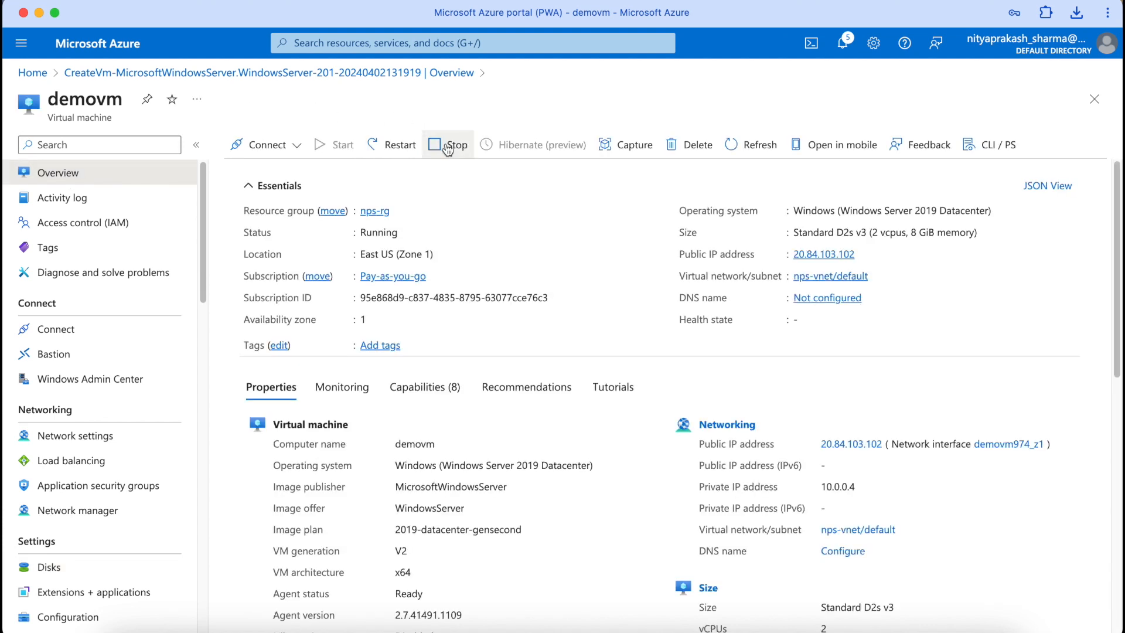
Step: Stop demovm, copy its public IP 20.84.103.102, then start the VM again
left_click(447, 146)
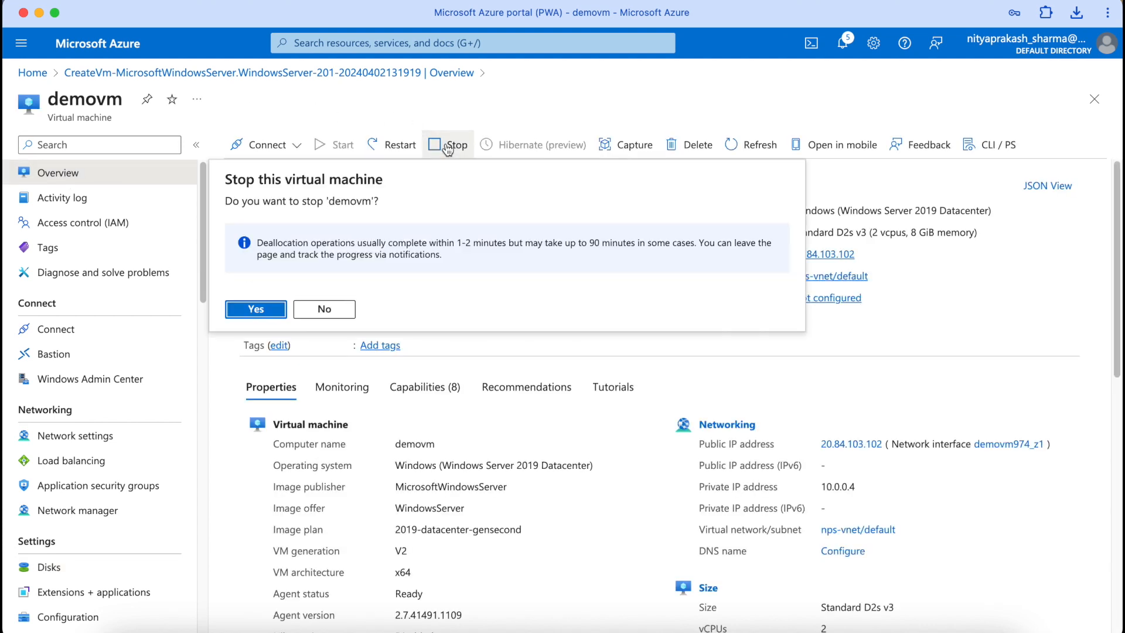
left_click(260, 313)
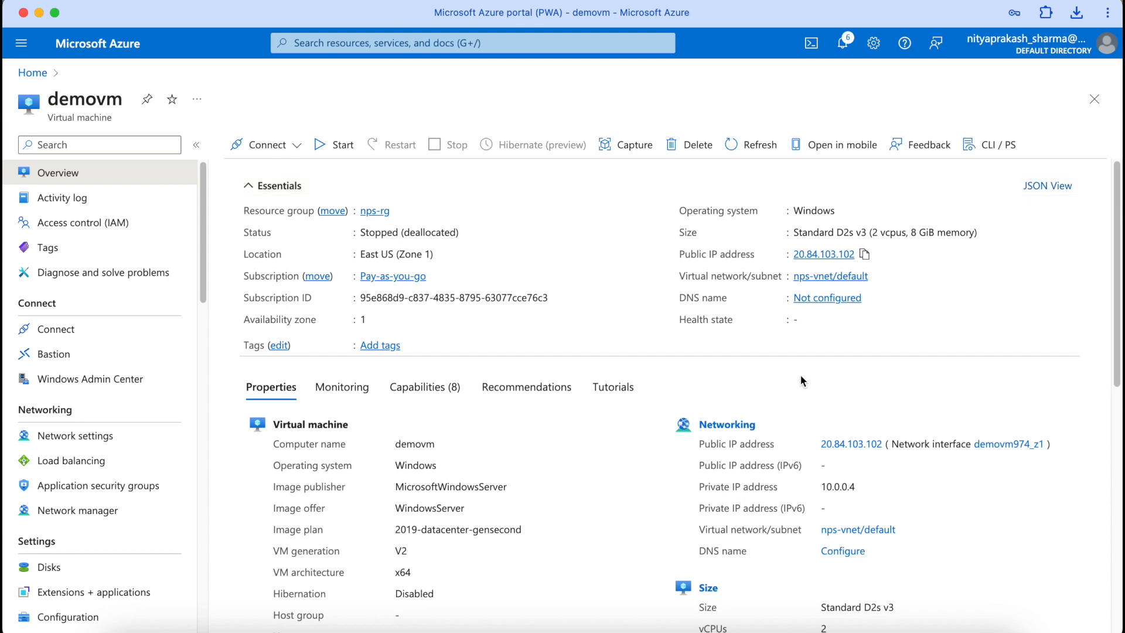
left_click(819, 255)
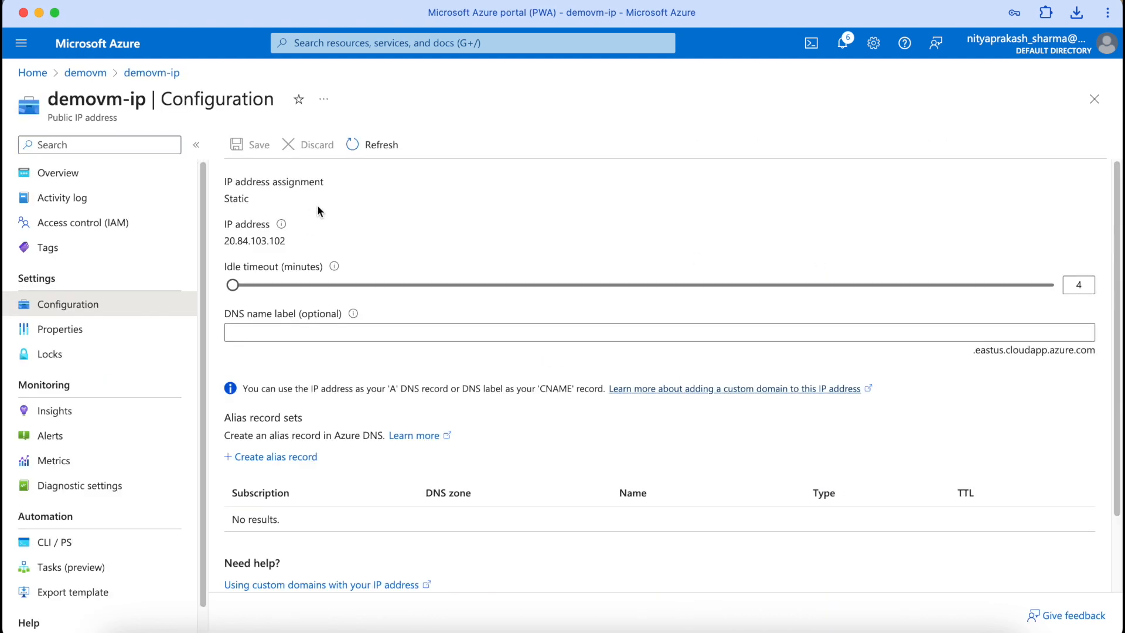
left_click_drag(224, 243, 282, 252)
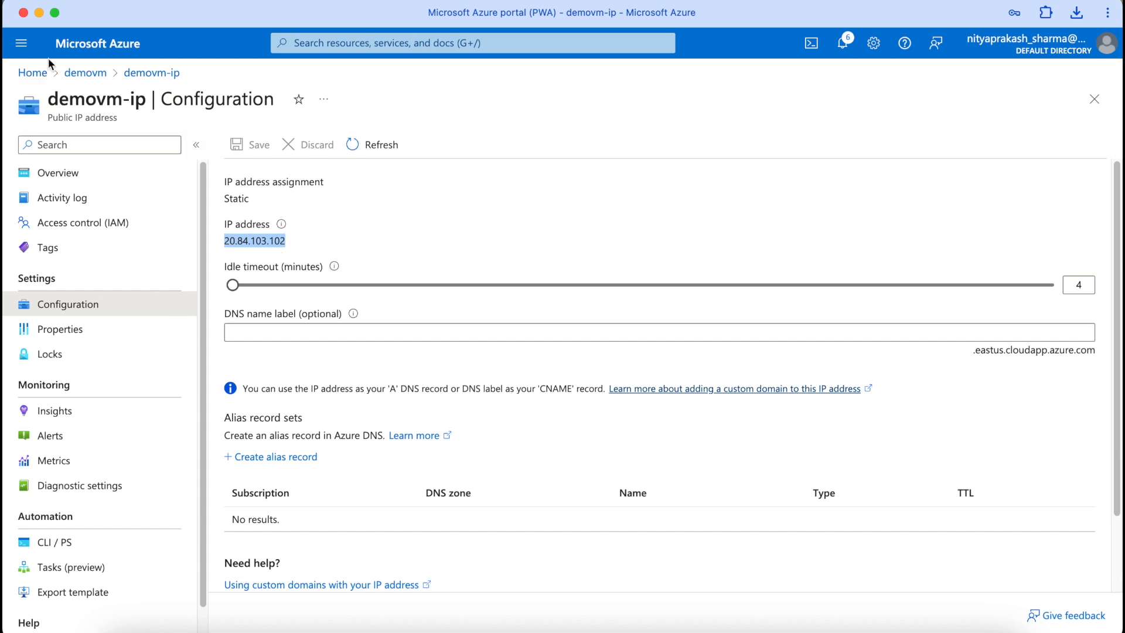
left_click(98, 80)
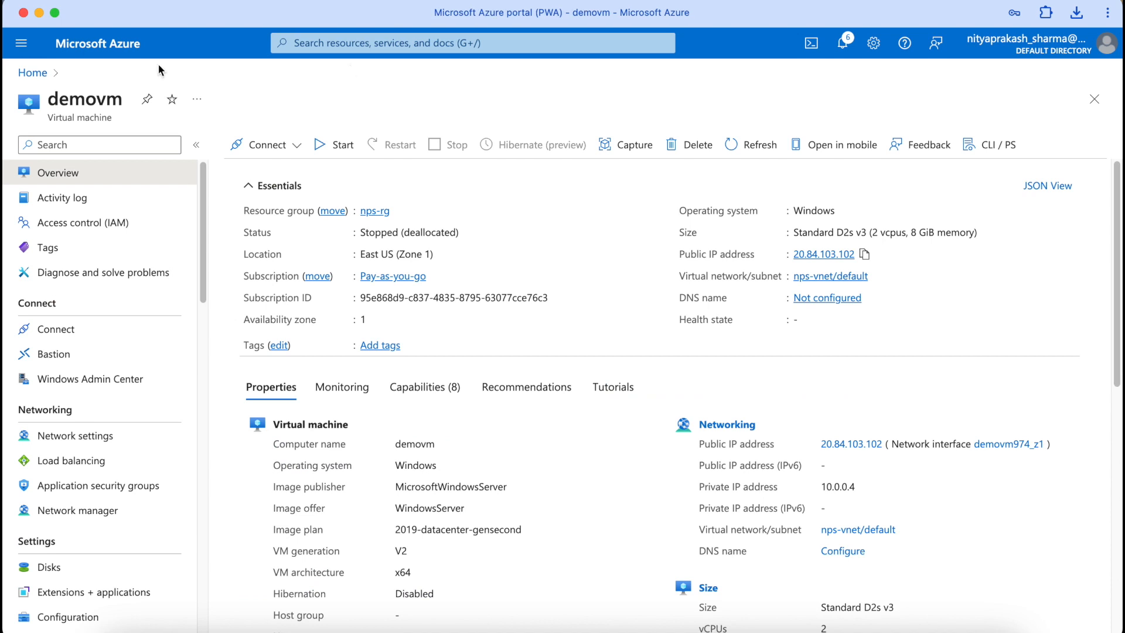
left_click(340, 150)
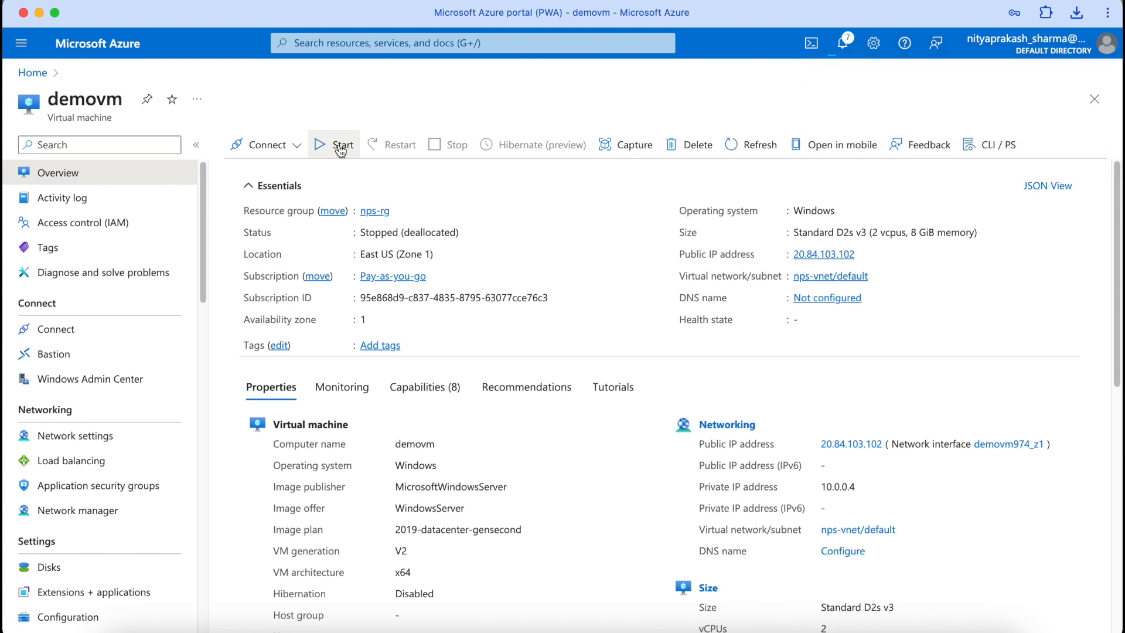
Step: Refresh to confirm demovm is running, then reconnect using the downloaded RDP file, accepting the certificate
left_click(756, 147)
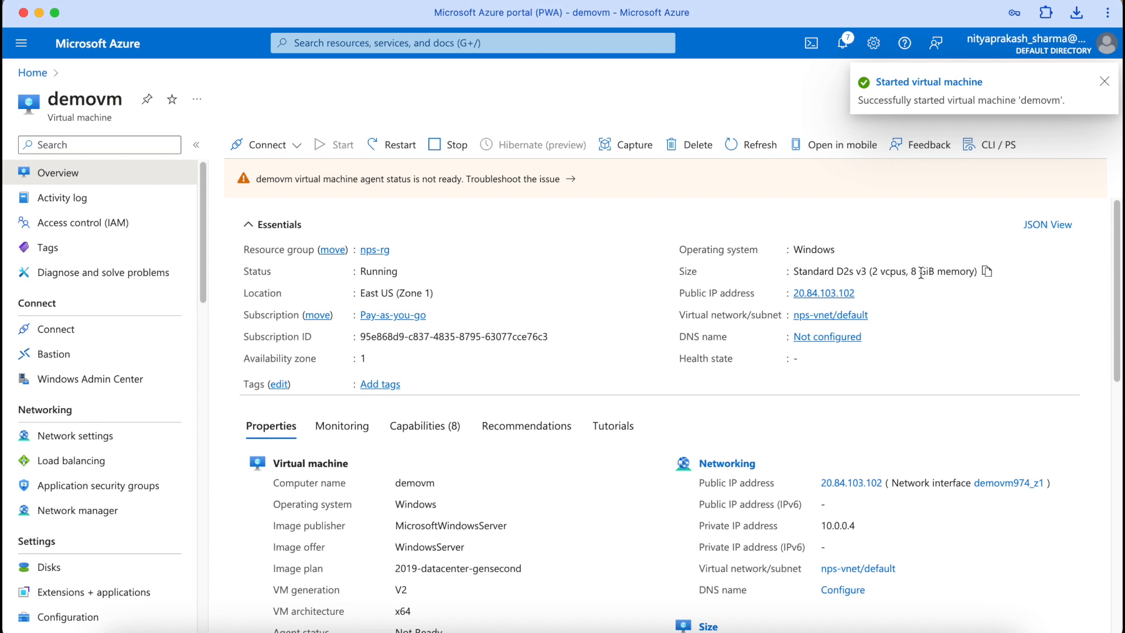
left_click(917, 624)
left_click(1019, 234)
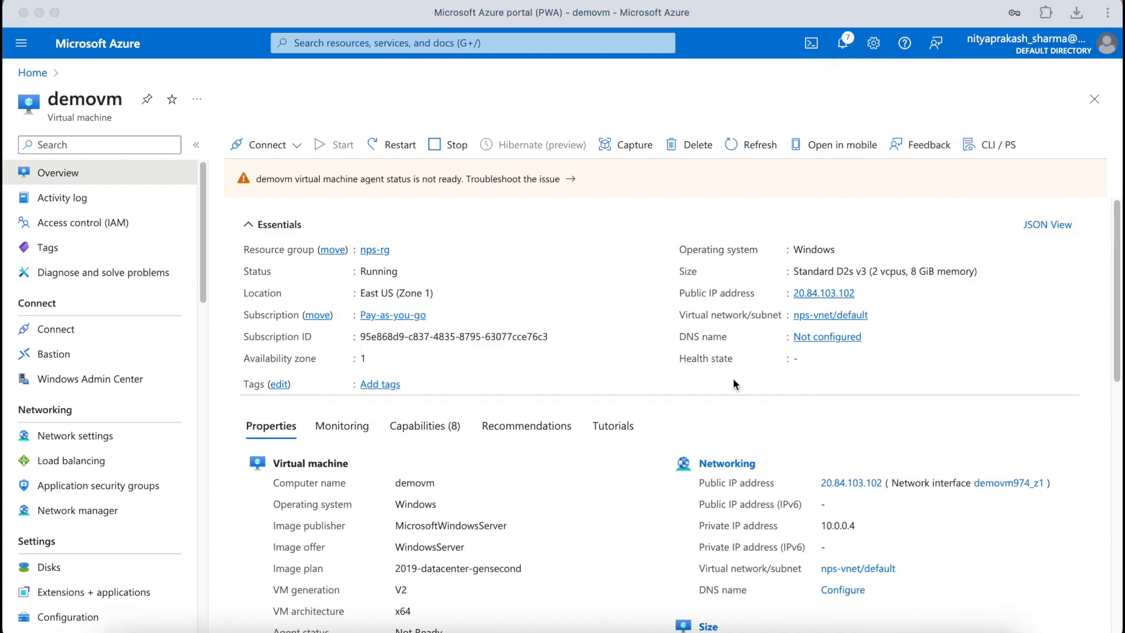
left_click(560, 469)
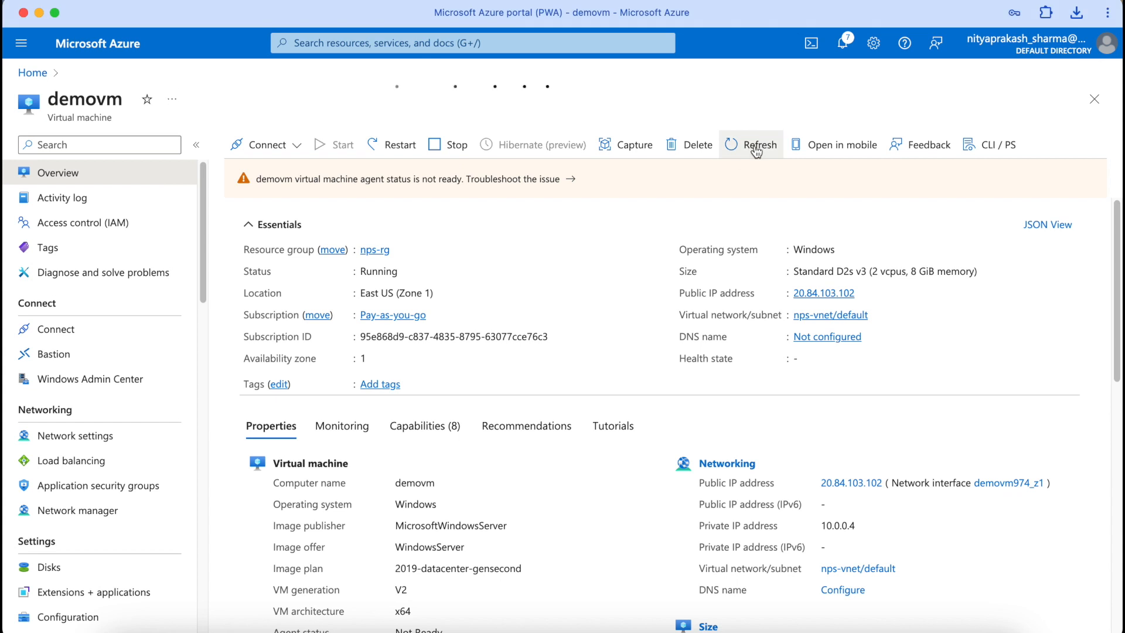
key("Return")
key("Return")
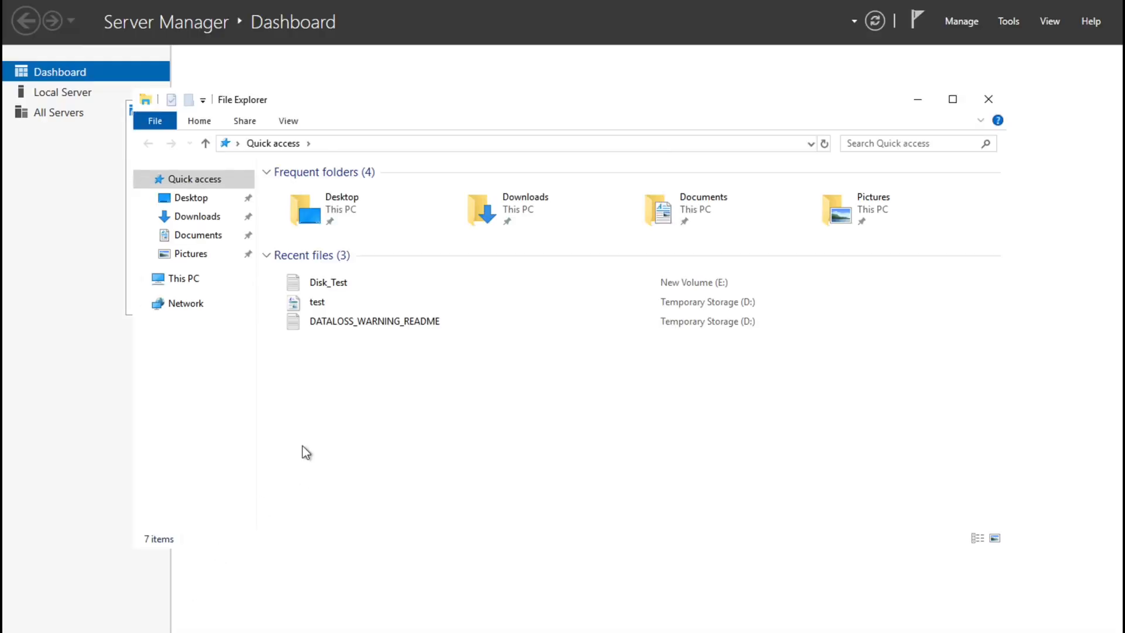
Step: Confirm the temporary test file is missing and Disk_Test on E: still reads 'This is test for Data Disk'
left_click(325, 301)
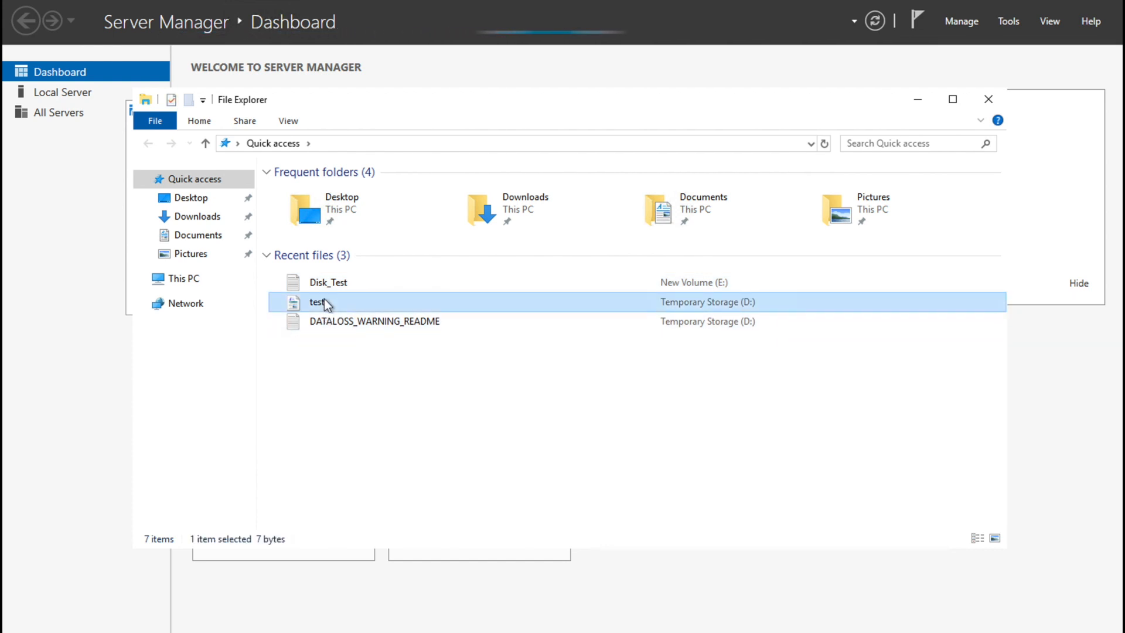
double_click(324, 300)
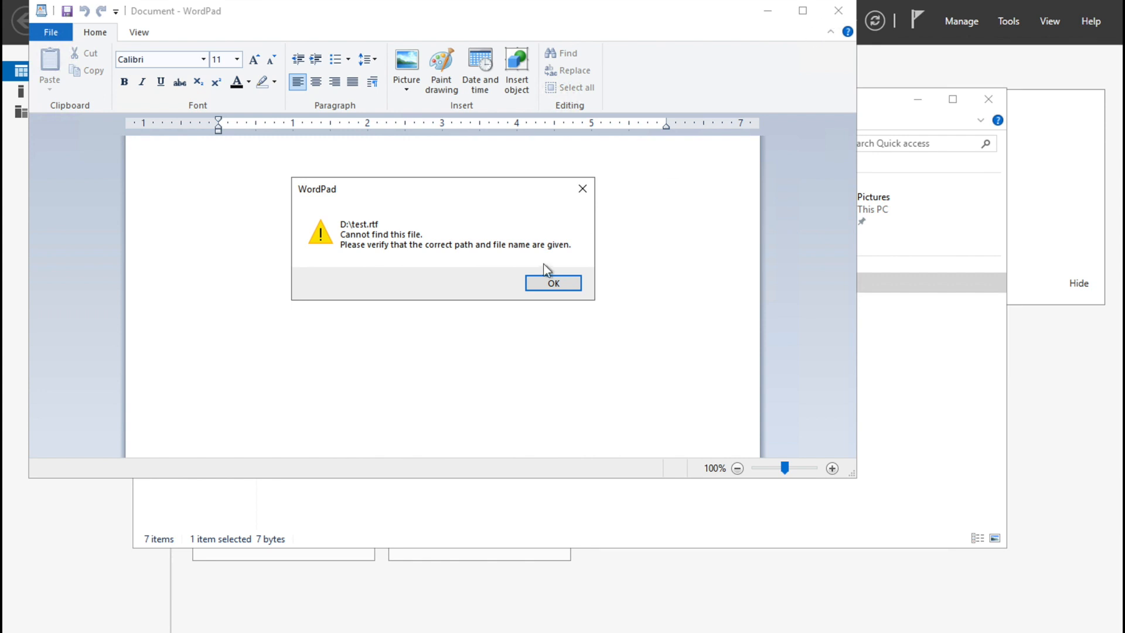
left_click(550, 281)
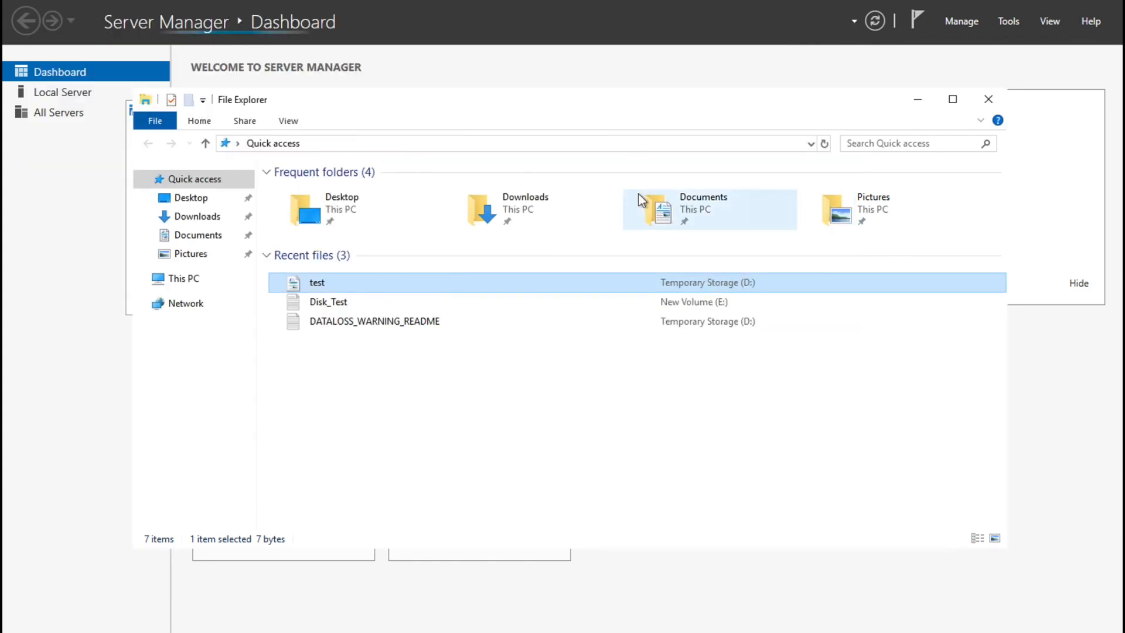
left_click(189, 282)
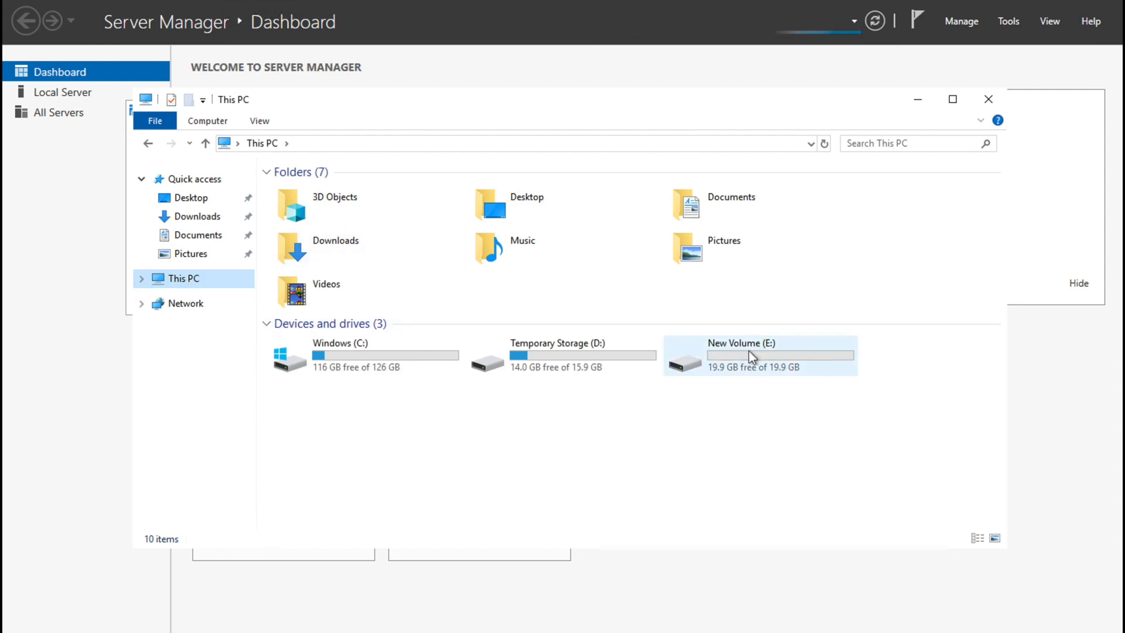
double_click(749, 351)
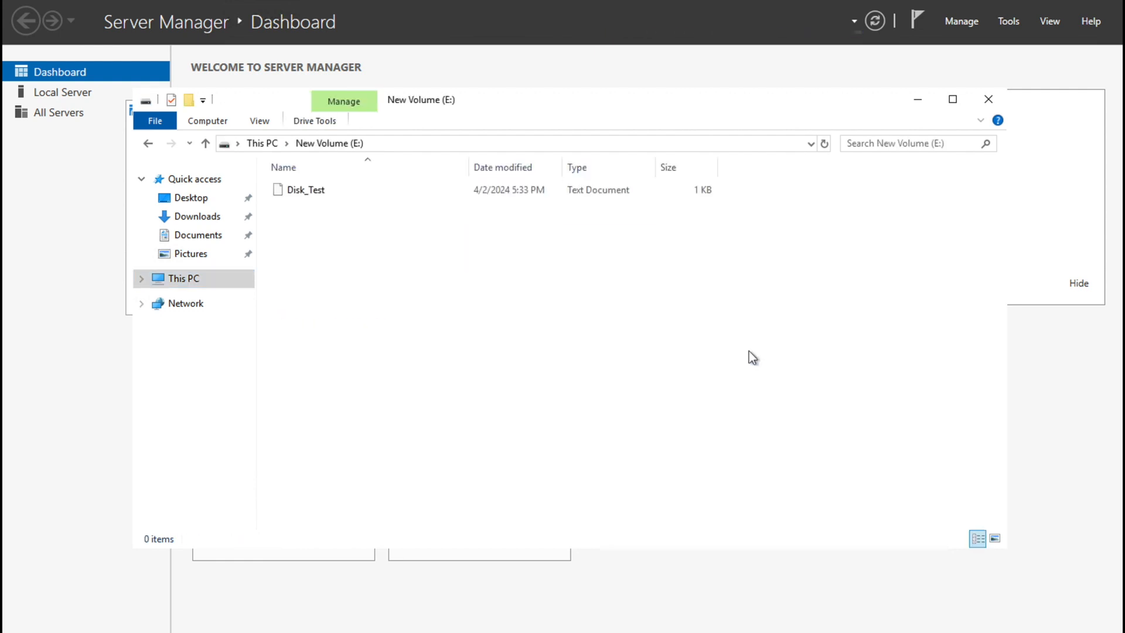
double_click(307, 195)
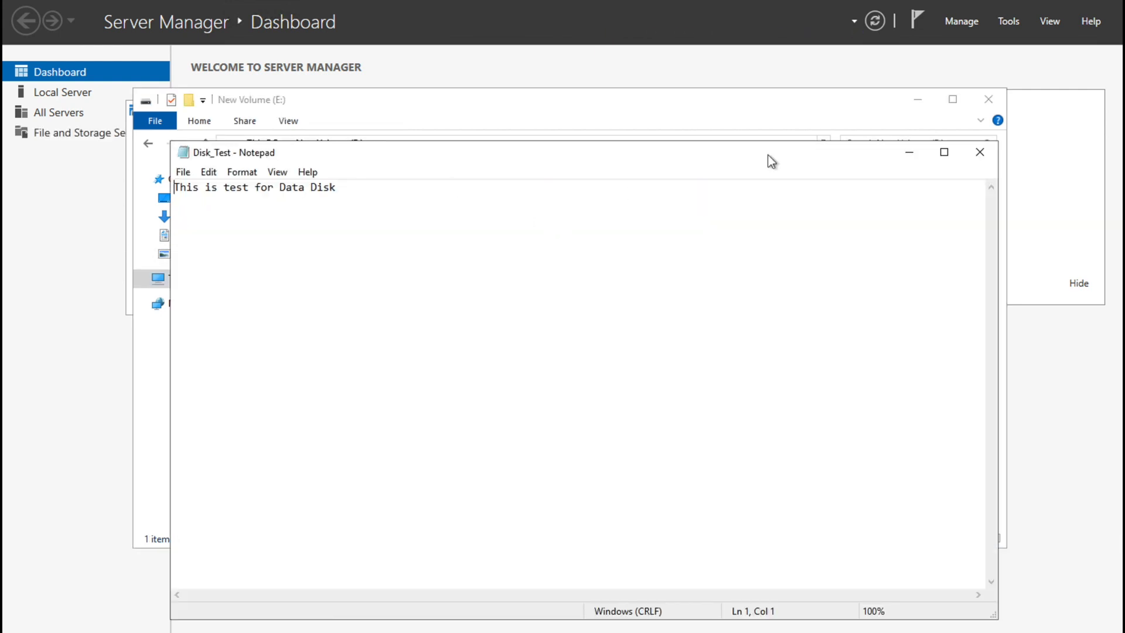
left_click(981, 150)
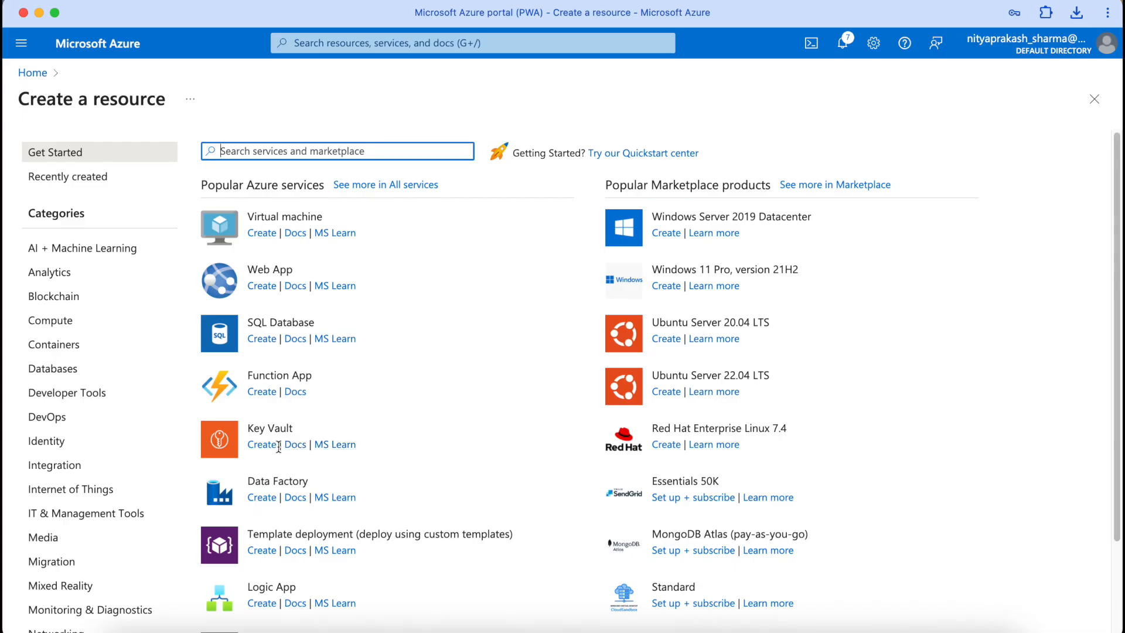
Step: Start key vault npskv01 in nps-rg, keeping deleted vaults for 7 days
left_click(271, 449)
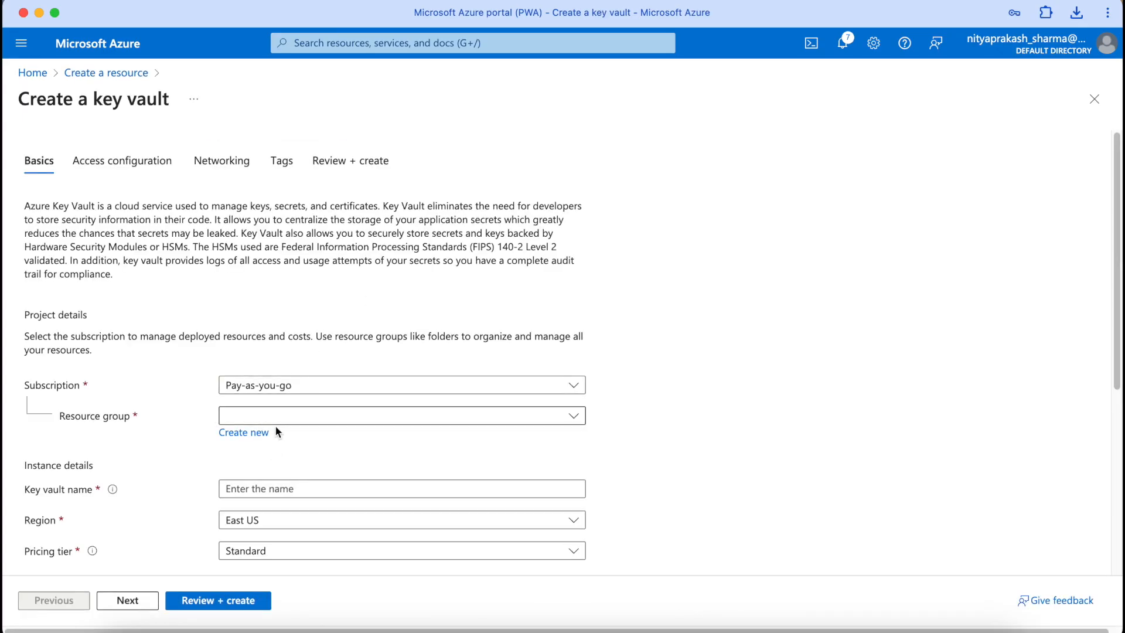
left_click(275, 417)
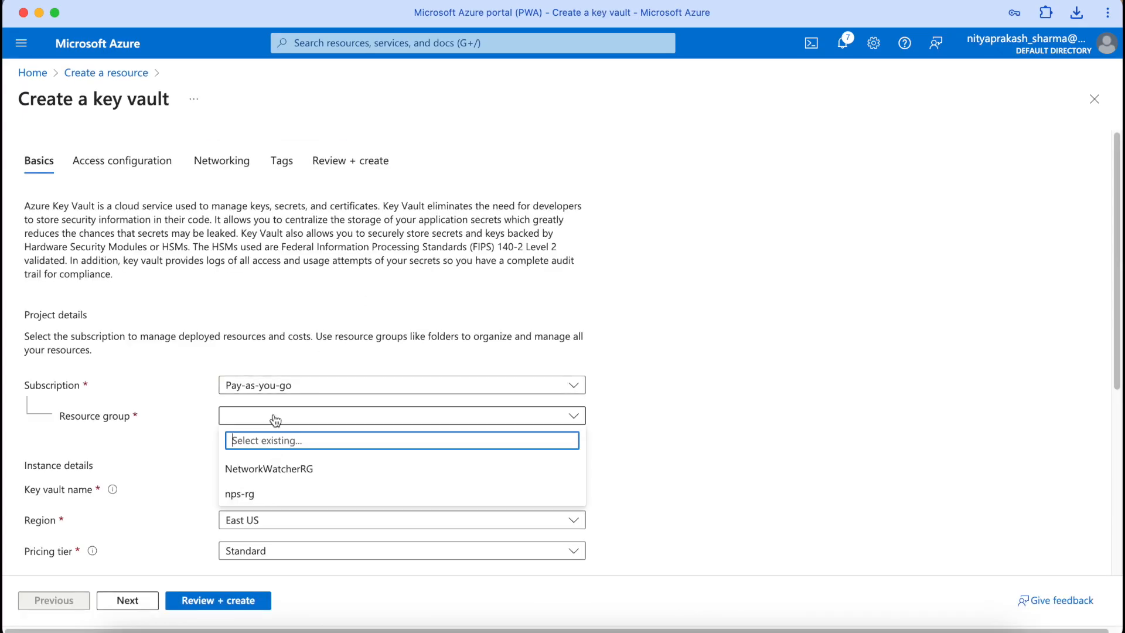
left_click(249, 497)
scroll(250, 505, "down", 3)
left_click(305, 352)
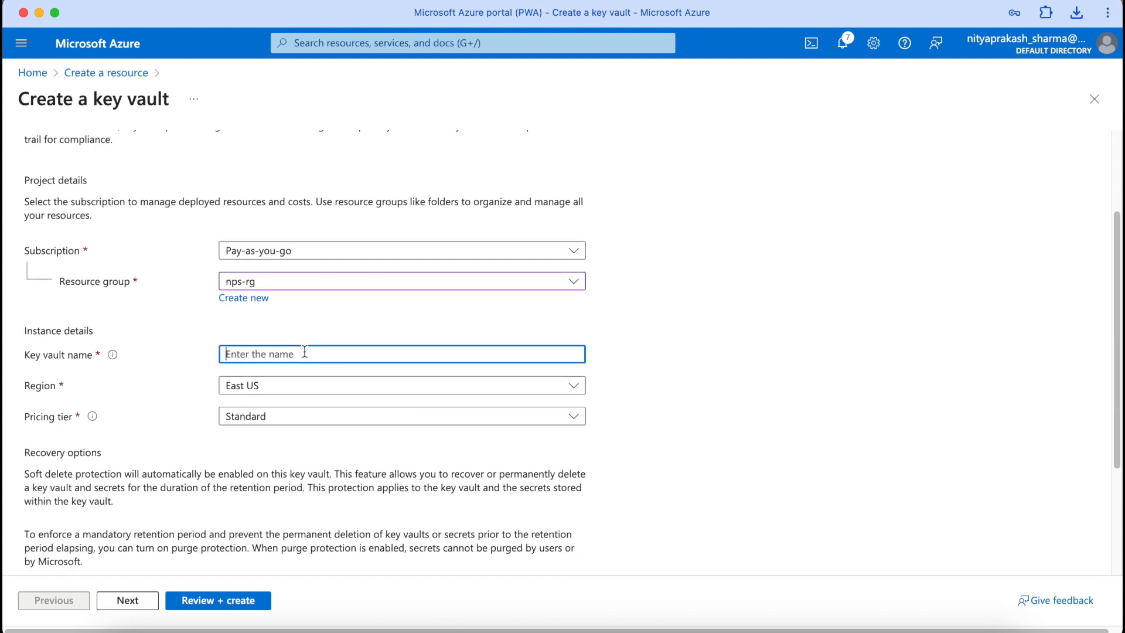
type("npskv01")
key("Tab")
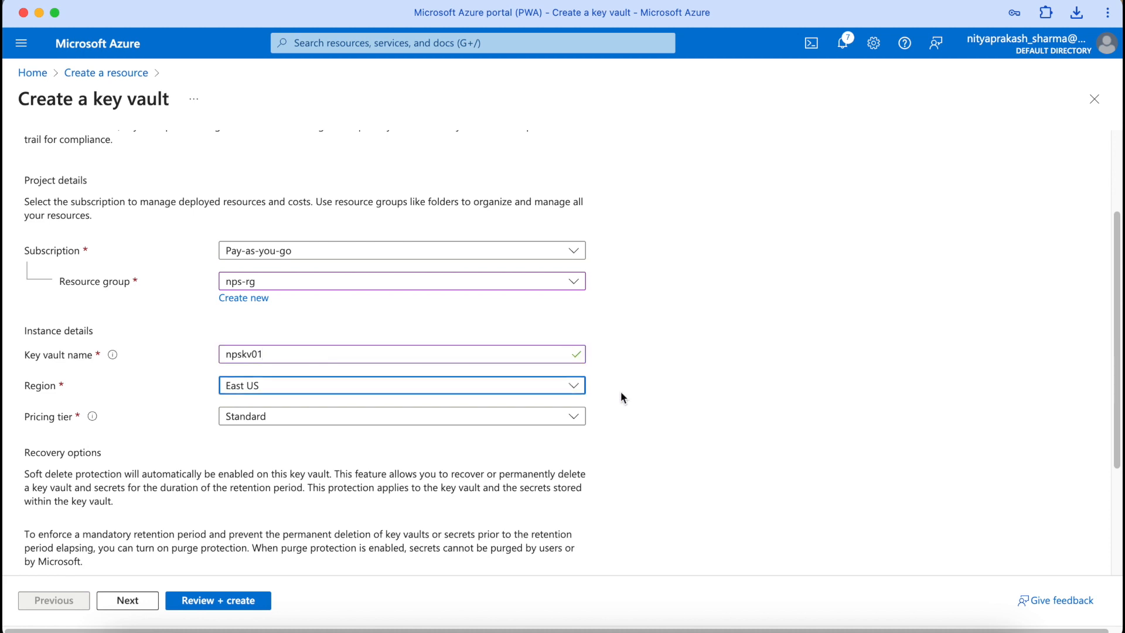
scroll(620, 392, "down", 2)
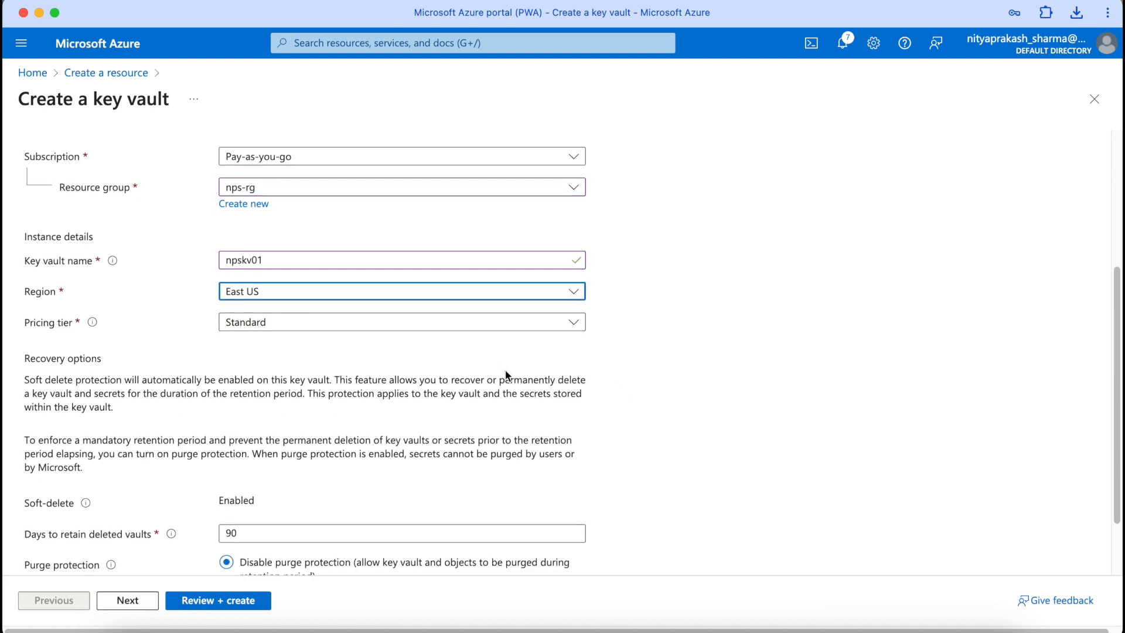
scroll(507, 375, "down", 2)
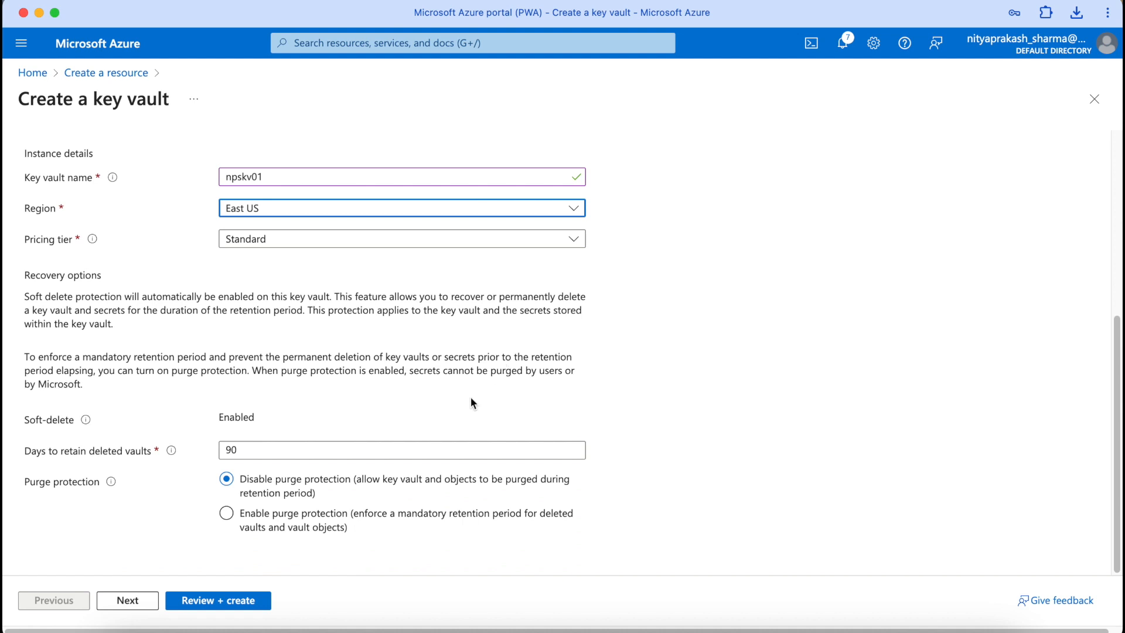
left_click(241, 450)
key("BackSpace")
key("BackSpace")
type("7")
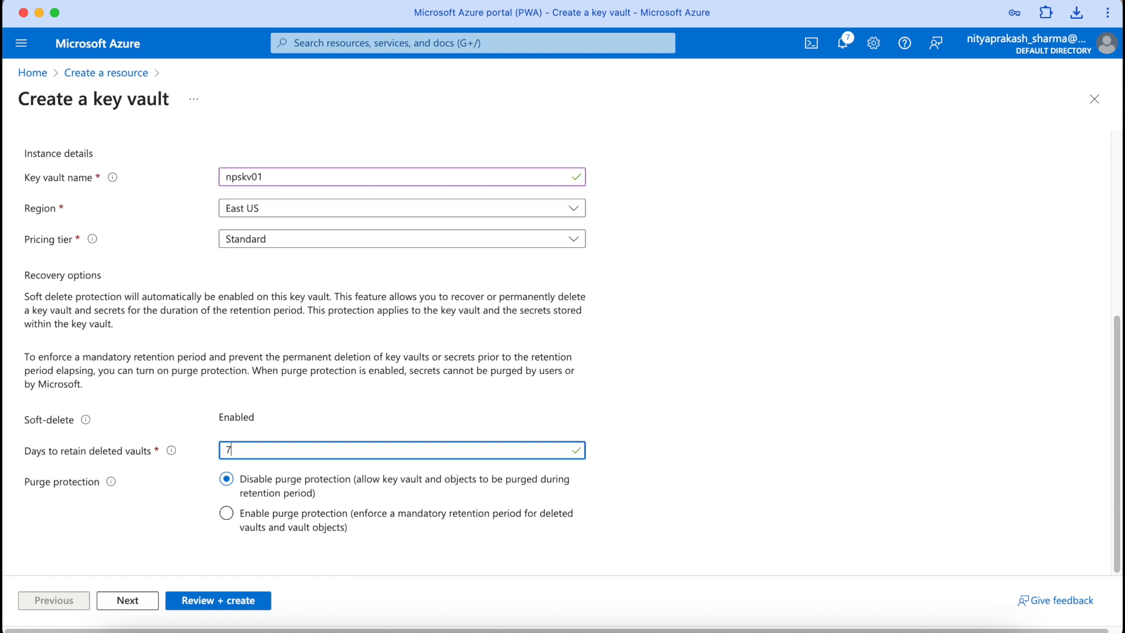
Step: Use the vault access policy permission model and enable Azure Disk Encryption for volume encryption
left_click(138, 604)
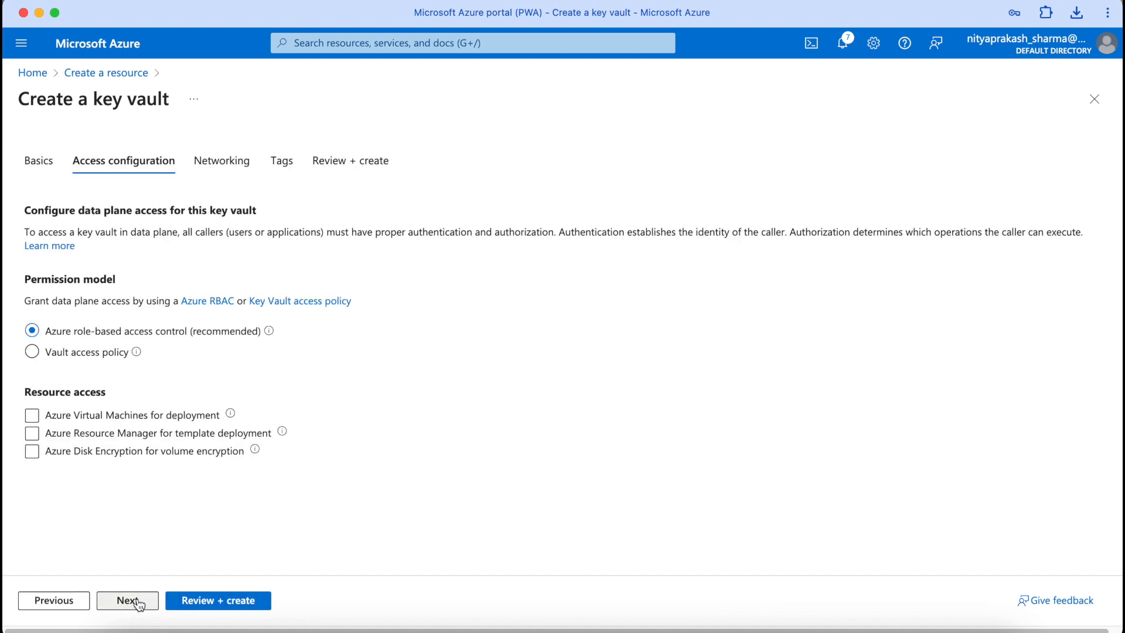
left_click(32, 353)
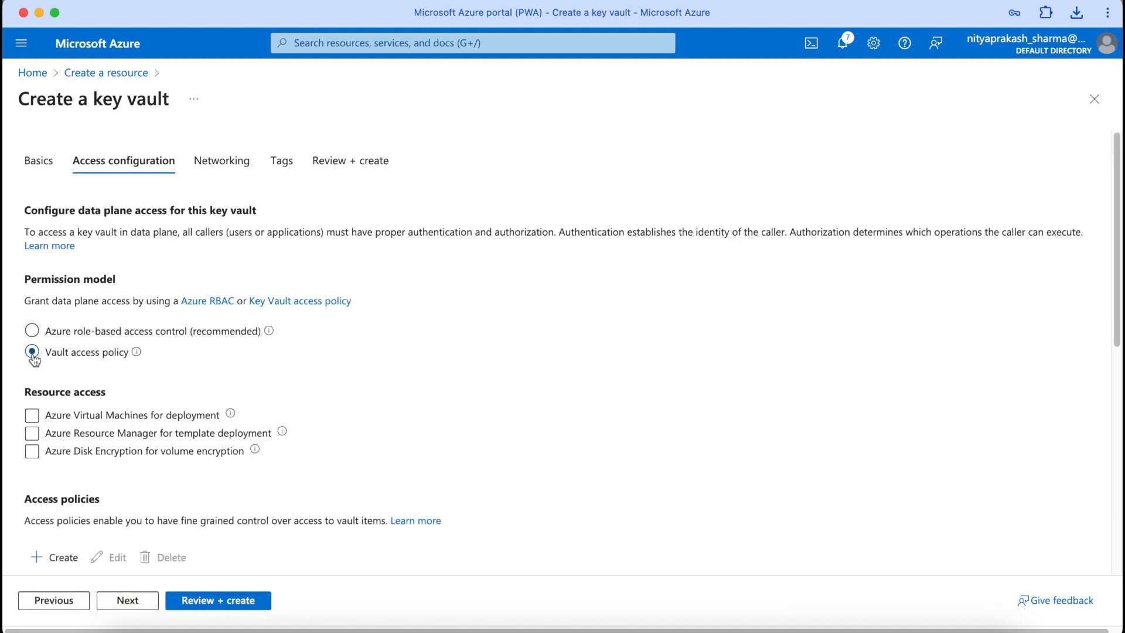
scroll(223, 419, "down", 2)
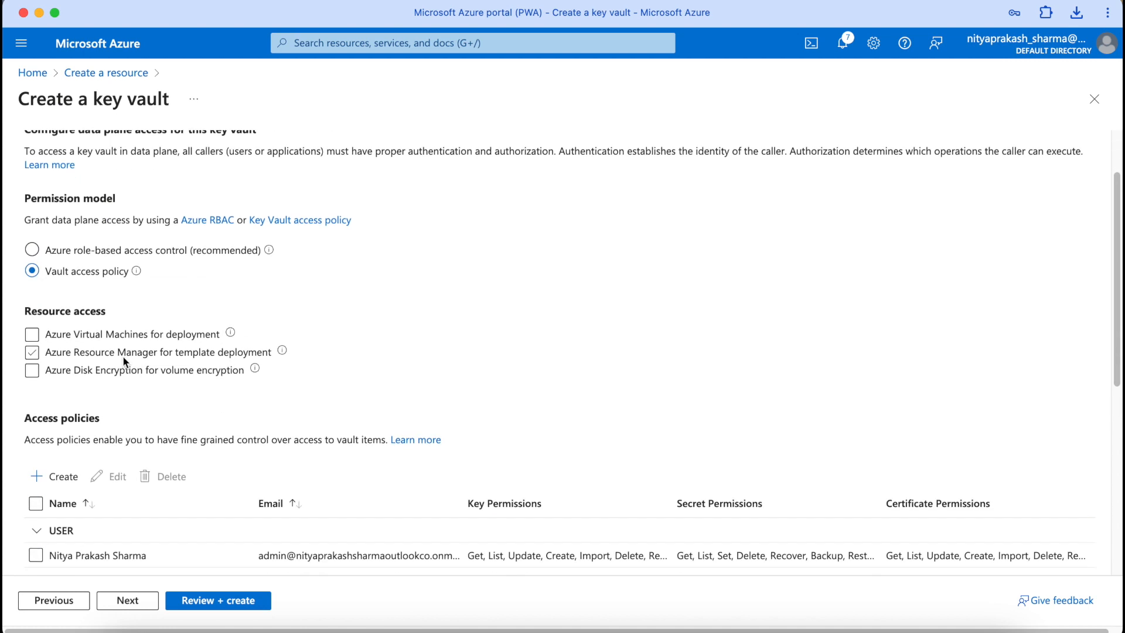
left_click(32, 375)
scroll(328, 401, "down", 2)
scroll(328, 401, "down", 1)
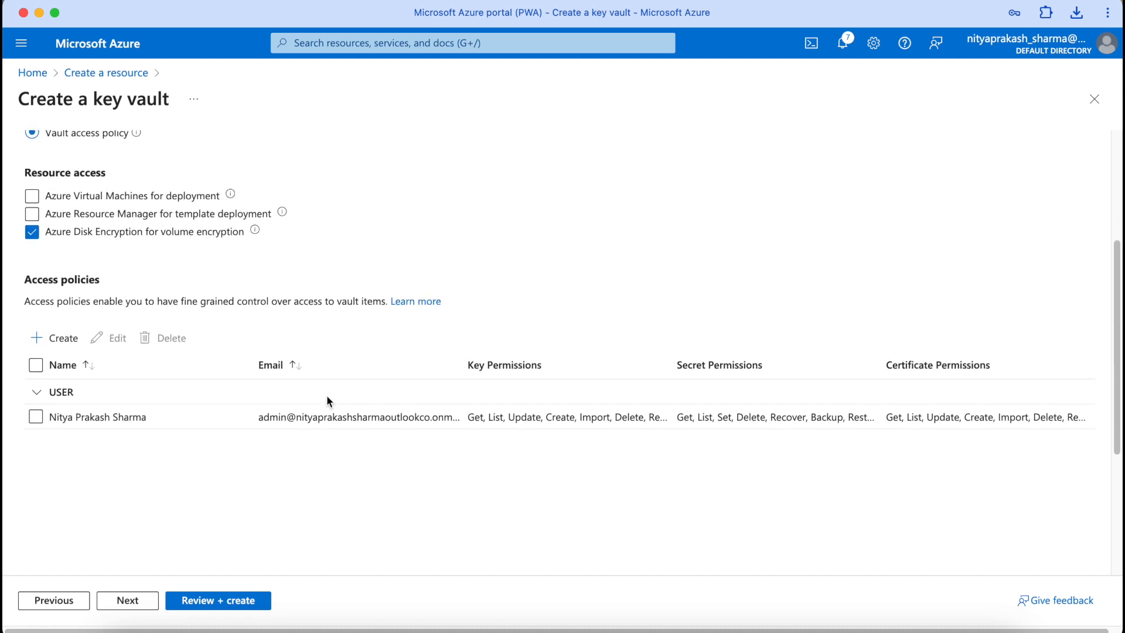
left_click(117, 601)
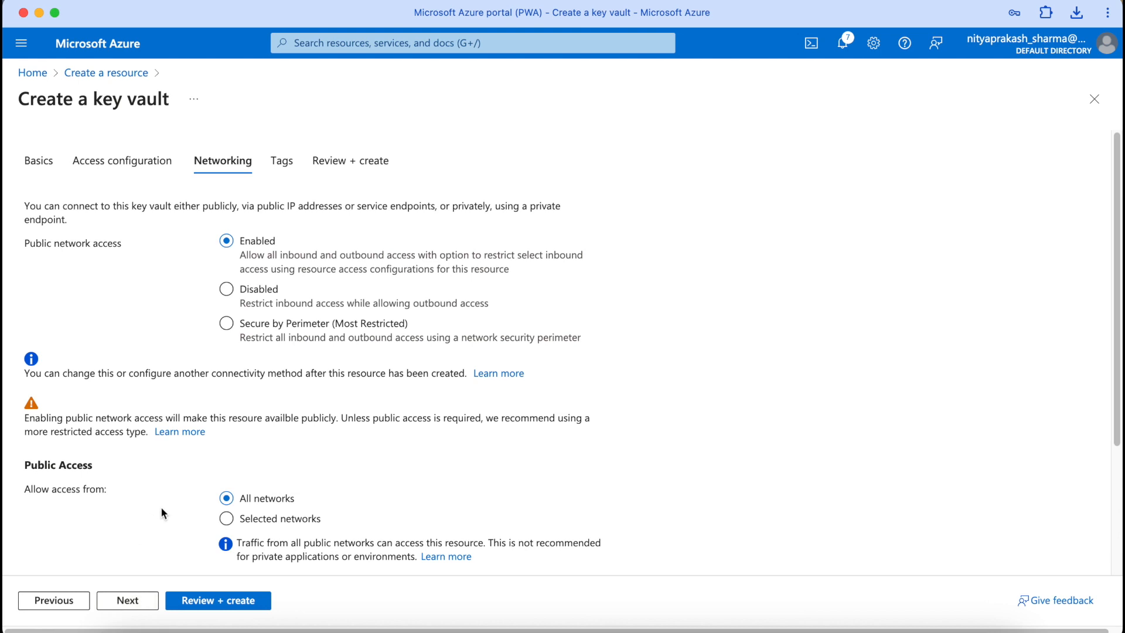
Step: Validate and create key vault npskv01 in resource group nps-rg
scroll(162, 513, "down", 2)
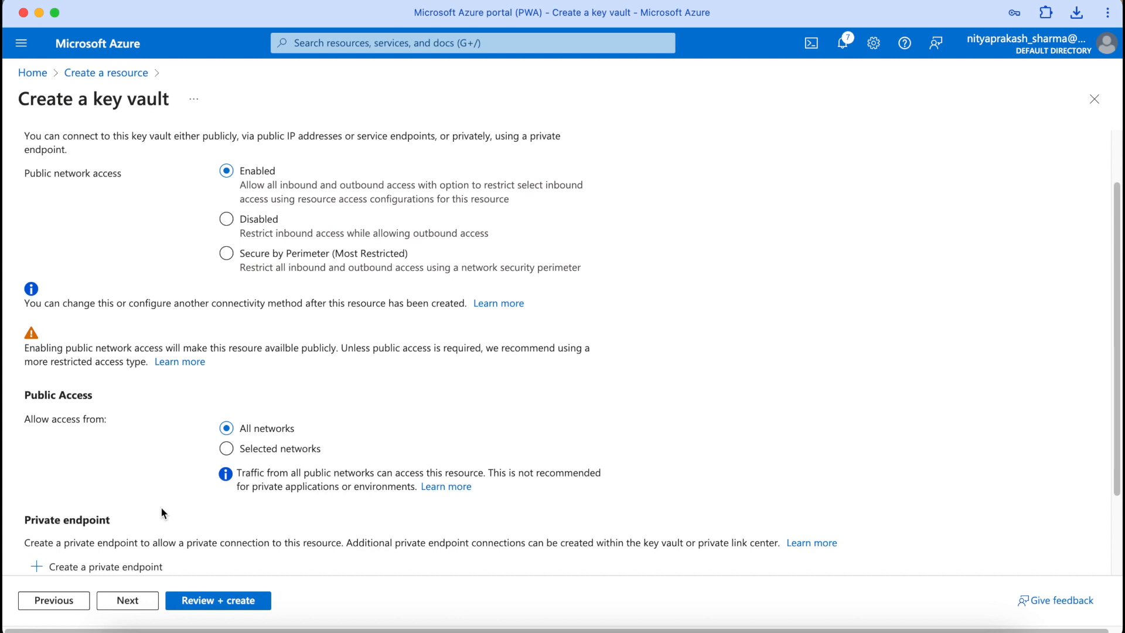
scroll(161, 506, "down", 3)
left_click(211, 599)
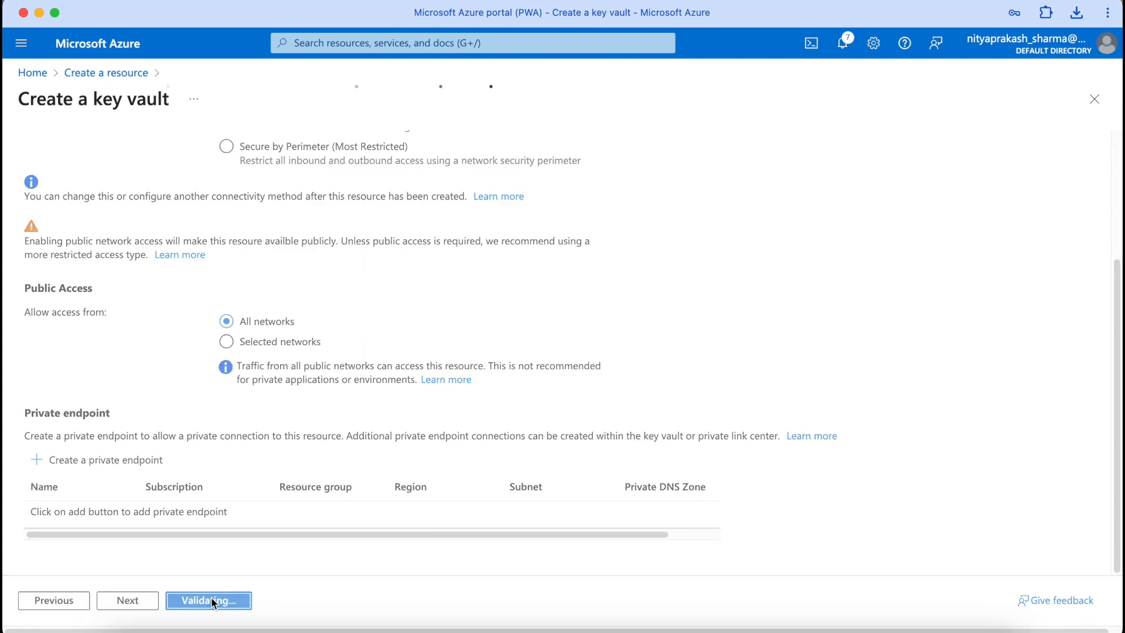
scroll(290, 447, "down", 3)
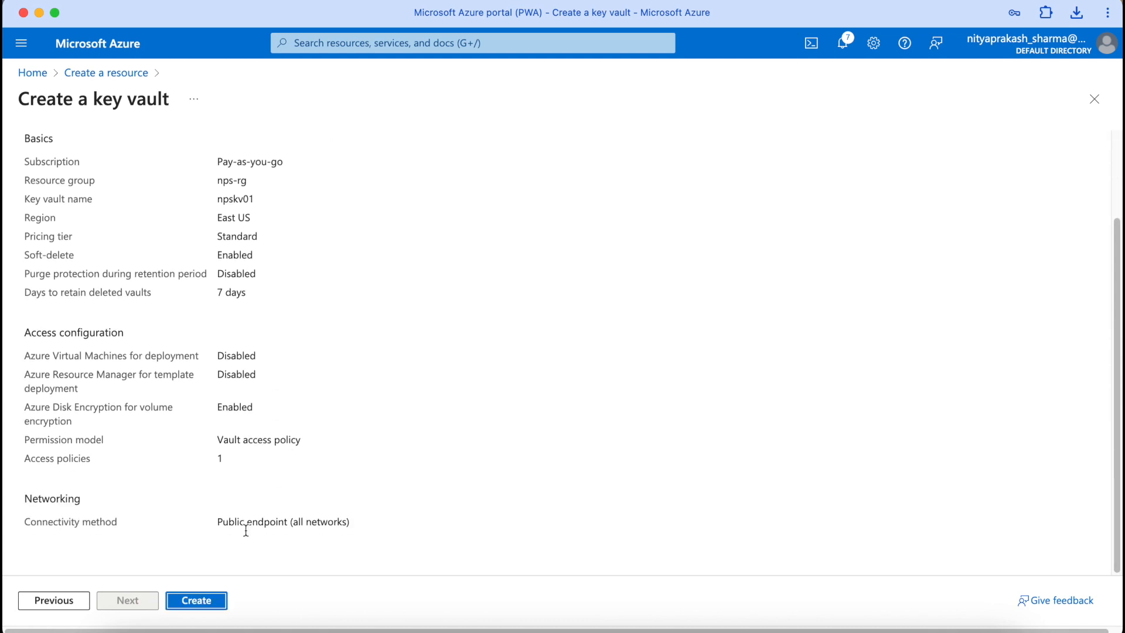
left_click(196, 600)
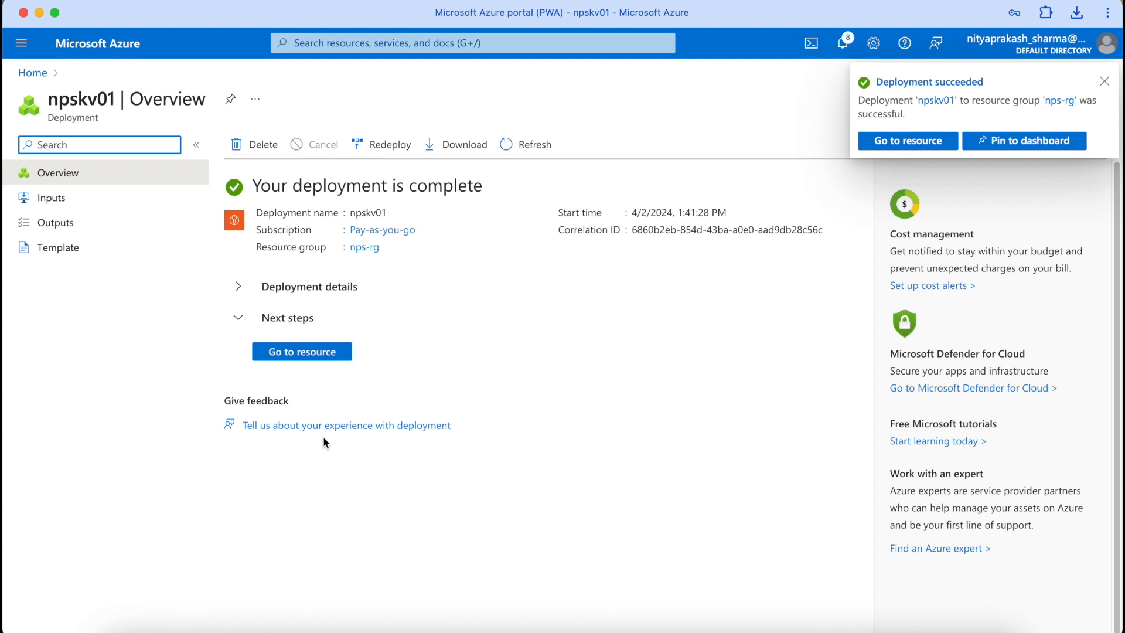
Step: Generate an RSA key named vmenckey in the npskv01 key vault
left_click(301, 352)
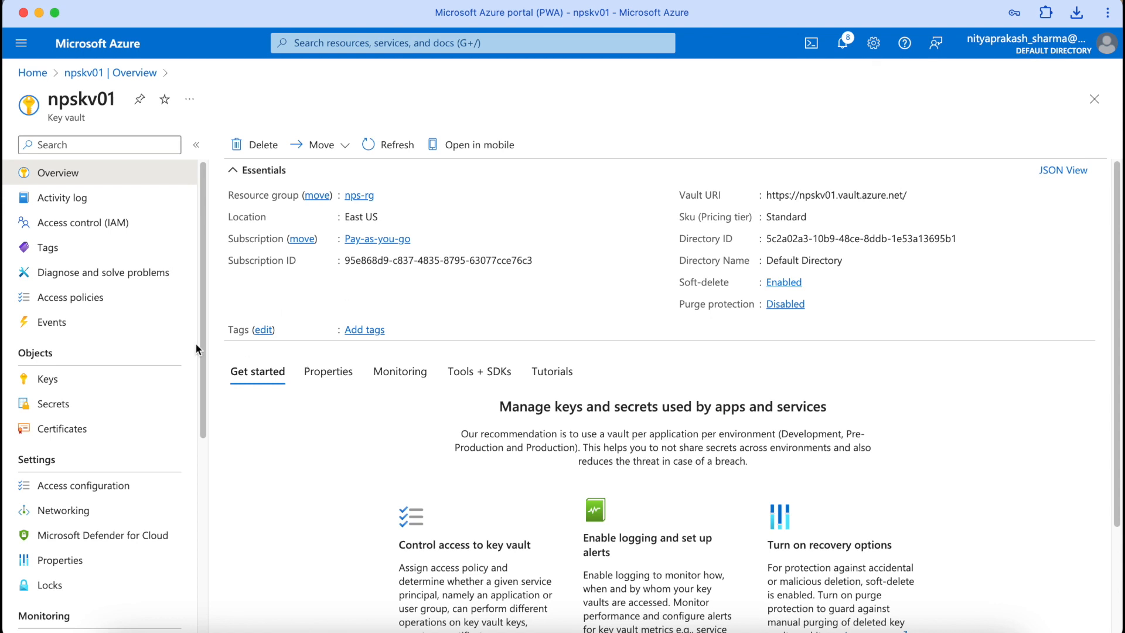
left_click(69, 389)
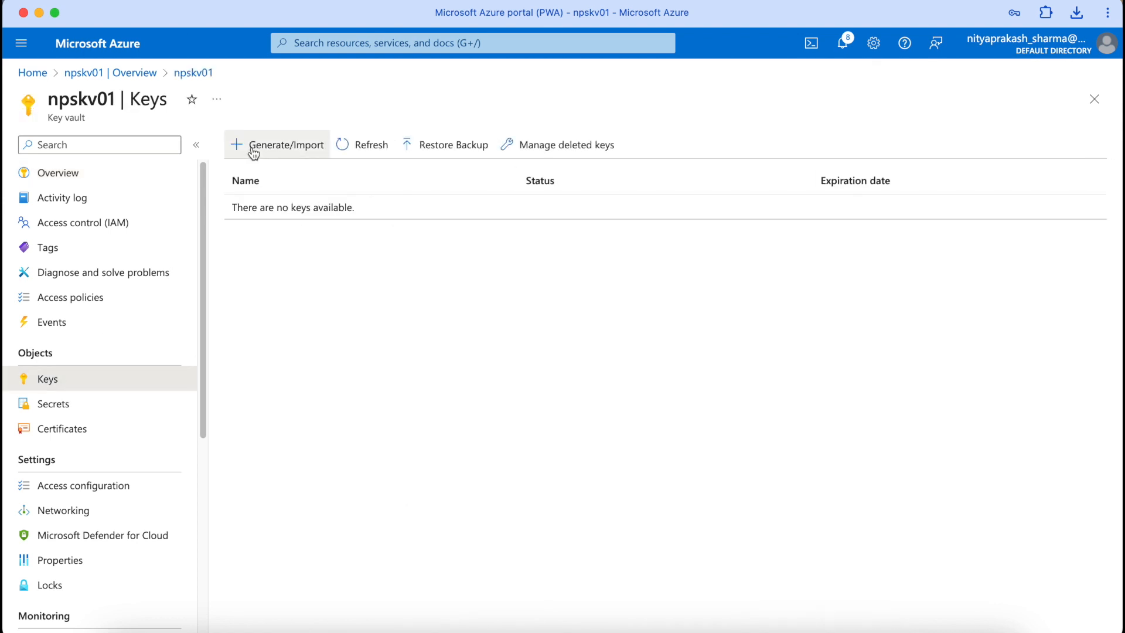
left_click(251, 148)
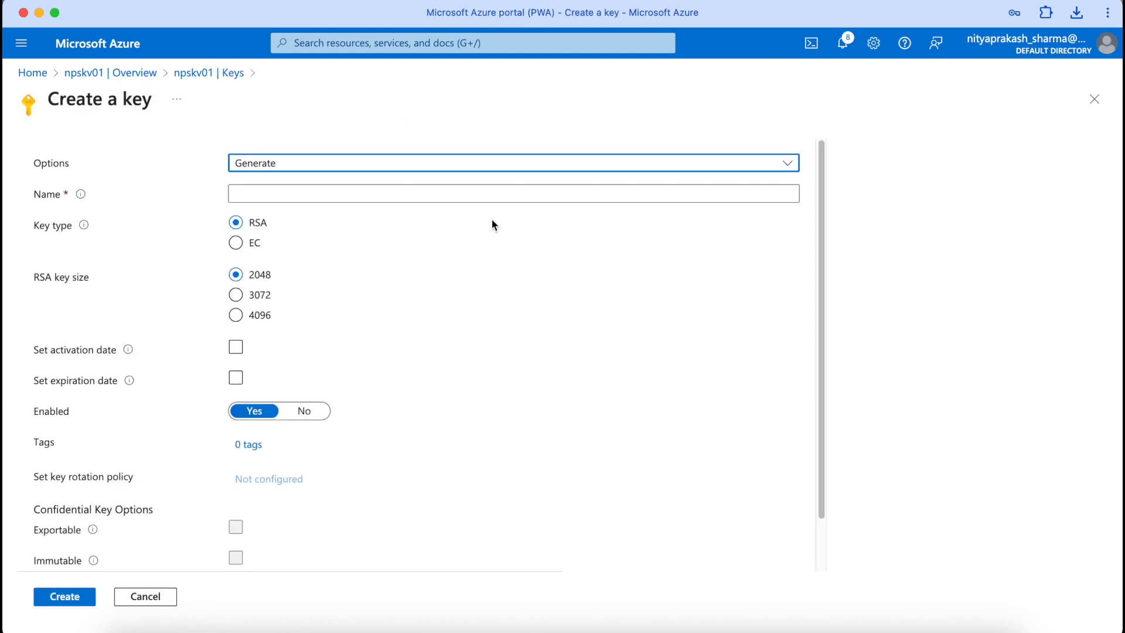
left_click(365, 193)
type("vm")
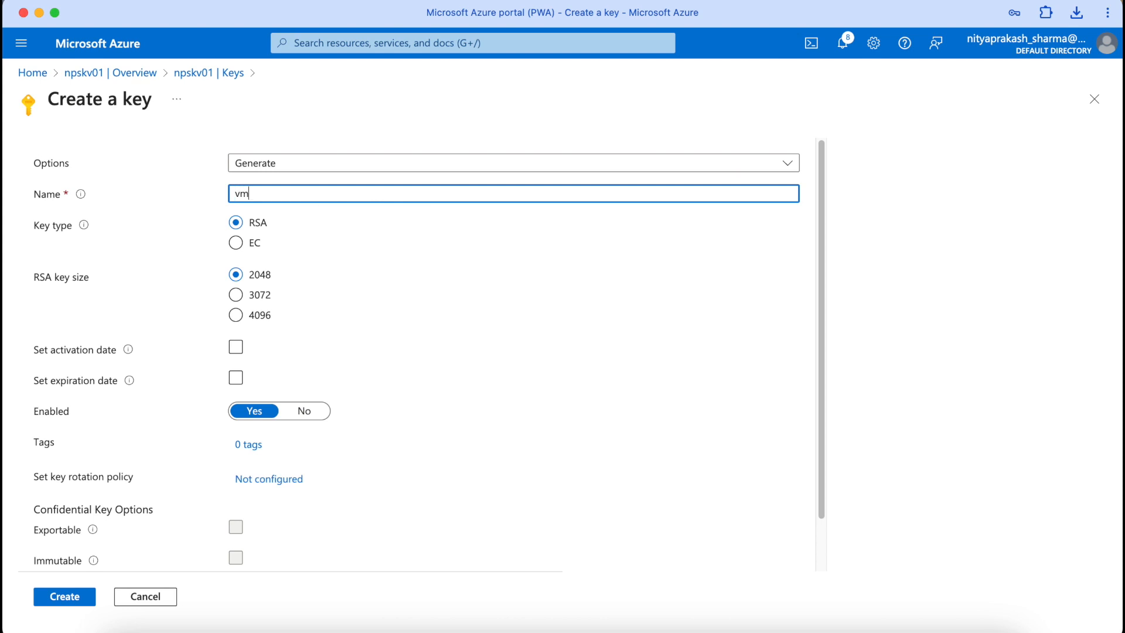
type("enckey")
key("Tab")
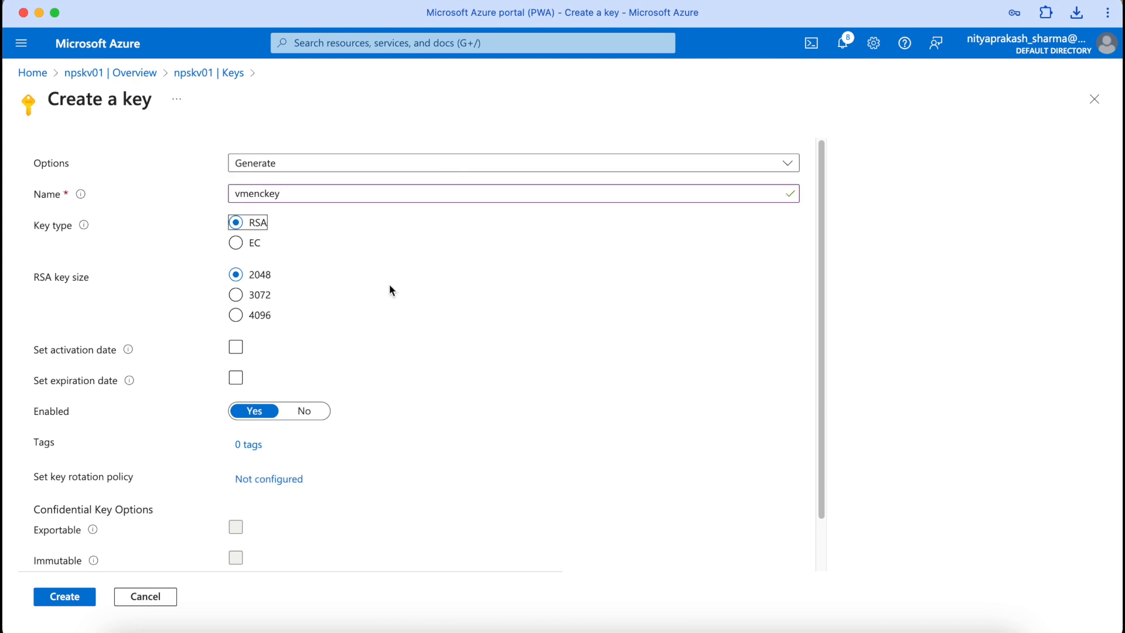
scroll(390, 288, "down", 1)
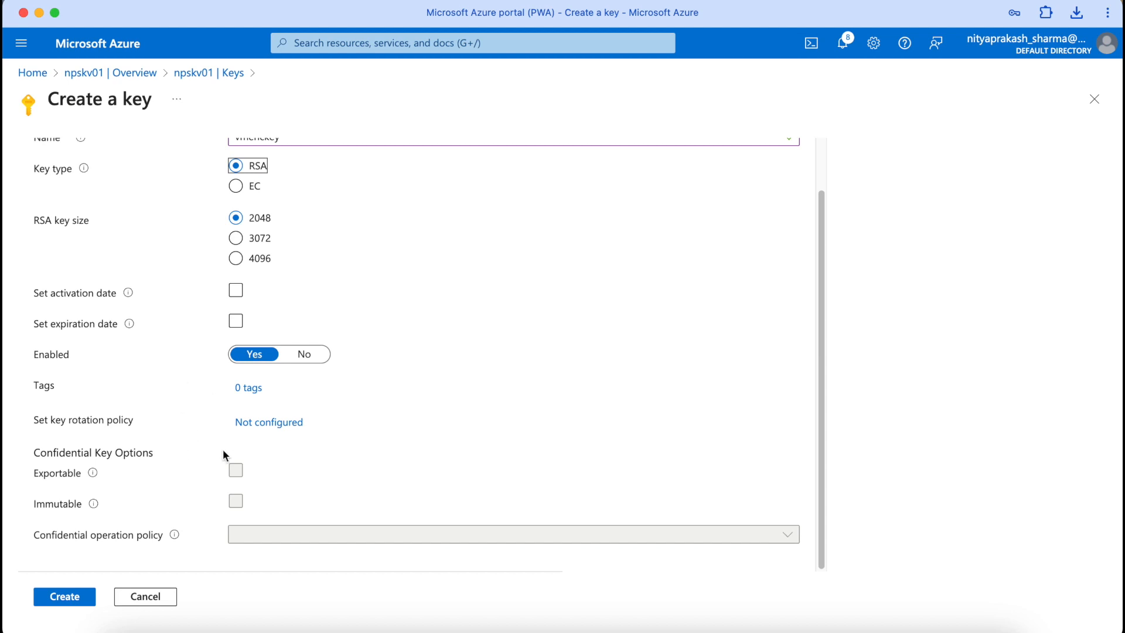
left_click(81, 598)
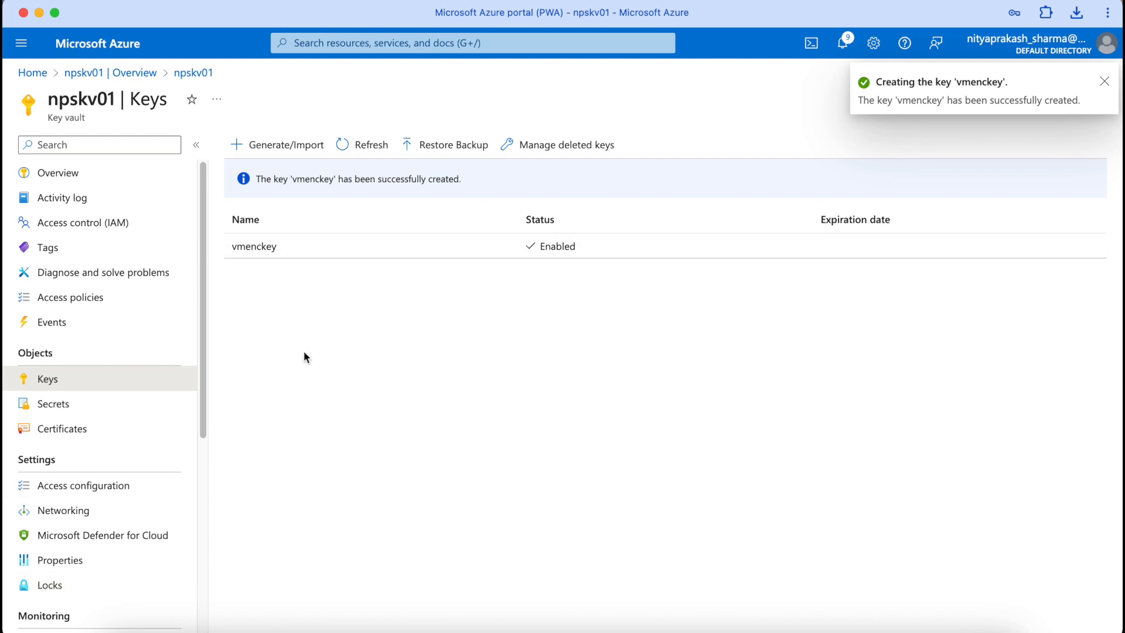
Step: Find Disk Encryption Set in the marketplace and begin creating one
left_click(33, 73)
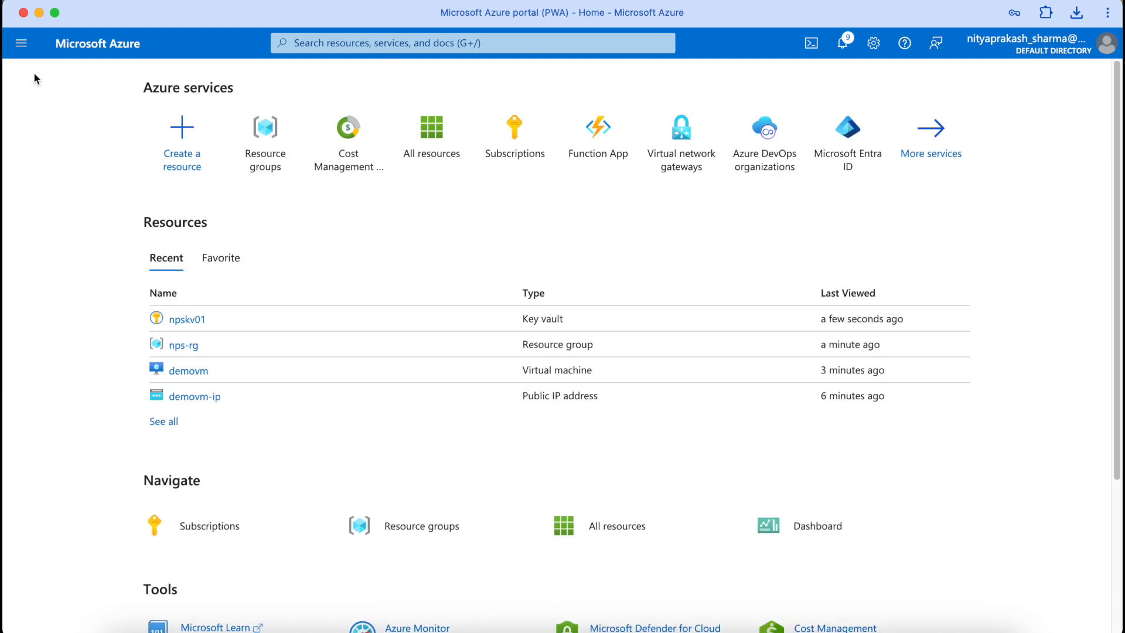
left_click(203, 149)
type("encryption")
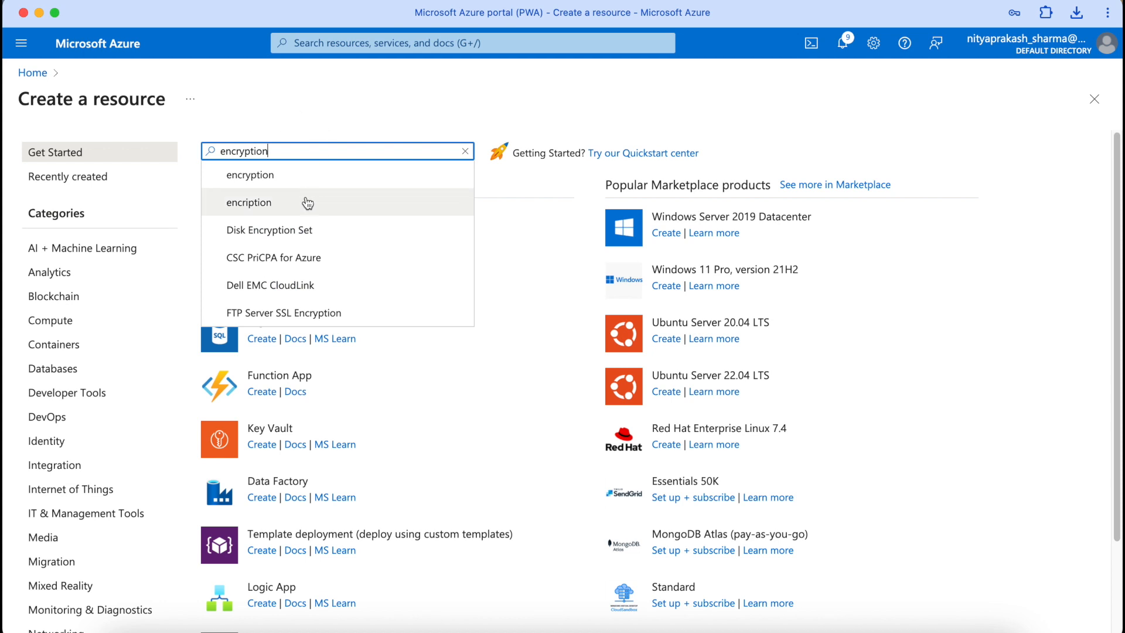
left_click(301, 235)
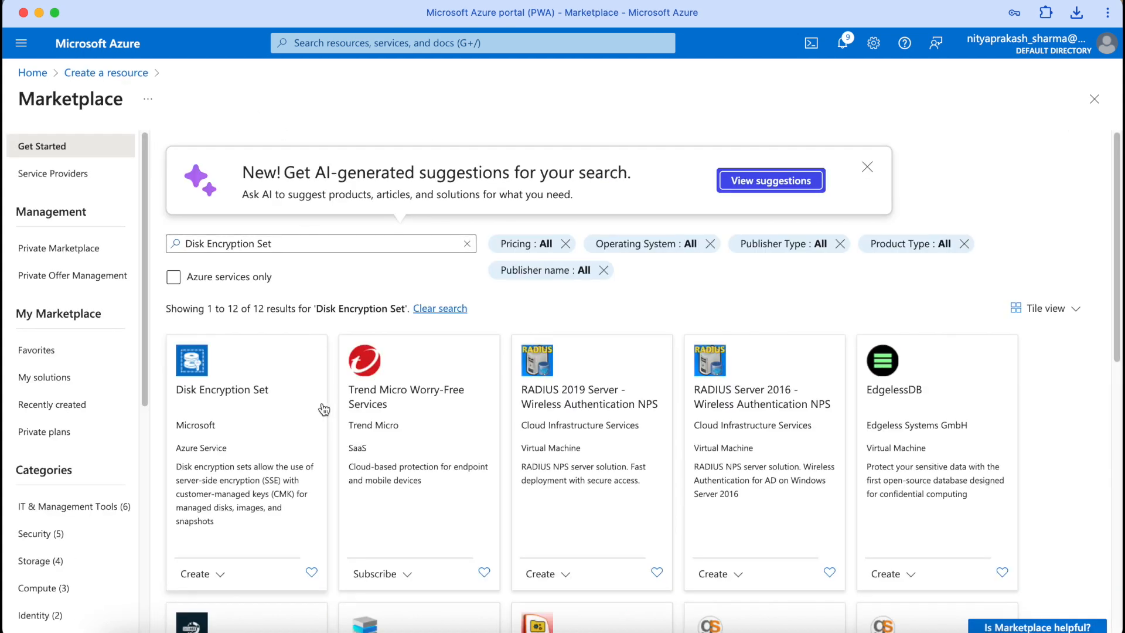
scroll(316, 414, "down", 1)
left_click(221, 481)
left_click(222, 501)
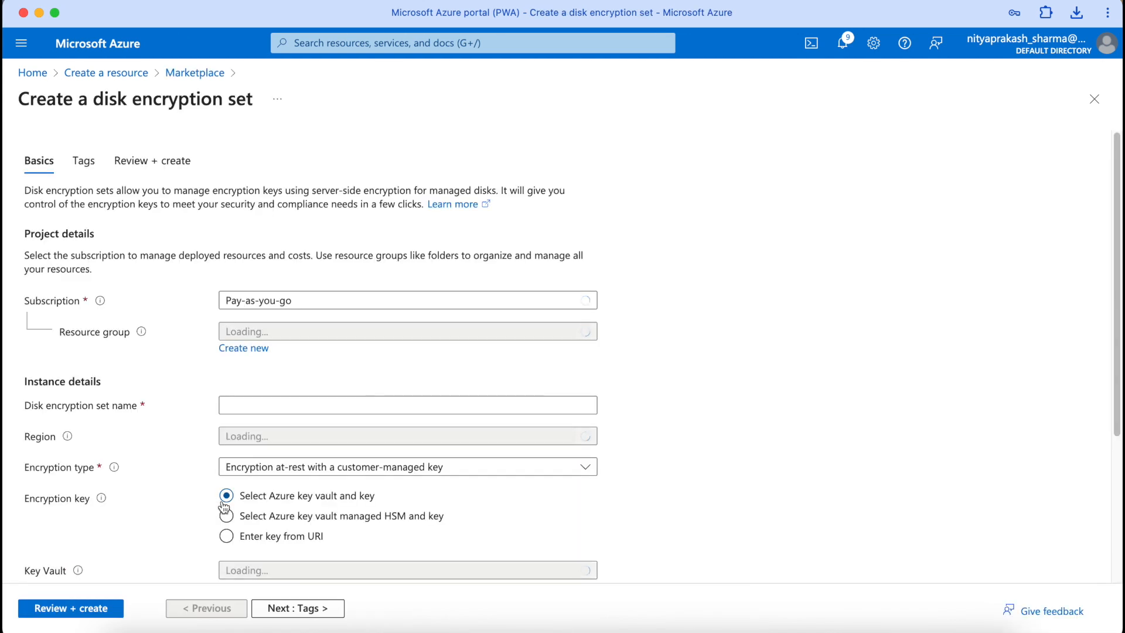
Step: Name the set dnpsdiskencset in nps-rg with at-rest encryption using a customer-managed key
scroll(236, 396, "down", 2)
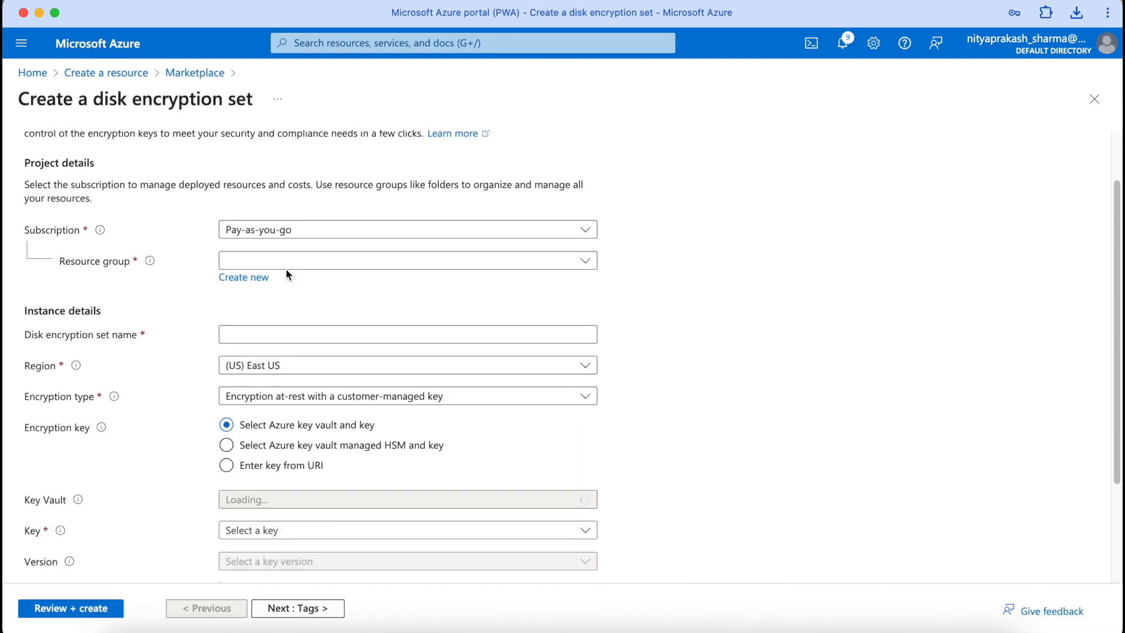
left_click(289, 263)
left_click(263, 336)
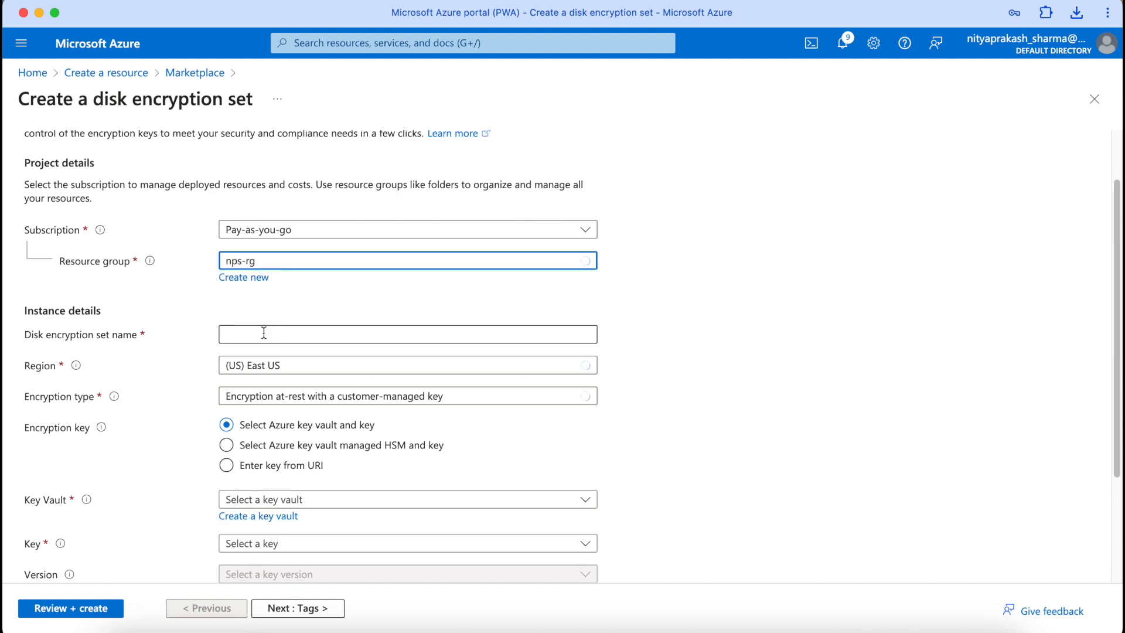
scroll(263, 333, "down", 1)
left_click(271, 307)
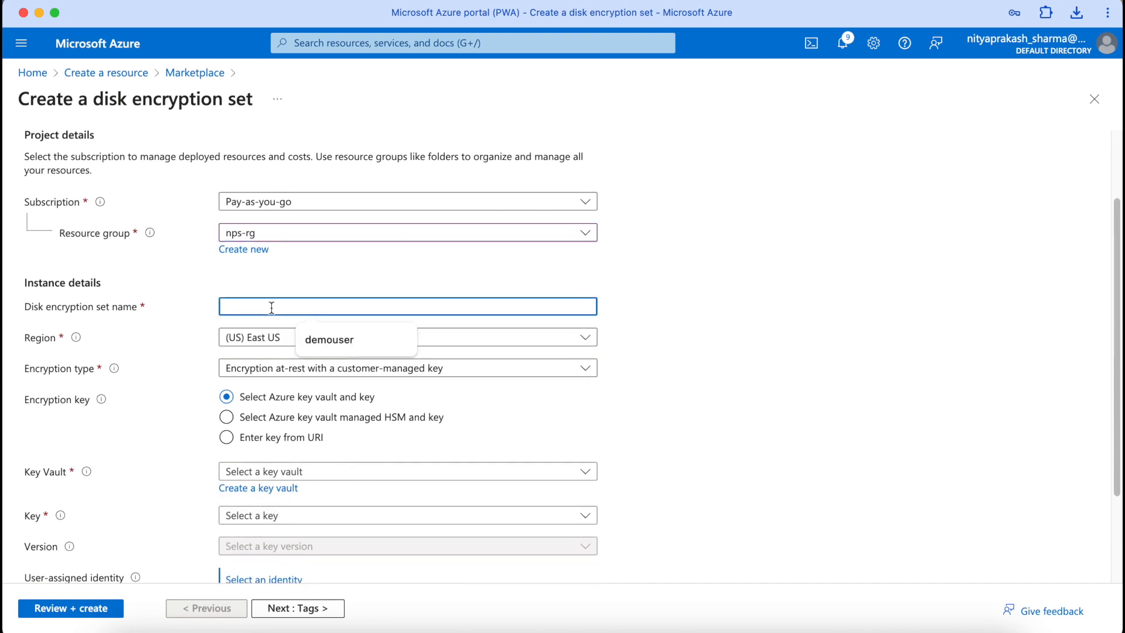
type("dnpsdisk")
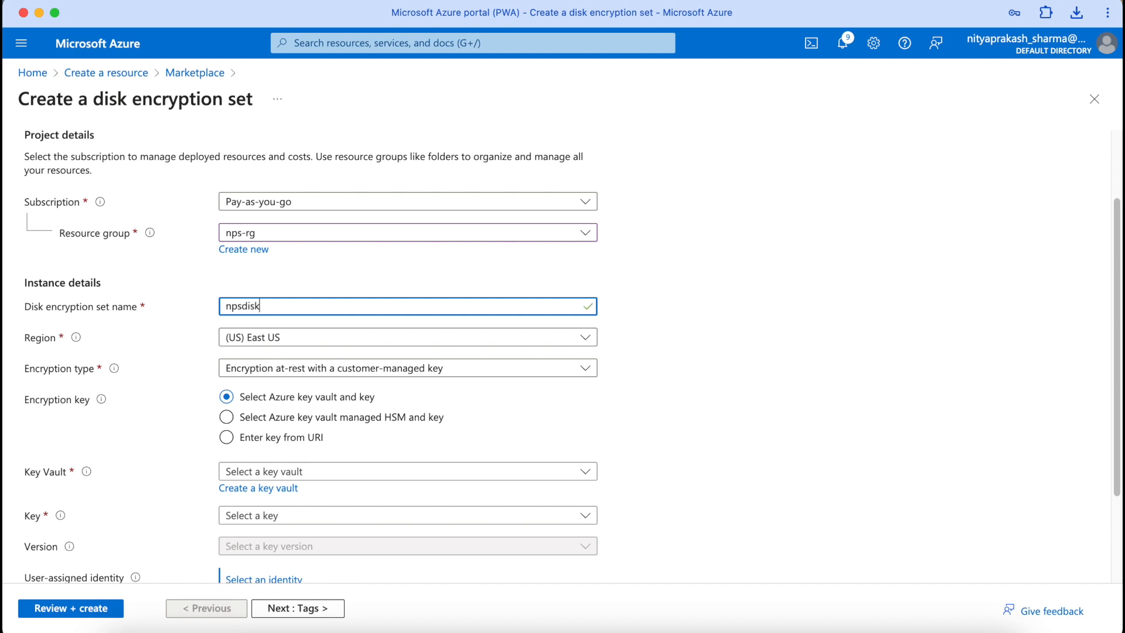
type("encset")
key("Tab")
scroll(571, 357, "down", 3)
scroll(571, 357, "down", 1)
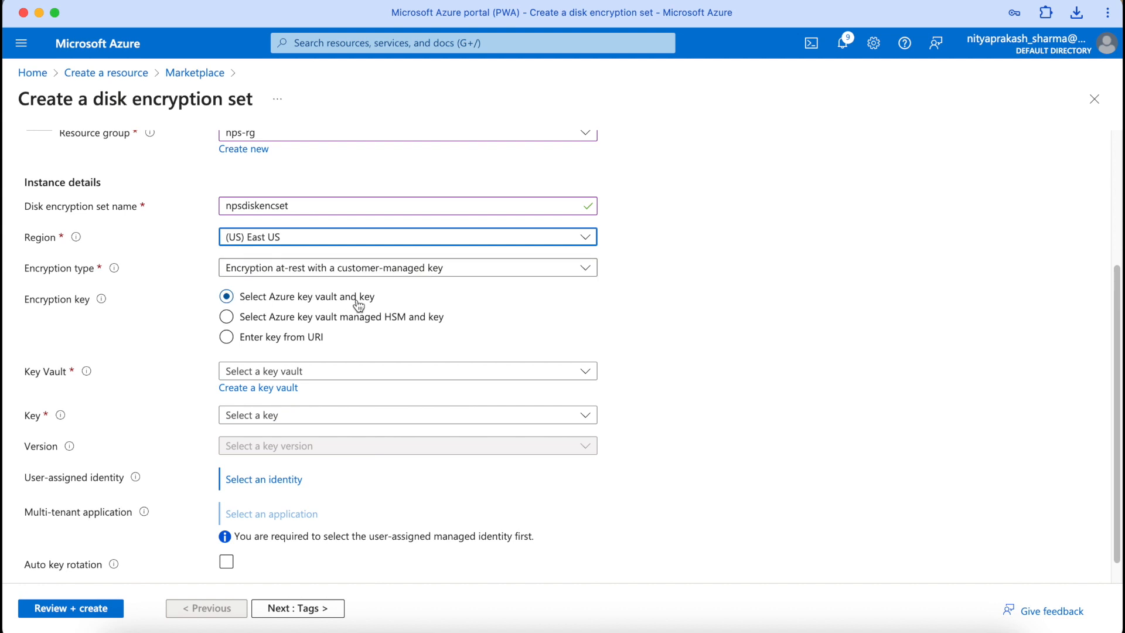
left_click(413, 268)
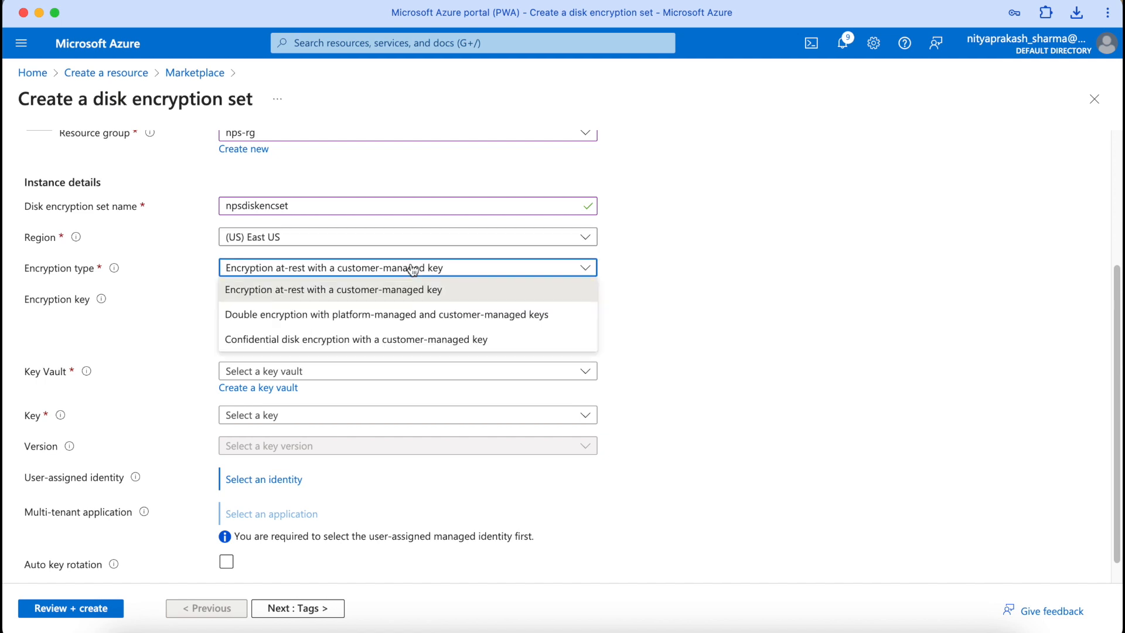
left_click(772, 250)
Step: After an empty key vault list, restart the form and choose key vault npskv01
scroll(772, 250, "down", 1)
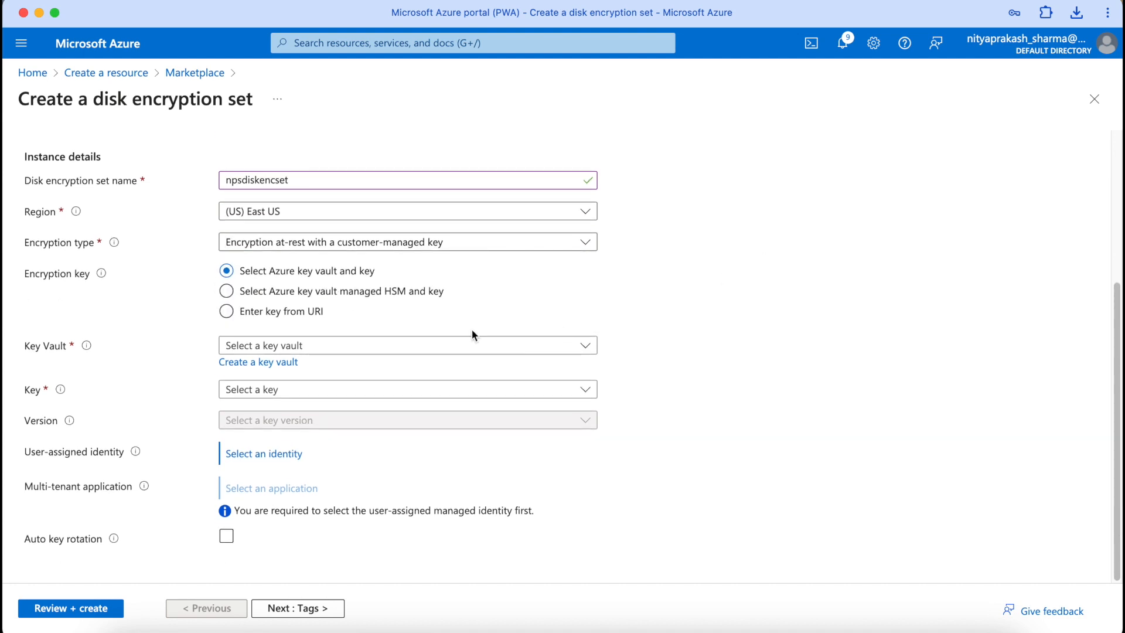
left_click(452, 349)
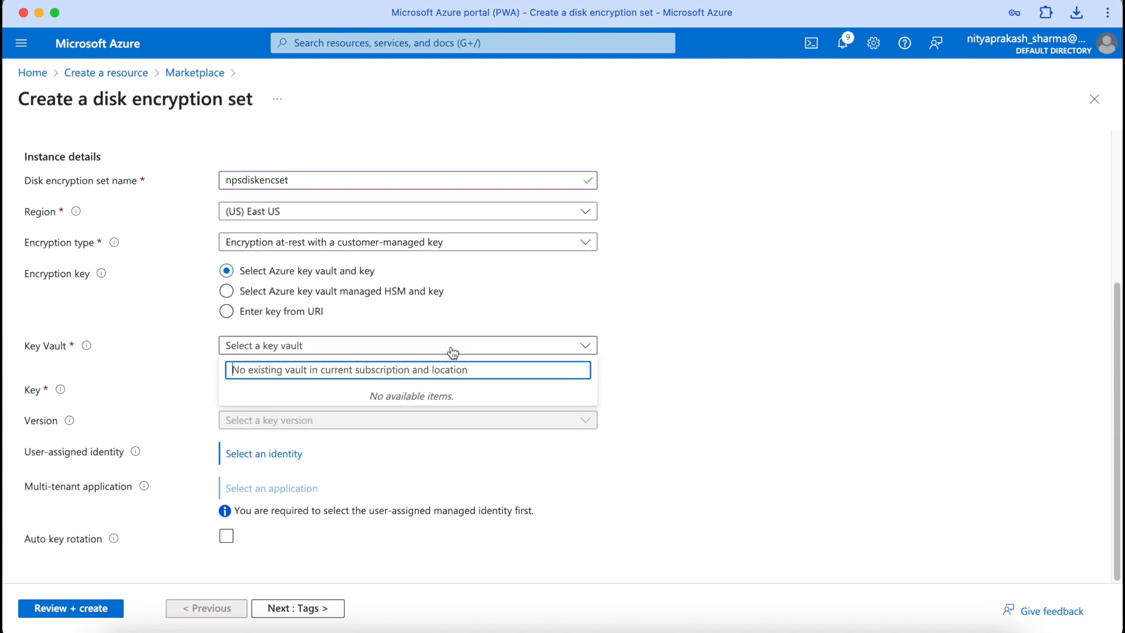
left_click(749, 281)
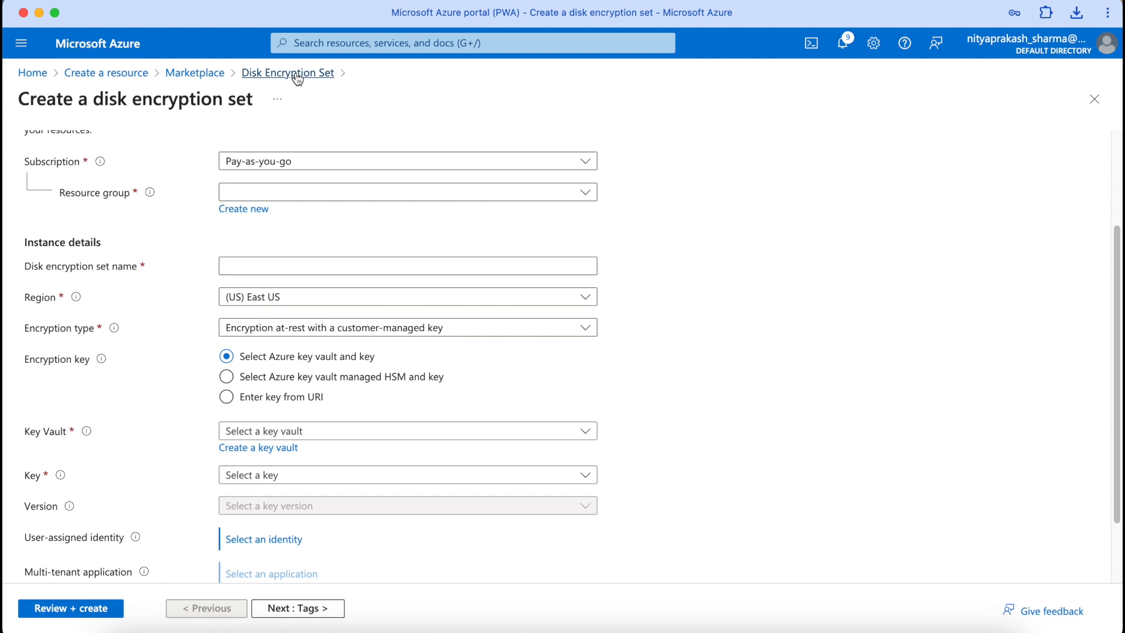
left_click(297, 74)
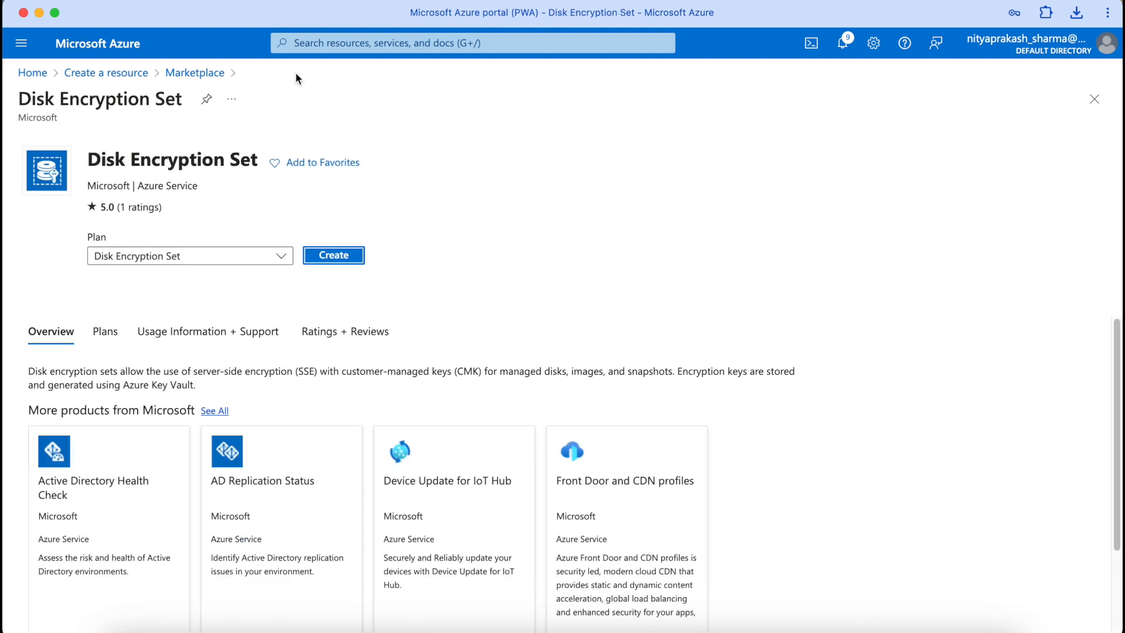
left_click(345, 258)
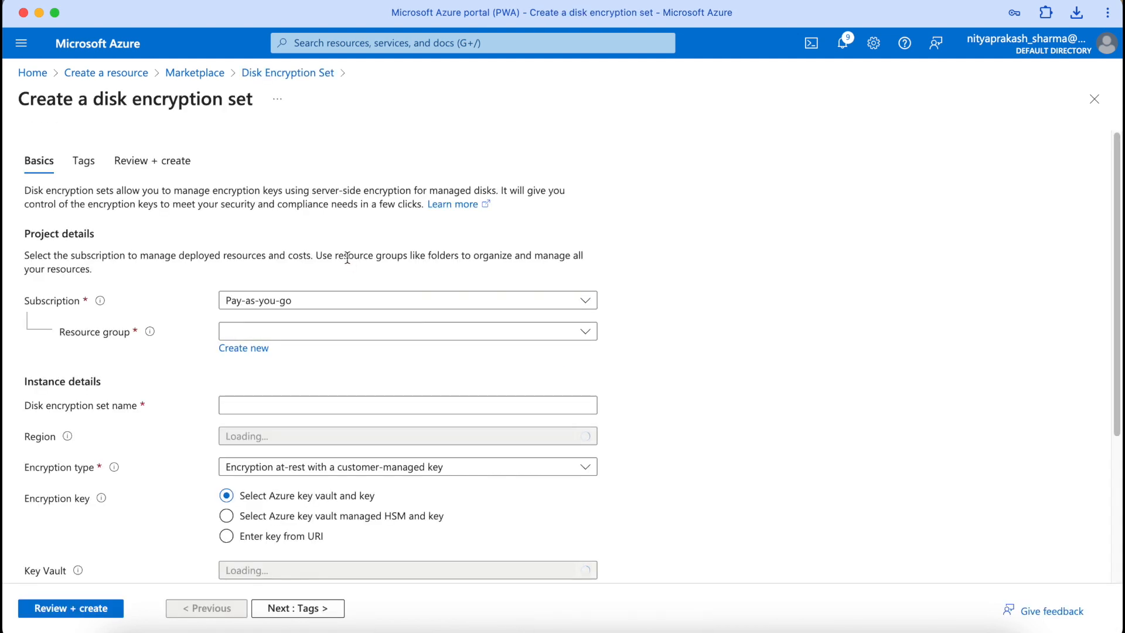
scroll(381, 286, "down", 5)
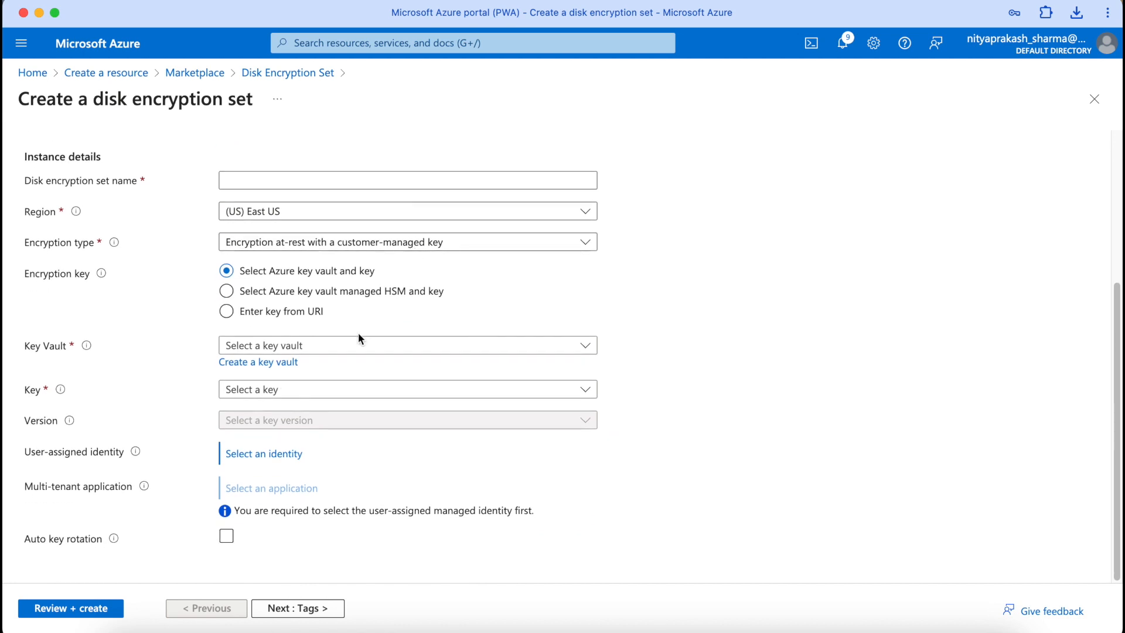
left_click(347, 347)
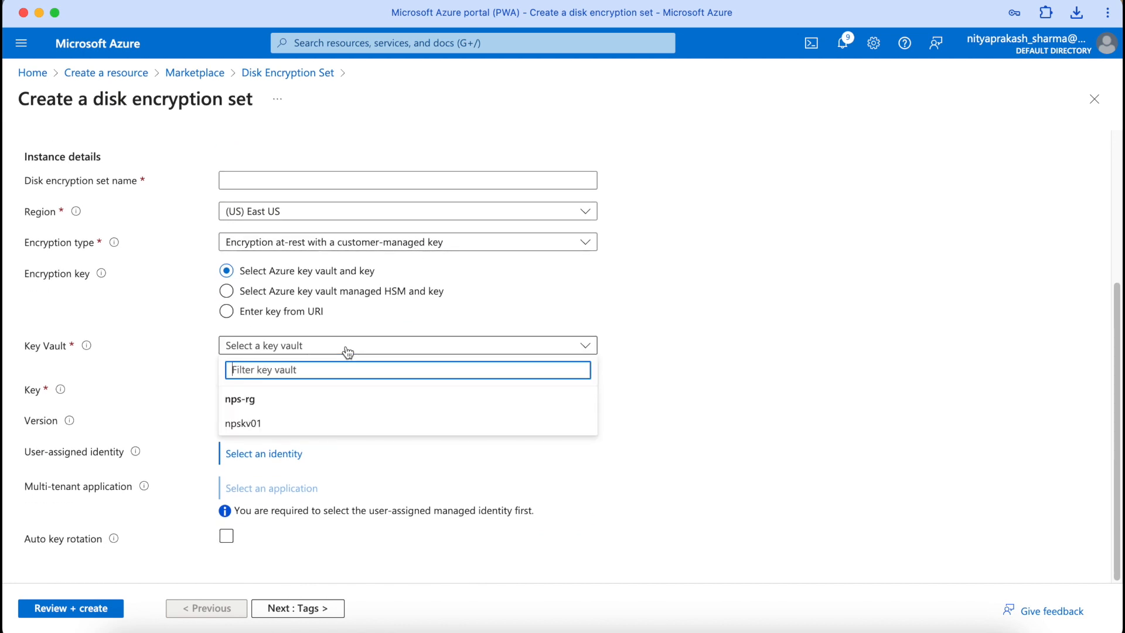
left_click(270, 425)
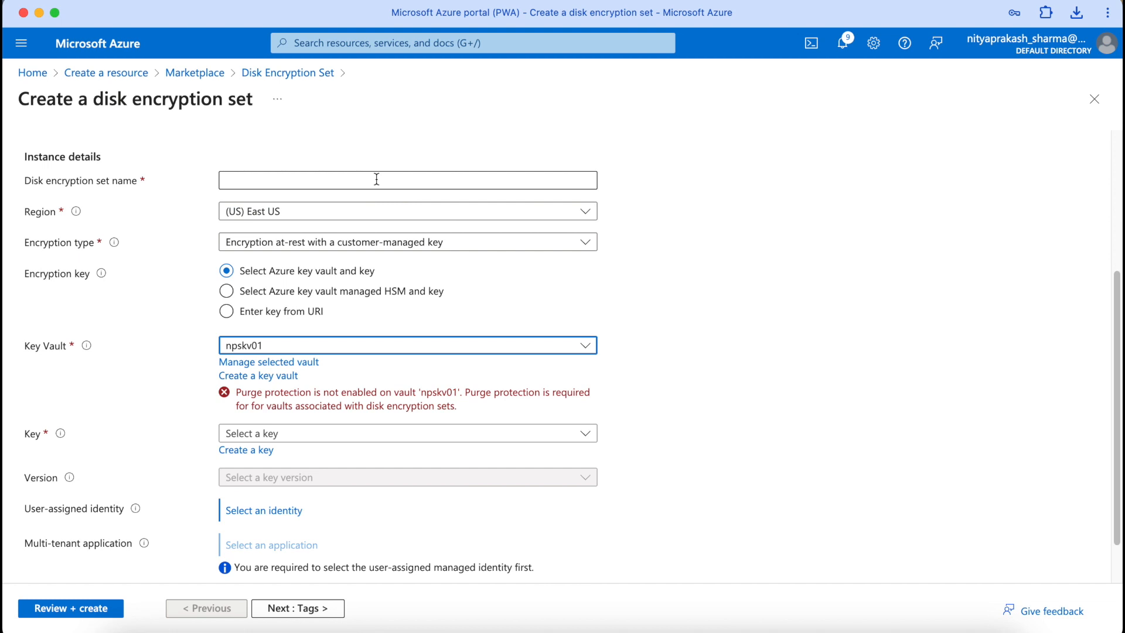
Step: Turn on purge protection for key vault npskv01, save, and close the vault blade
left_click(289, 362)
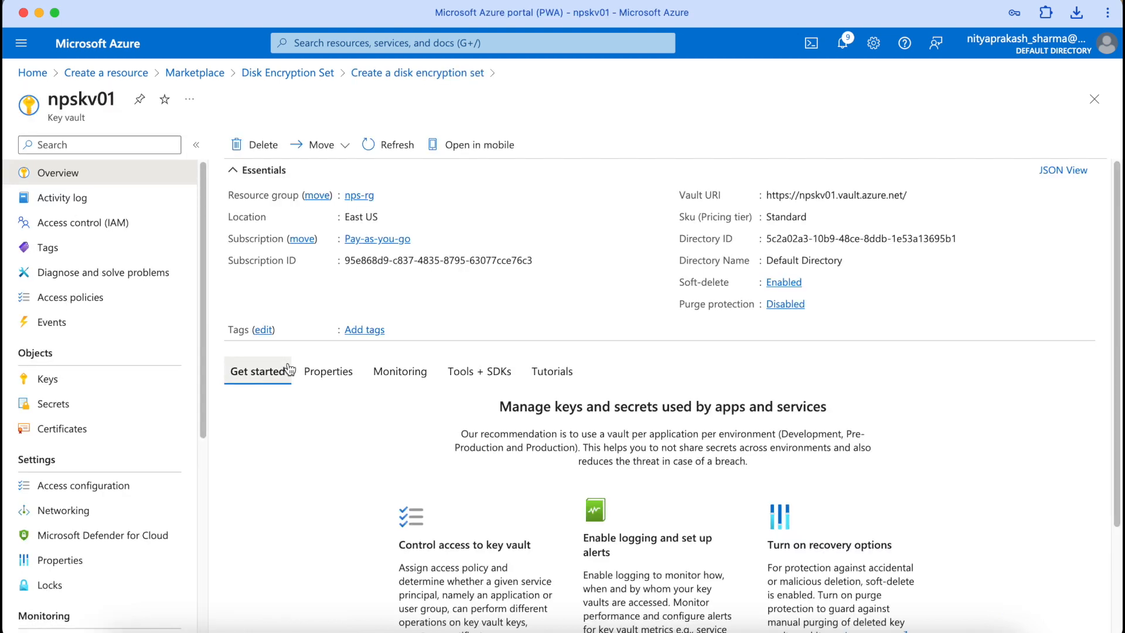
scroll(787, 304, "down", 1)
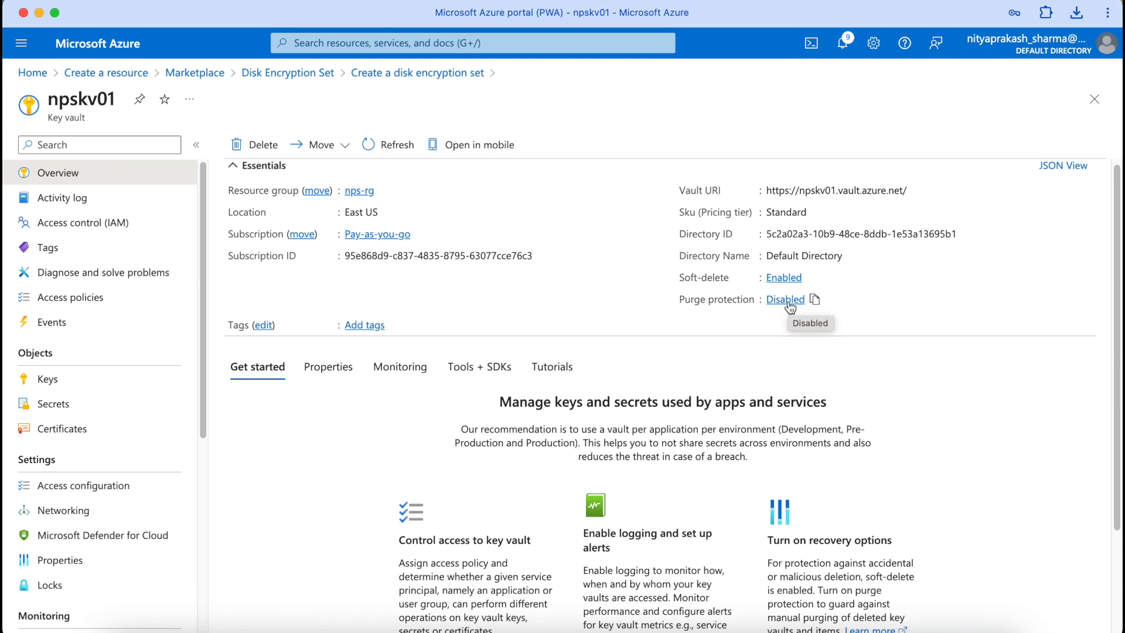
left_click(785, 300)
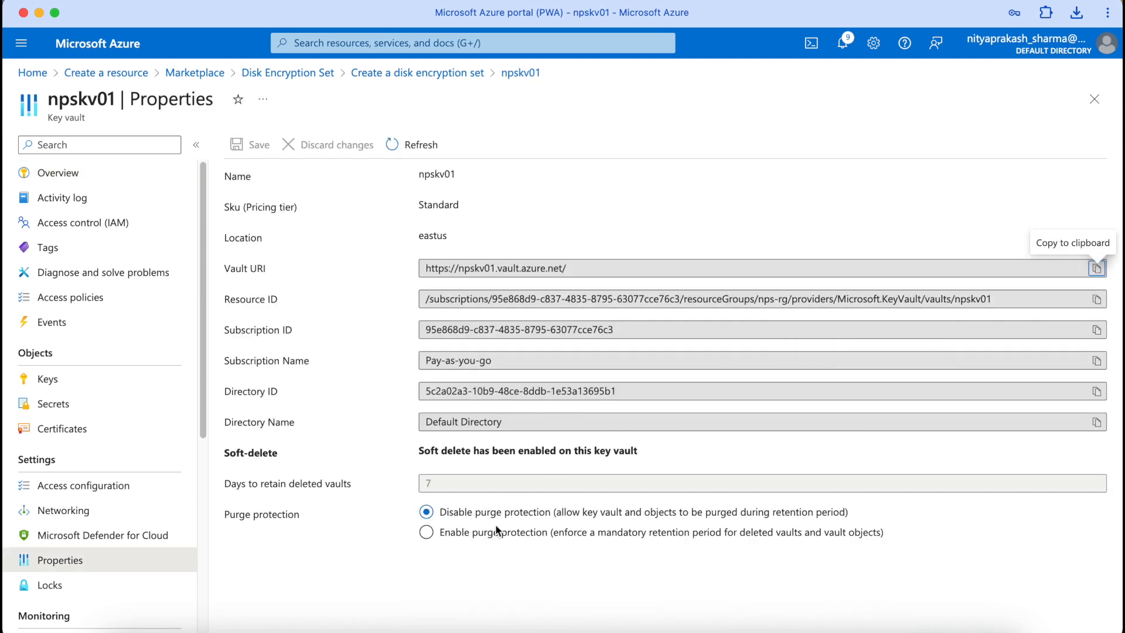
left_click(427, 532)
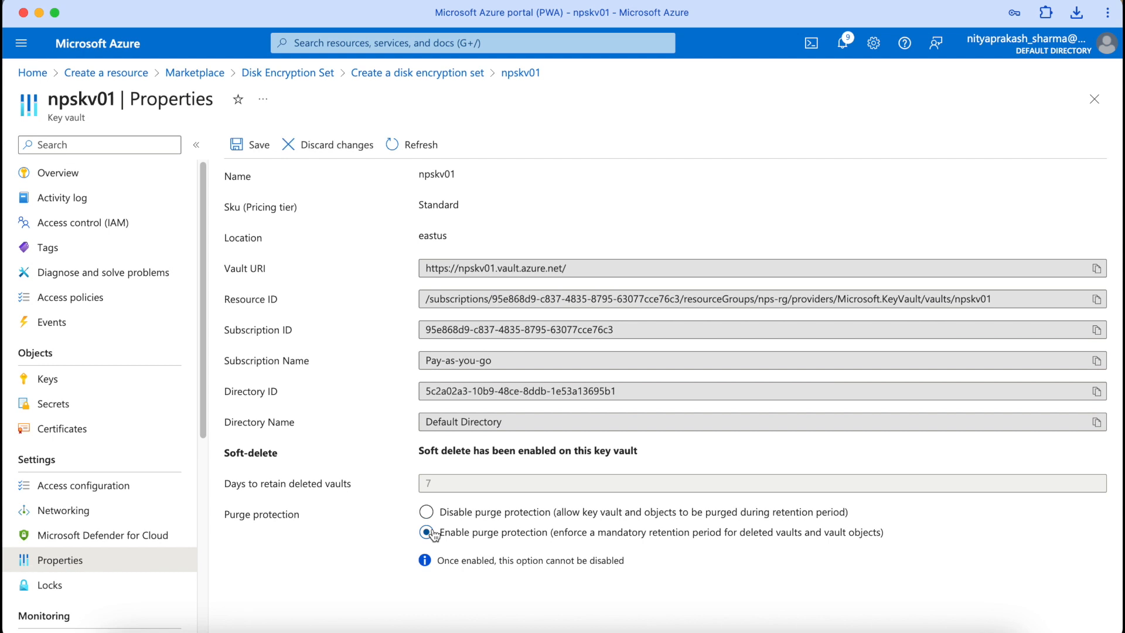
left_click(246, 145)
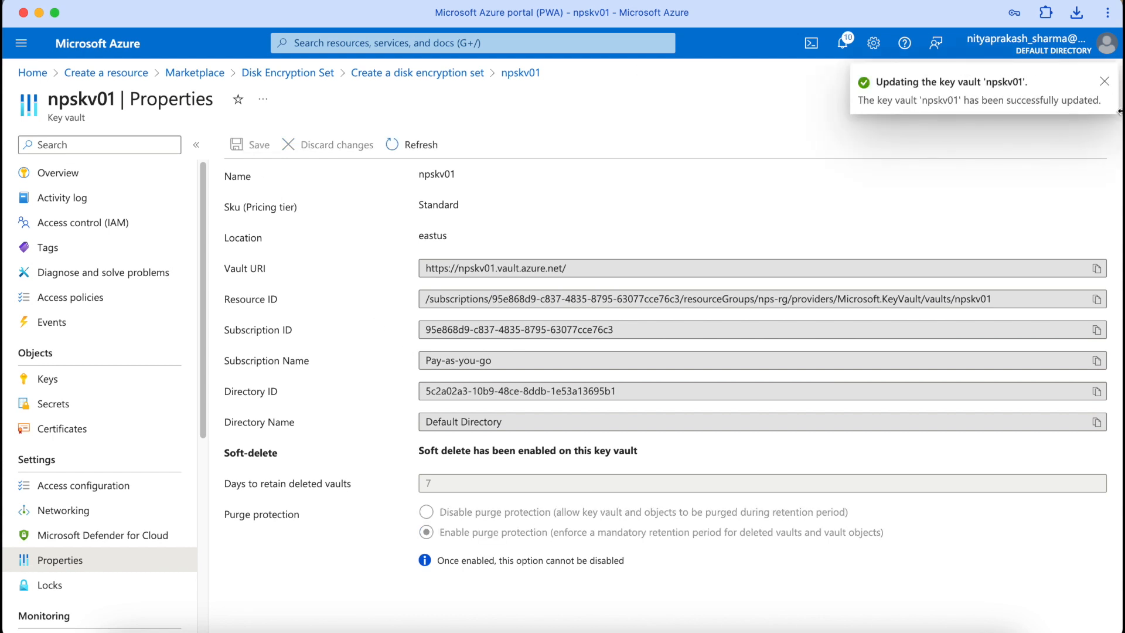
left_click(1105, 85)
left_click(1100, 99)
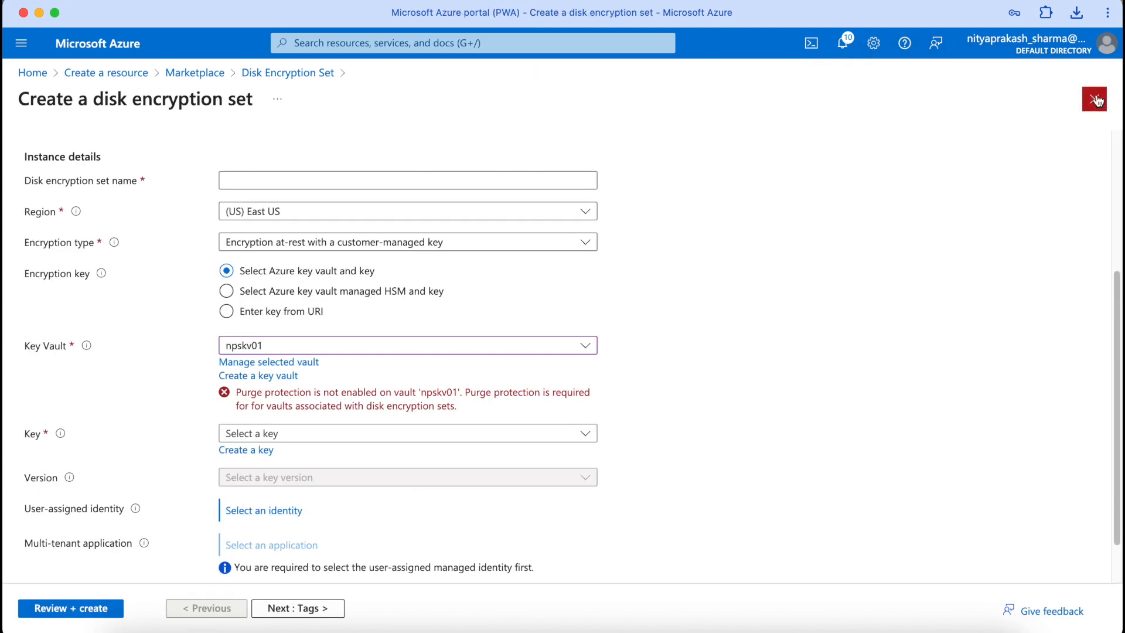
Step: Reselect key vault npskv01 to clear the purge error and choose key vmenckey
left_click(447, 346)
left_click(390, 427)
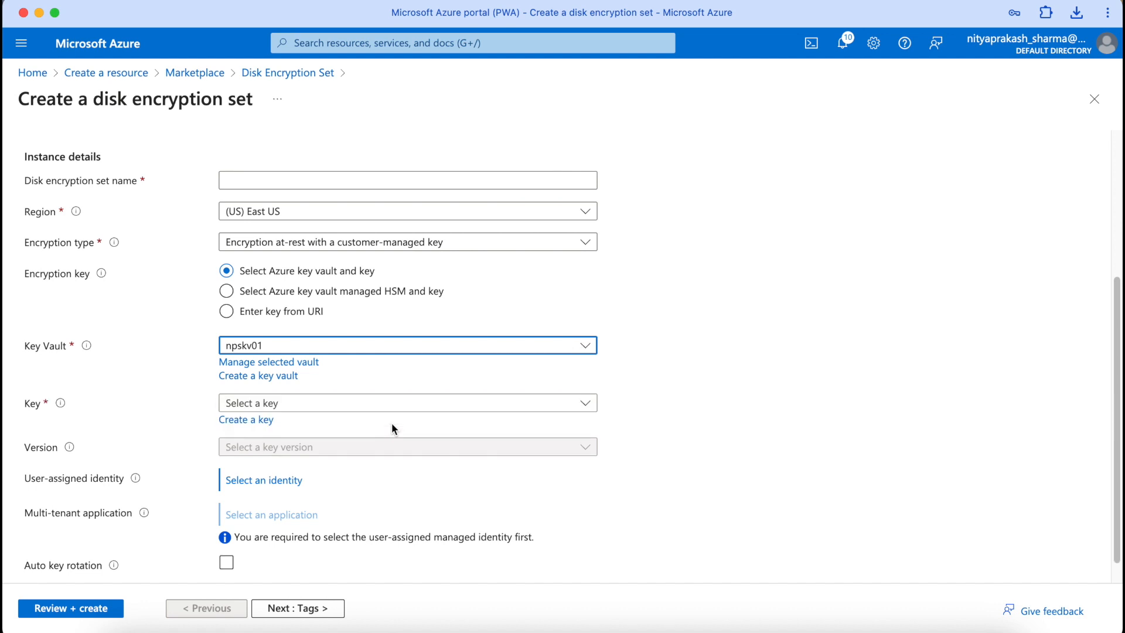
left_click(357, 404)
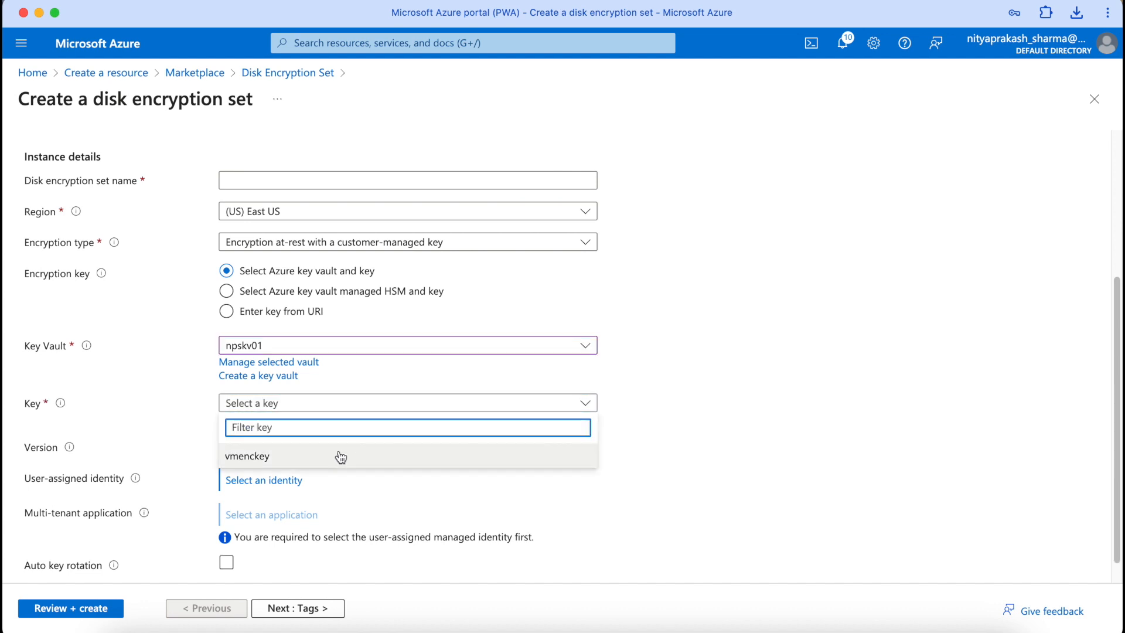
left_click(340, 455)
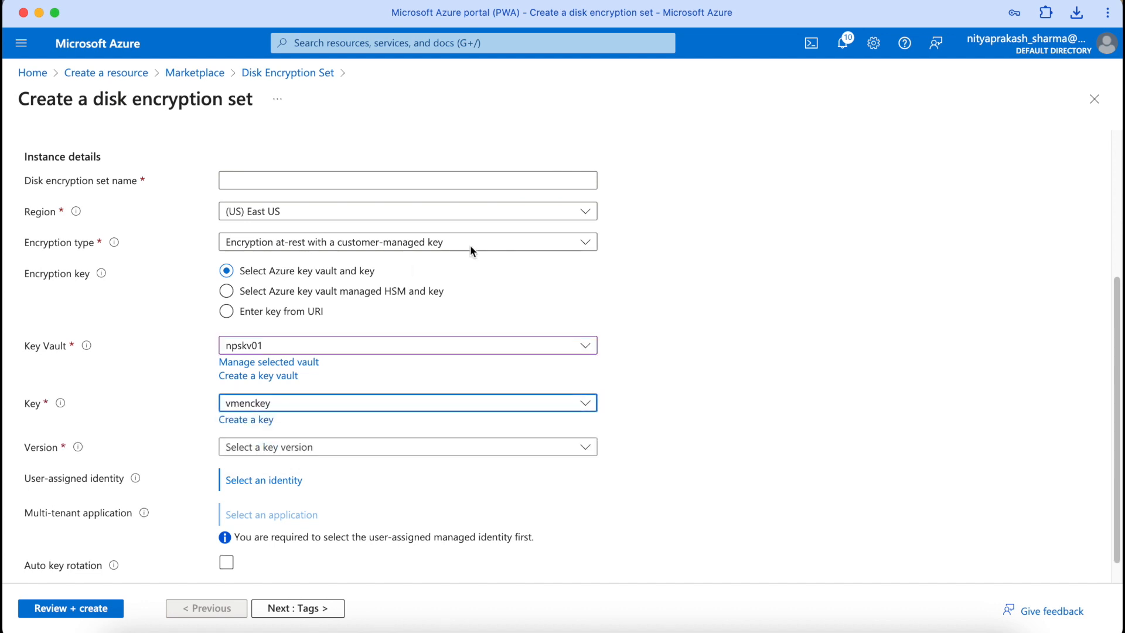
Step: Name the disk encryption set diskenckeyset and place it in resource group nps-rg
left_click(392, 178)
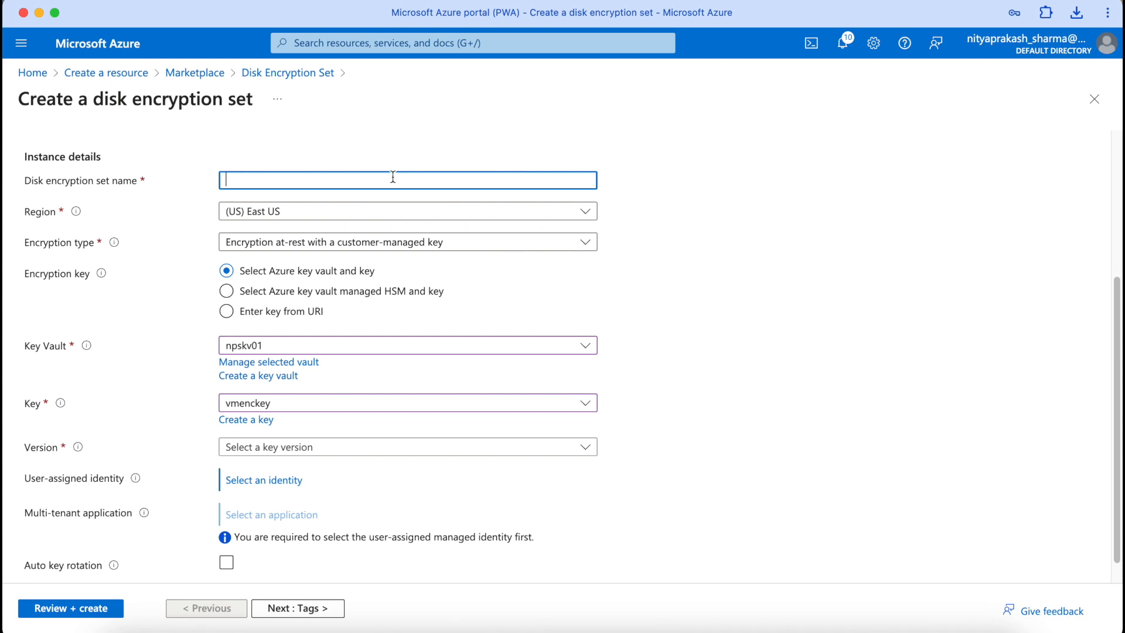
type("n")
type("diskenc")
type("key")
type("set")
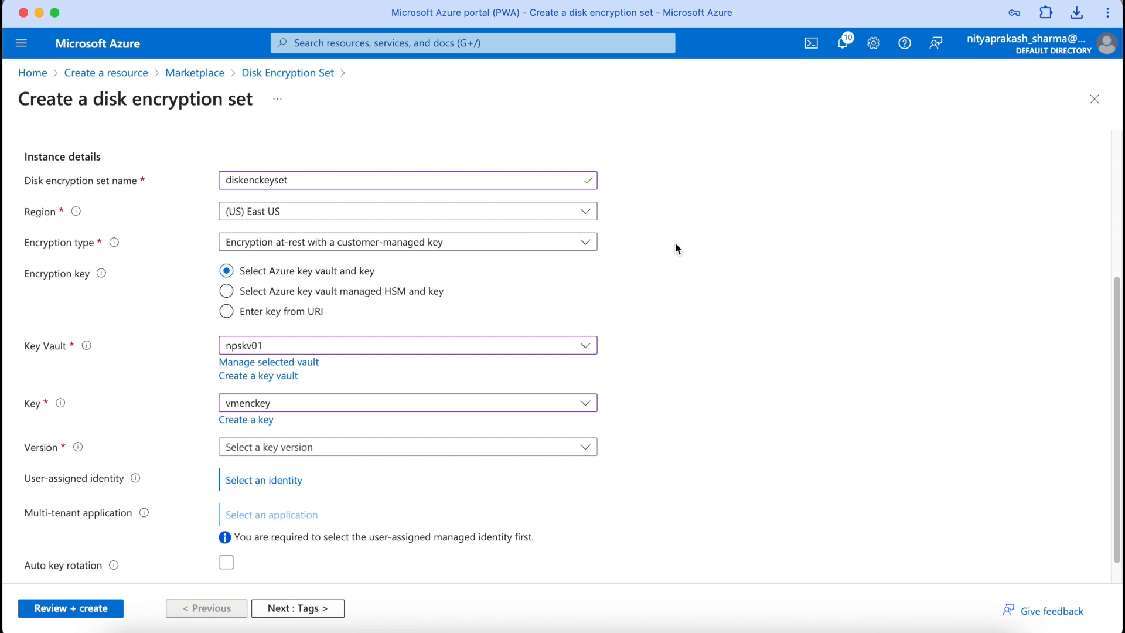
scroll(675, 242, "up", 5)
left_click(296, 320)
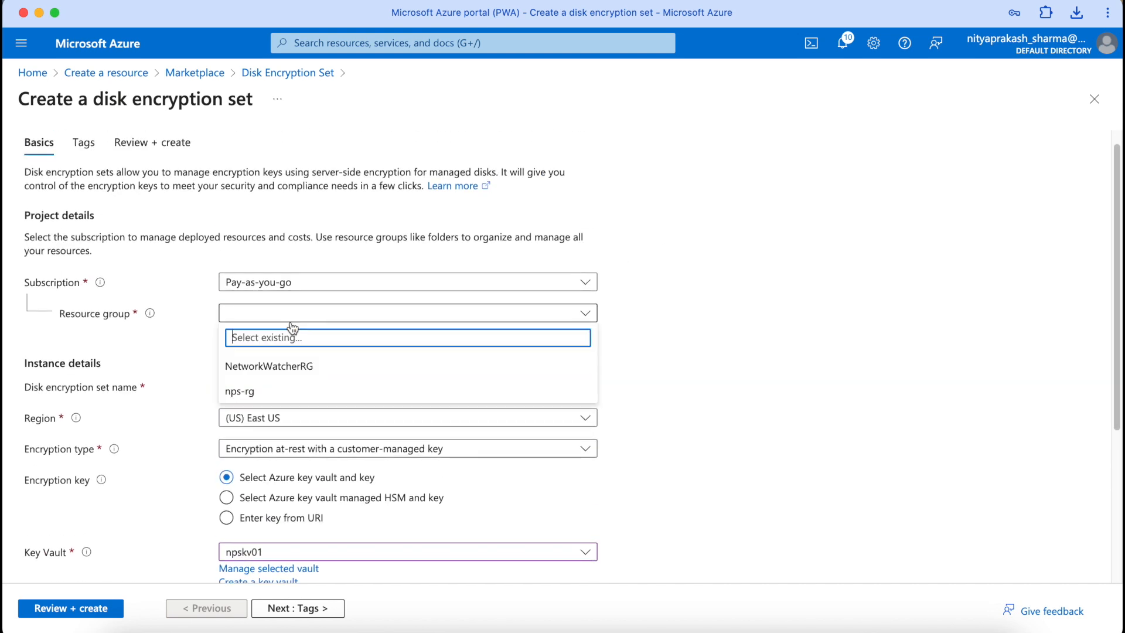
left_click(305, 389)
Step: Pick the current version of vmenckey and leave the user-assigned identity unset
scroll(827, 300, "down", 1)
scroll(827, 300, "down", 5)
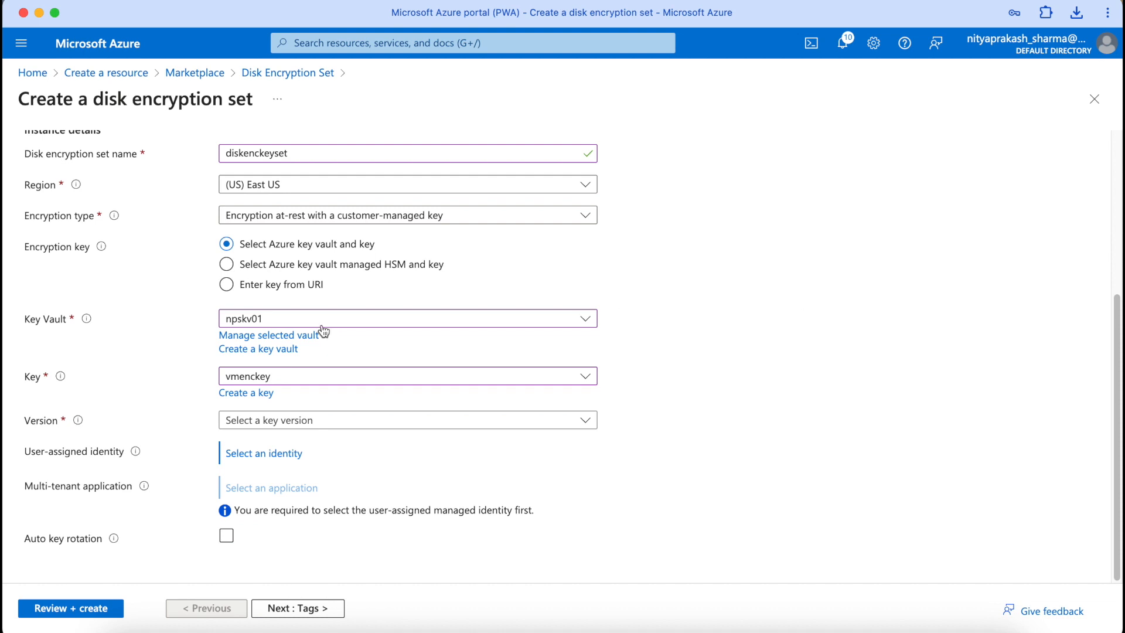
left_click(255, 421)
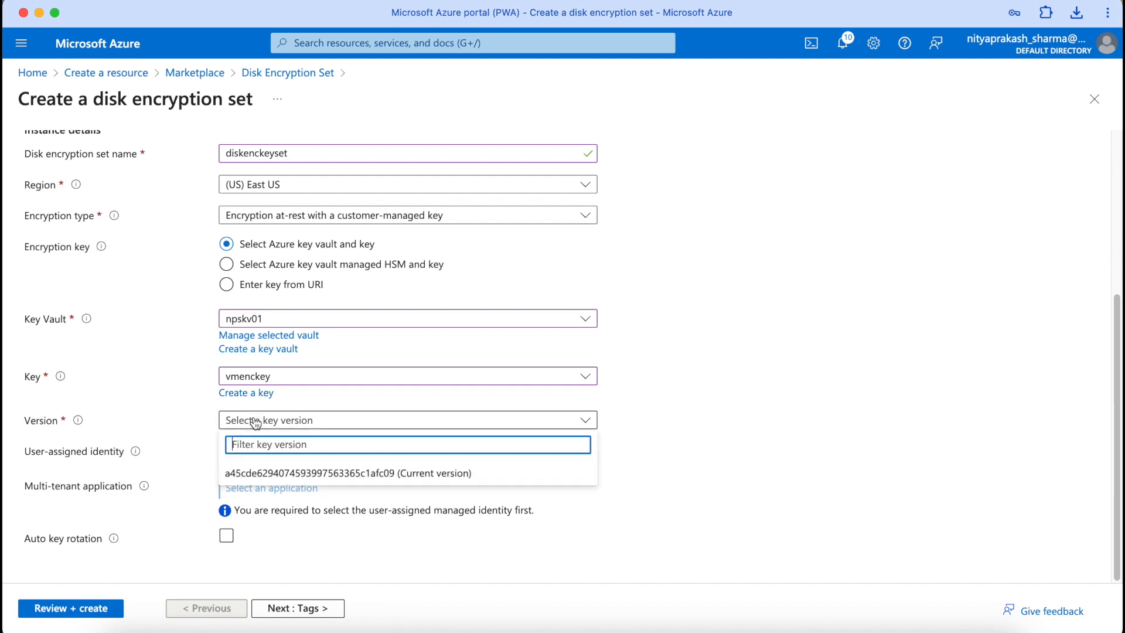
left_click(253, 473)
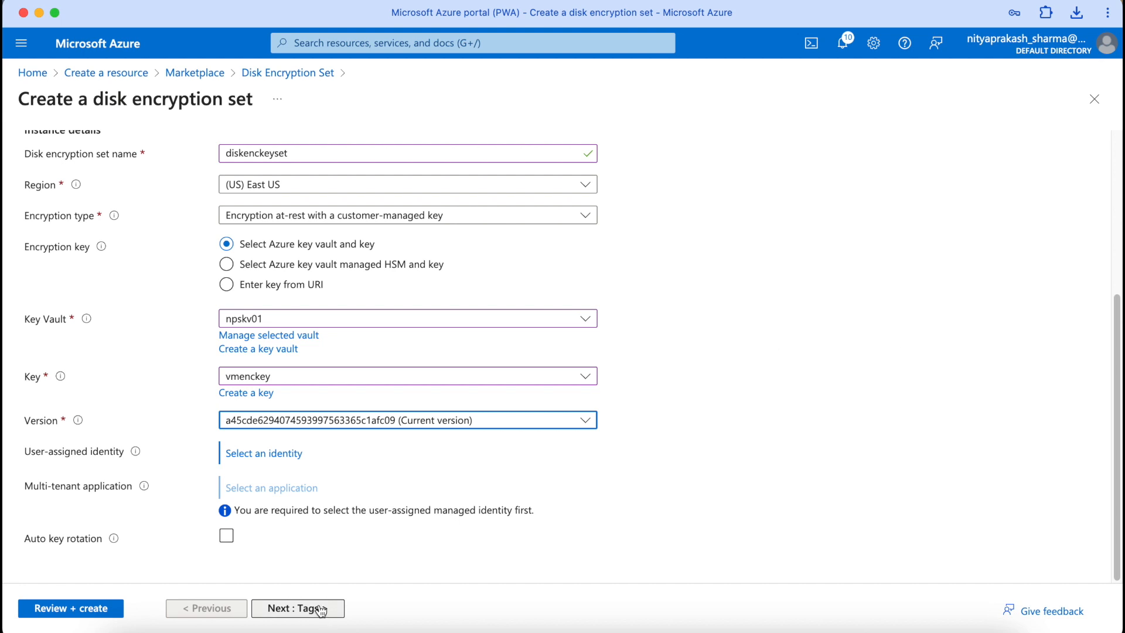
left_click(271, 454)
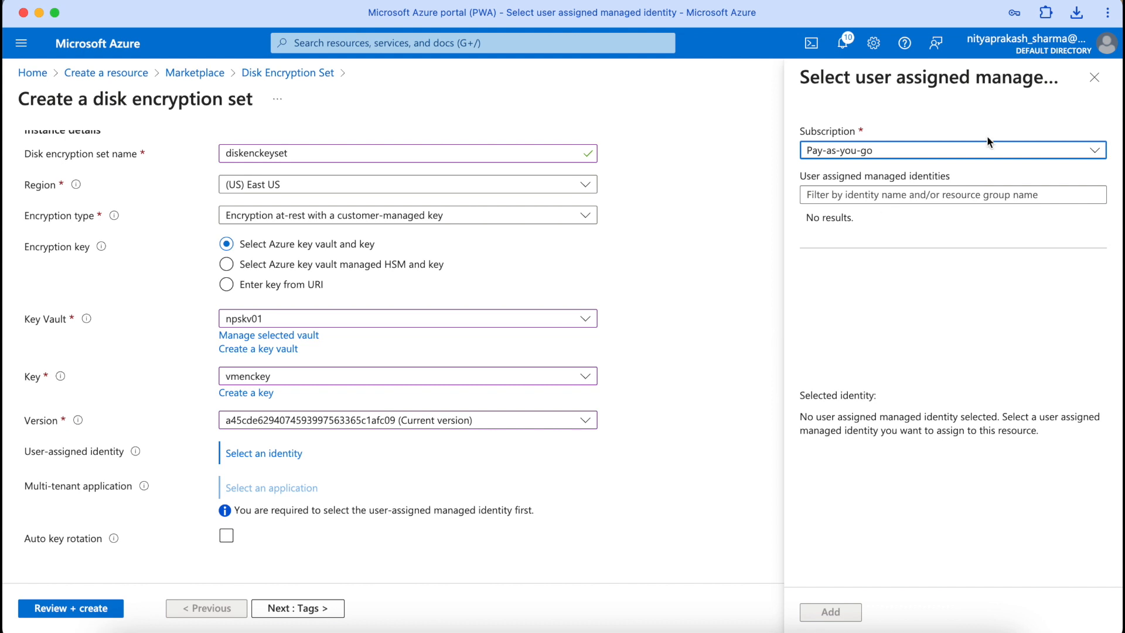
left_click(1094, 77)
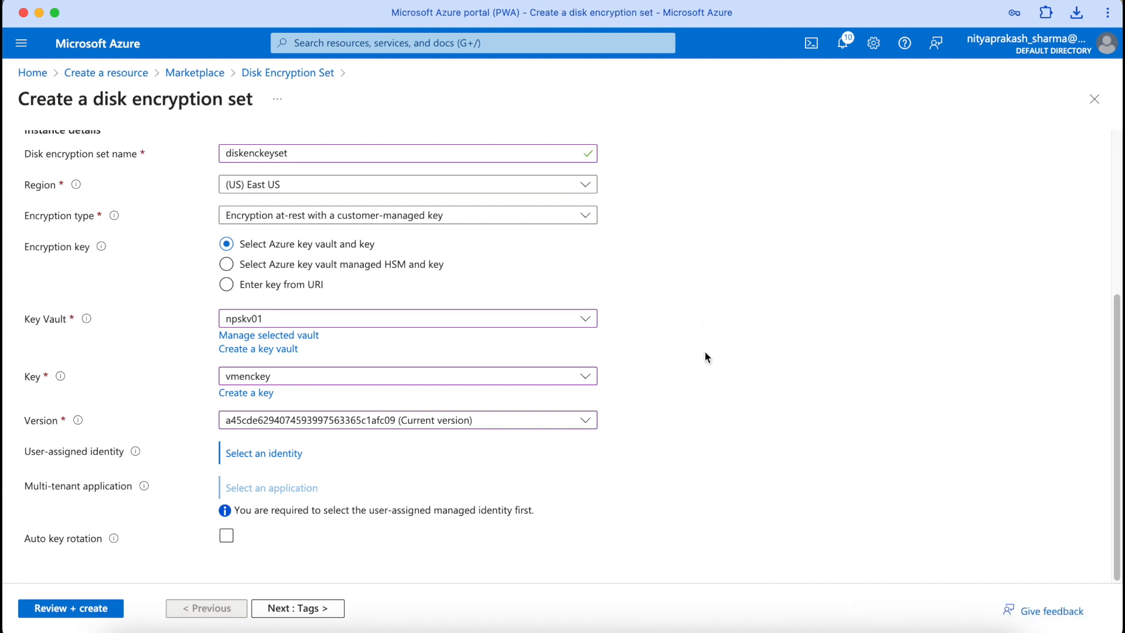
Step: Pass Tags and Review + create validation, then create diskenckeyset in nps-rg
left_click(296, 615)
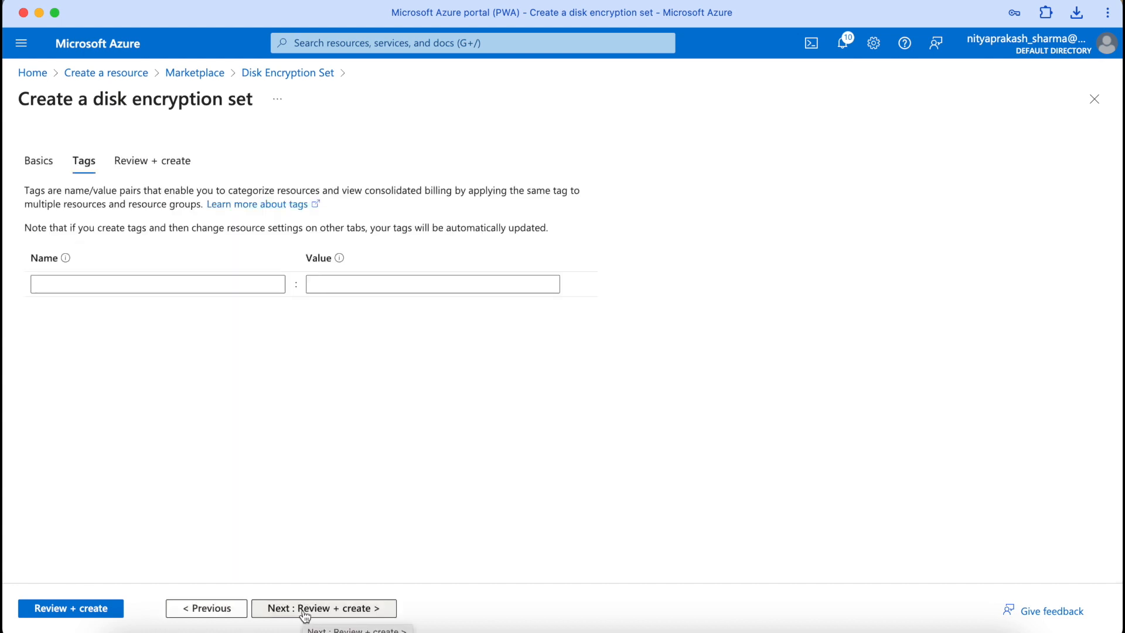
left_click(304, 613)
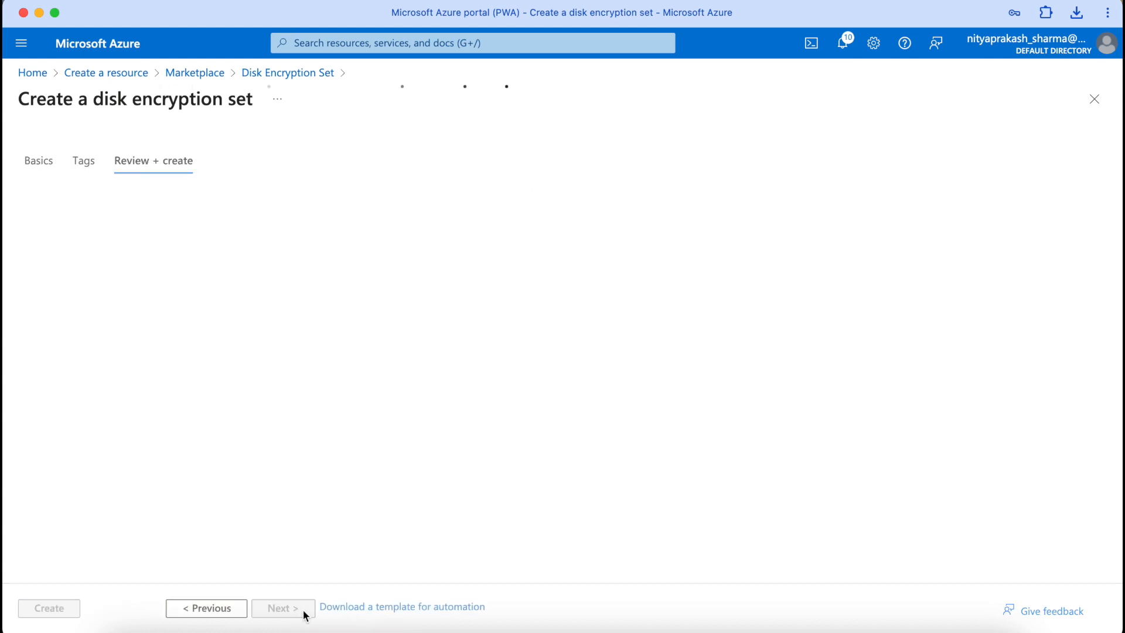
left_click(50, 613)
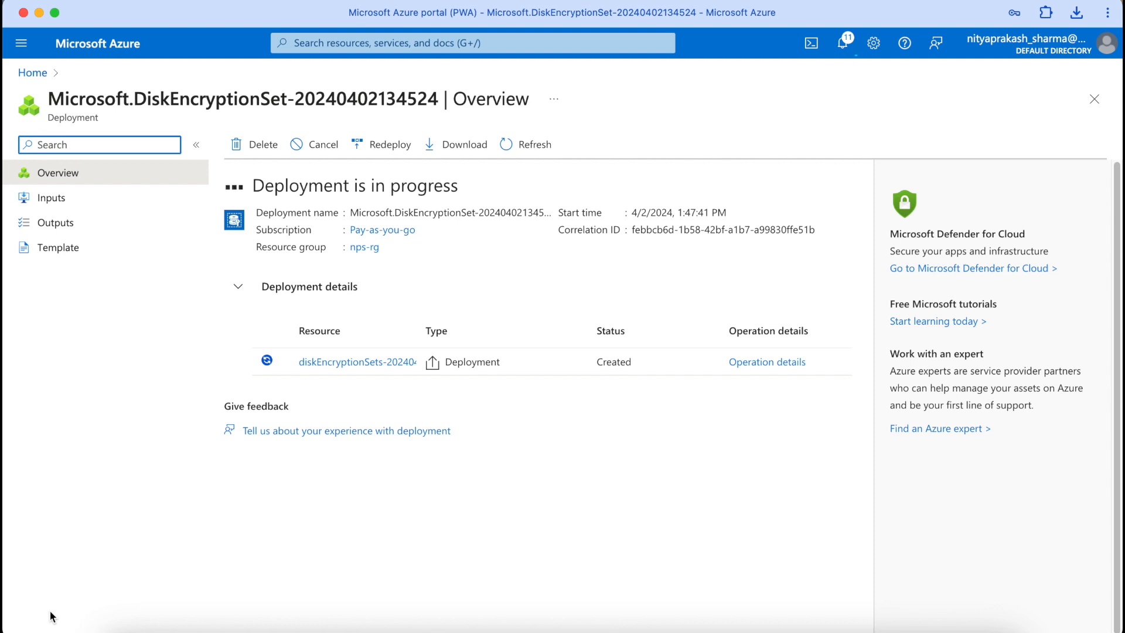
Step: Open diskenckeyset and grant it permissions on key vault npskv01 from the warning banner
left_click(300, 353)
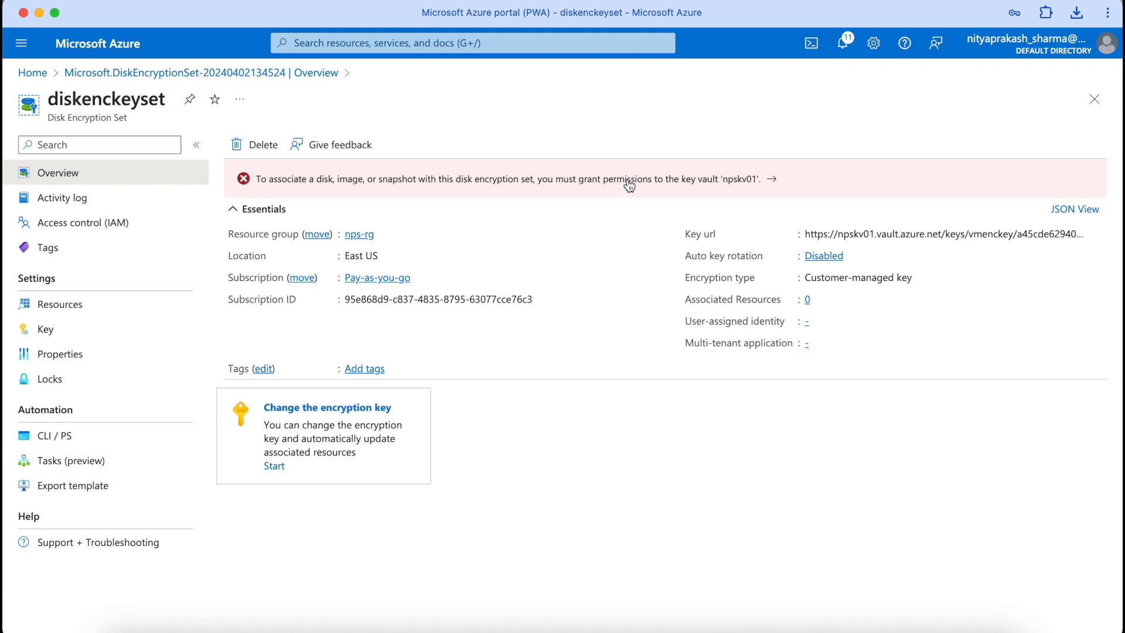
left_click(696, 186)
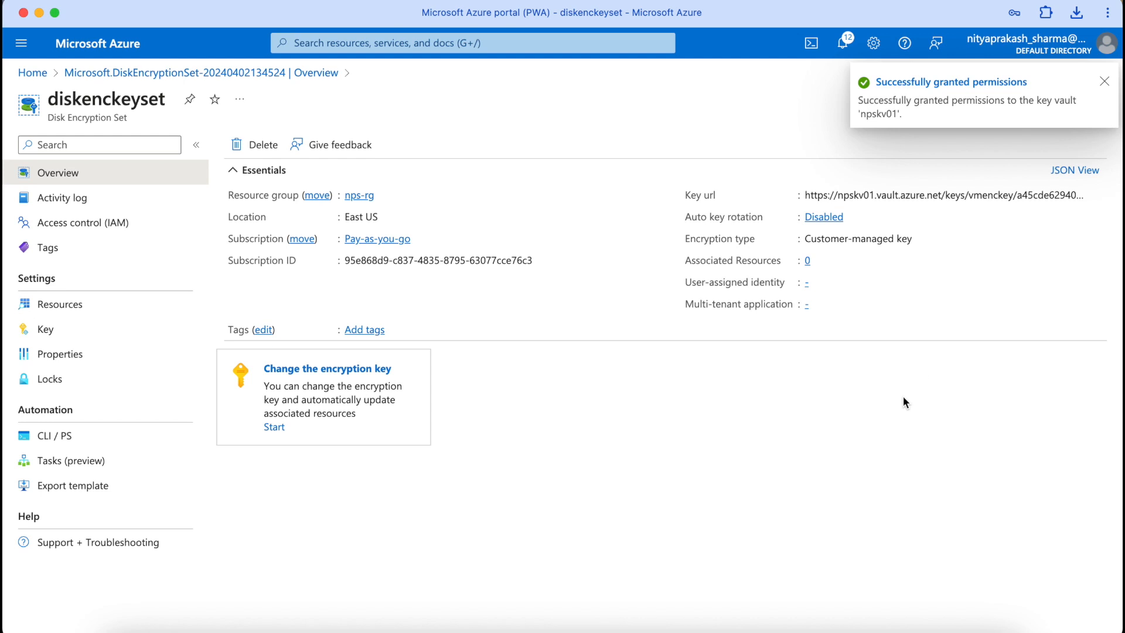
Step: Open demovm from Home, stop it, and refresh until it shows Stopped (deallocated)
left_click(1105, 85)
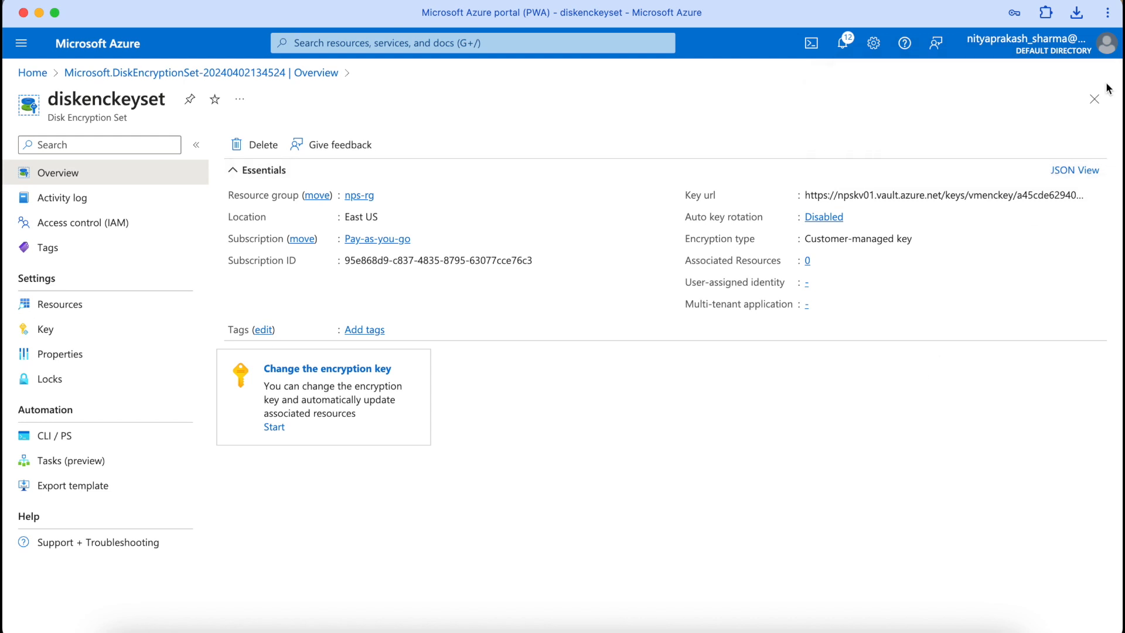
left_click(39, 72)
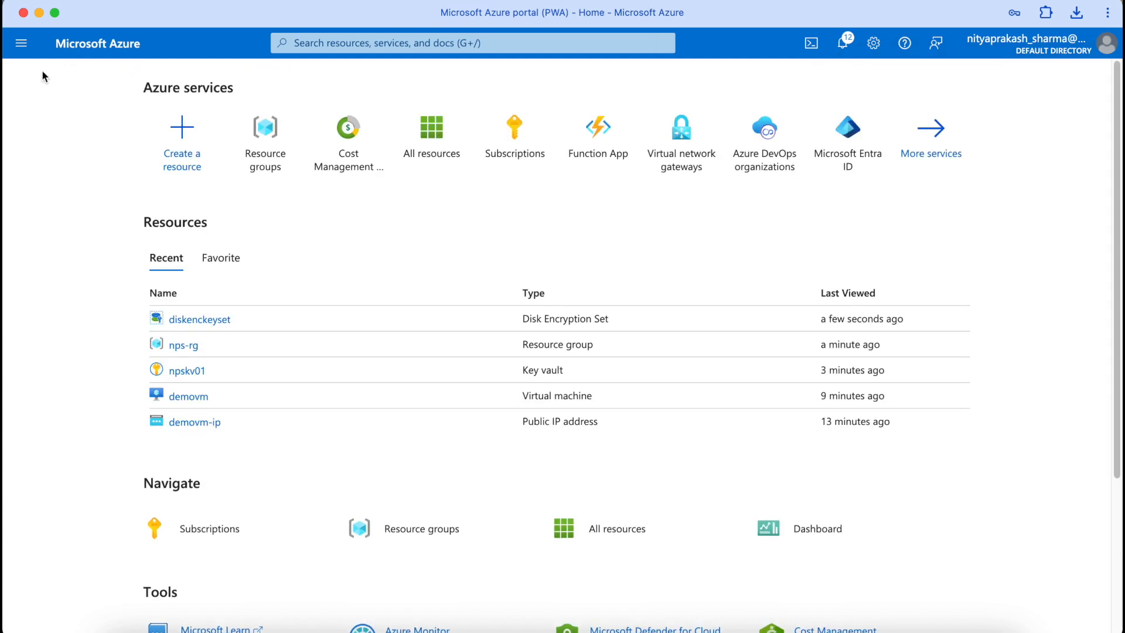
left_click(189, 397)
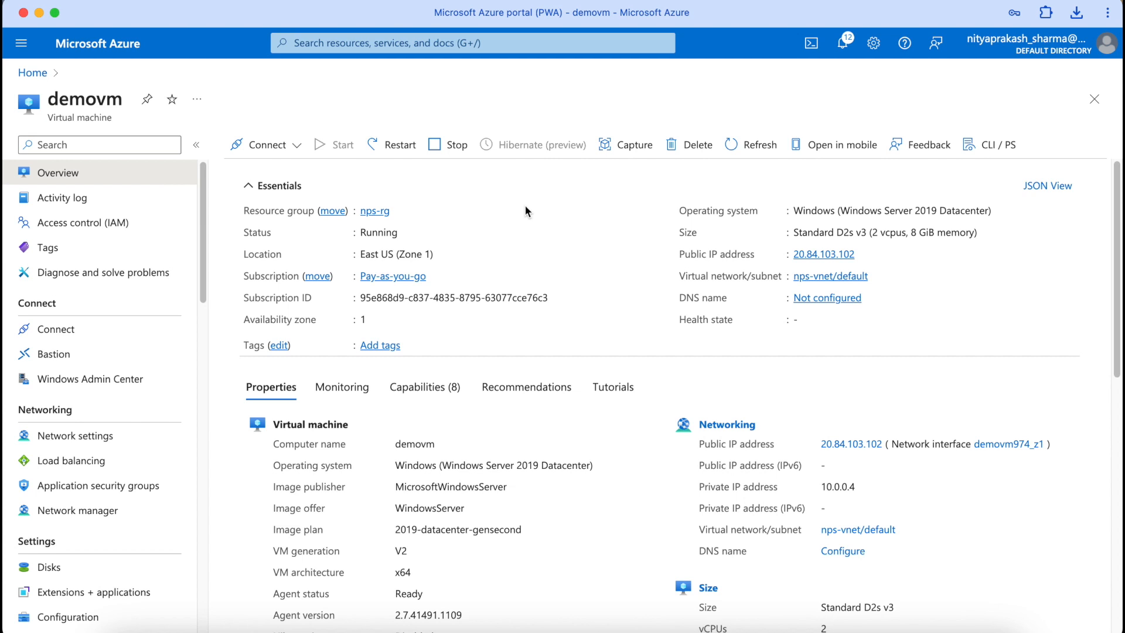
scroll(525, 211, "down", 1)
scroll(525, 210, "up", 1)
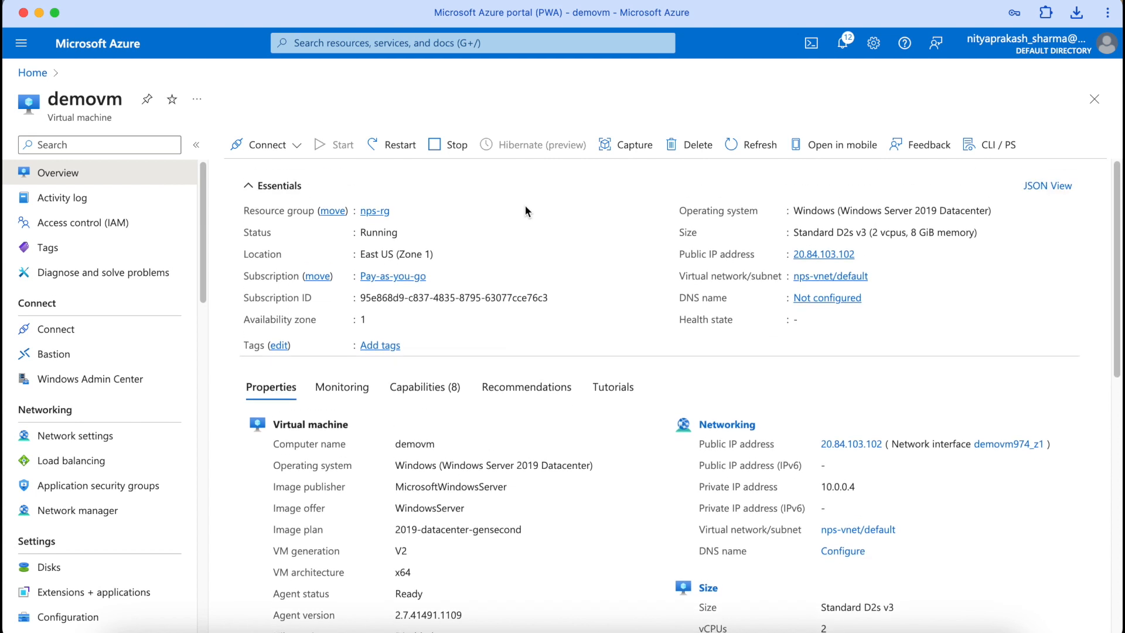
left_click(433, 153)
left_click(258, 315)
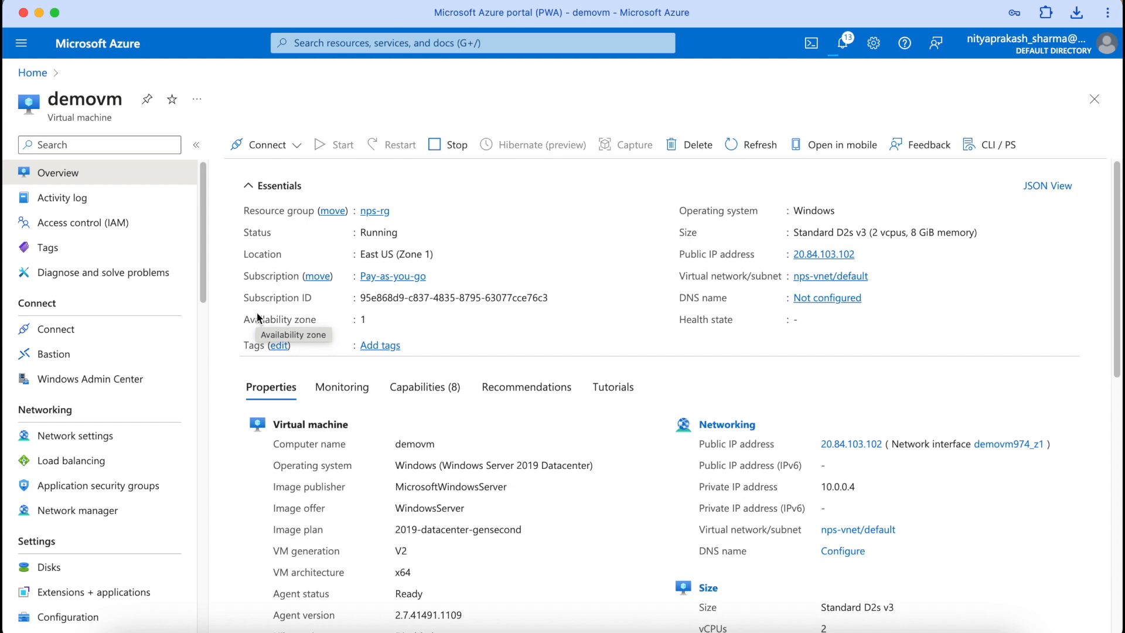
left_click(752, 146)
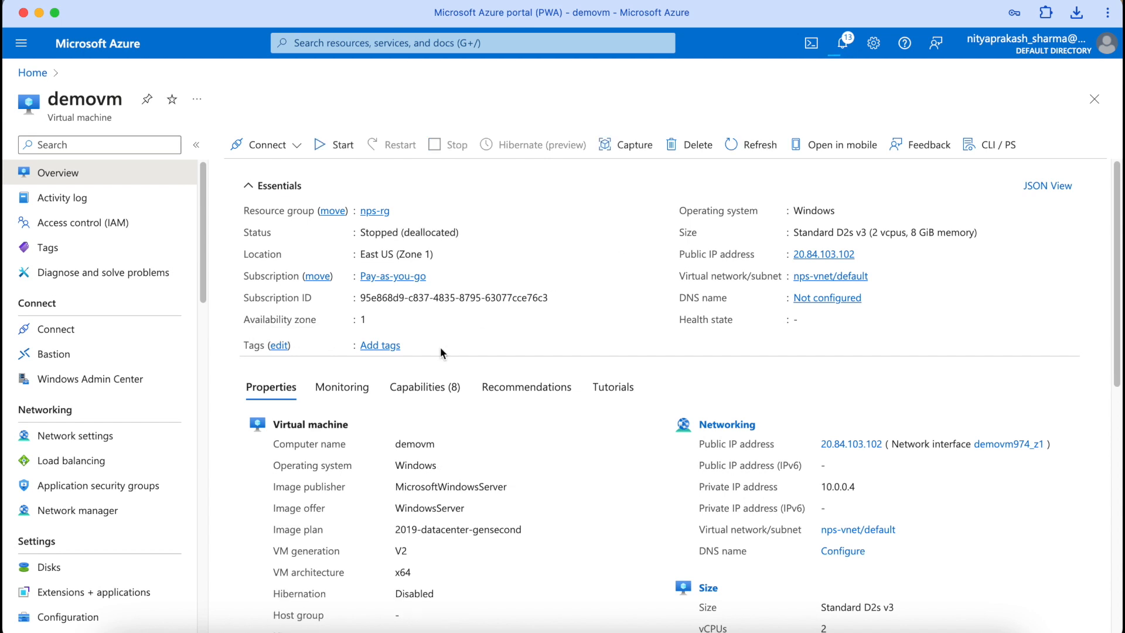
Step: Set demovm's OS disk encryption to customer-managed key diskenckeyset, save, and return to Disks
left_click(47, 576)
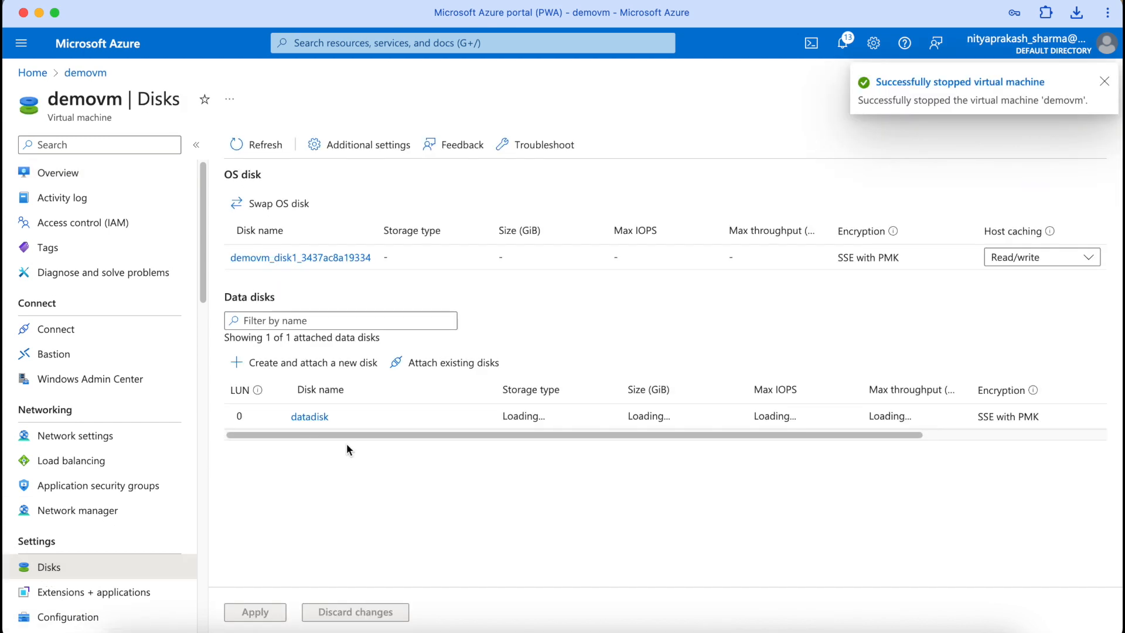
left_click(362, 259)
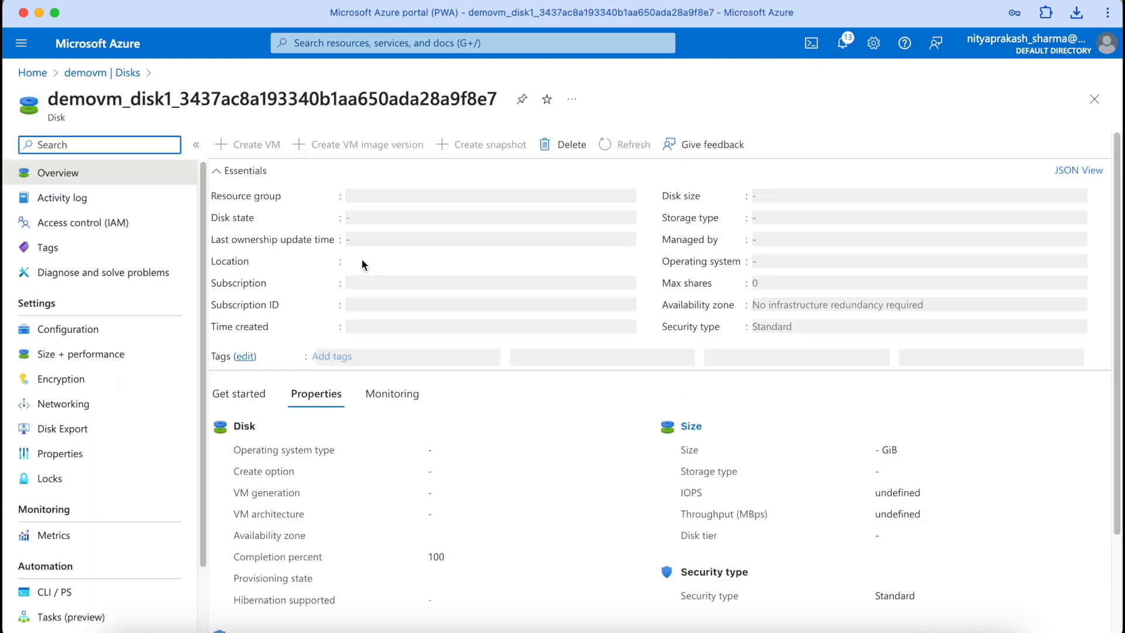
scroll(362, 260, "down", 3)
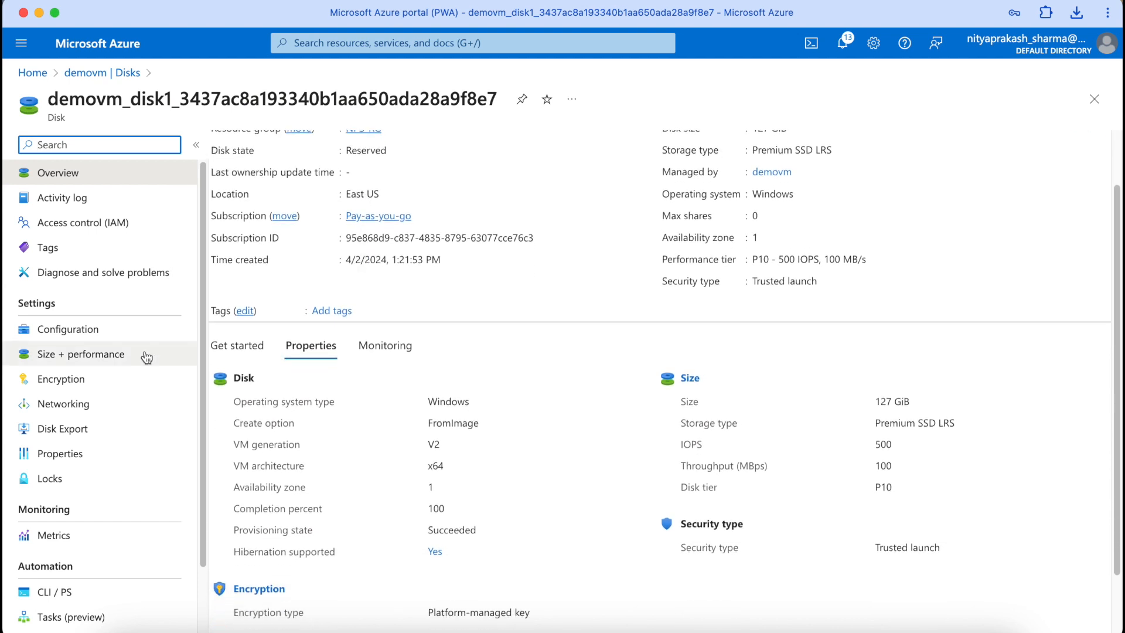
left_click(107, 385)
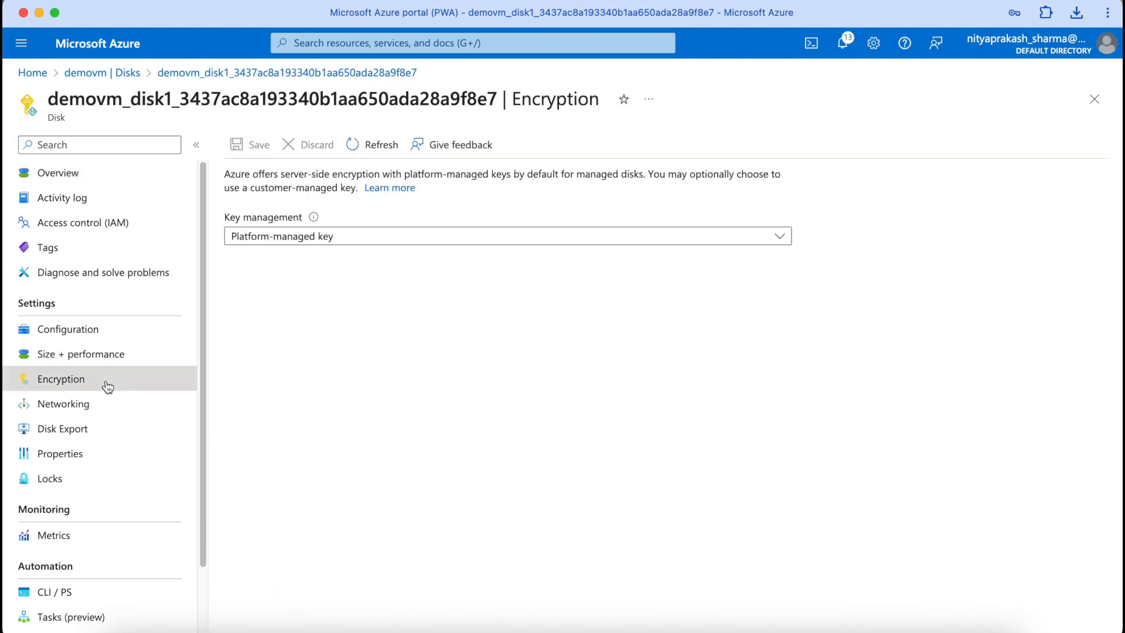
left_click(373, 240)
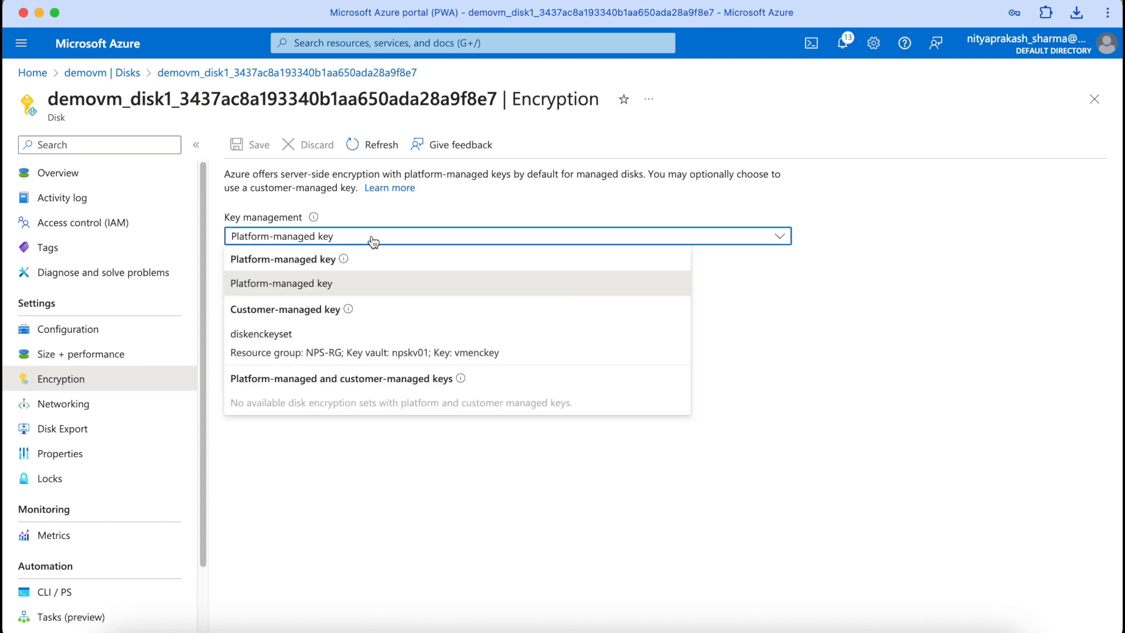
left_click(327, 337)
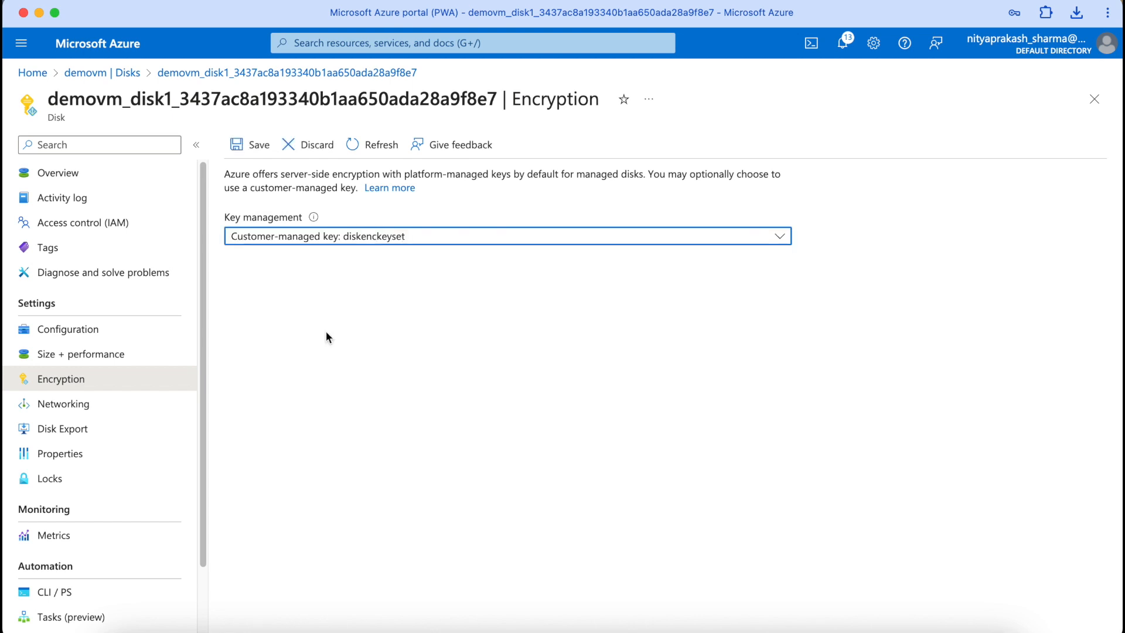
left_click(246, 145)
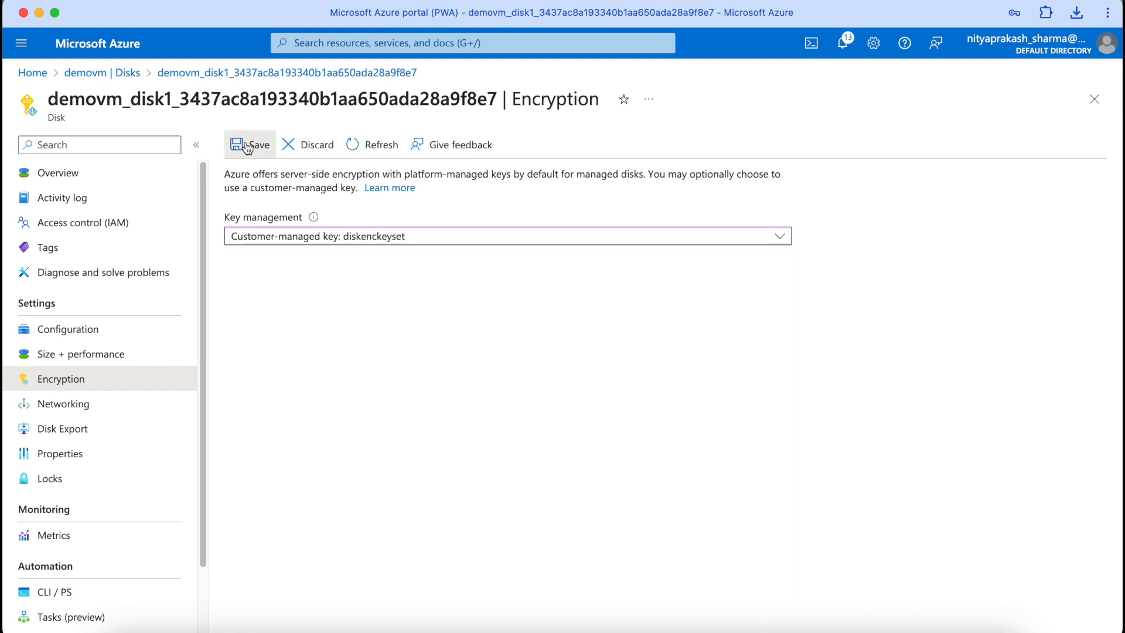
left_click(1104, 82)
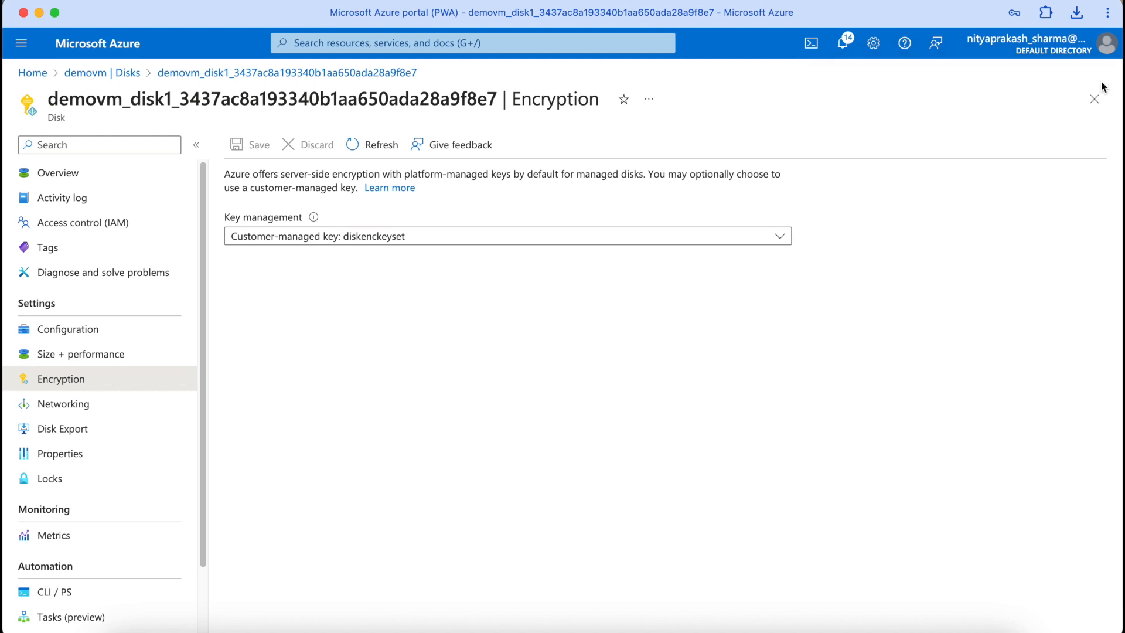
left_click(135, 77)
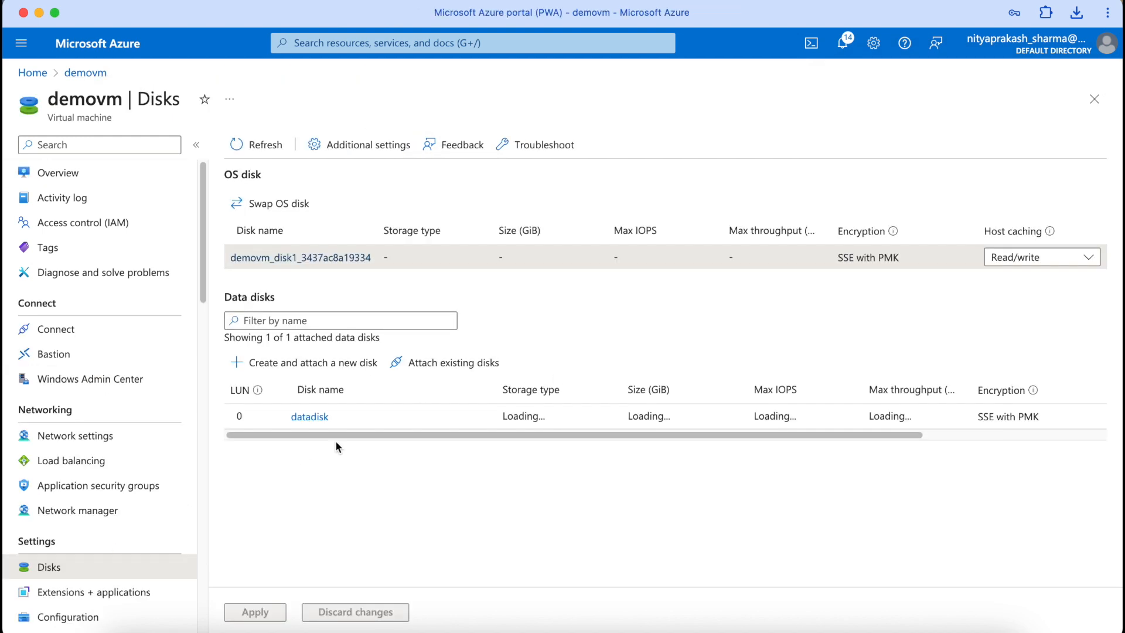
Step: Switch datadisk's encryption to customer-managed key diskenckeyset and go back to demovm's Disks
left_click(316, 421)
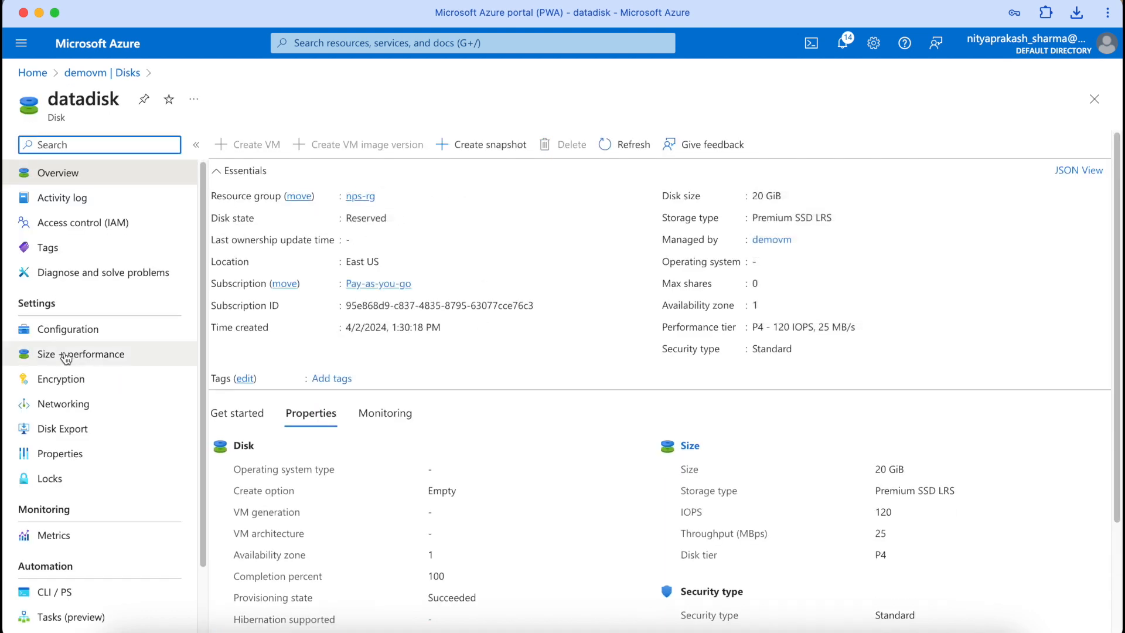
left_click(68, 378)
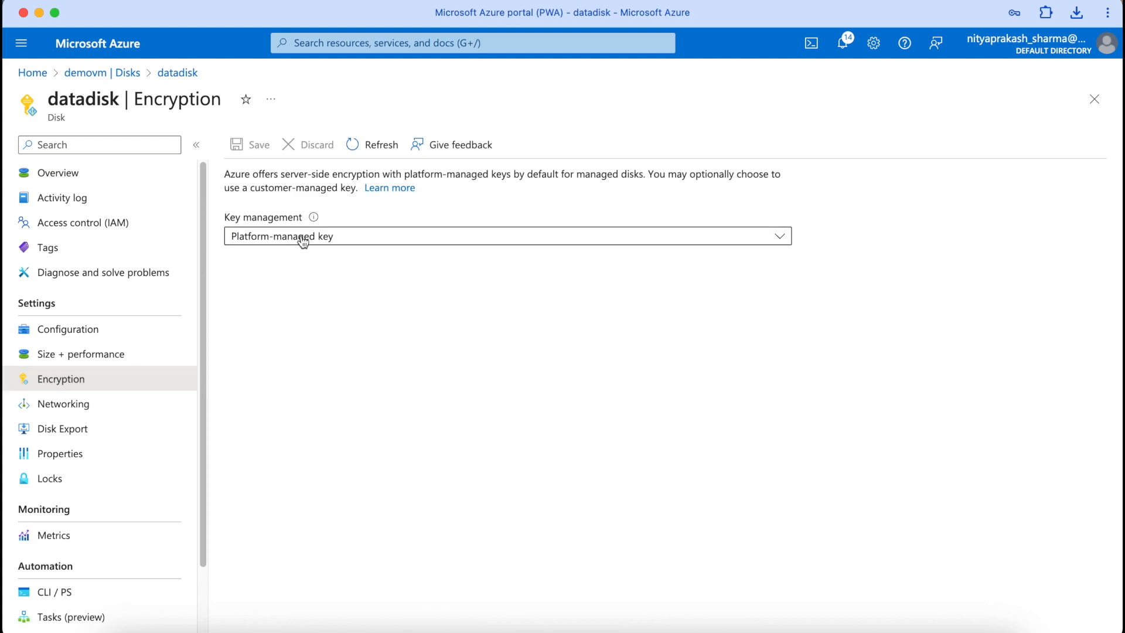
left_click(303, 239)
left_click(285, 329)
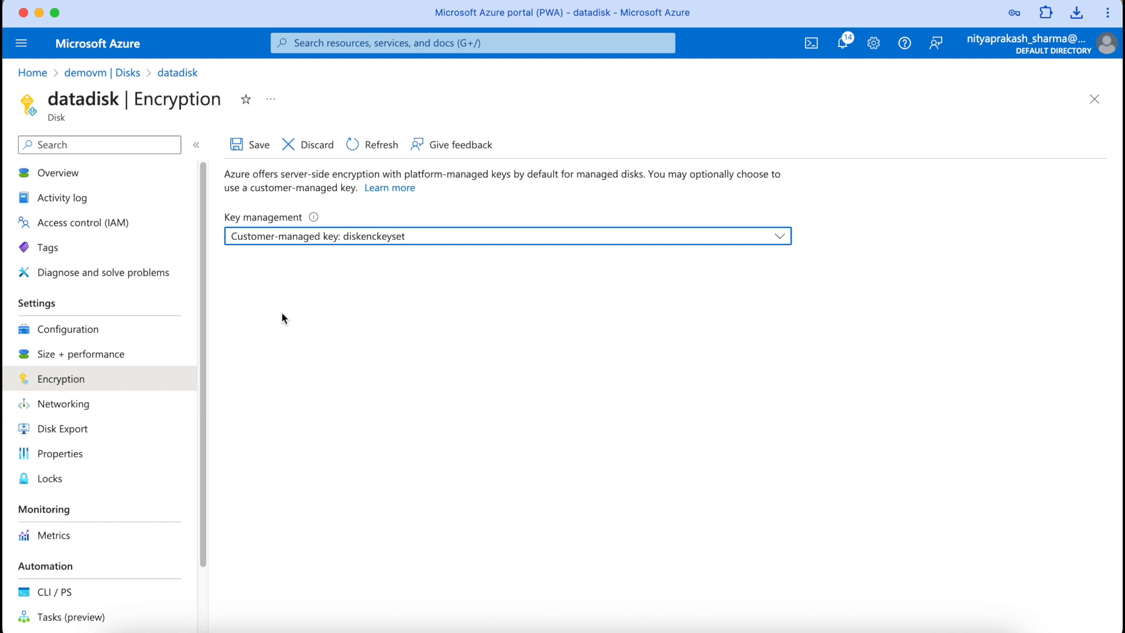
left_click(248, 148)
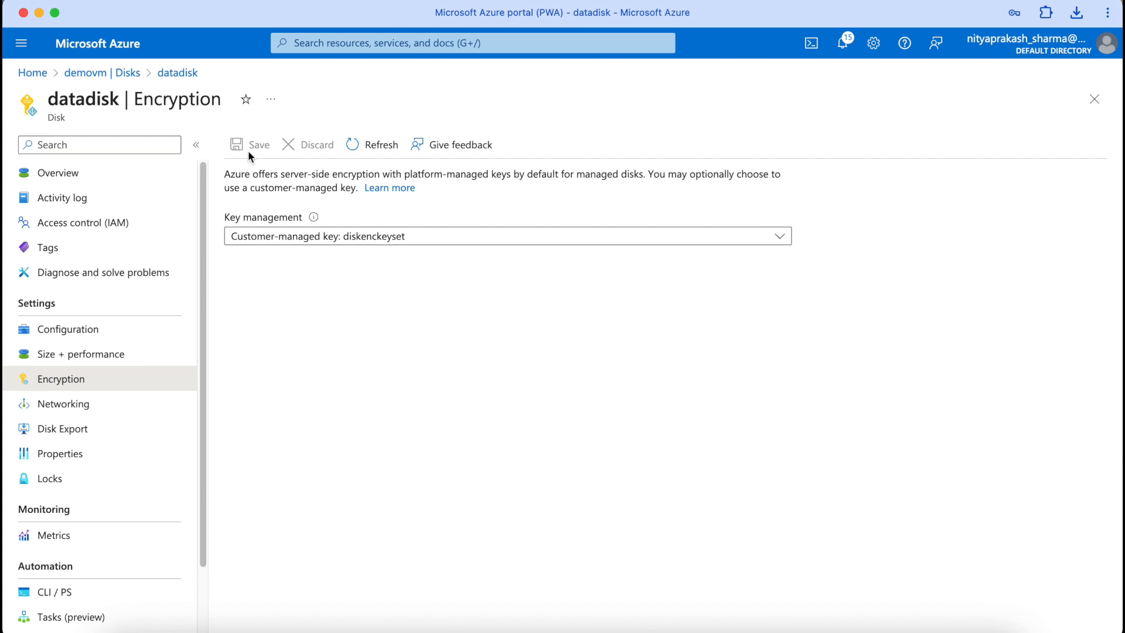
left_click(85, 73)
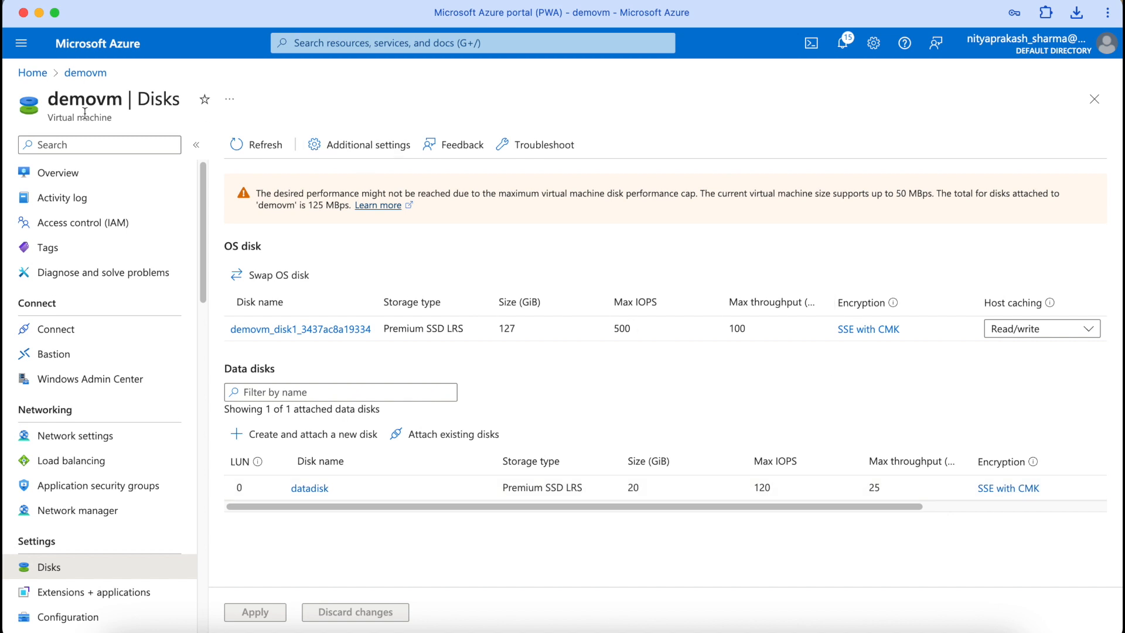
Step: Start demovm from its Overview page so its status becomes Running
left_click(57, 173)
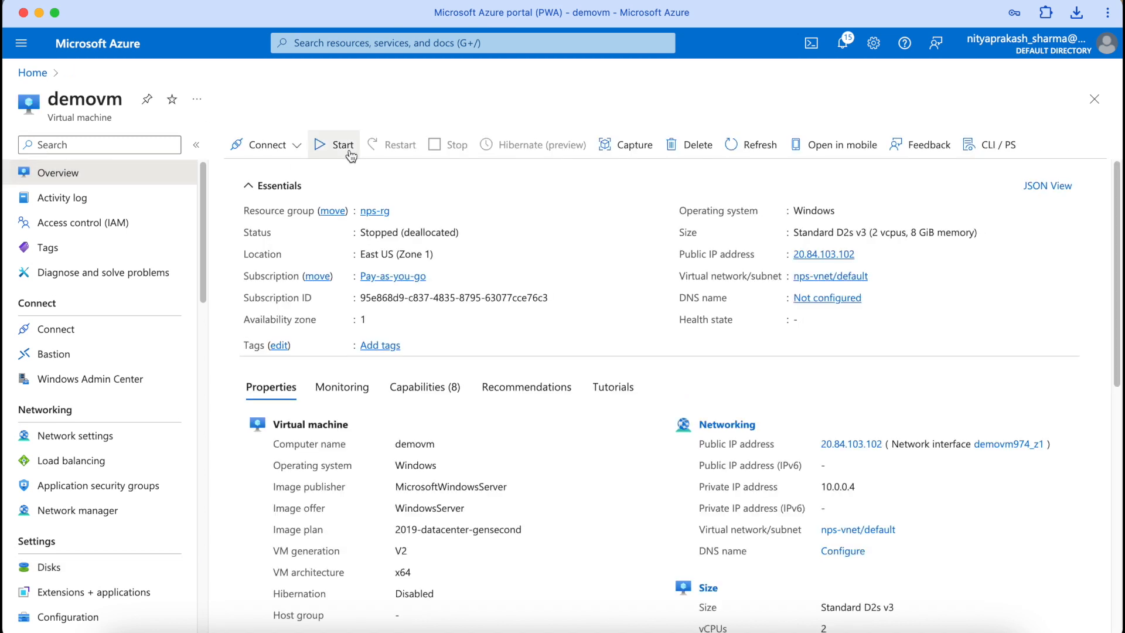
left_click(346, 150)
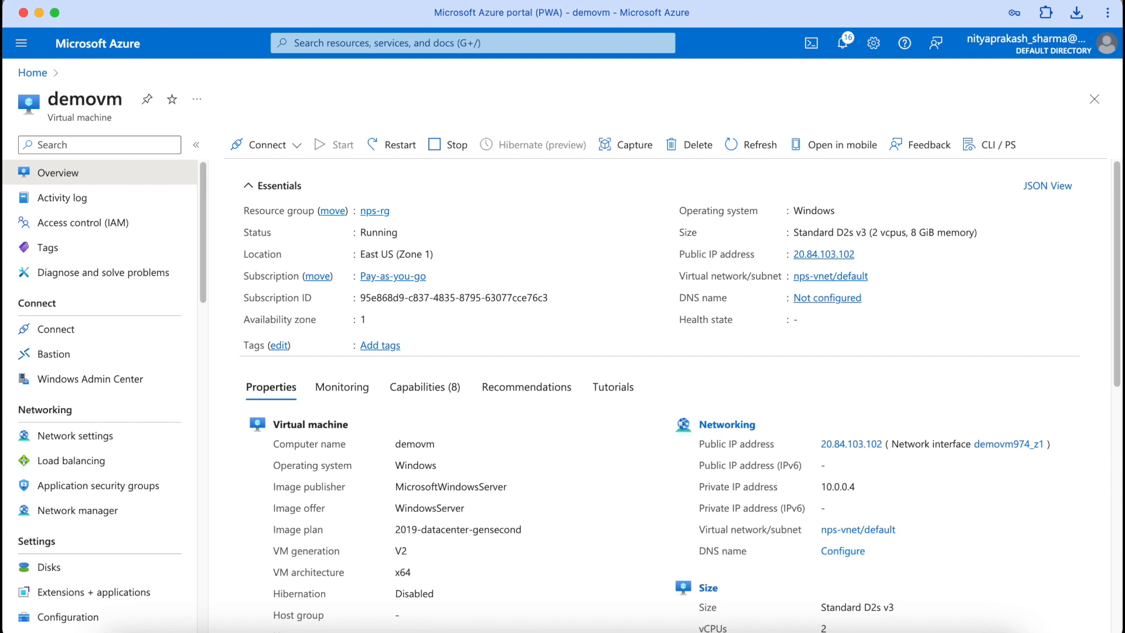
Step: Connect to demovm over Remote Desktop using the saved connection file and account password
left_click(989, 613)
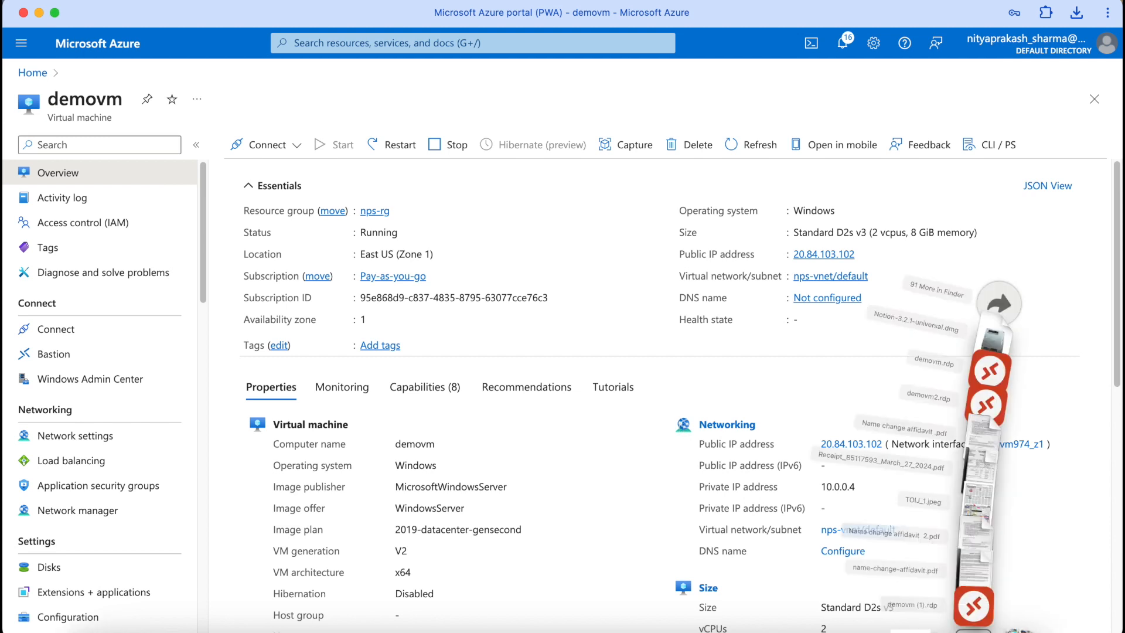
left_click(977, 586)
type("*************")
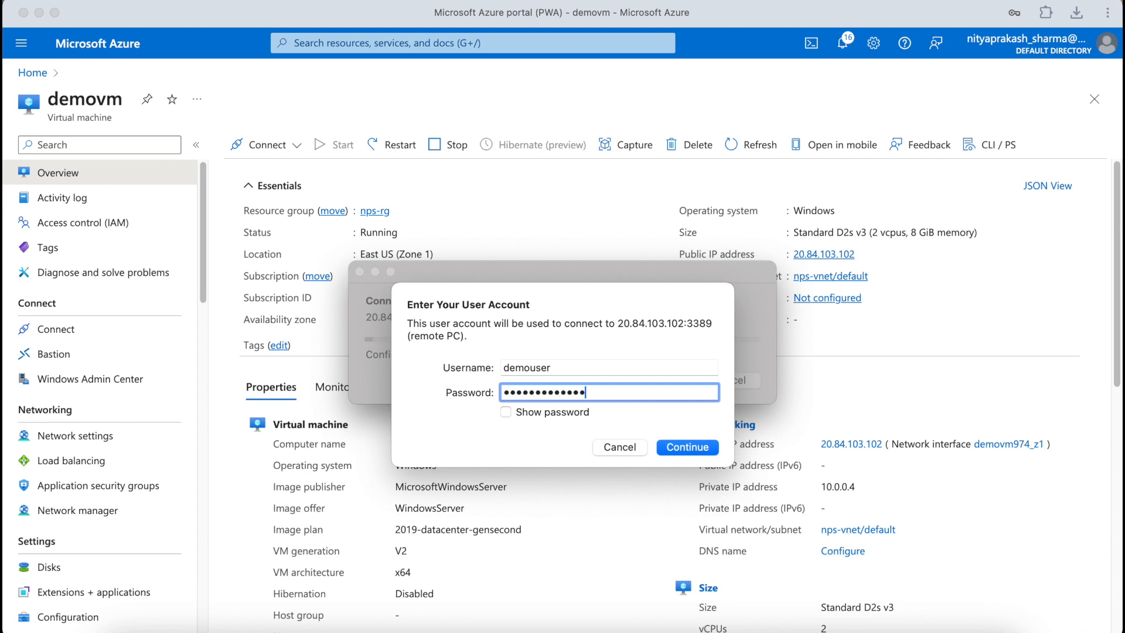
left_click(683, 446)
left_click(746, 394)
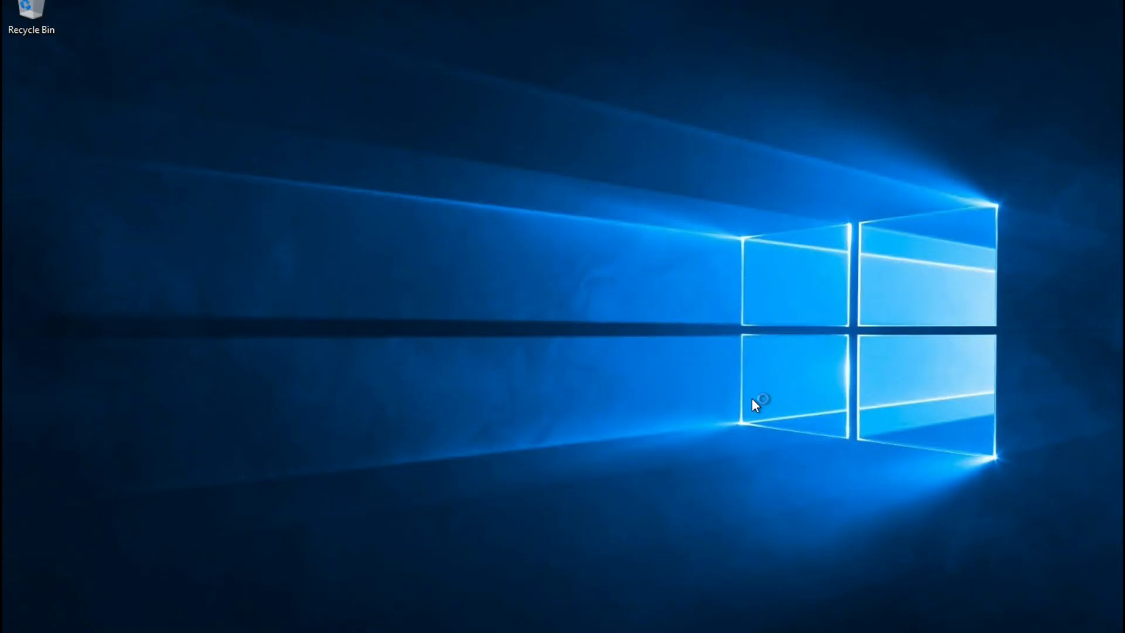
Step: Edit Disk_Test to end 'Created on demovm', save it, and close File Explorer
left_click(281, 630)
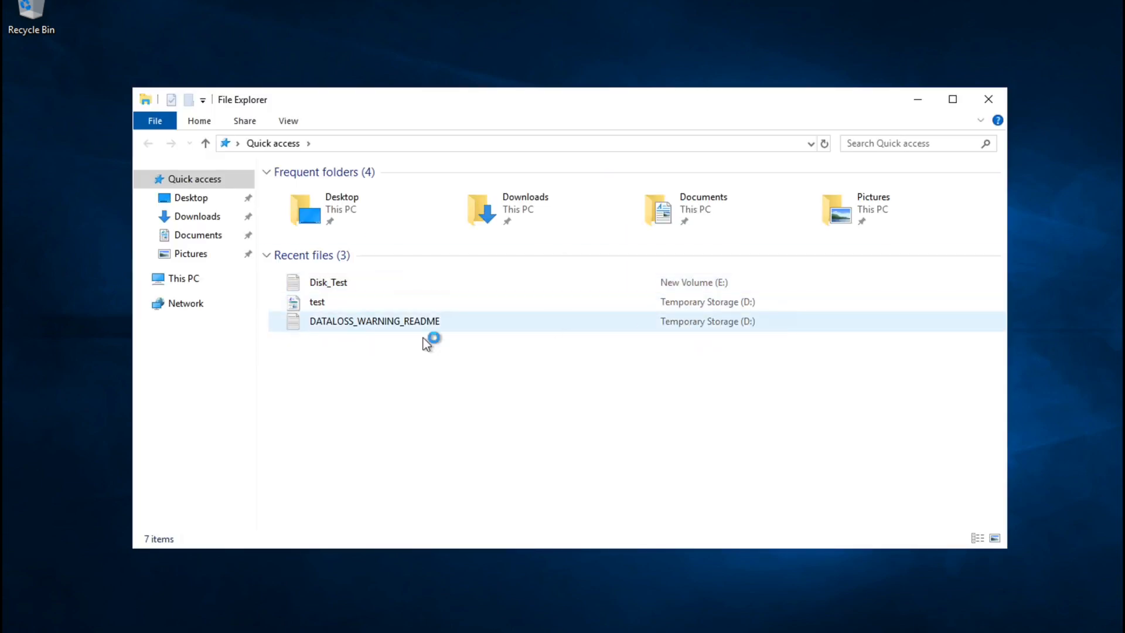
left_click(349, 288)
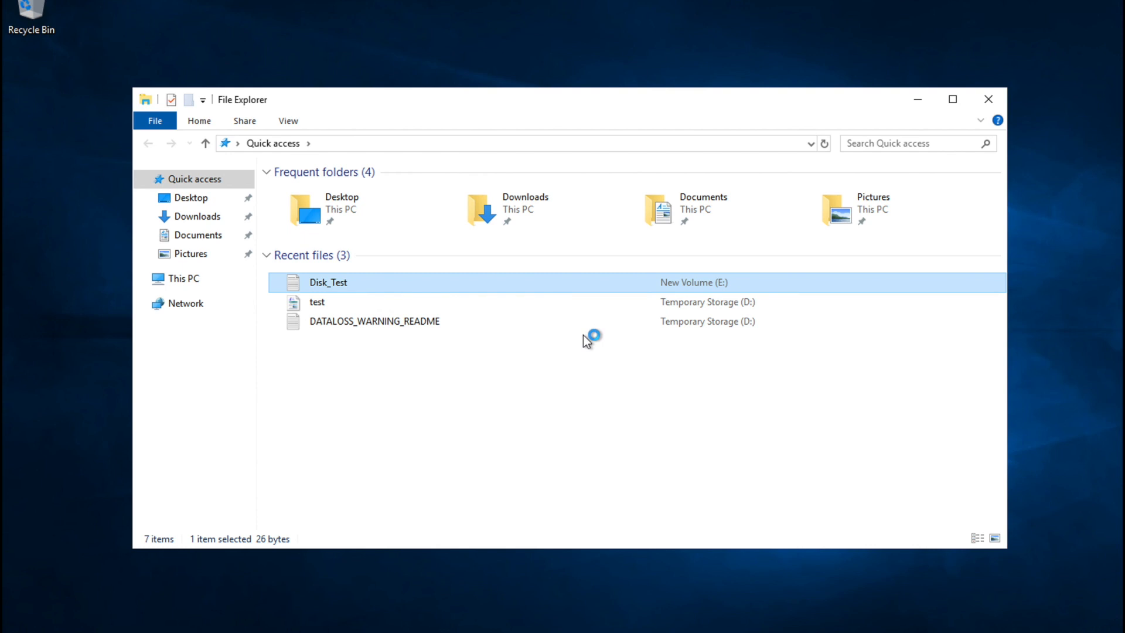
left_click(387, 188)
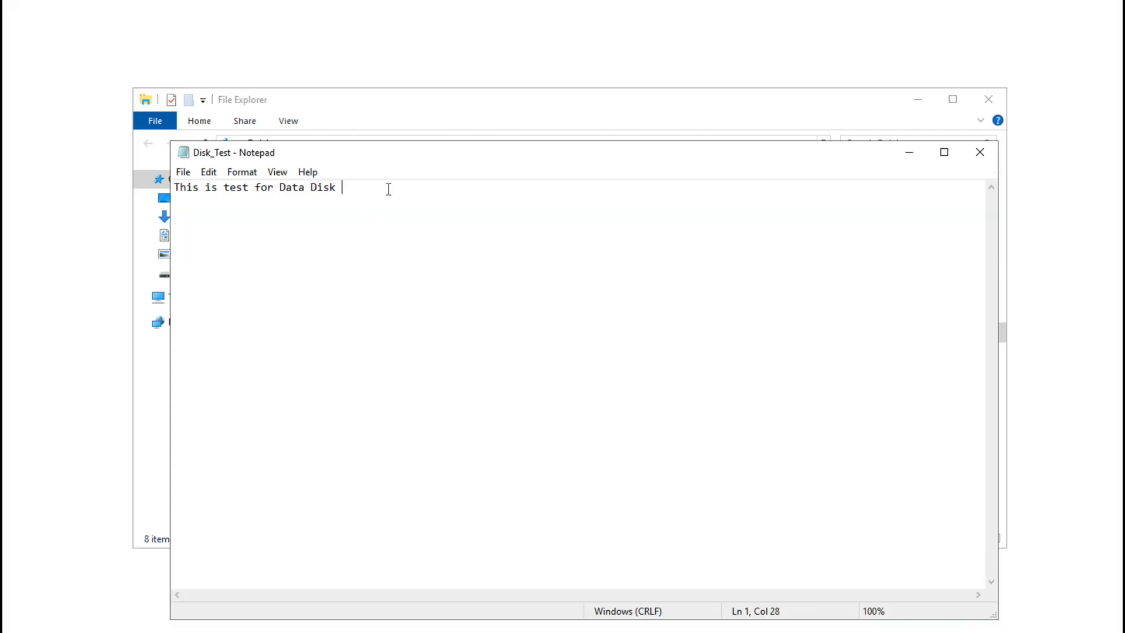
key("BackSpace")
type(". ")
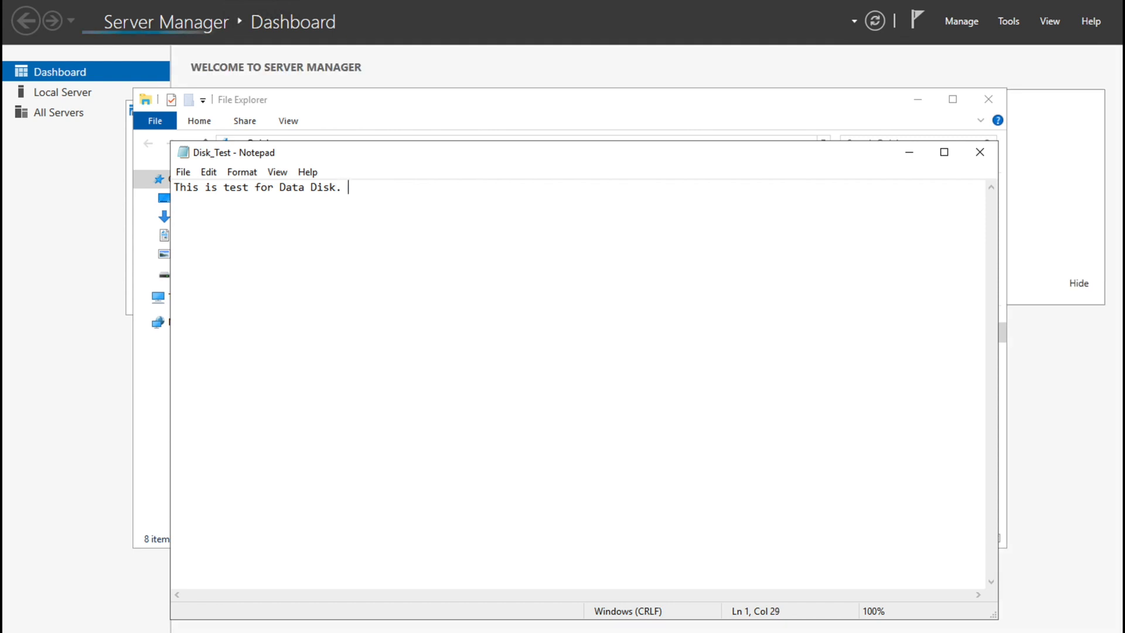
type("Created on V")
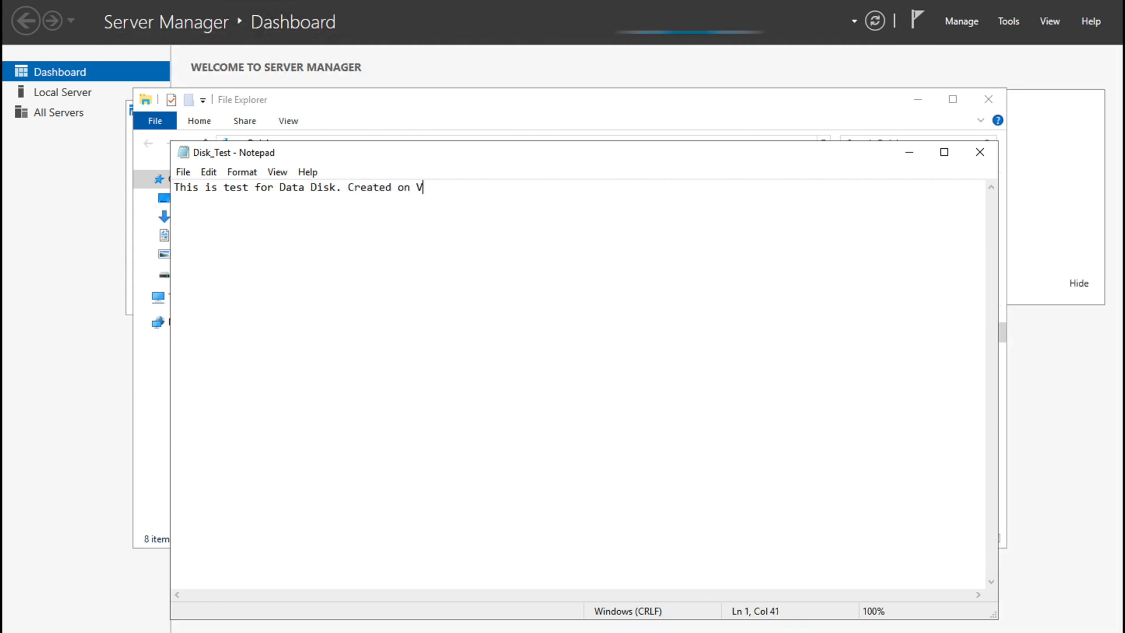
key("BackSpace")
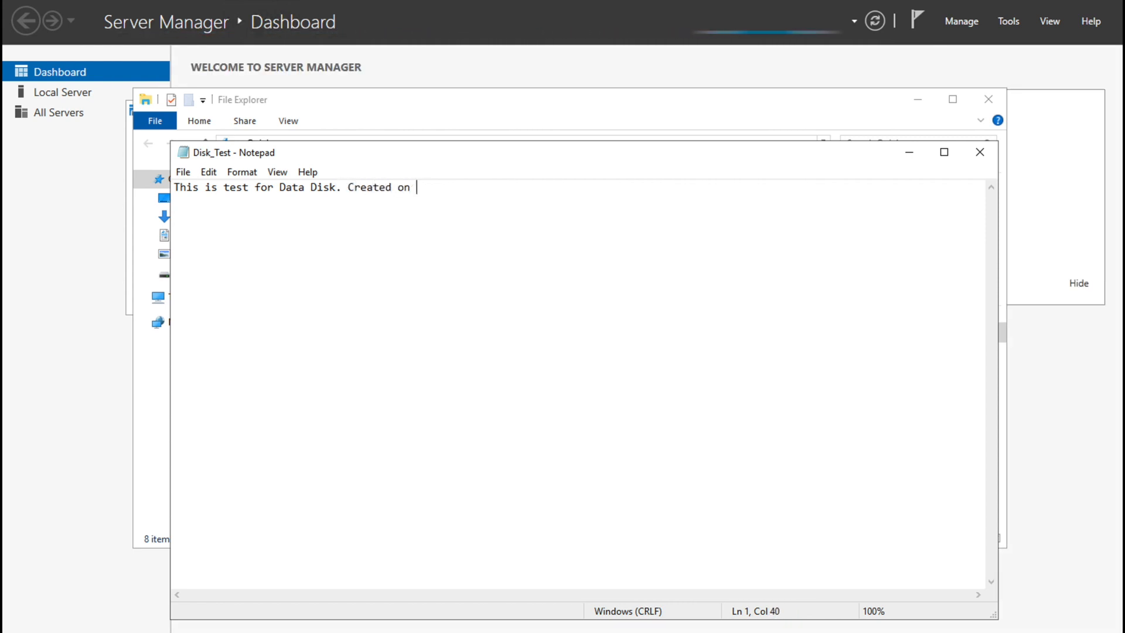
type("demovm1")
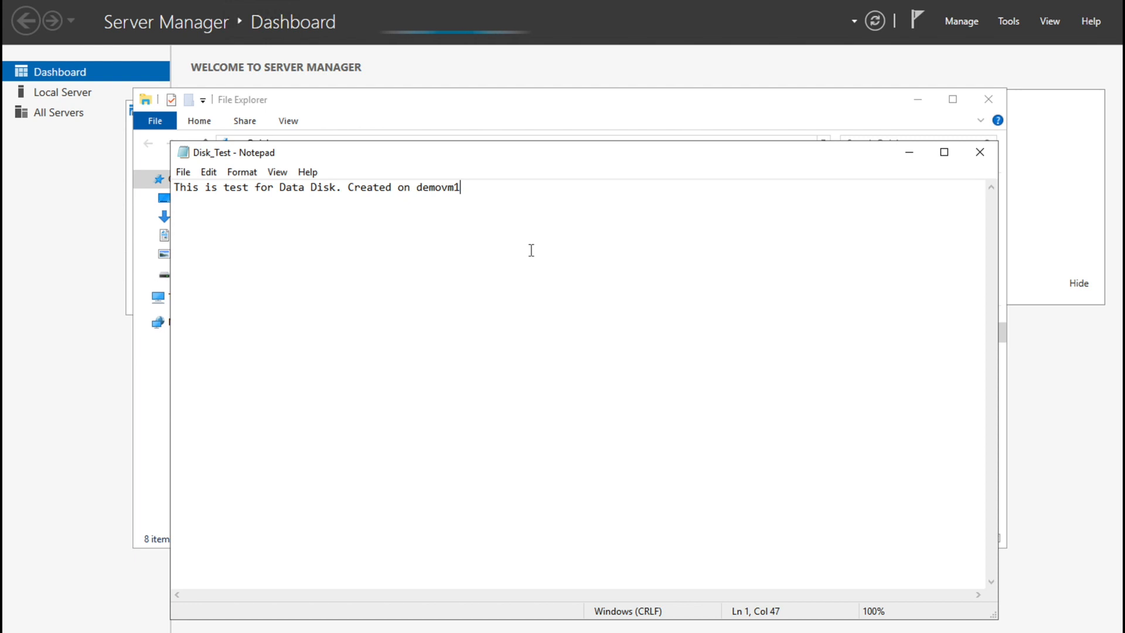
key("BackSpace")
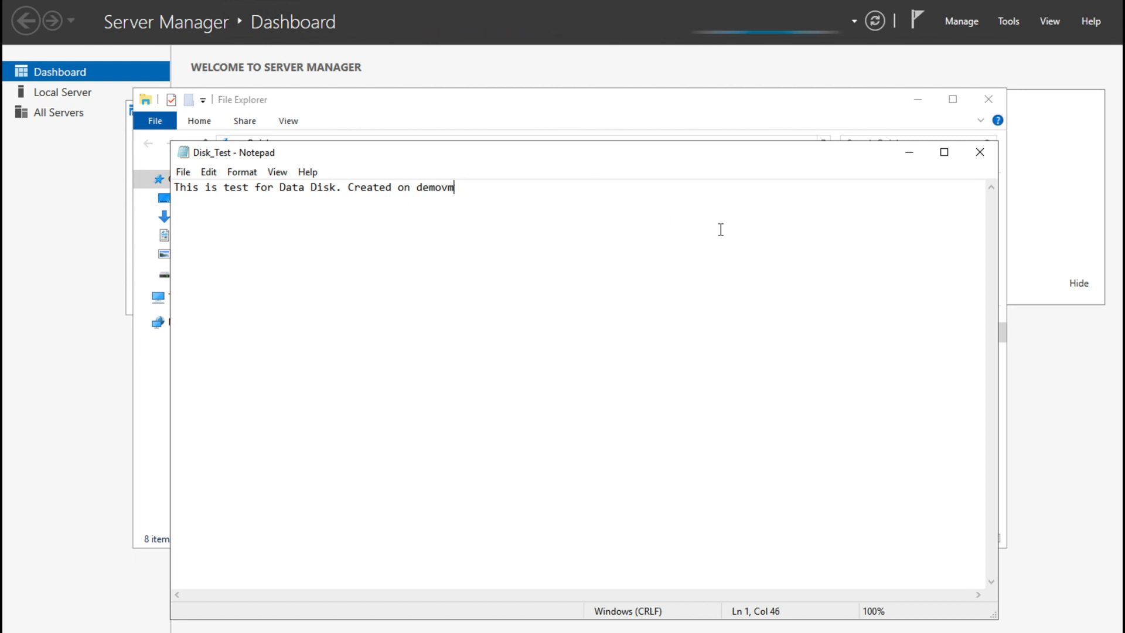
left_click(980, 153)
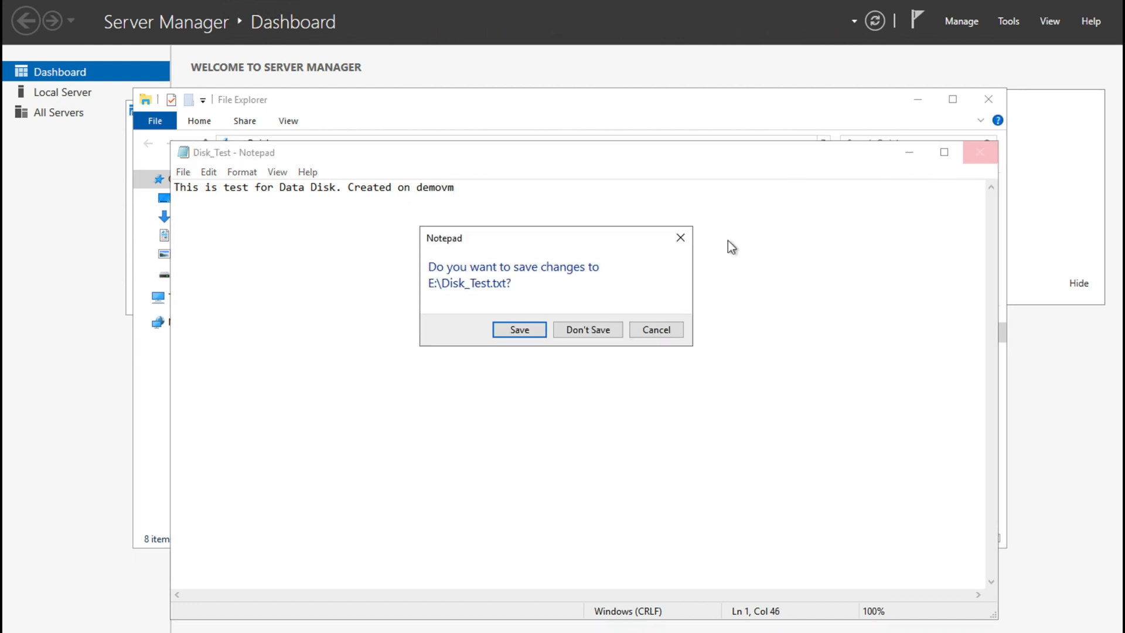
left_click(496, 329)
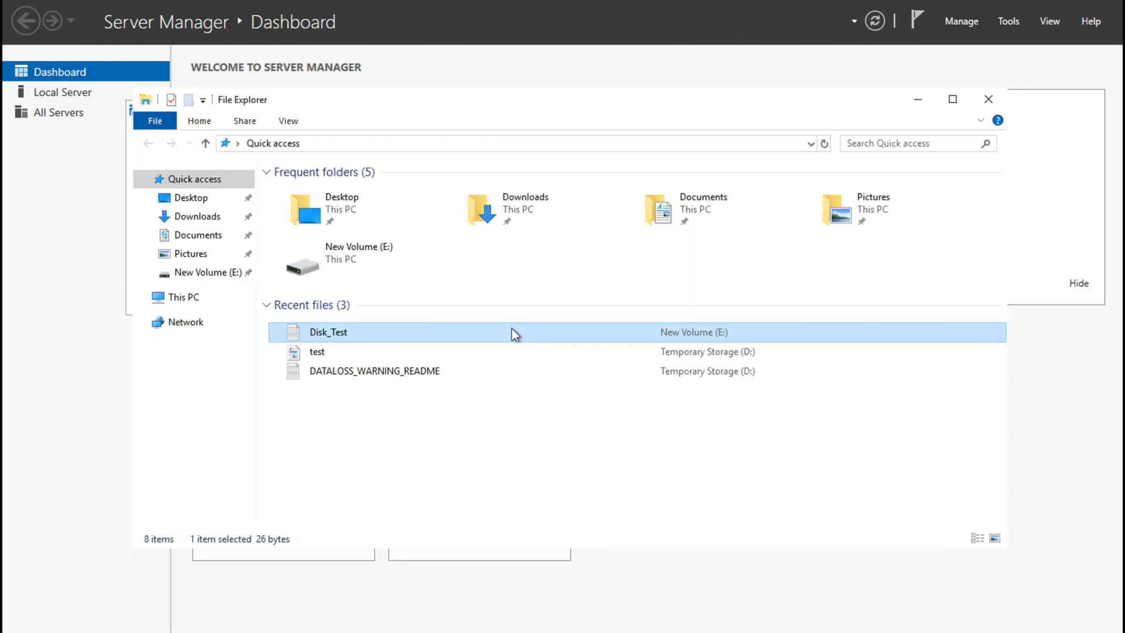
left_click(989, 99)
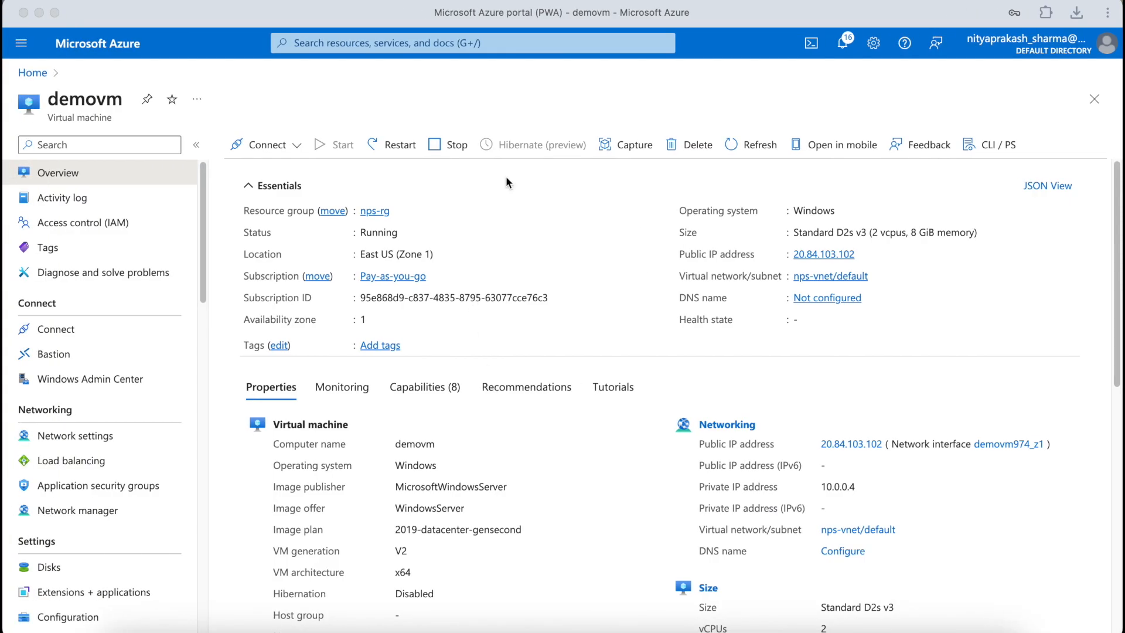
Step: Open datadisk from demovm's Disks list
scroll(280, 348, "down", 1)
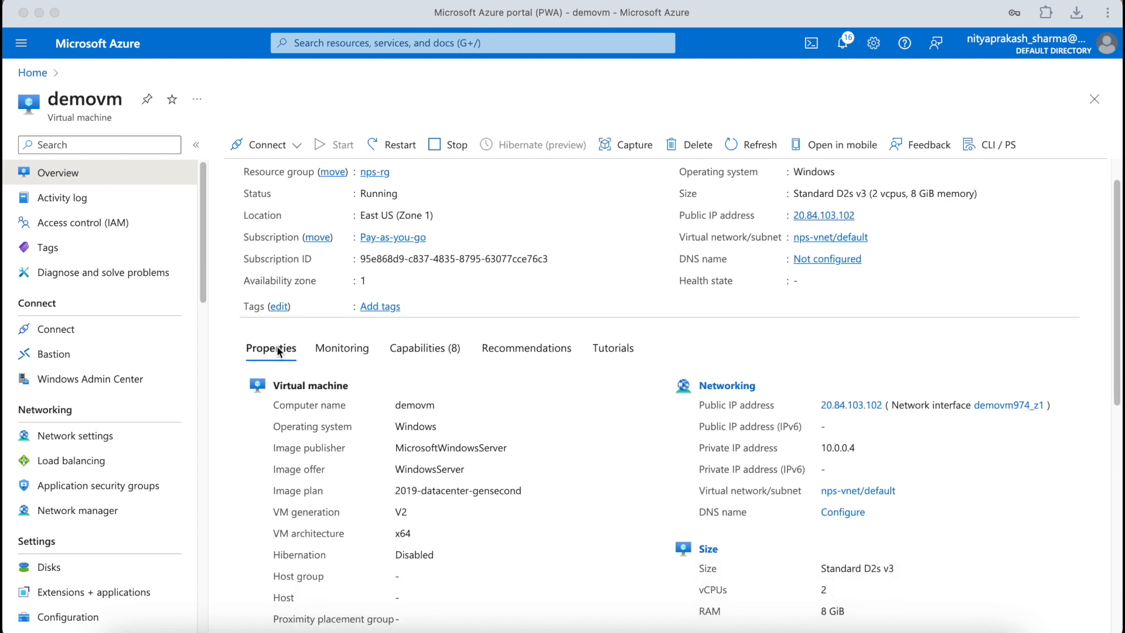
left_click(55, 568)
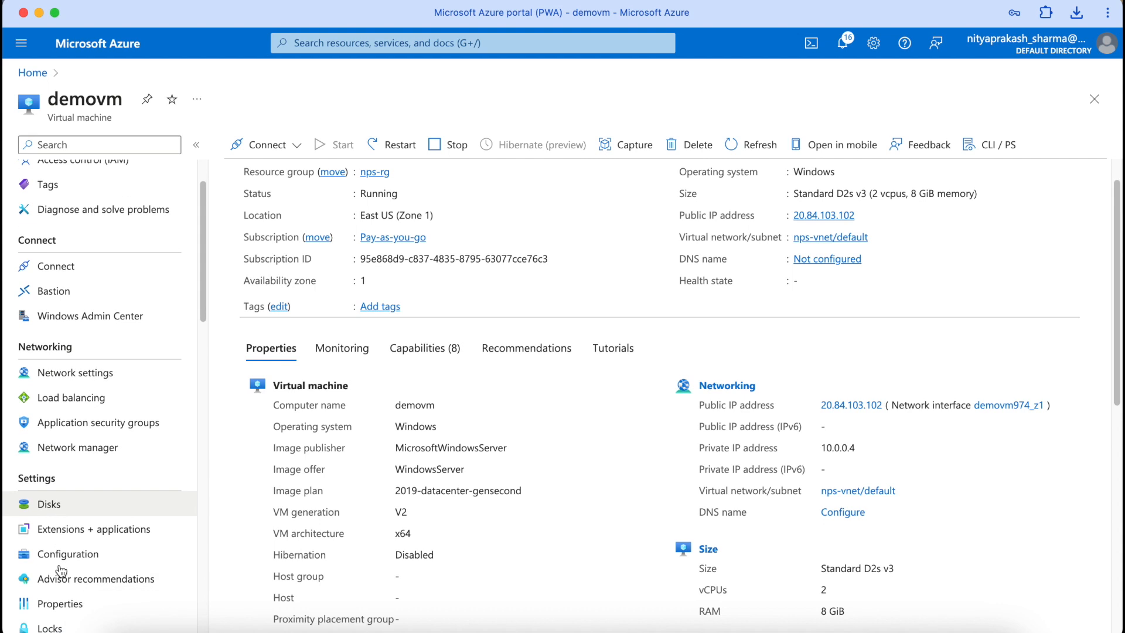
left_click(47, 505)
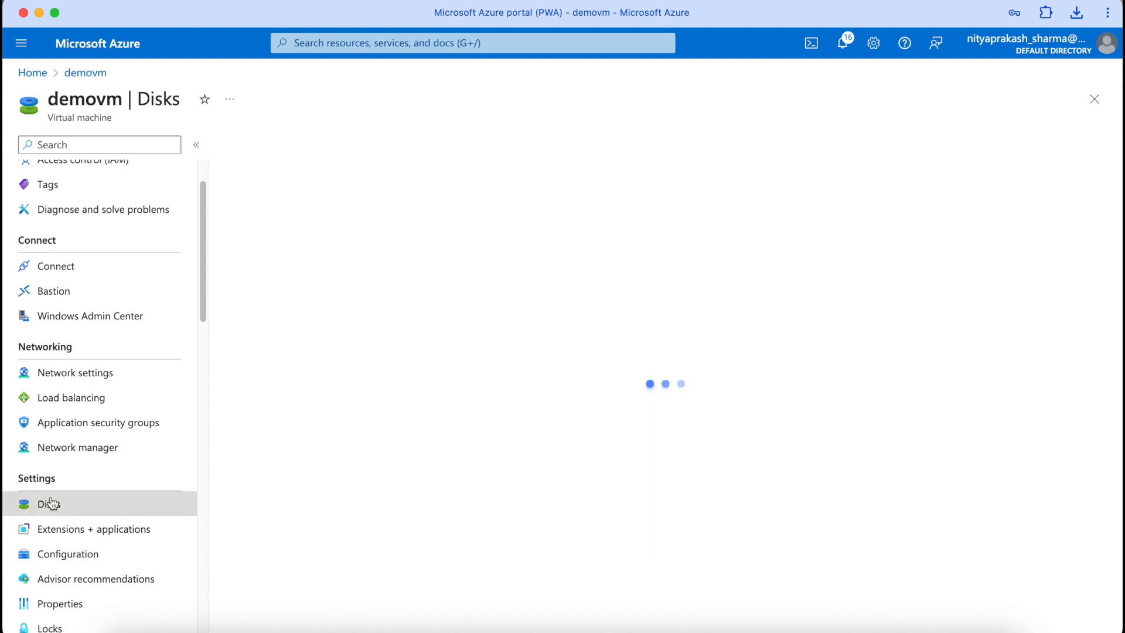
left_click(313, 487)
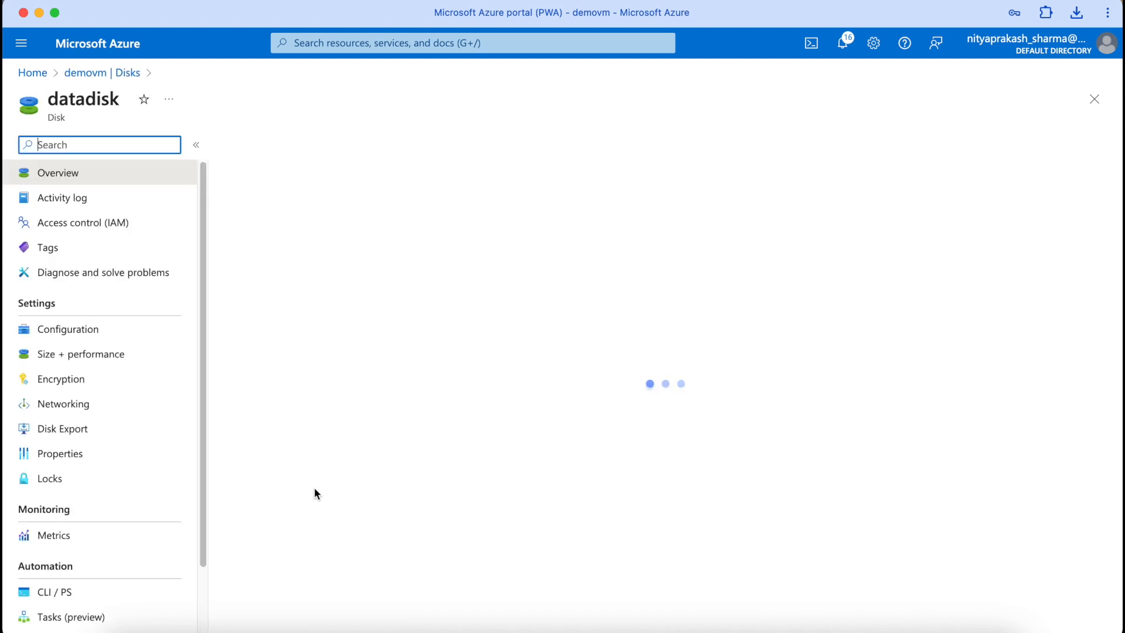
scroll(84, 432, "down", 1)
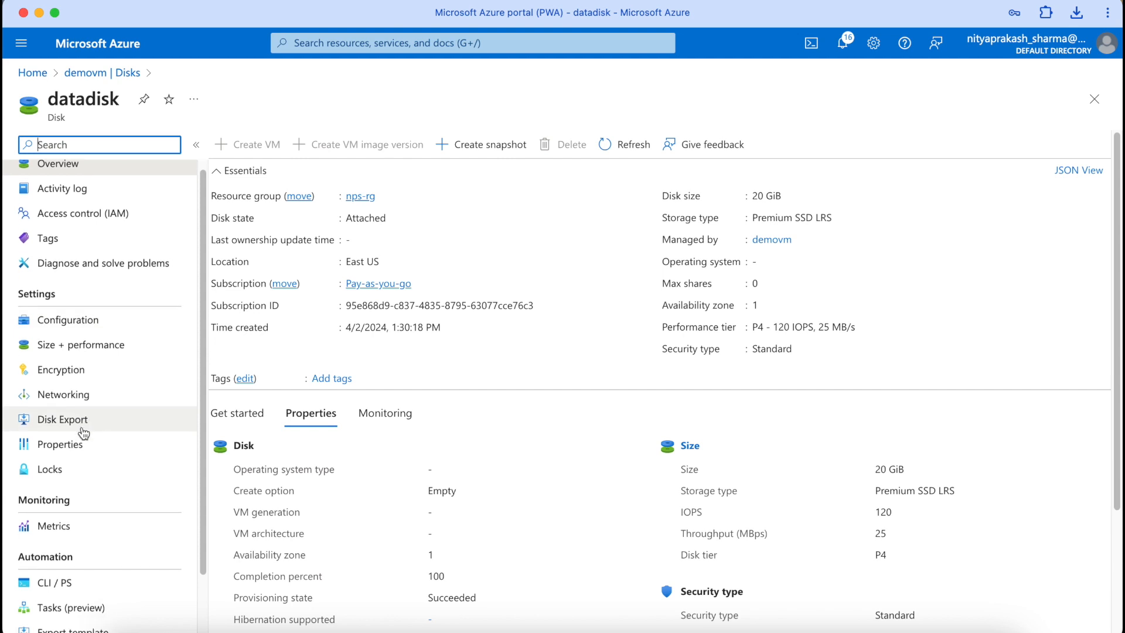
scroll(84, 432, "up", 1)
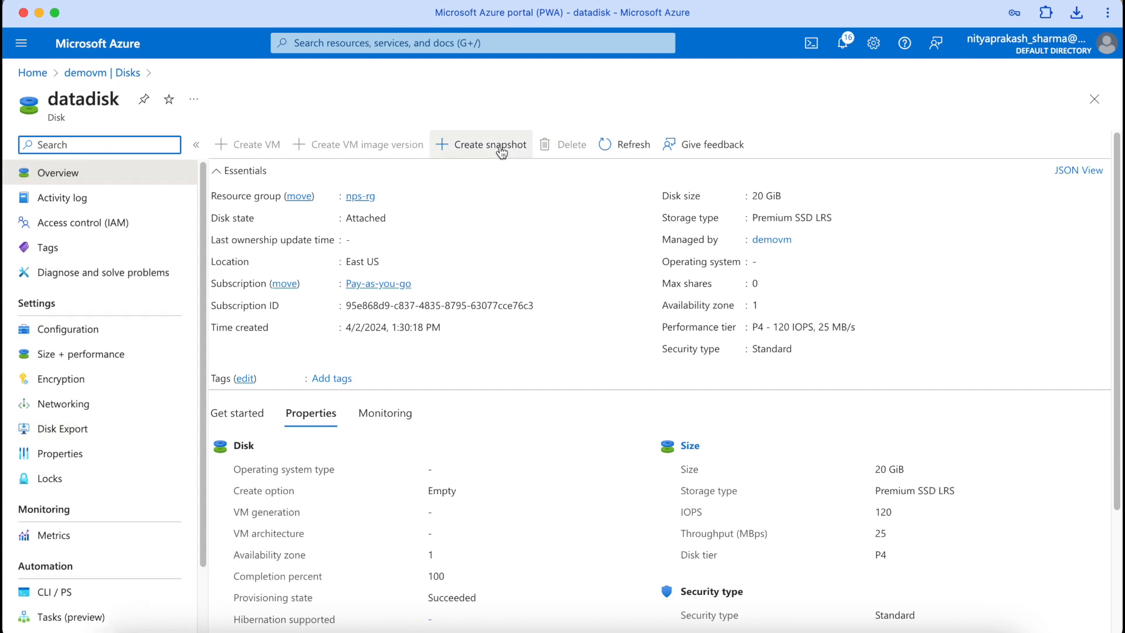
Step: Begin a snapshot of datadisk named datadisksnapst and review the incremental Basics settings
left_click(467, 154)
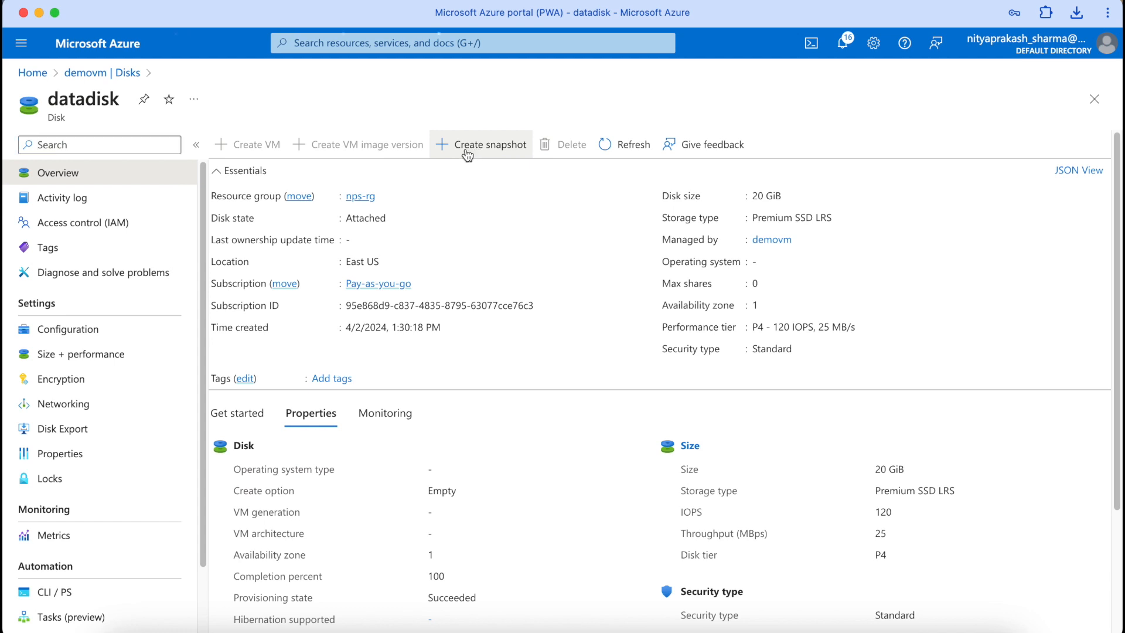
left_click(265, 405)
type("datadisksnap")
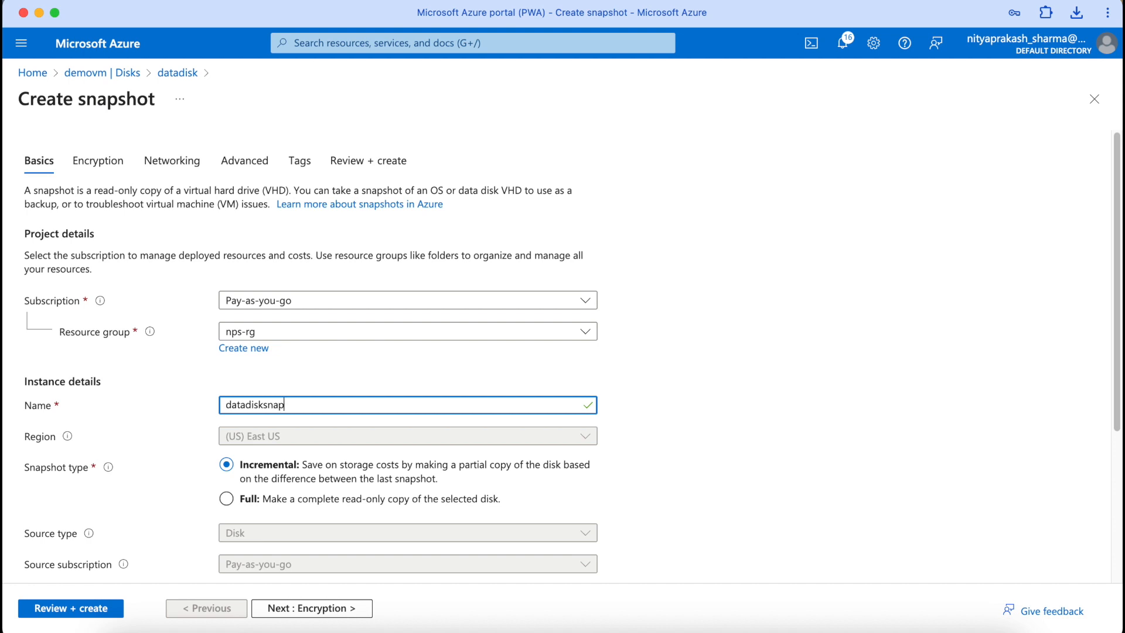
type("st")
key("Tab")
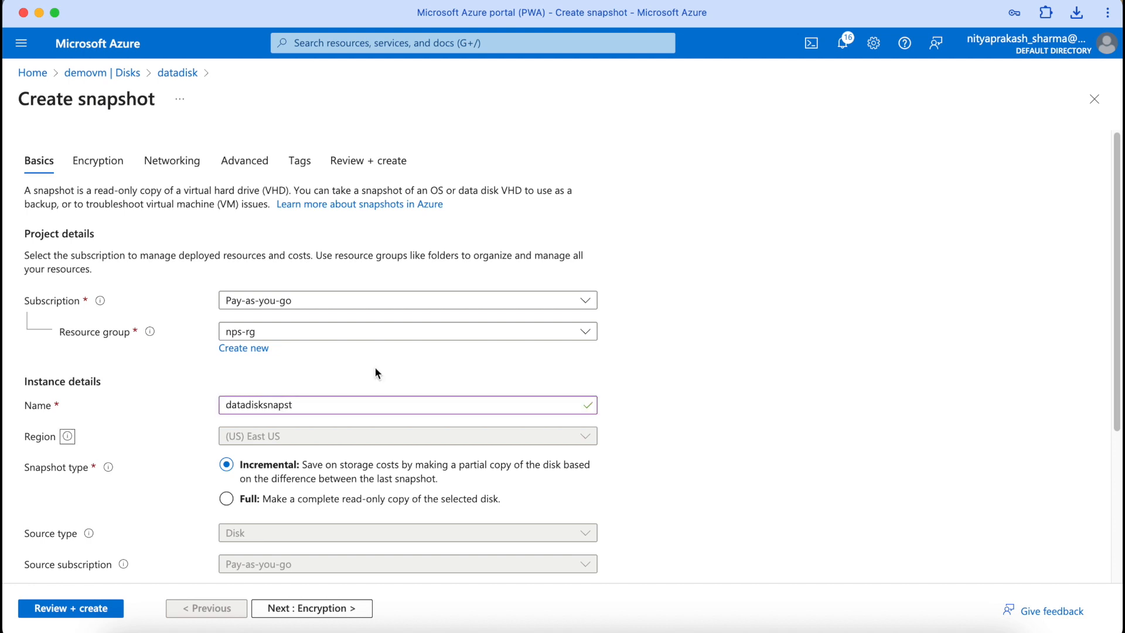
scroll(599, 411, "down", 5)
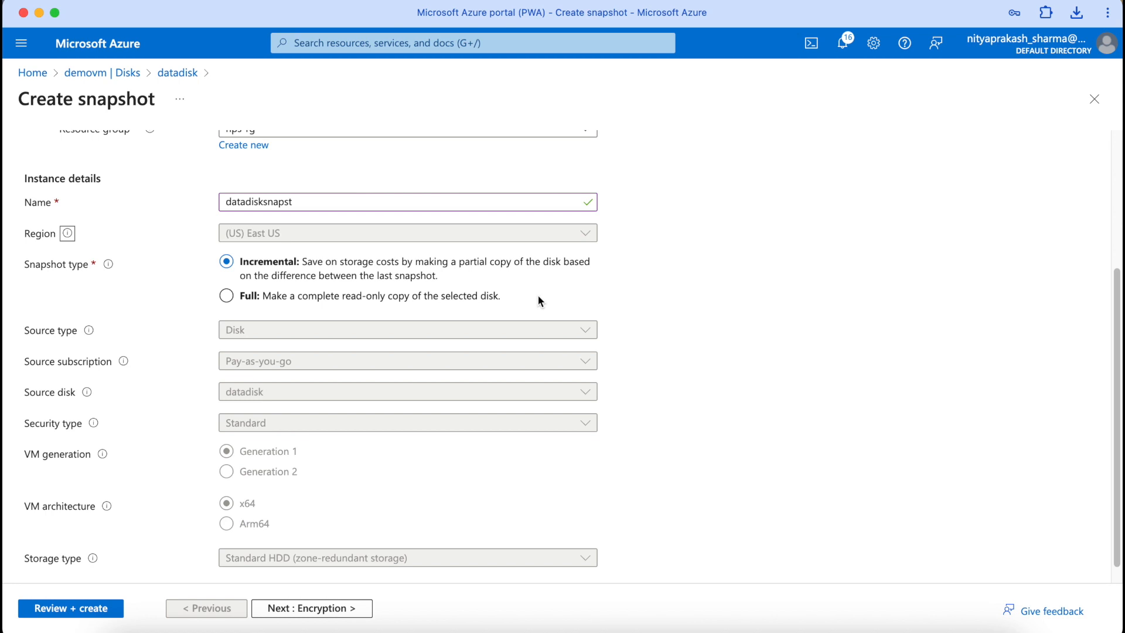
scroll(539, 301, "down", 1)
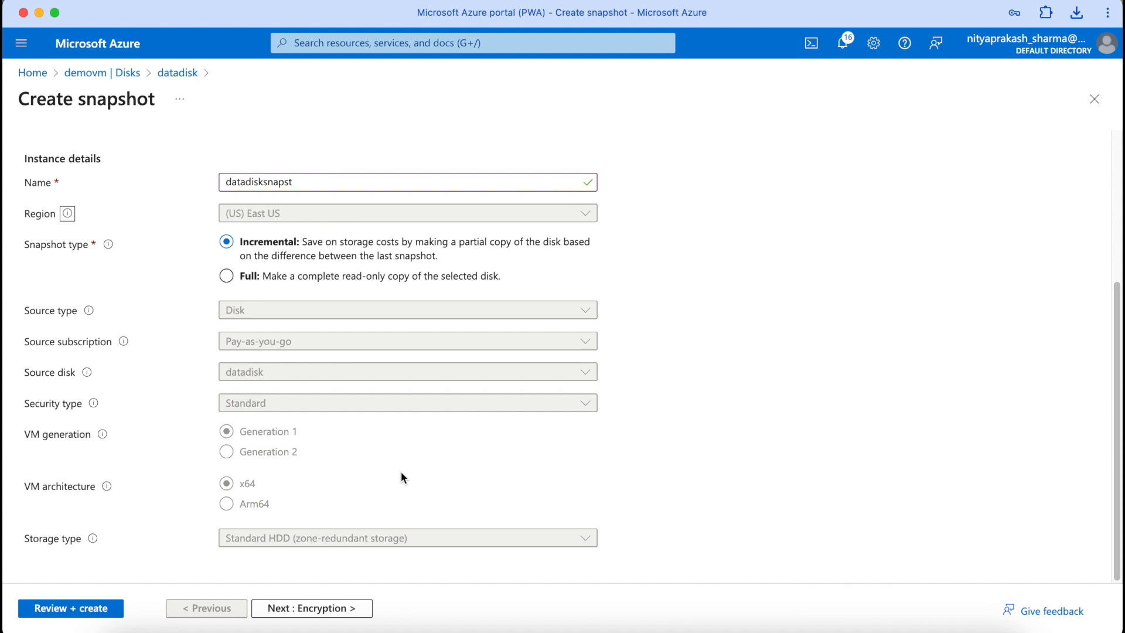
scroll(401, 472, "up", 1)
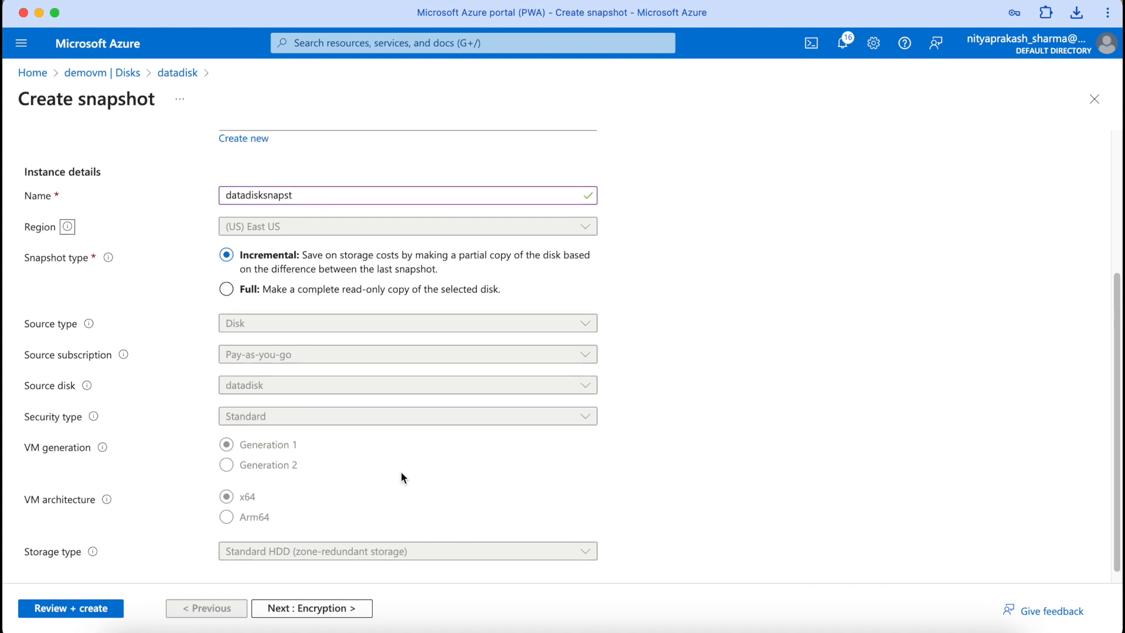
scroll(402, 472, "down", 1)
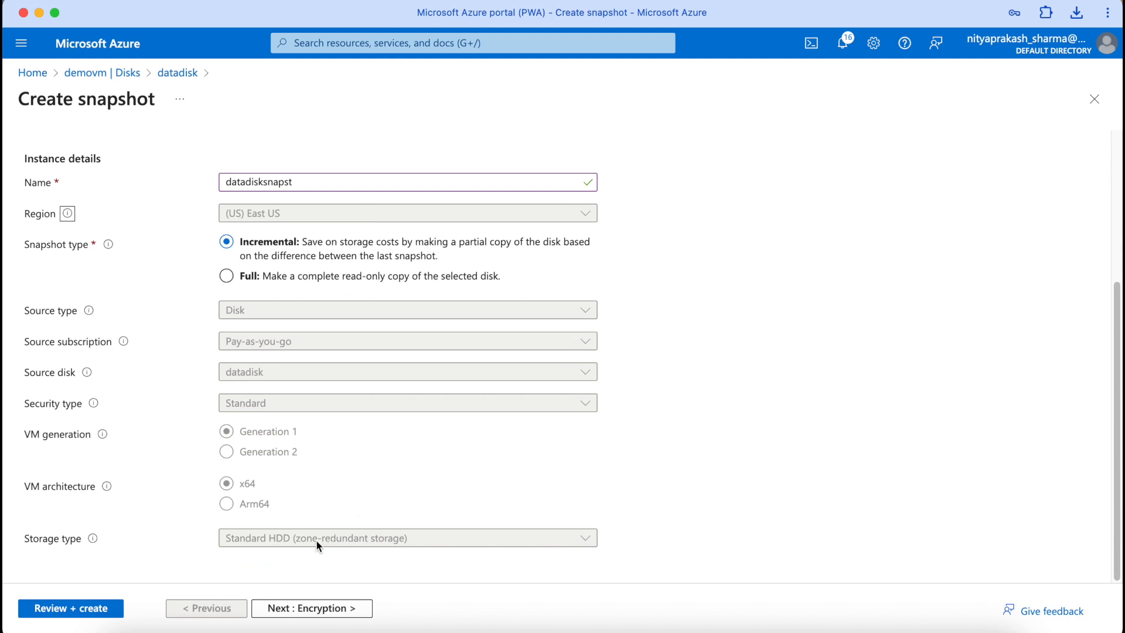
scroll(316, 540, "up", 1)
scroll(315, 540, "down", 1)
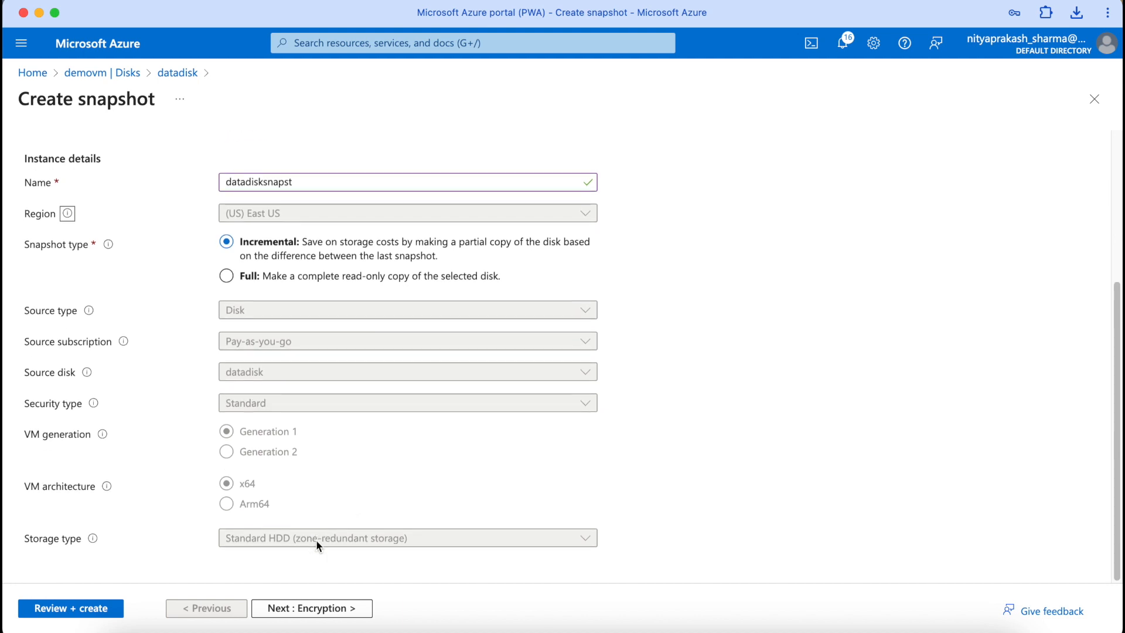
Step: Encrypt the snapshot with customer-managed key diskenckeyset and advance to Review + create
left_click(309, 609)
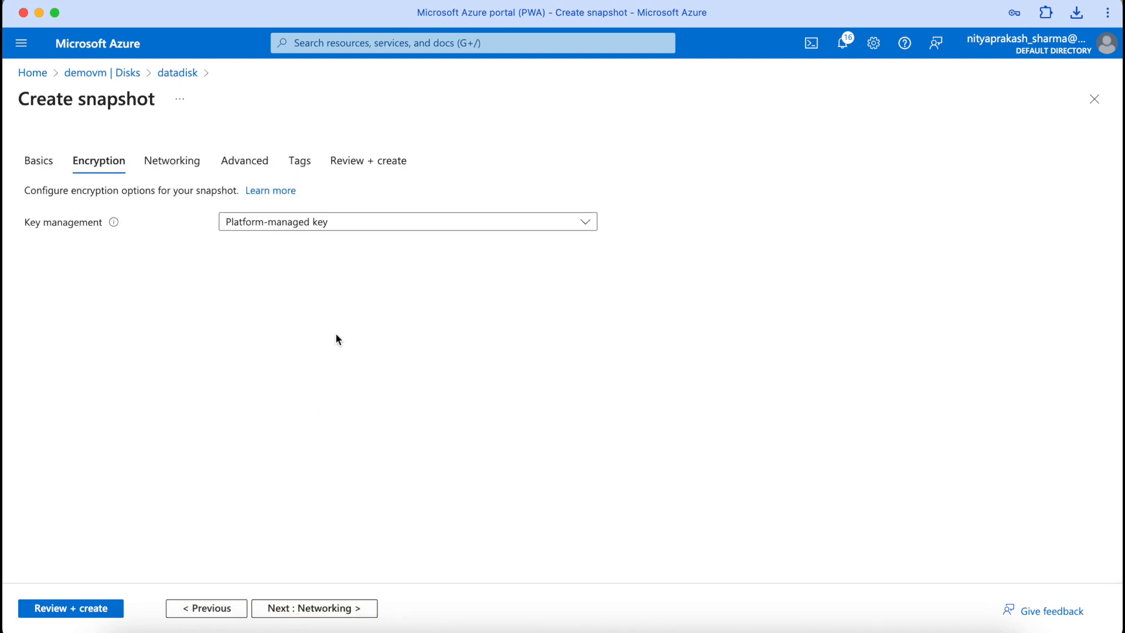
left_click(369, 222)
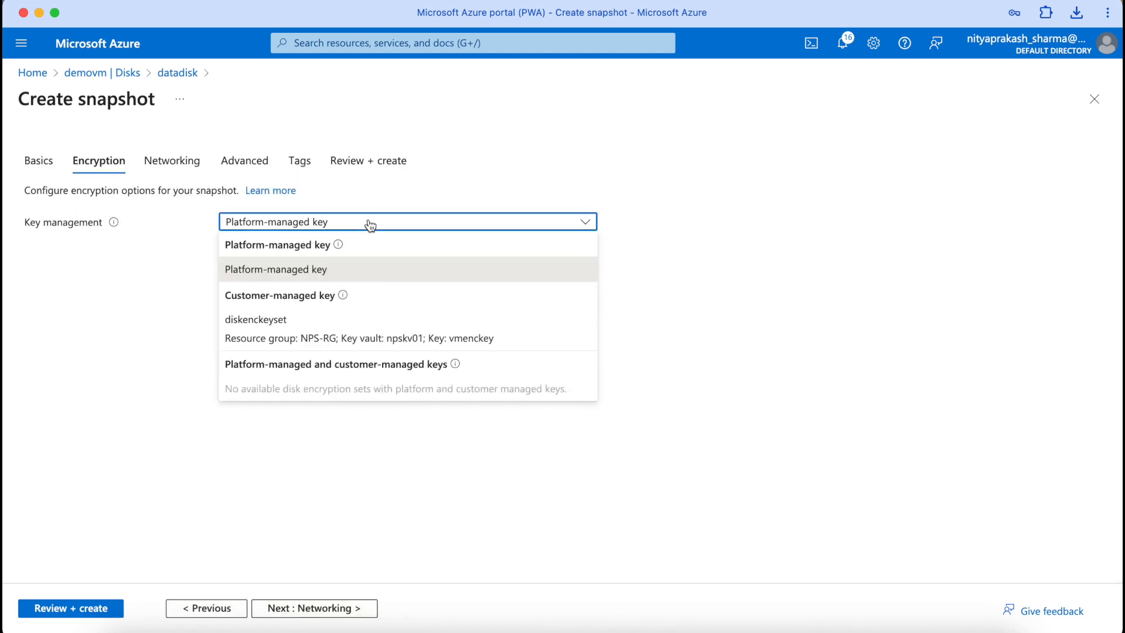
left_click(325, 329)
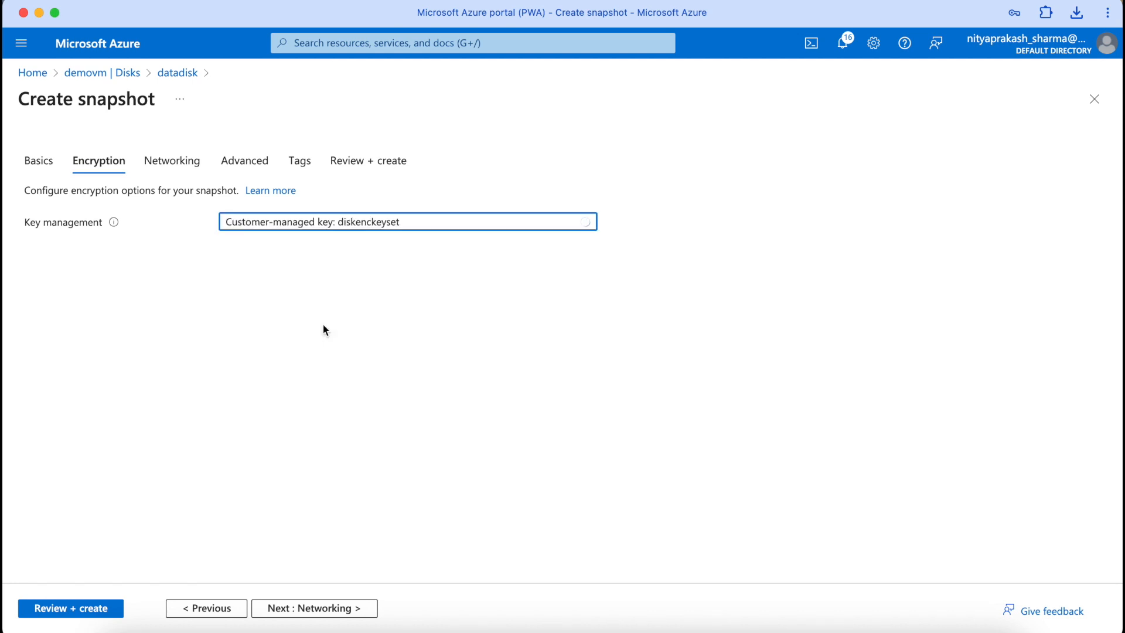
left_click(353, 613)
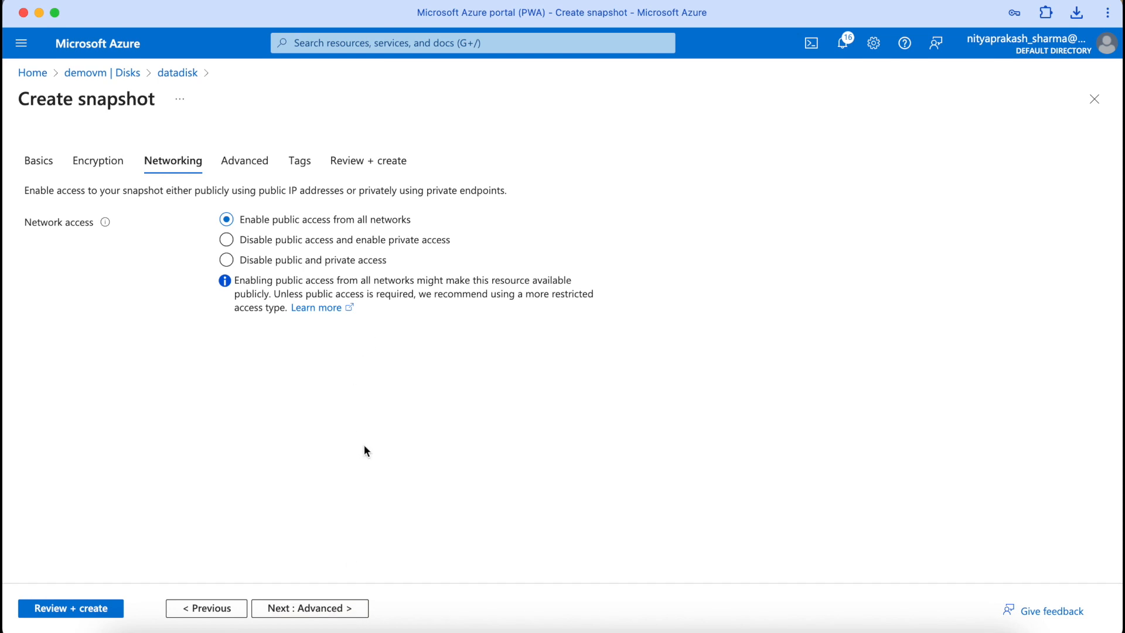
left_click(338, 611)
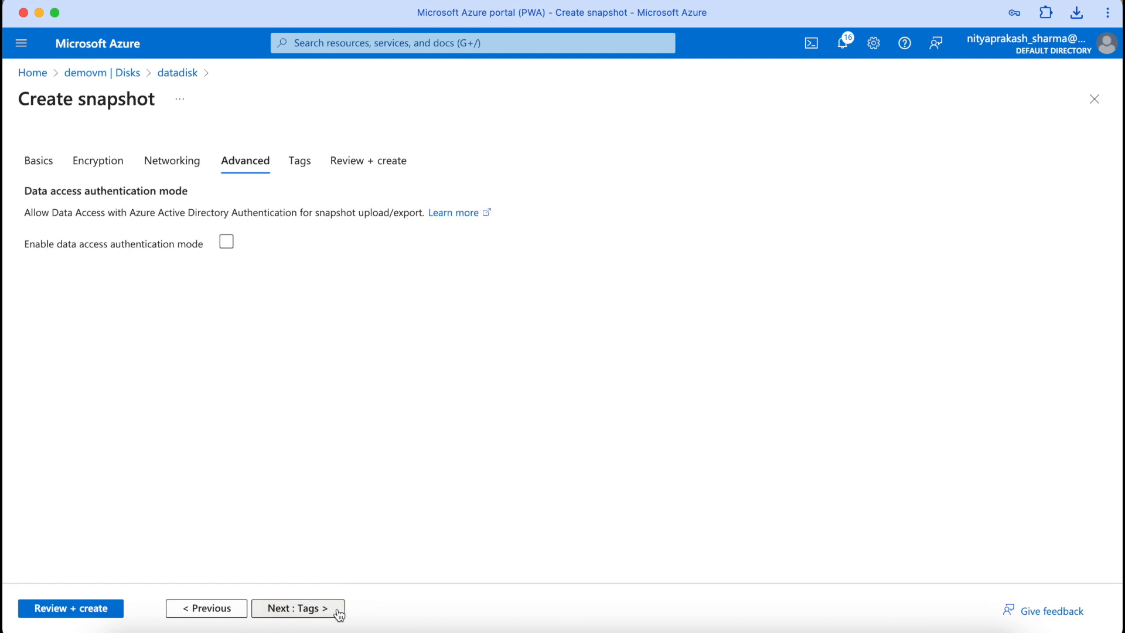
left_click(338, 609)
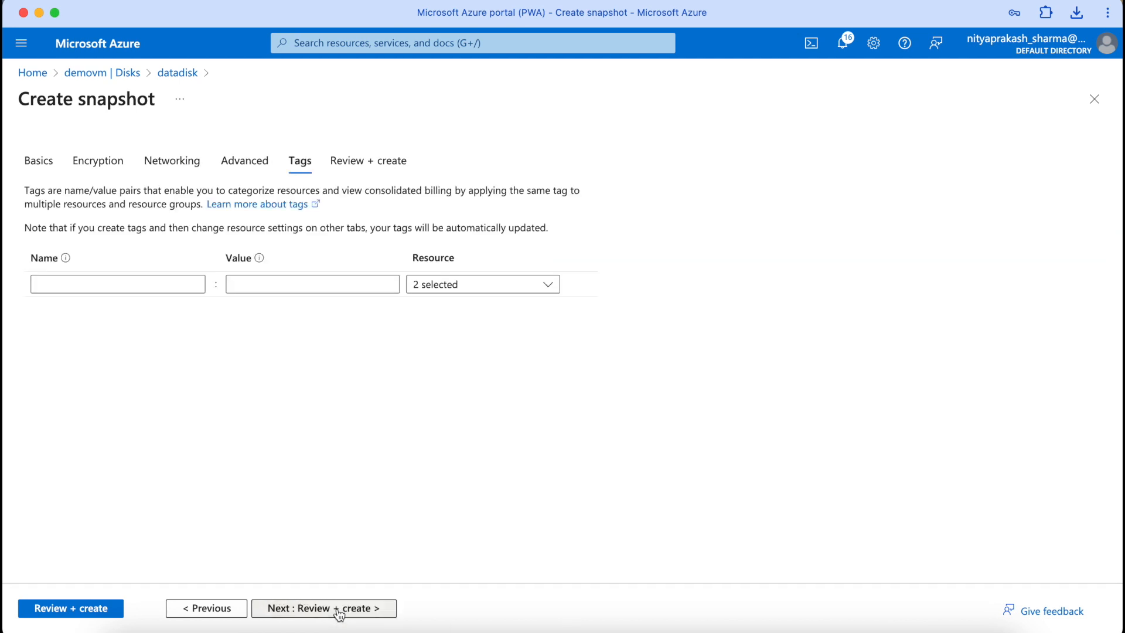
left_click(338, 610)
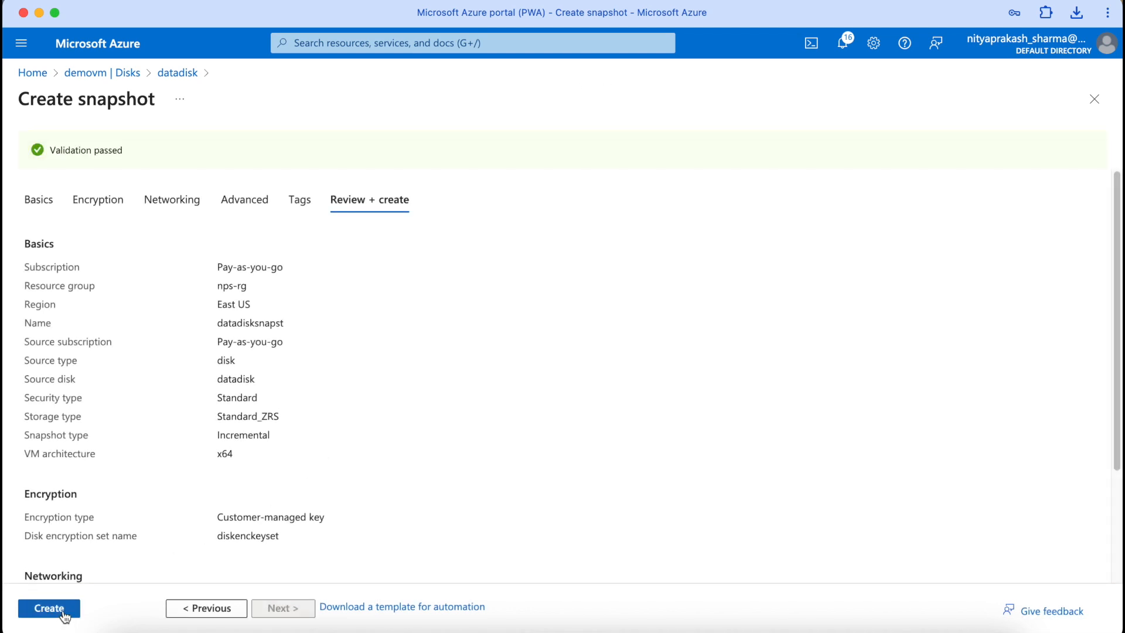
Step: Create the datadisksnapst snapshot and return to the portal Home page
left_click(63, 612)
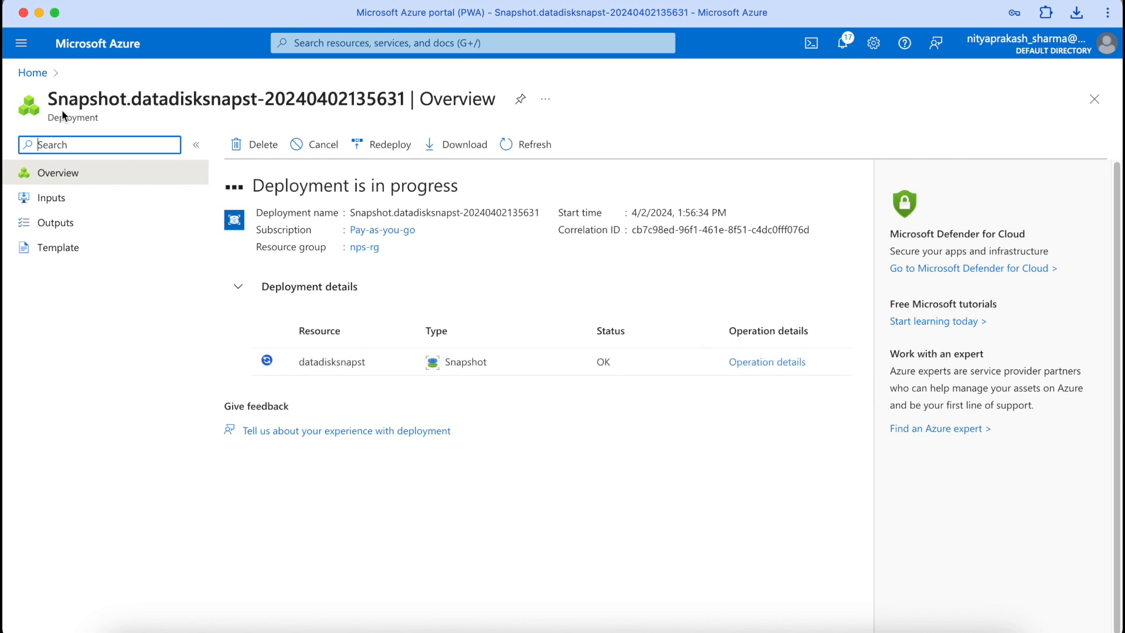
left_click(39, 75)
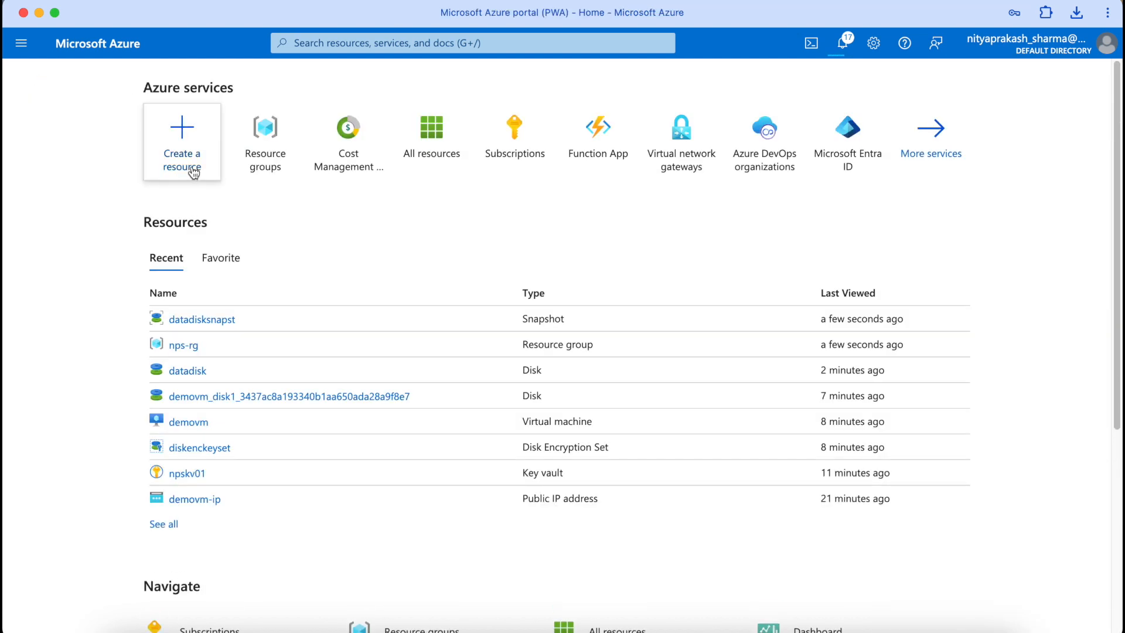
Step: Start a new virtual machine and enter its name, demovm2
left_click(181, 160)
left_click(263, 228)
left_click(246, 418)
type("demovm01")
scroll(281, 474, "down", 10)
Step: Fill in the administrator username and password, then continue to the Disks step
left_click(307, 382)
left_click(352, 65)
left_click(358, 445)
type("Demouser@")
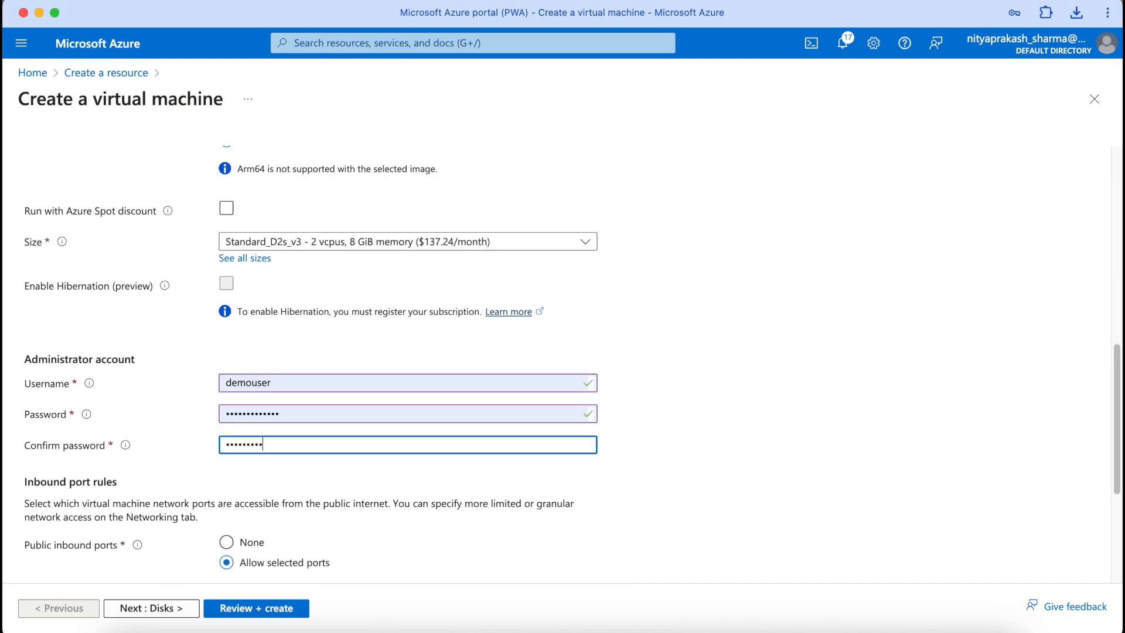
type("1234")
scroll(381, 556, "down", 5)
left_click(151, 607)
scroll(147, 461, "down", 3)
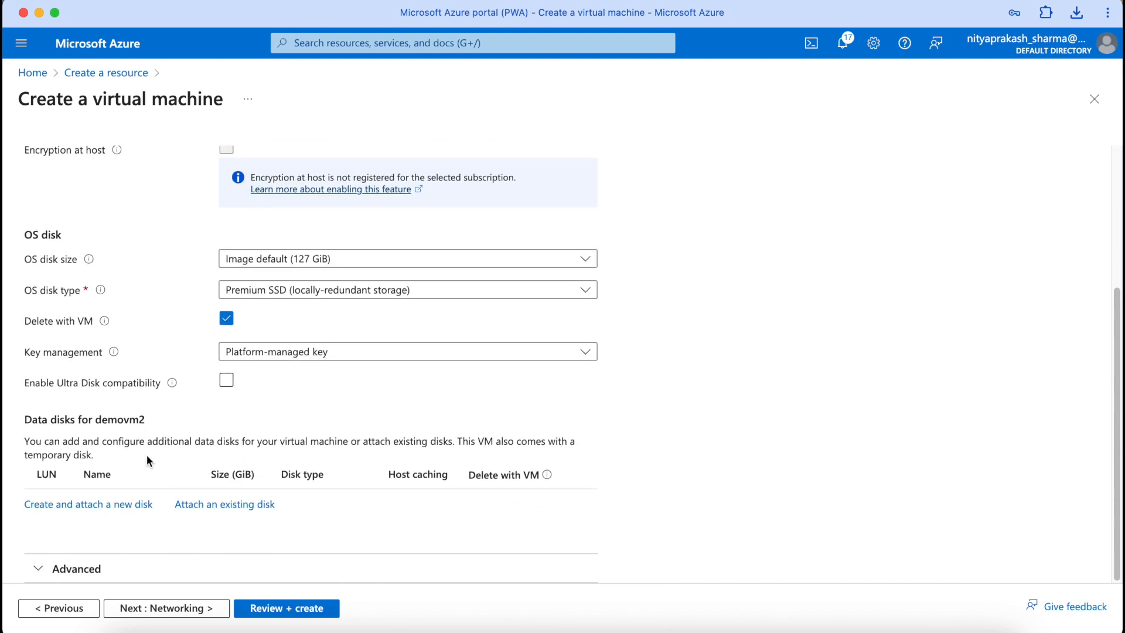
Step: Attach a new data disk sourced from snapshot datadisksnapst, encrypted with customer-managed key diskenckeyset
left_click(104, 504)
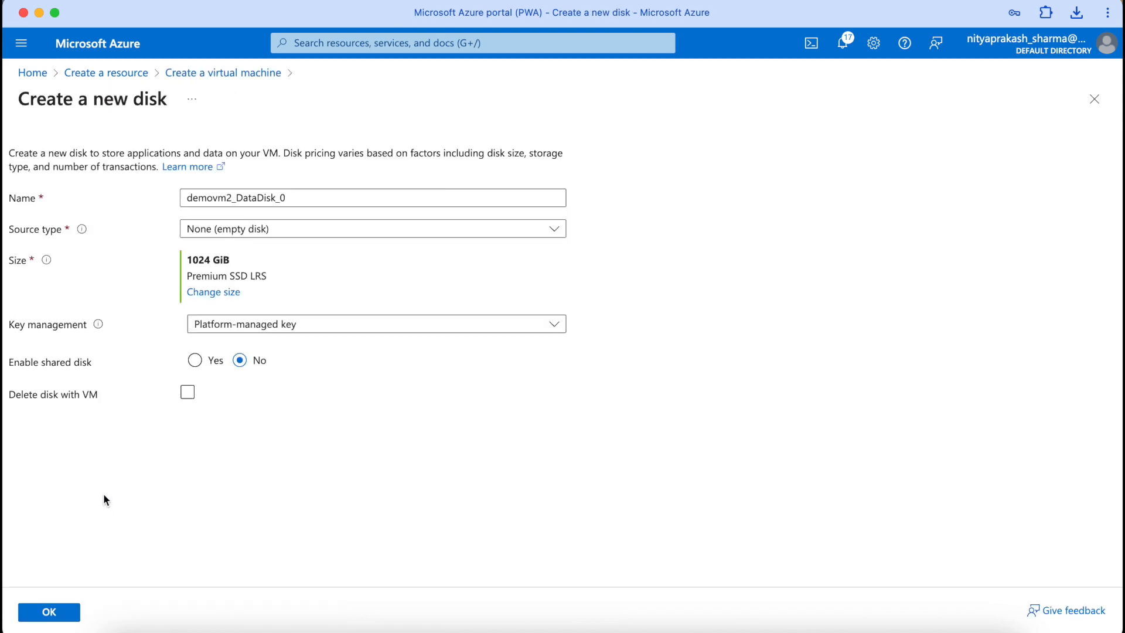
left_click(338, 234)
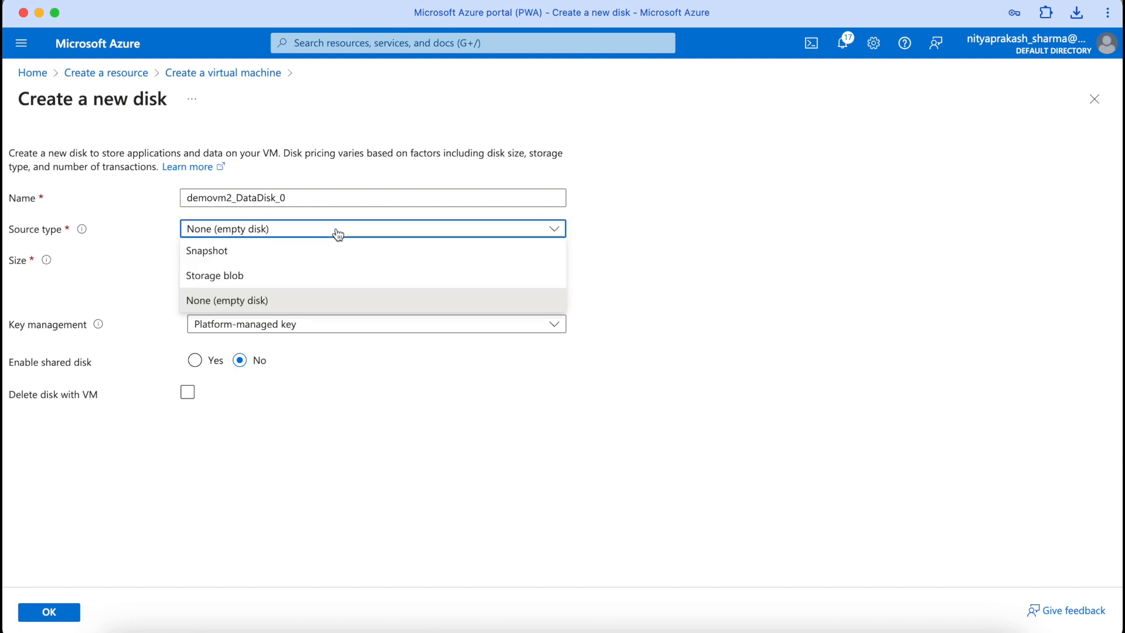
left_click(315, 256)
left_click(315, 260)
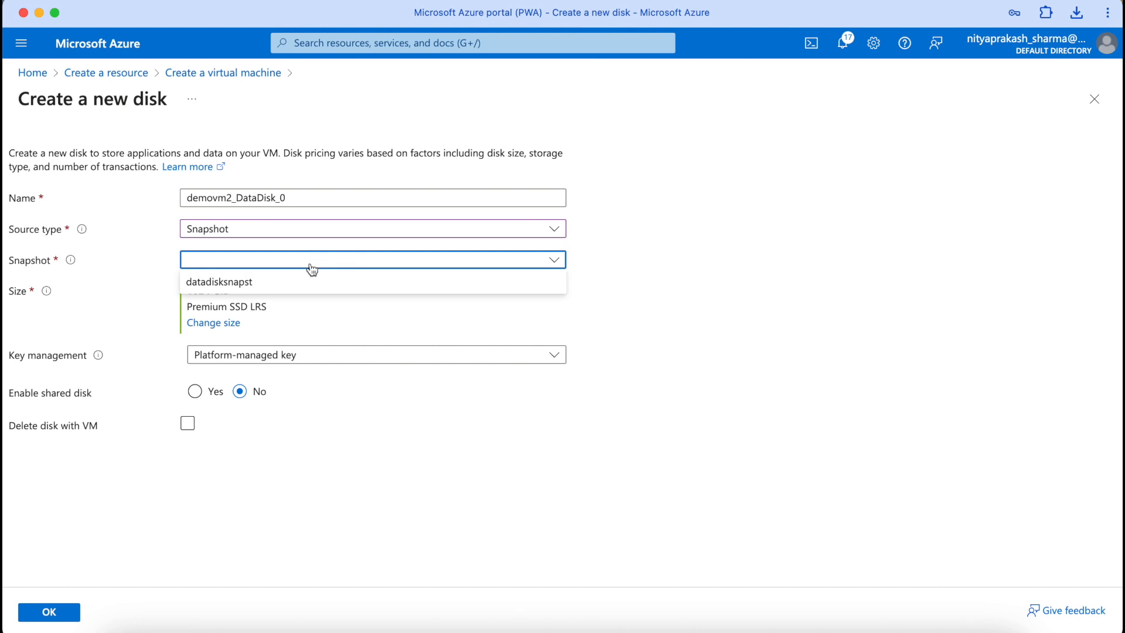
left_click(297, 287)
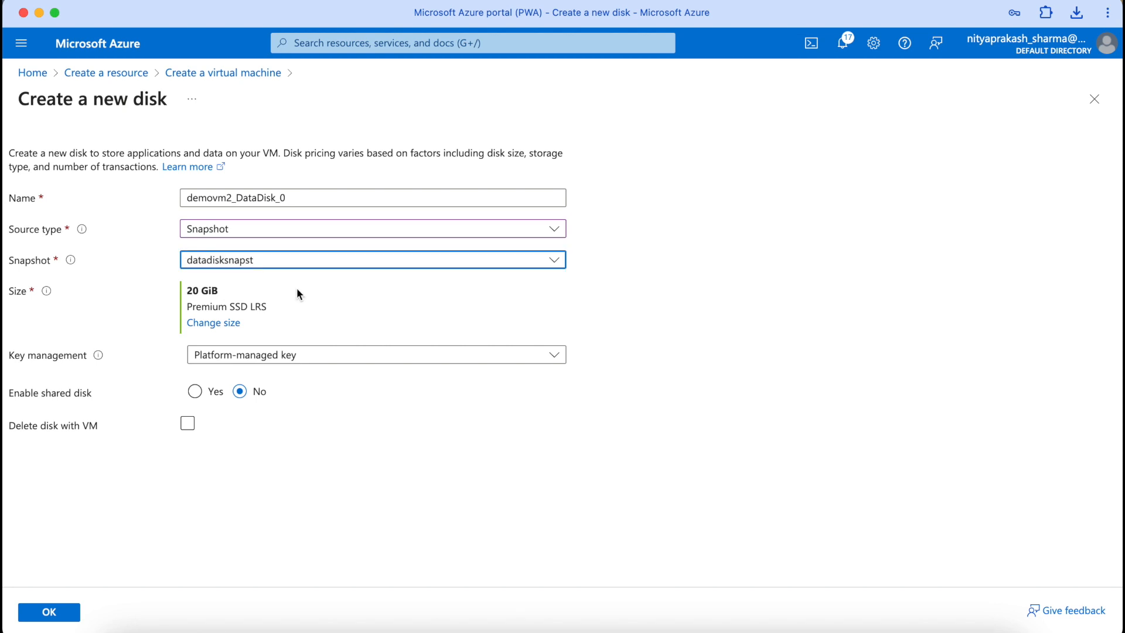
left_click(285, 357)
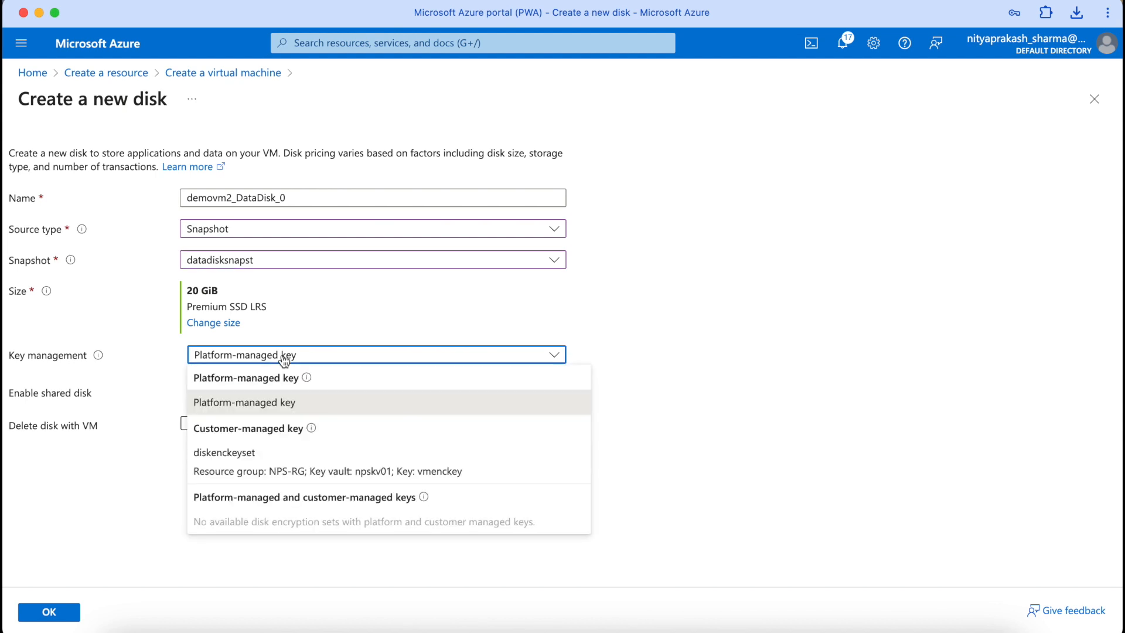
left_click(244, 457)
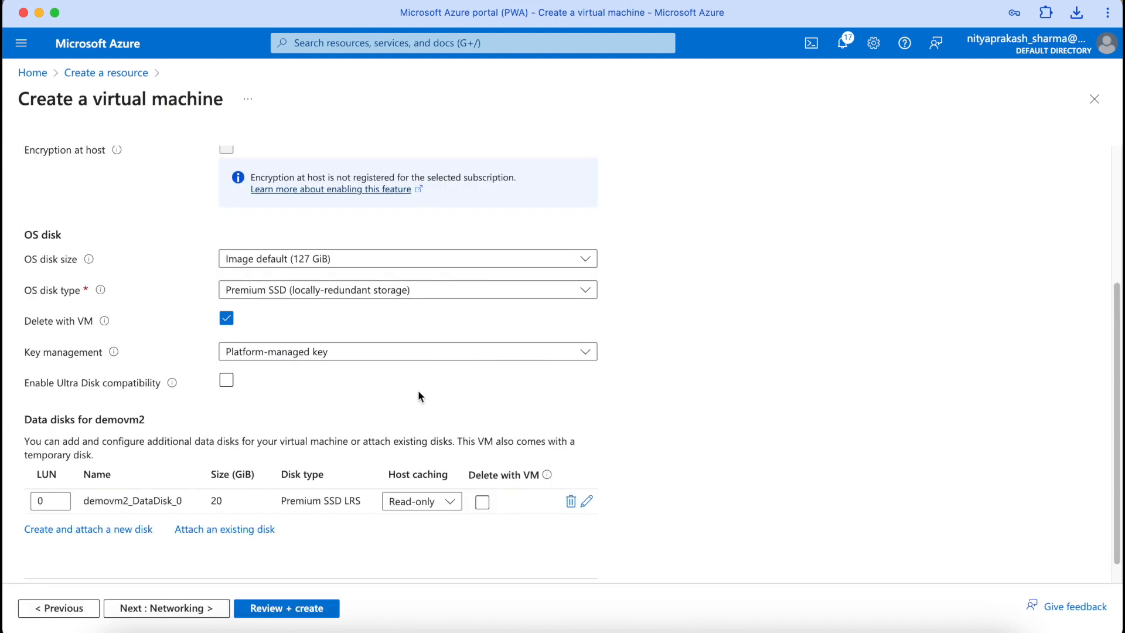
Step: Run validation of the demovm2 settings on Review + create
scroll(418, 392, "down", 1)
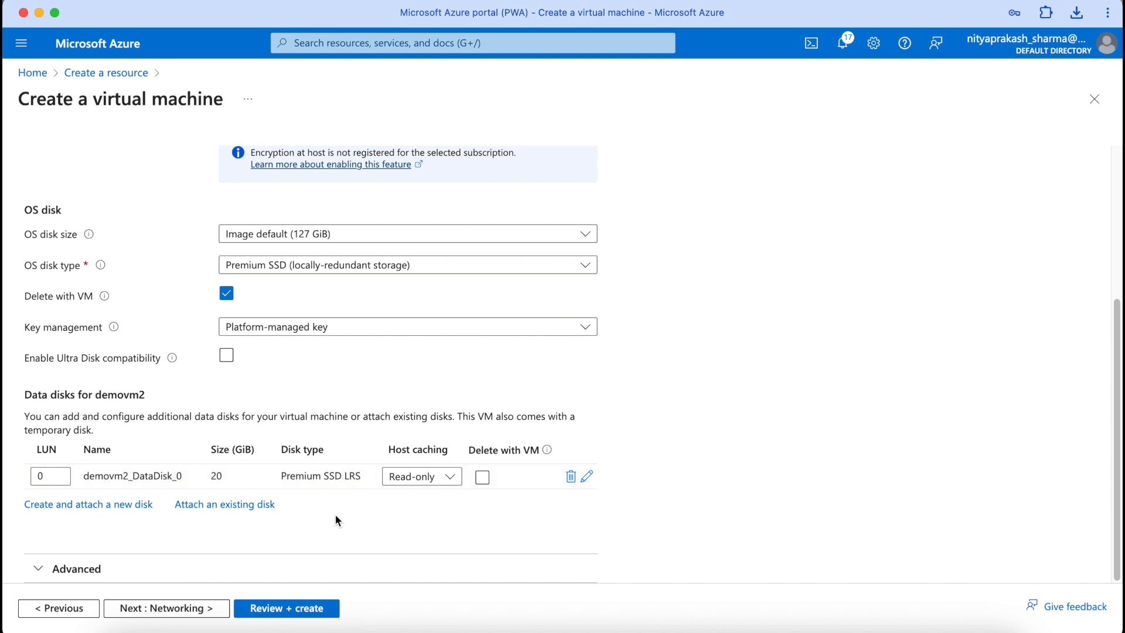
left_click(303, 612)
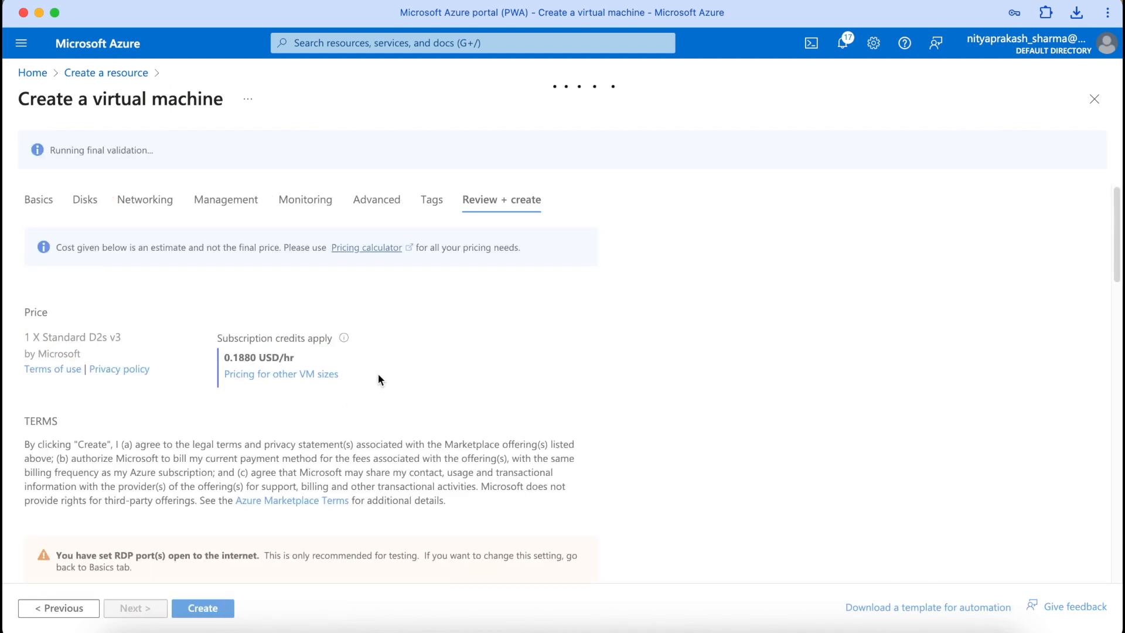
scroll(378, 375, "down", 3)
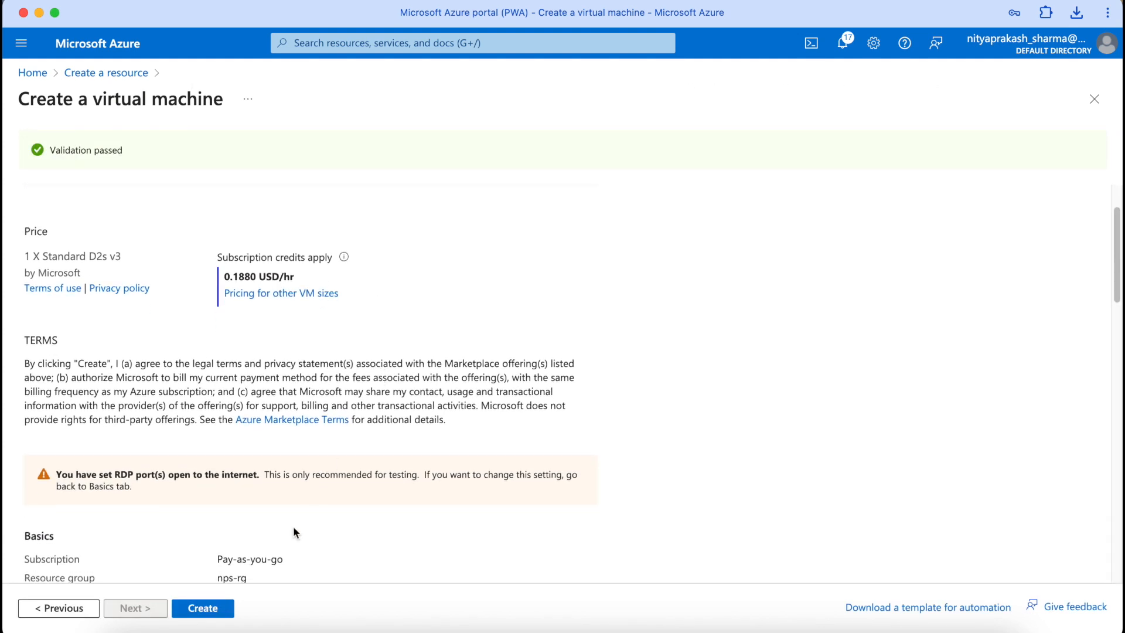
Step: Step back through Networking, Management, Monitoring, Advanced and Tags to the final review
left_click(64, 609)
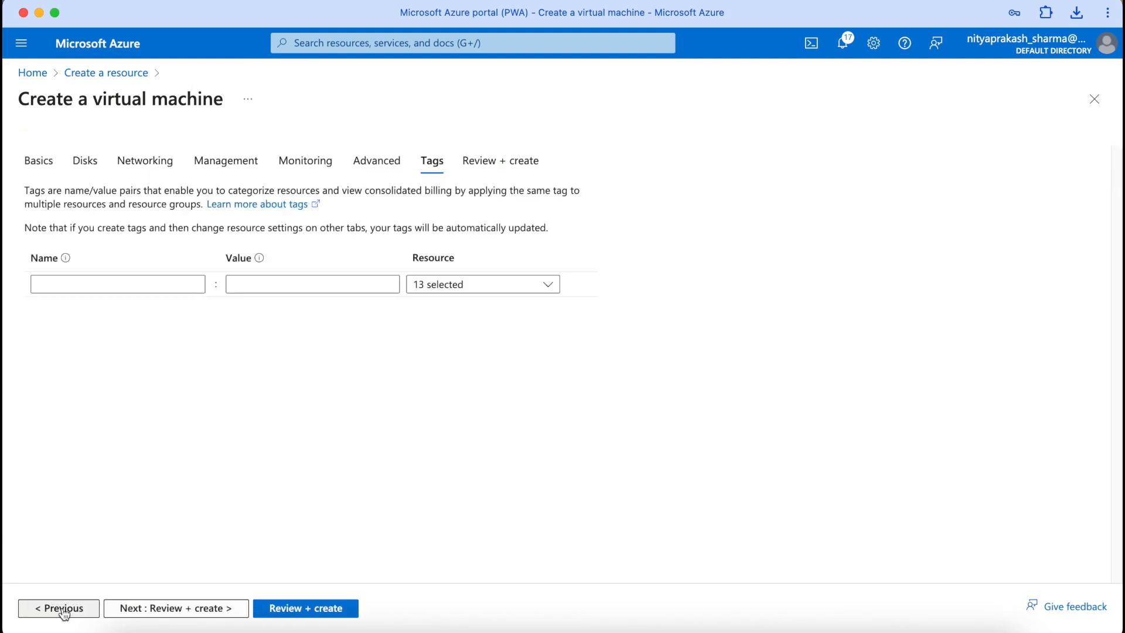
left_click(171, 168)
scroll(478, 389, "down", 10)
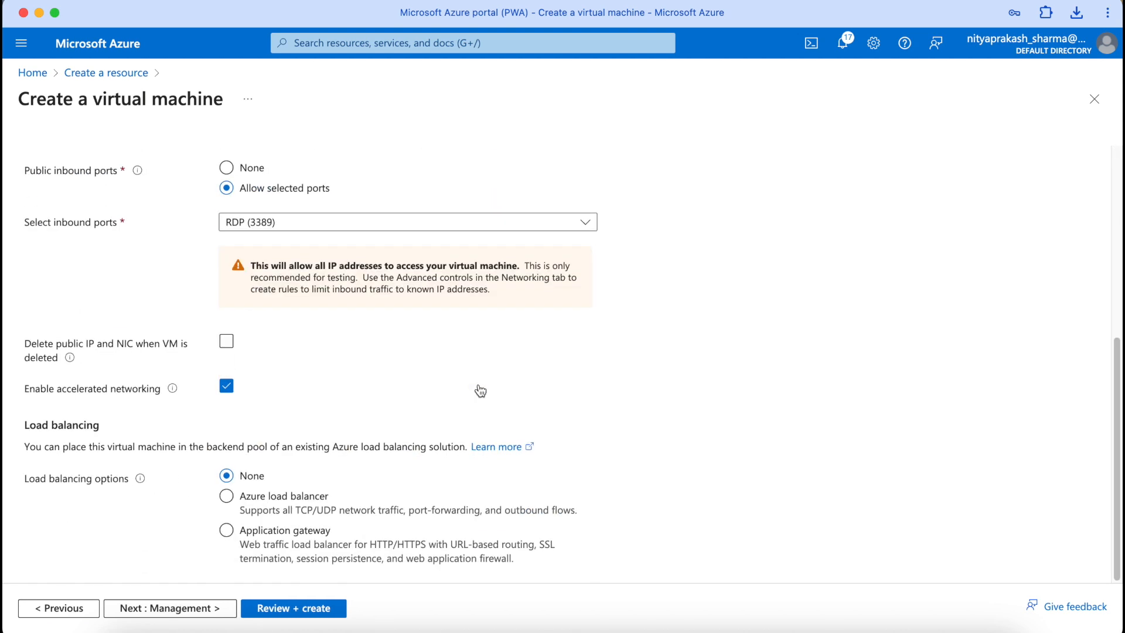
left_click(199, 609)
left_click(199, 609)
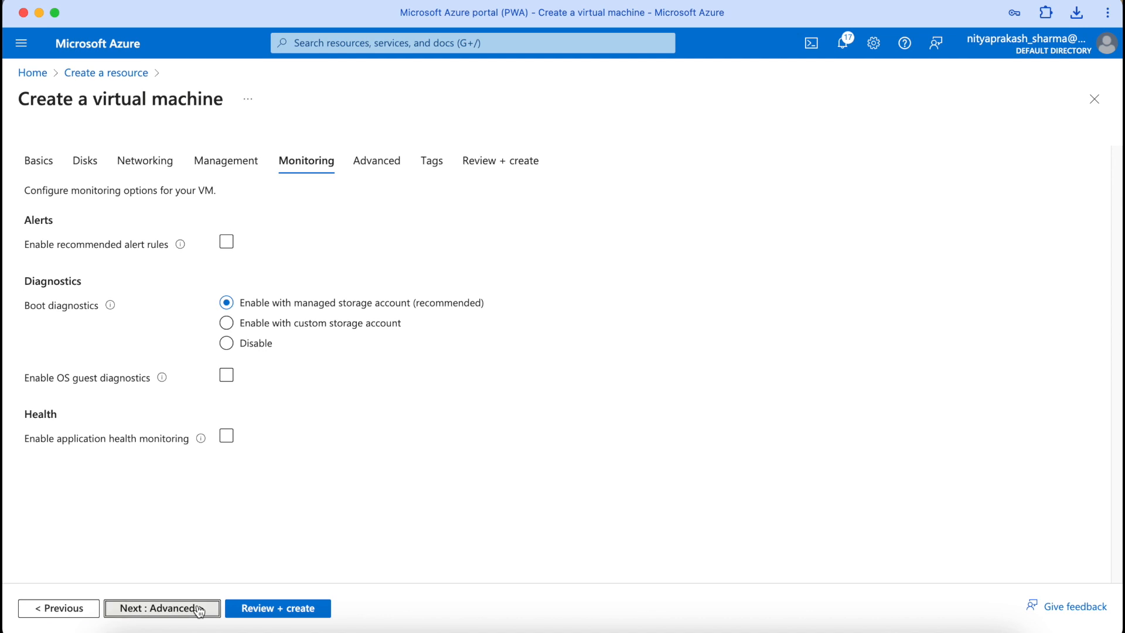
left_click(199, 609)
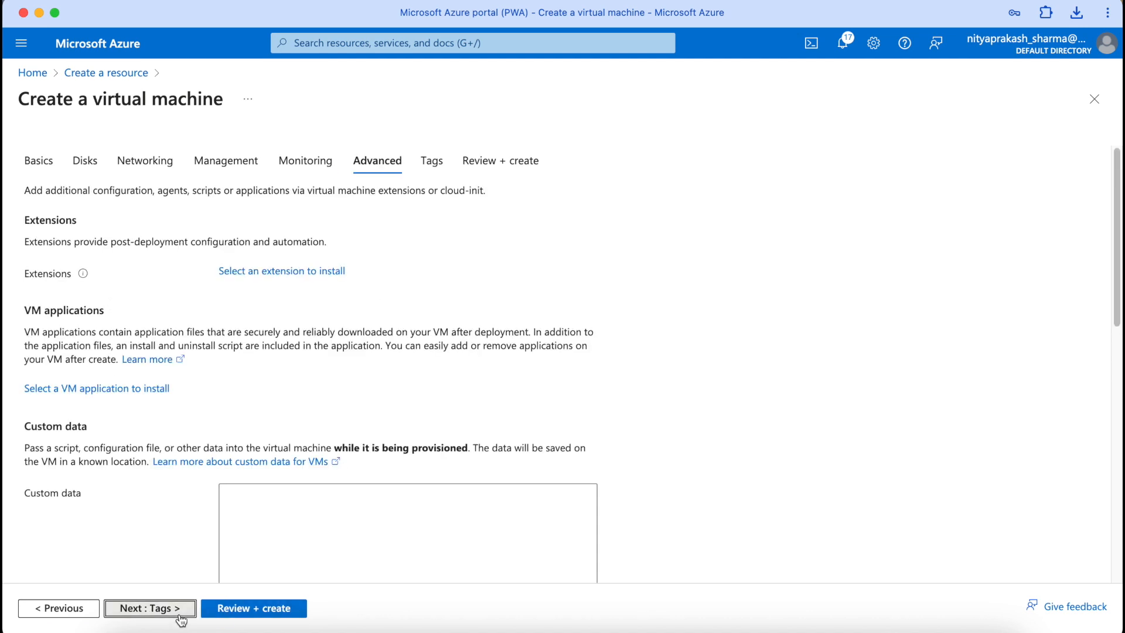
left_click(181, 619)
left_click(215, 615)
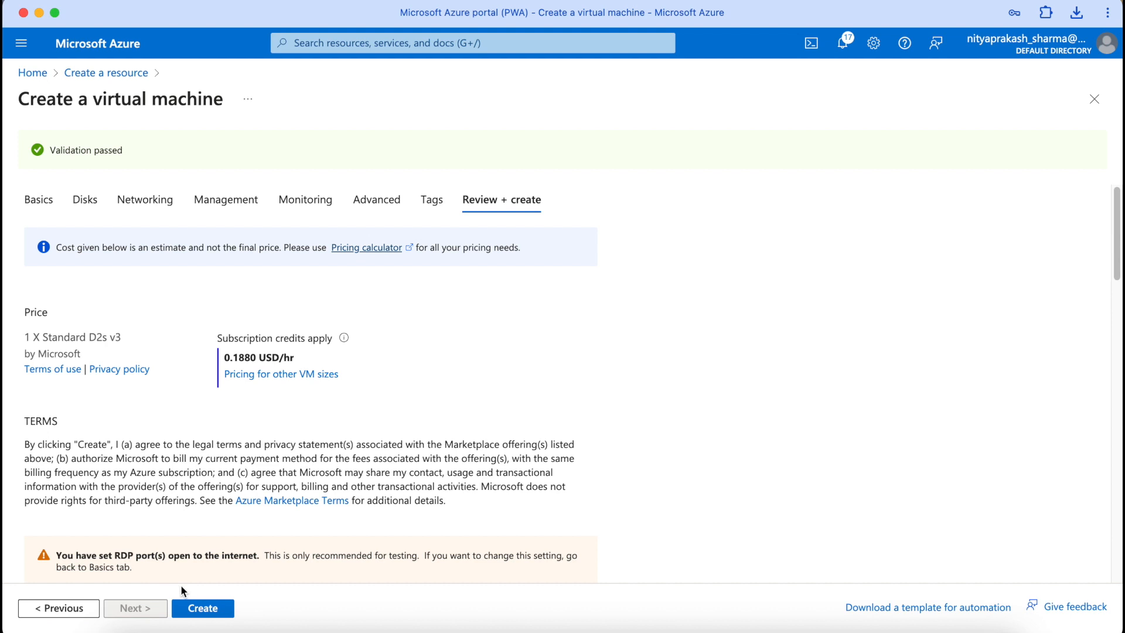
Step: Deploy the demovm2 virtual machine and view its overview page
left_click(199, 612)
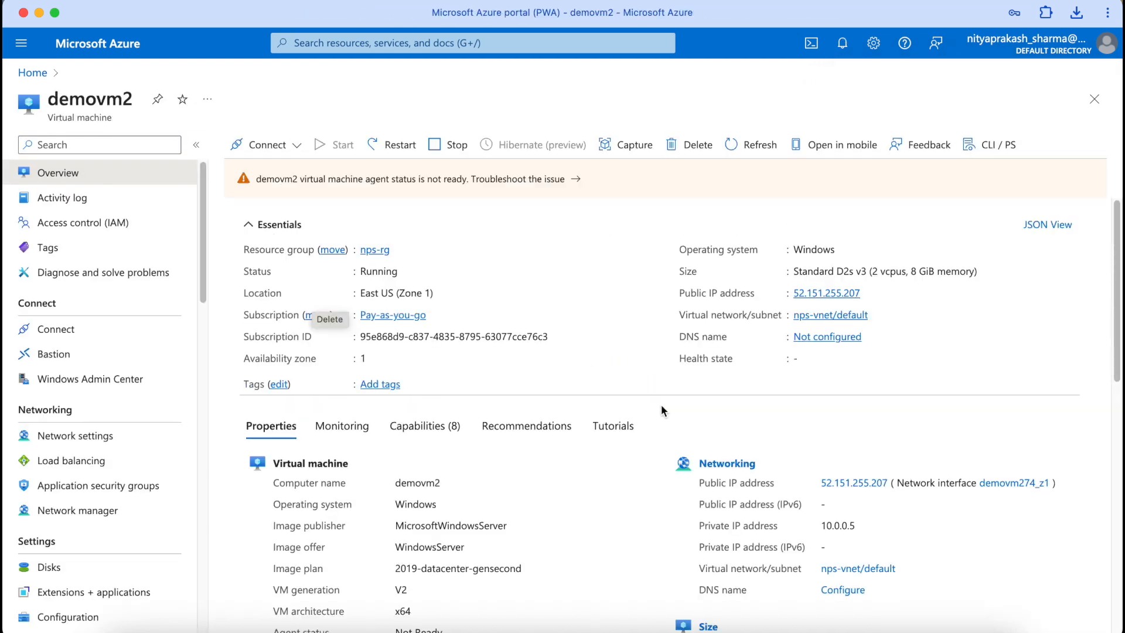
scroll(661, 410, "down", 2)
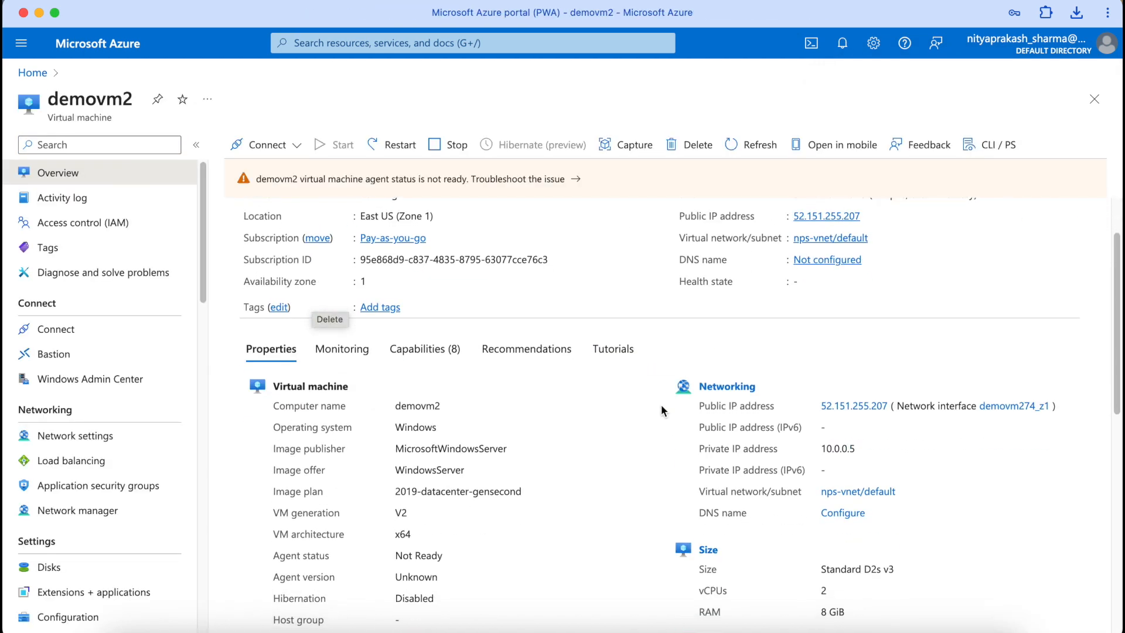
Step: Check demovm2's disks to confirm the 20 GiB data disk uses SSE with CMK
left_click(56, 567)
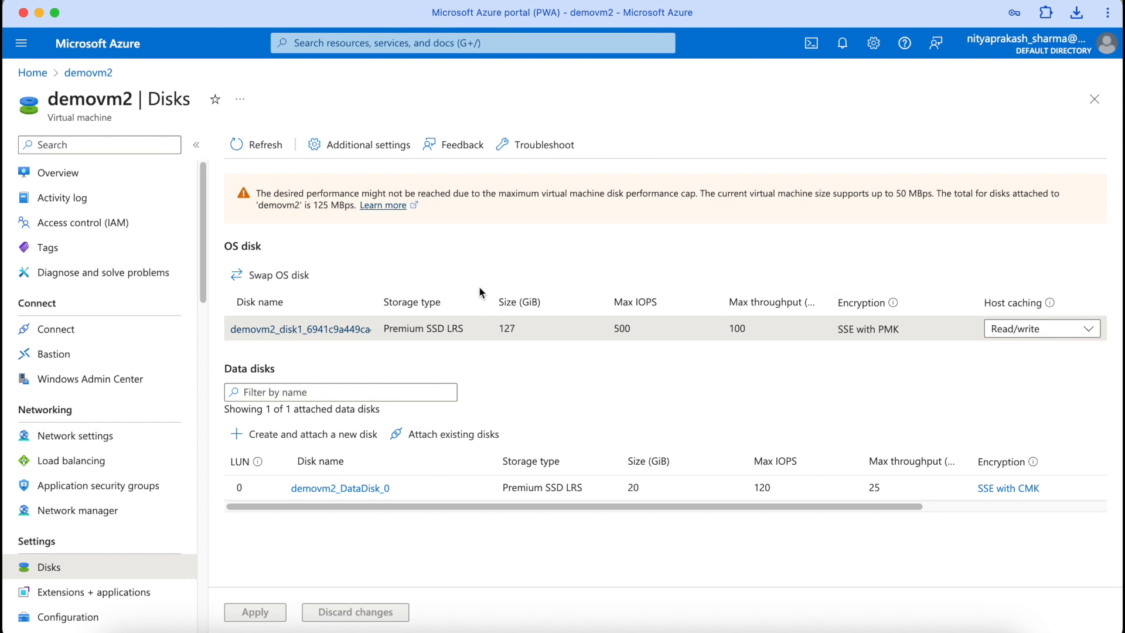
left_click(262, 146)
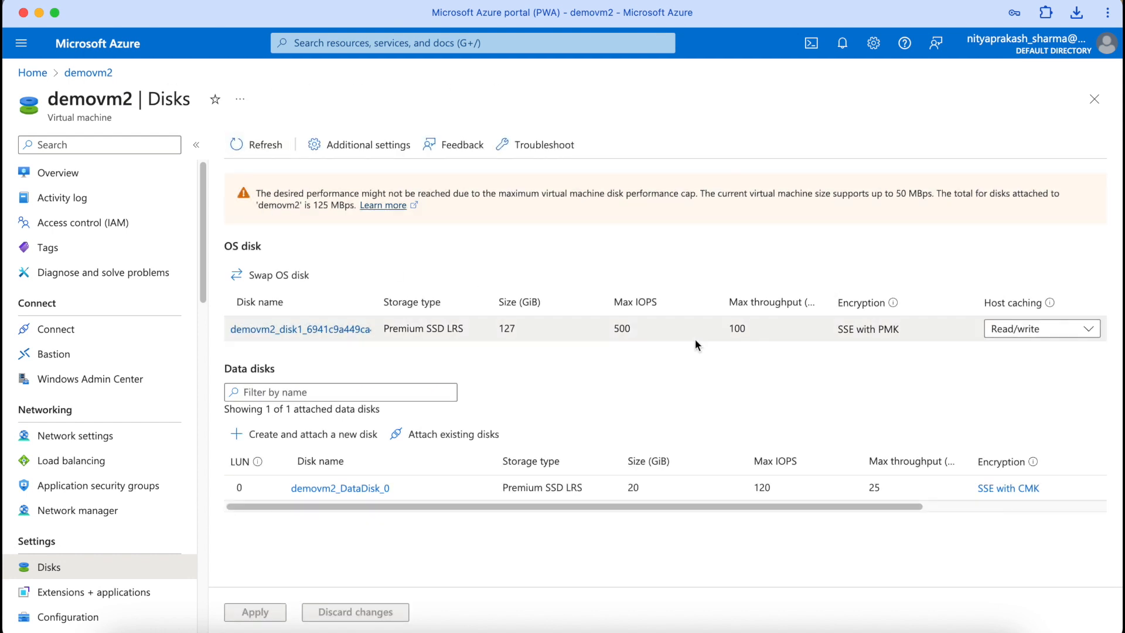
left_click(61, 178)
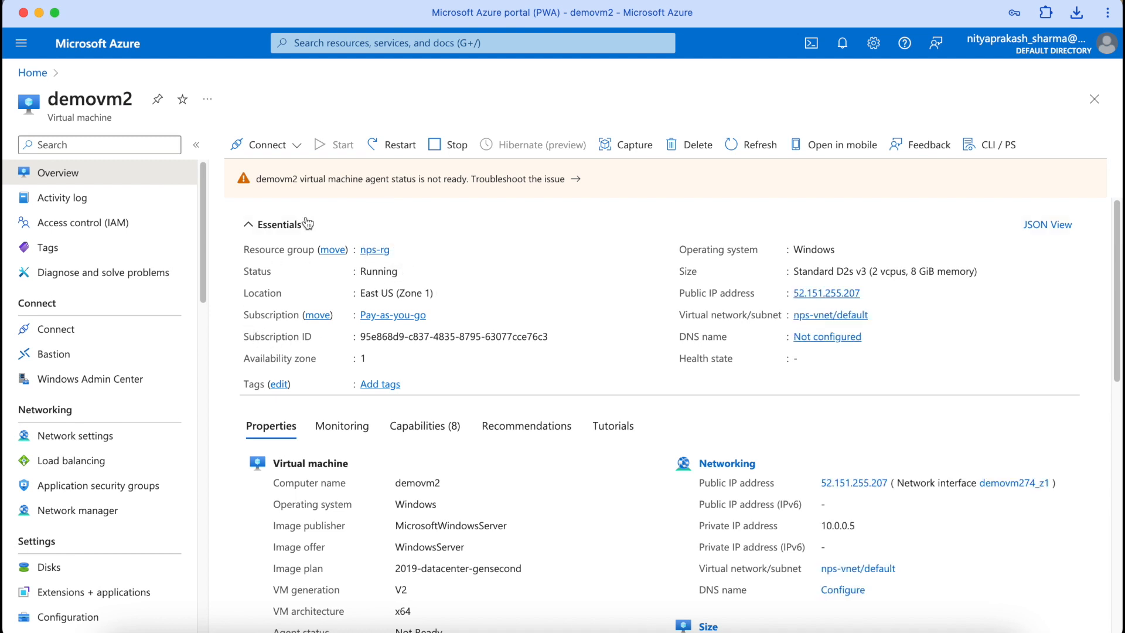
Step: Connect to demovm2 over RDP and sign in with the admin password
left_click(293, 147)
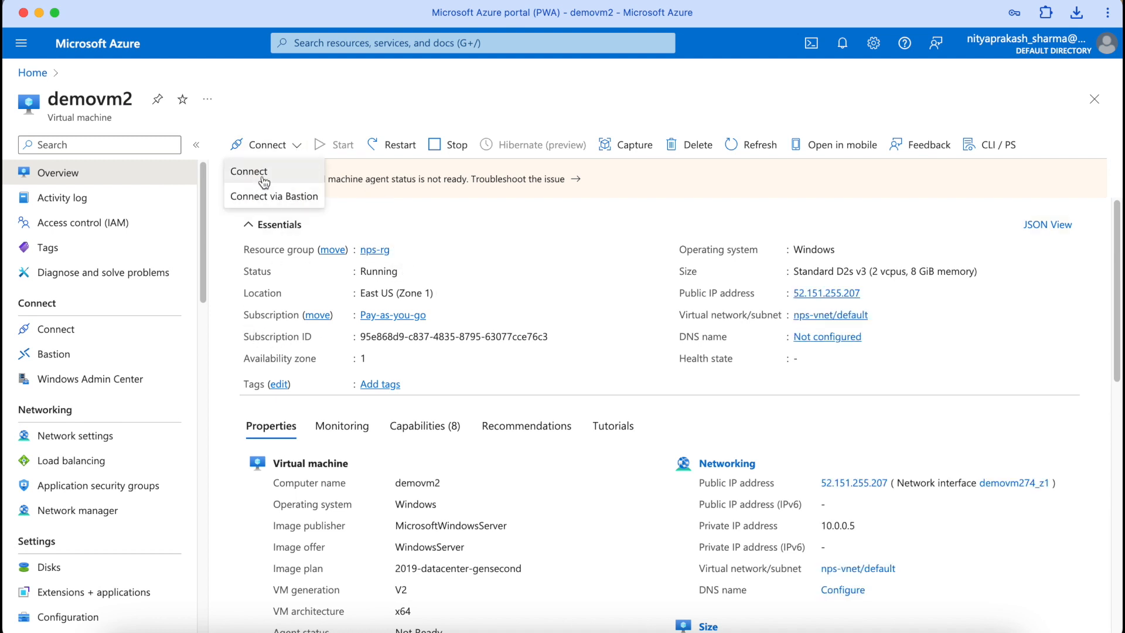
left_click(386, 522)
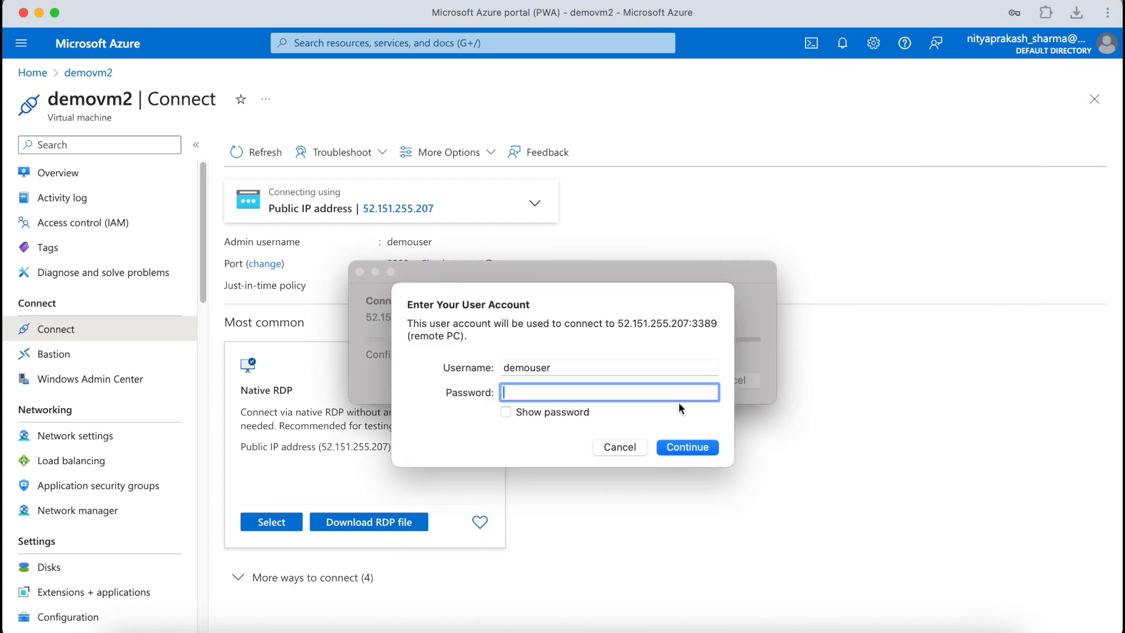
type("**************")
key("Return")
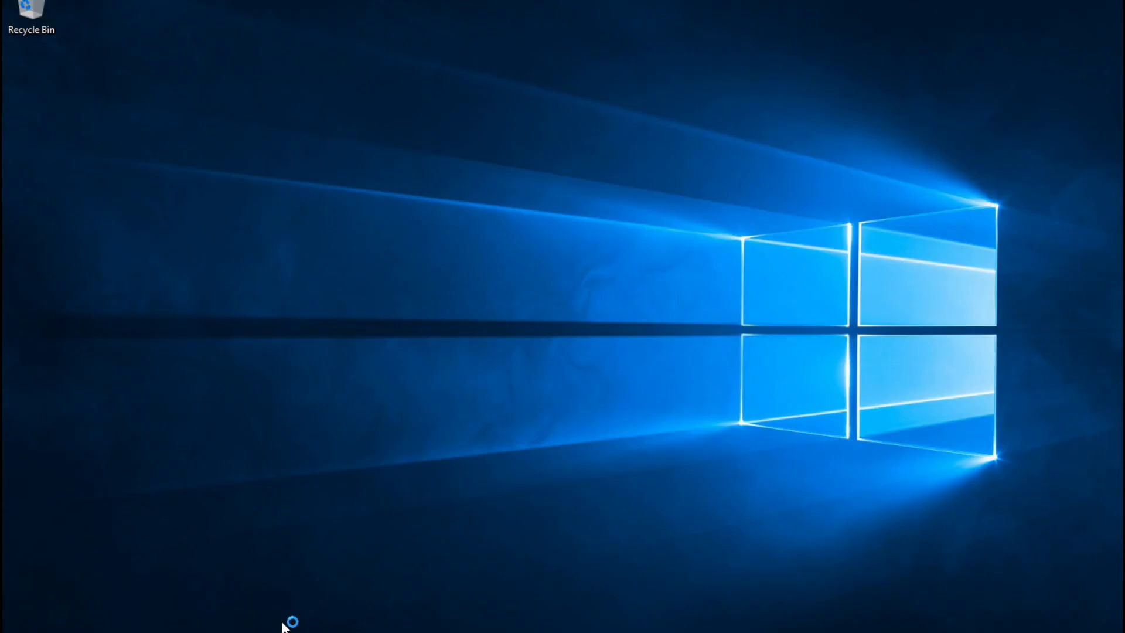
Step: Open New Volume (F:) in File Explorer, read the Disk_Test note, and close it
key("super+e")
left_click(187, 280)
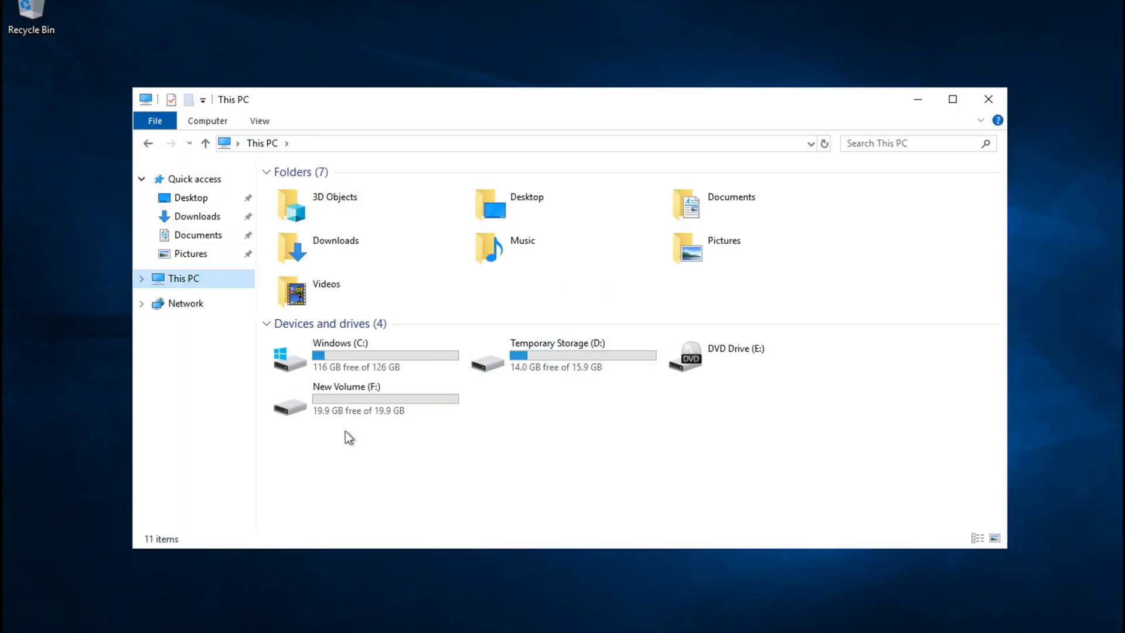
double_click(368, 398)
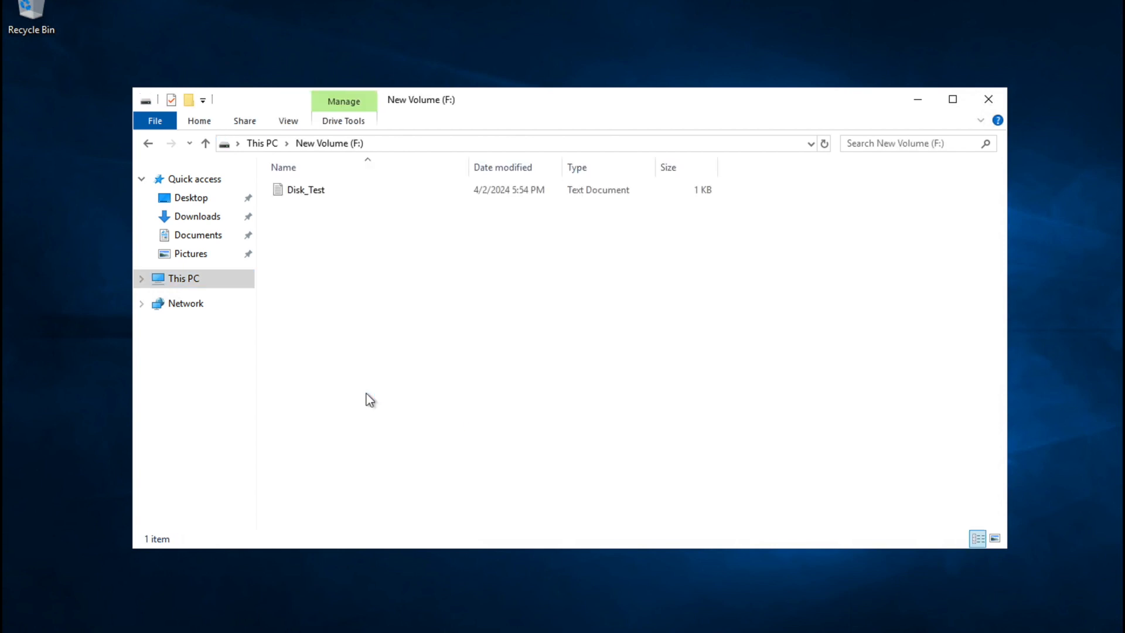
double_click(307, 191)
left_click(411, 143)
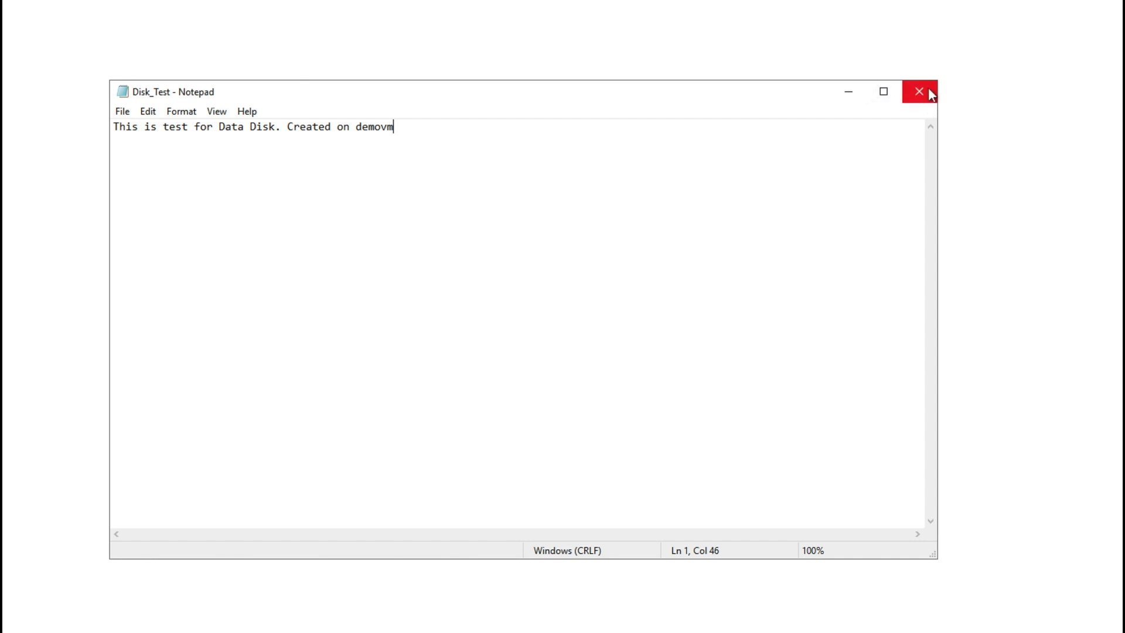
left_click(926, 88)
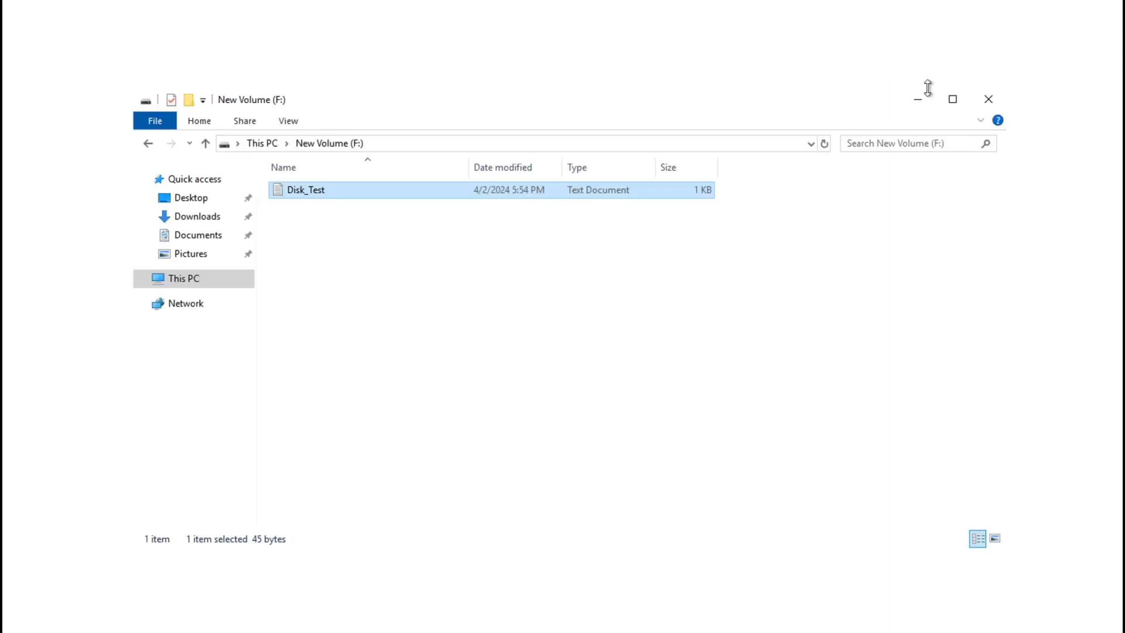
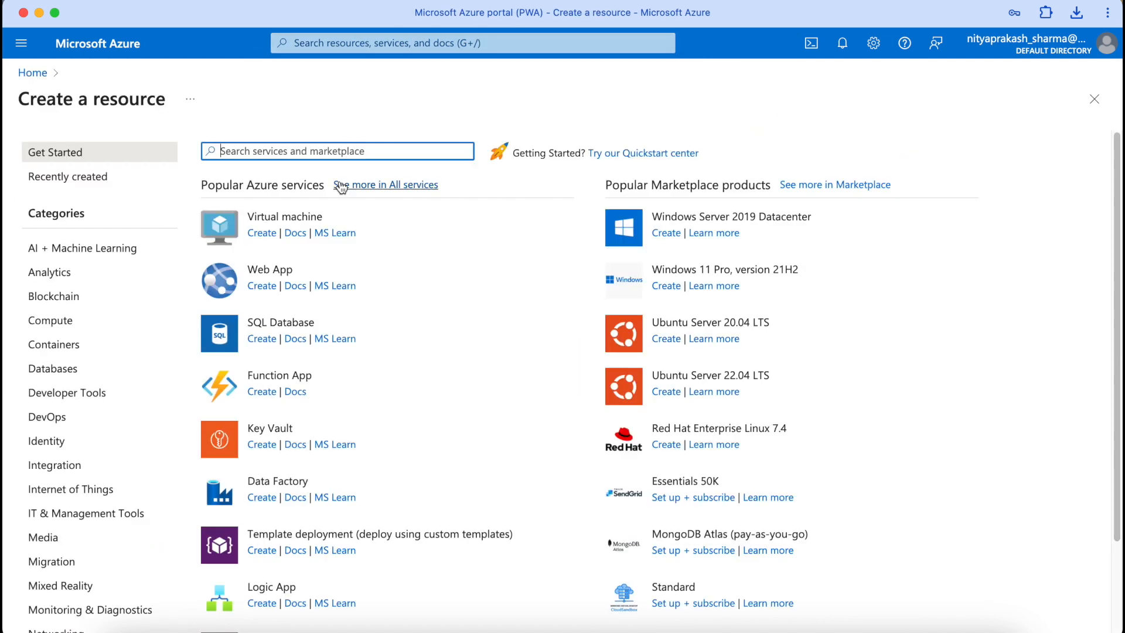
Step: Search the marketplace for 'Disk' and start creating a Managed Disks resource
type("Disk")
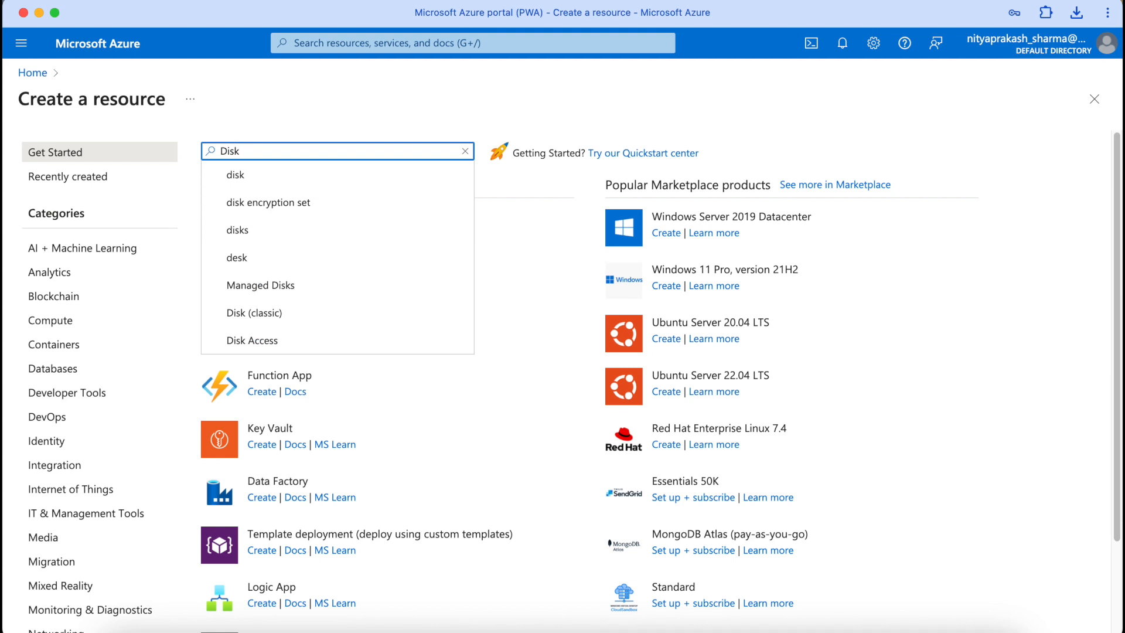
left_click(278, 177)
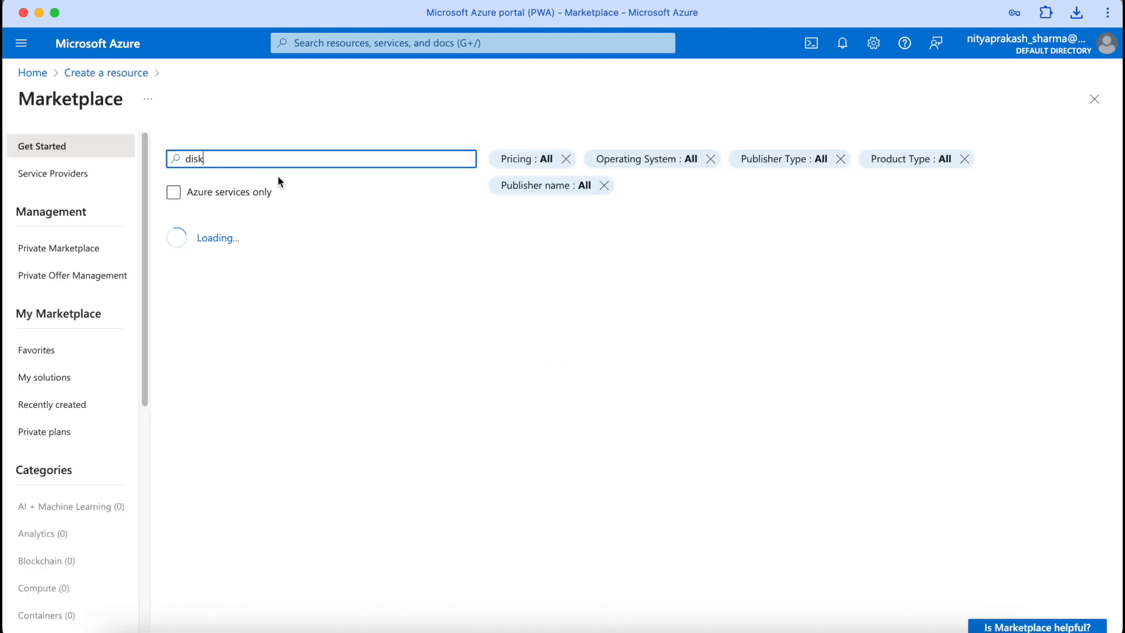
scroll(255, 577, "down", 2)
scroll(255, 577, "down", 4)
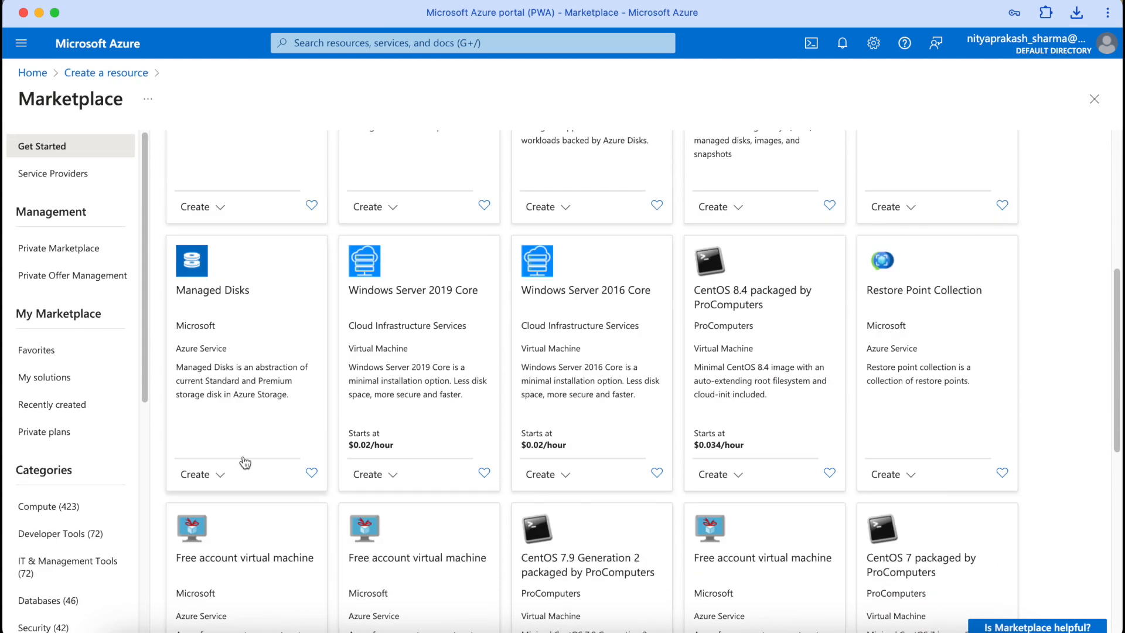
left_click(225, 500)
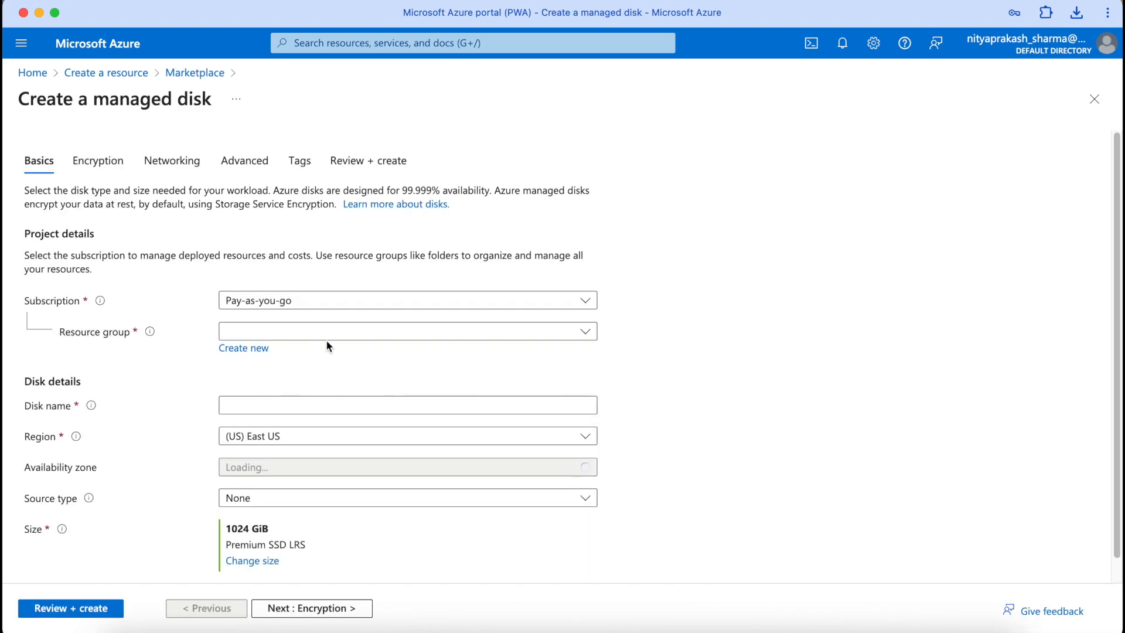
Step: Put the disk in resource group nps-rg, name it nps-shared-disk, and bring up the size choices
left_click(325, 335)
left_click(302, 410)
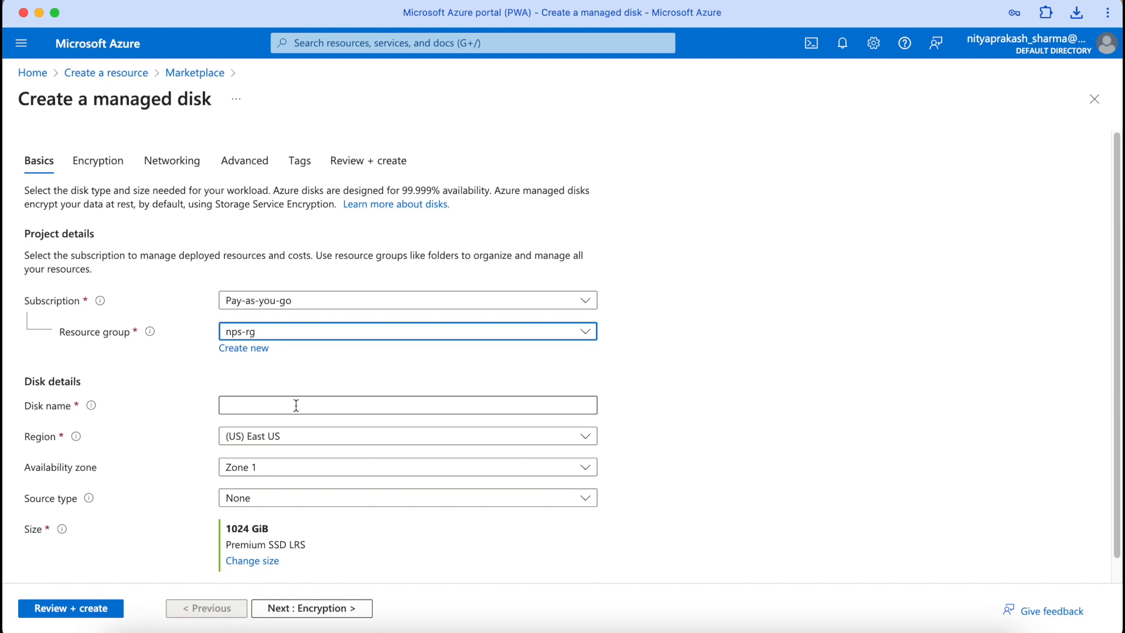
left_click(295, 405)
type("shared")
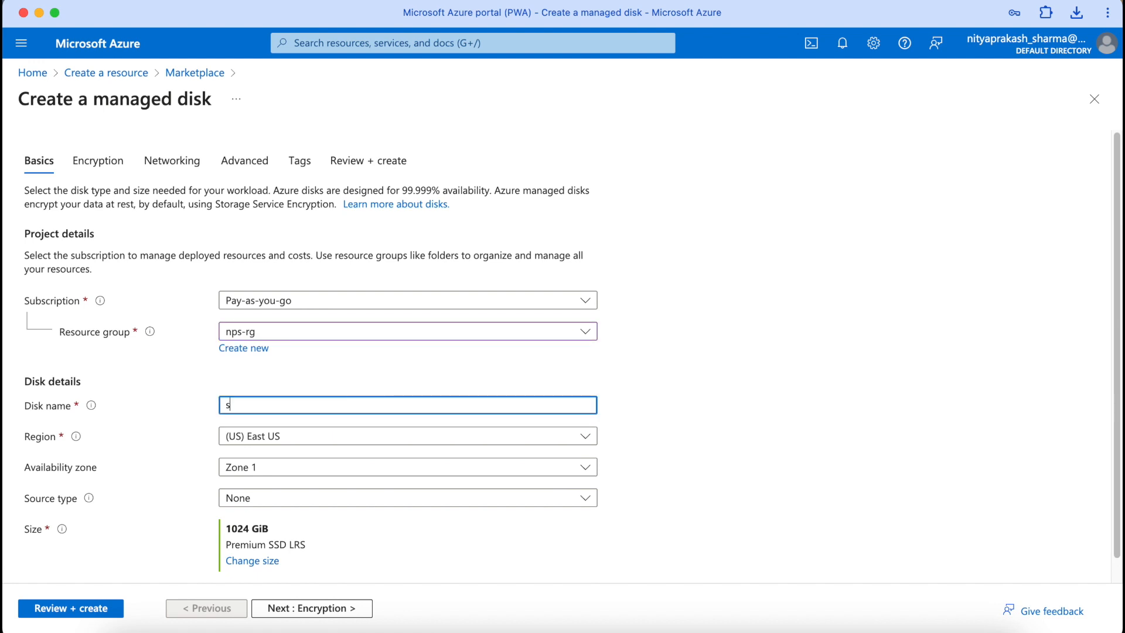
key("BackSpace")
key("BackSpace")
key("BackSpace")
key("BackSpace")
key("BackSpace")
key("BackSpace")
type("nps-share")
key("BackSpace")
key("BackSpace")
type("red-disk")
scroll(278, 459, "down", 1)
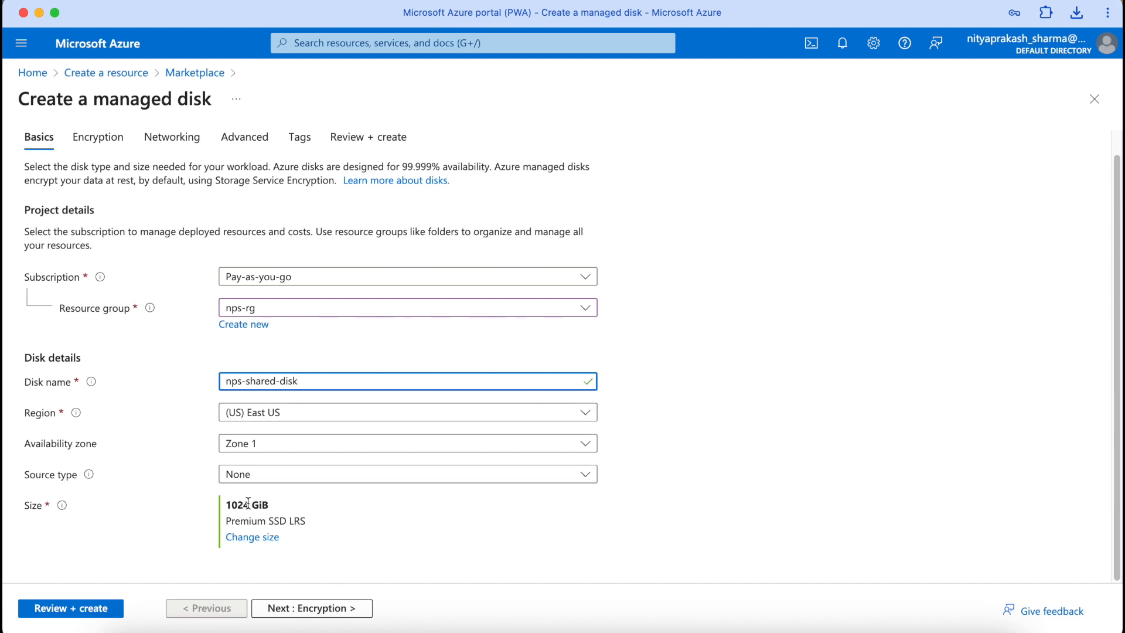
left_click(252, 537)
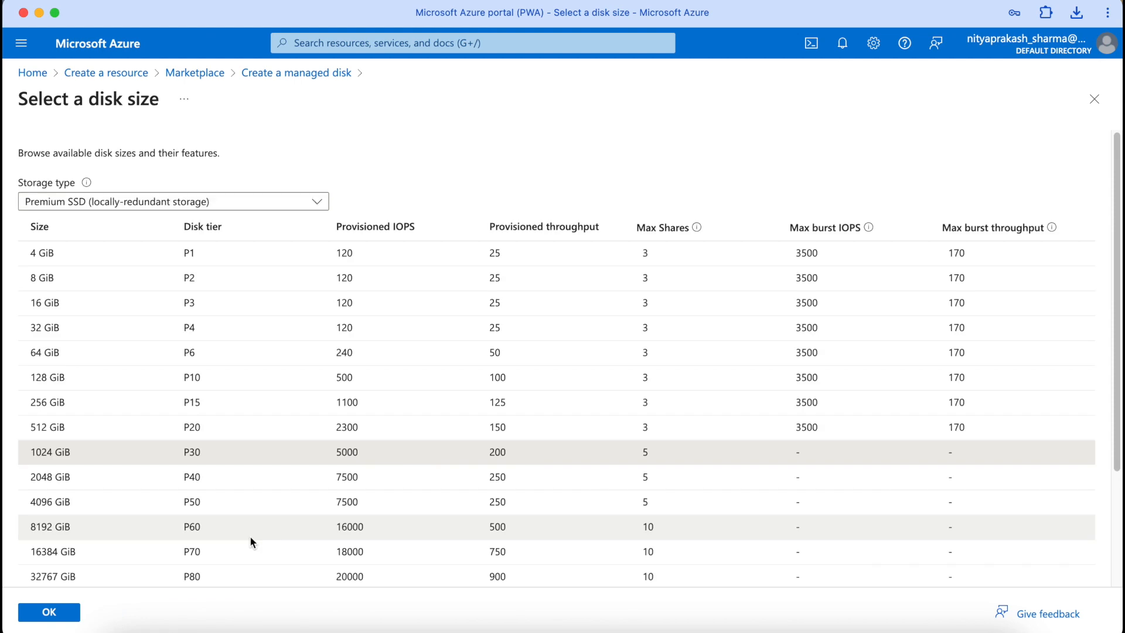
Step: Choose the 16 GiB P3 size, accept defaults on the remaining tabs, and create the disk
left_click(121, 307)
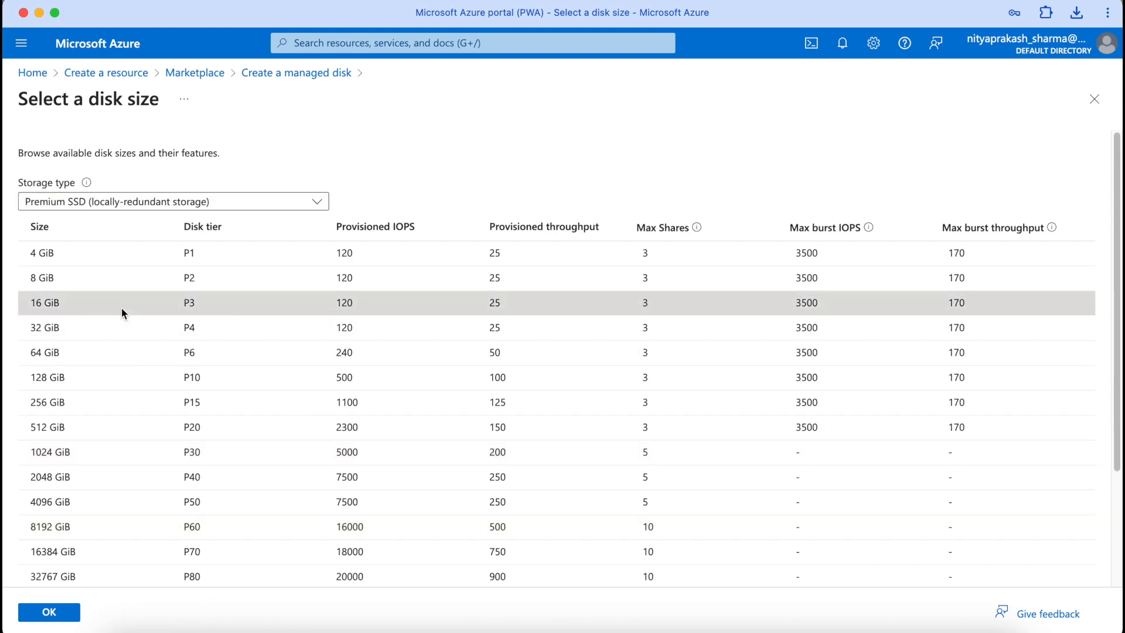
left_click(46, 604)
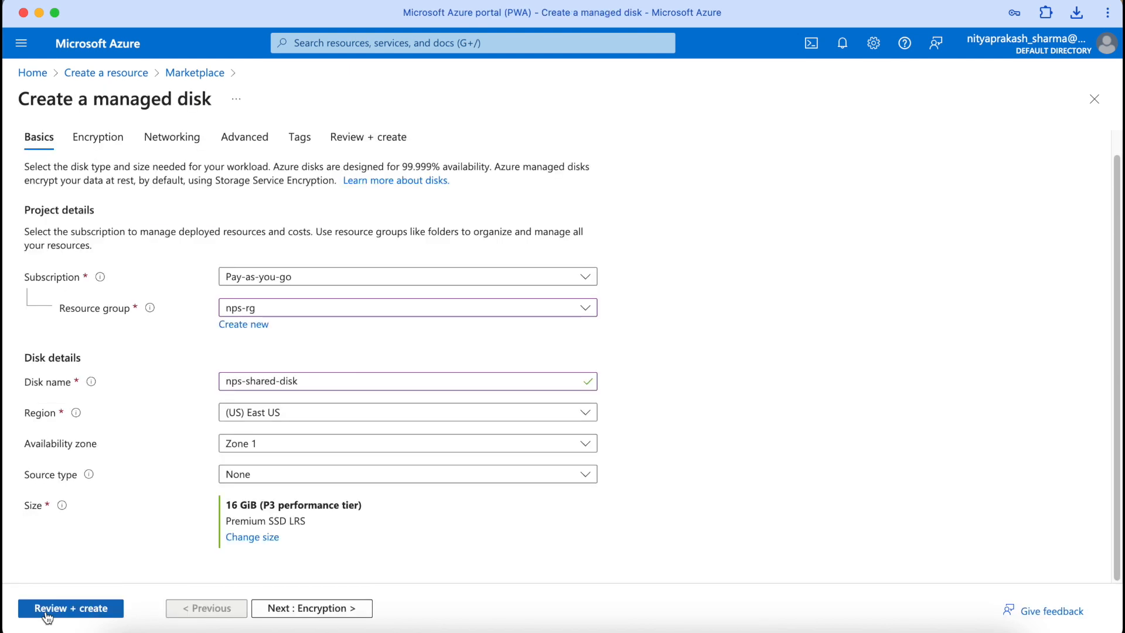
left_click(296, 609)
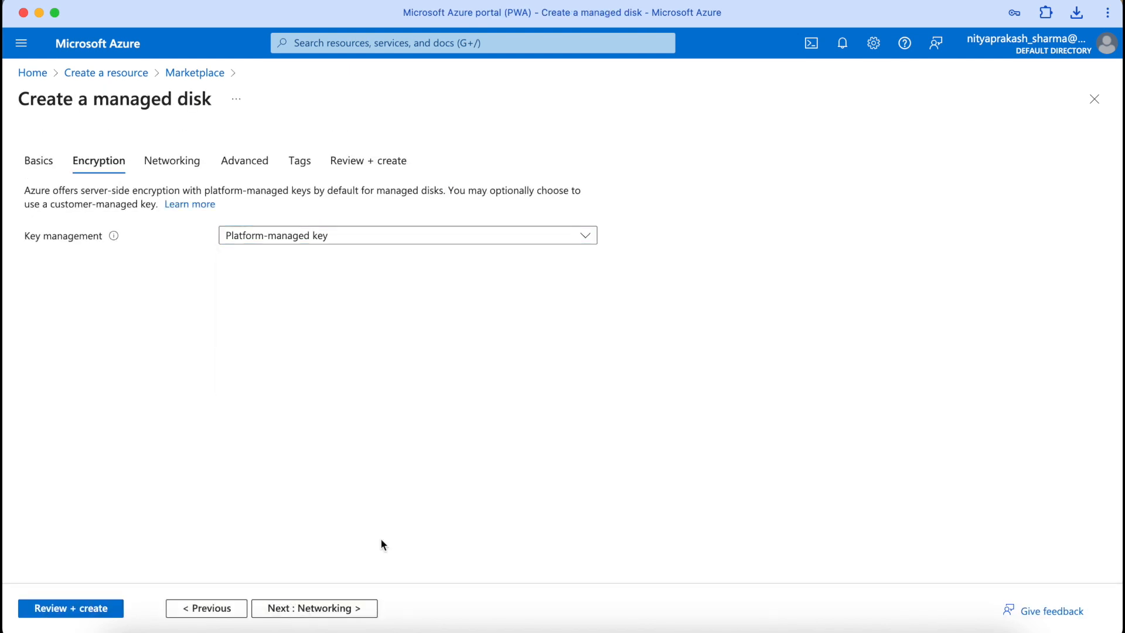
left_click(339, 610)
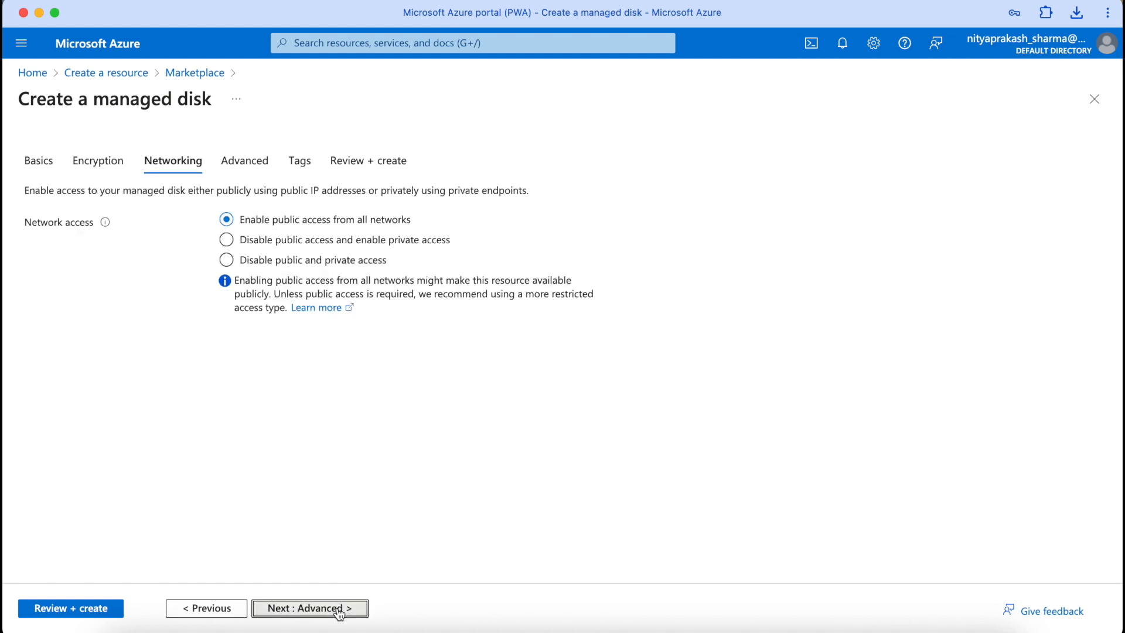
left_click(339, 610)
left_click(339, 610)
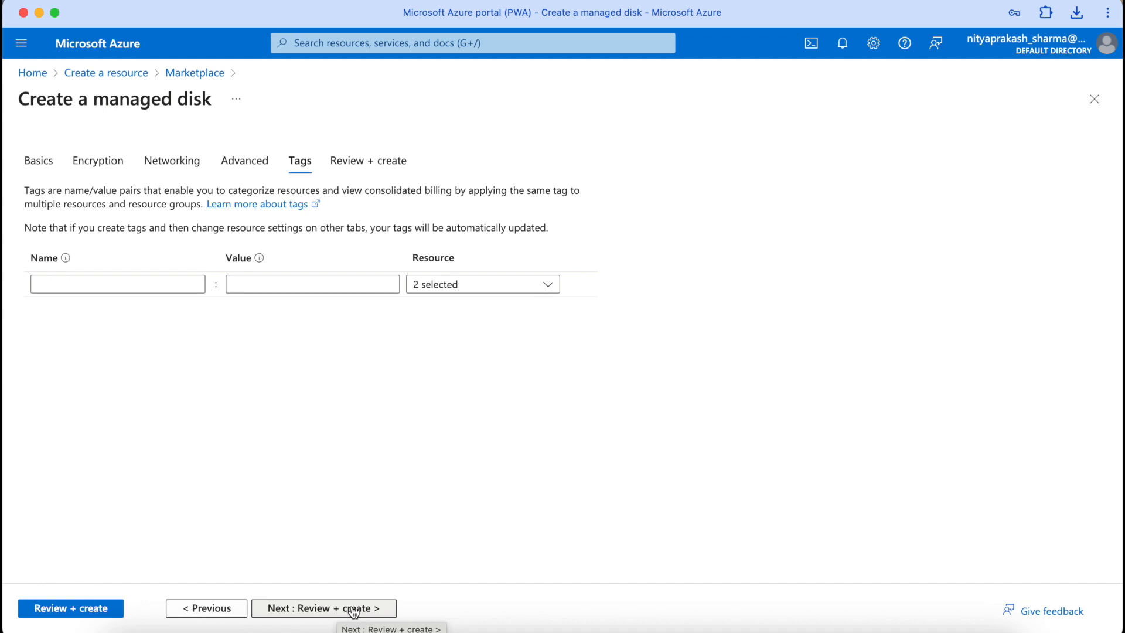
left_click(354, 611)
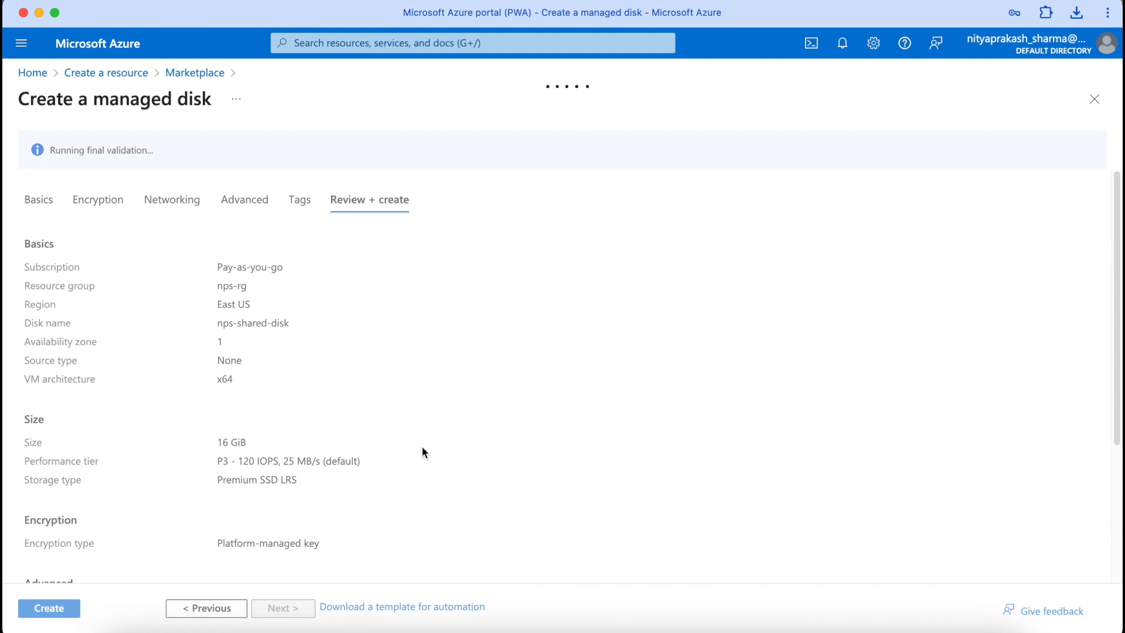
left_click(49, 607)
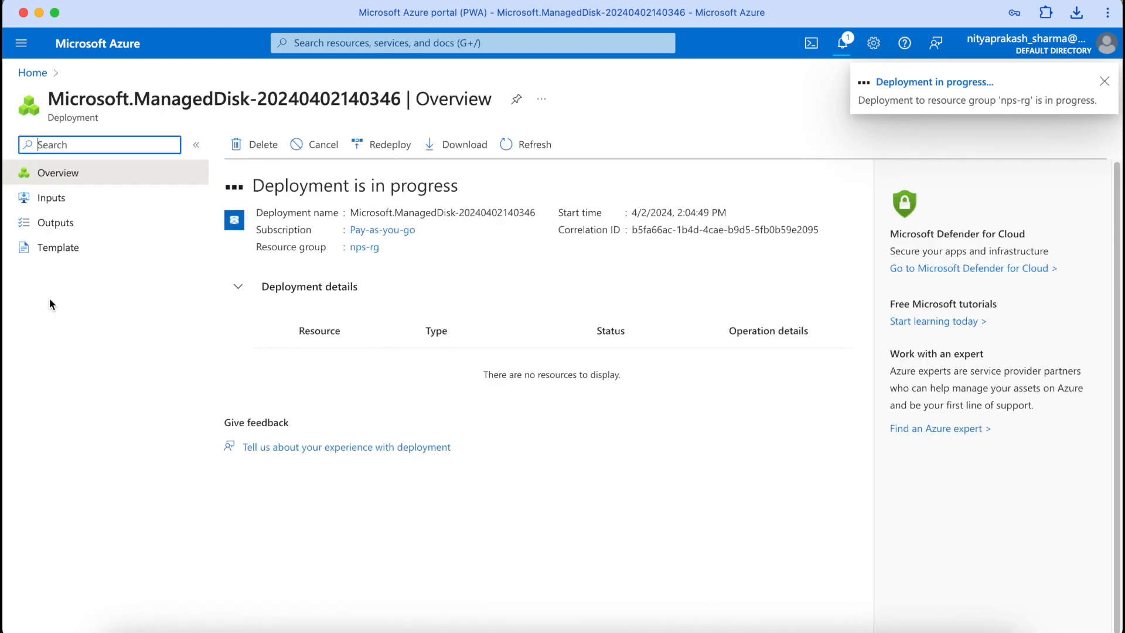
Step: Check the disk deployment status and open demovm's Disks page
left_click(32, 72)
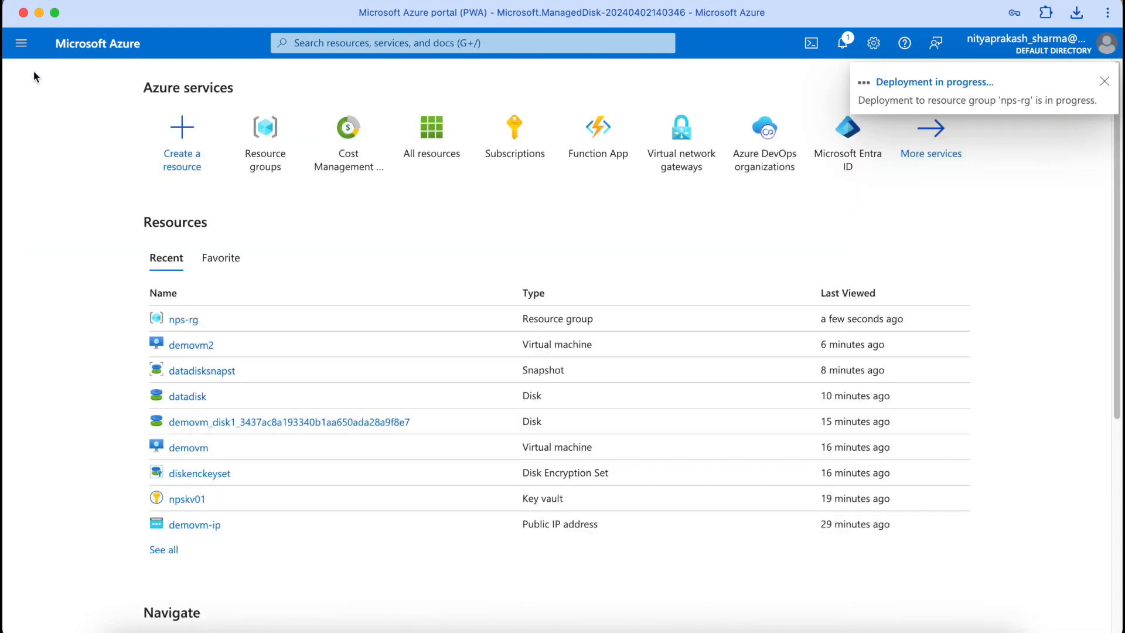
left_click(188, 448)
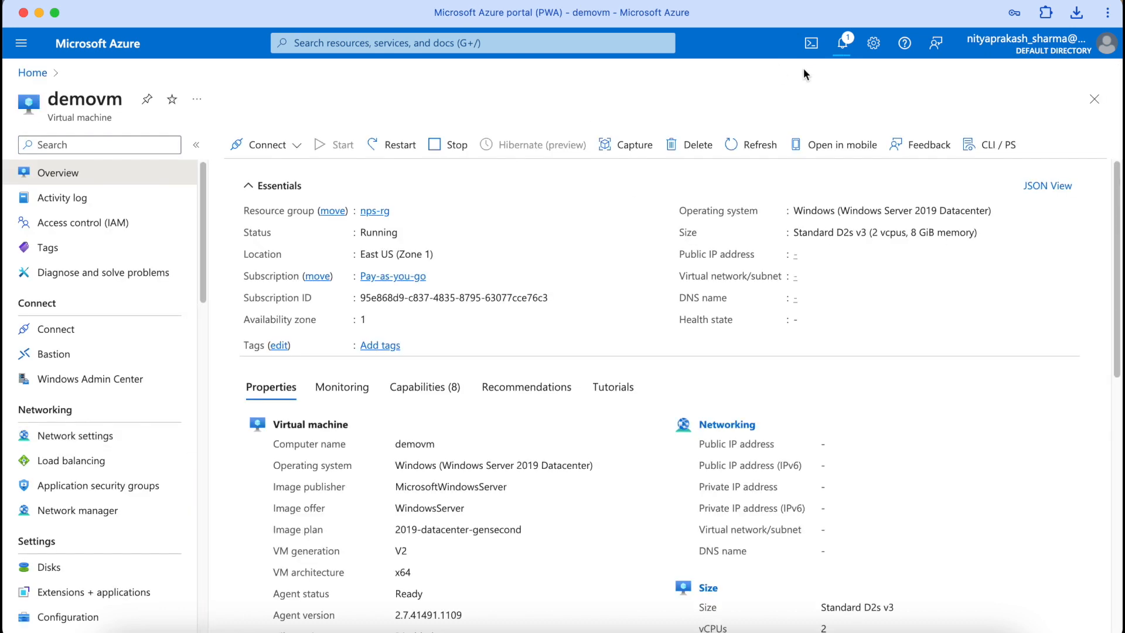
left_click(843, 47)
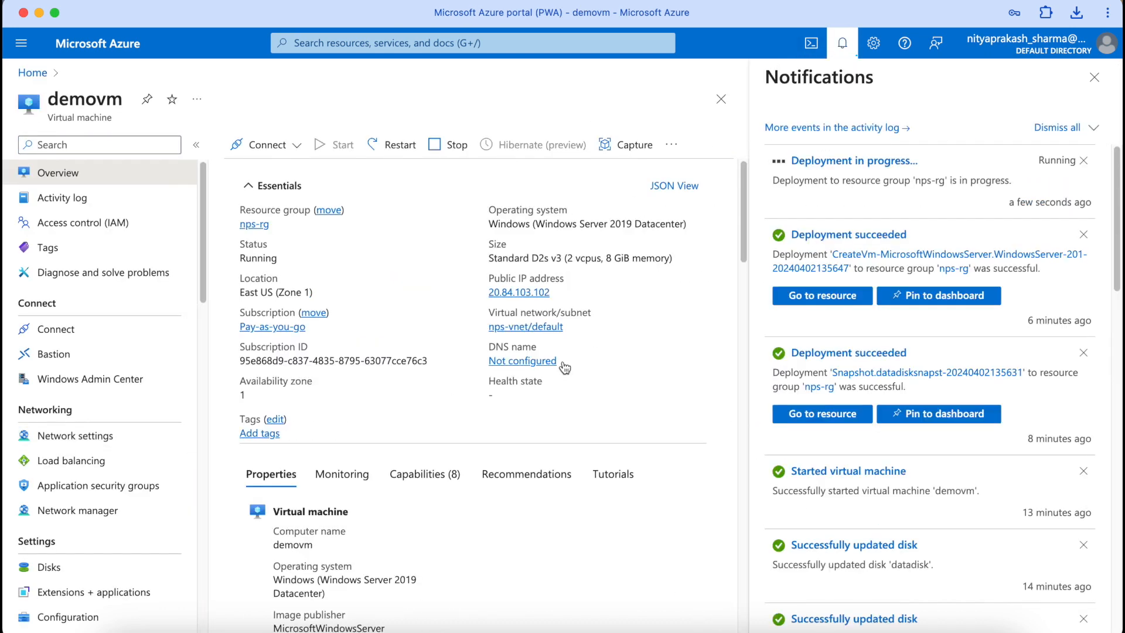
left_click(104, 572)
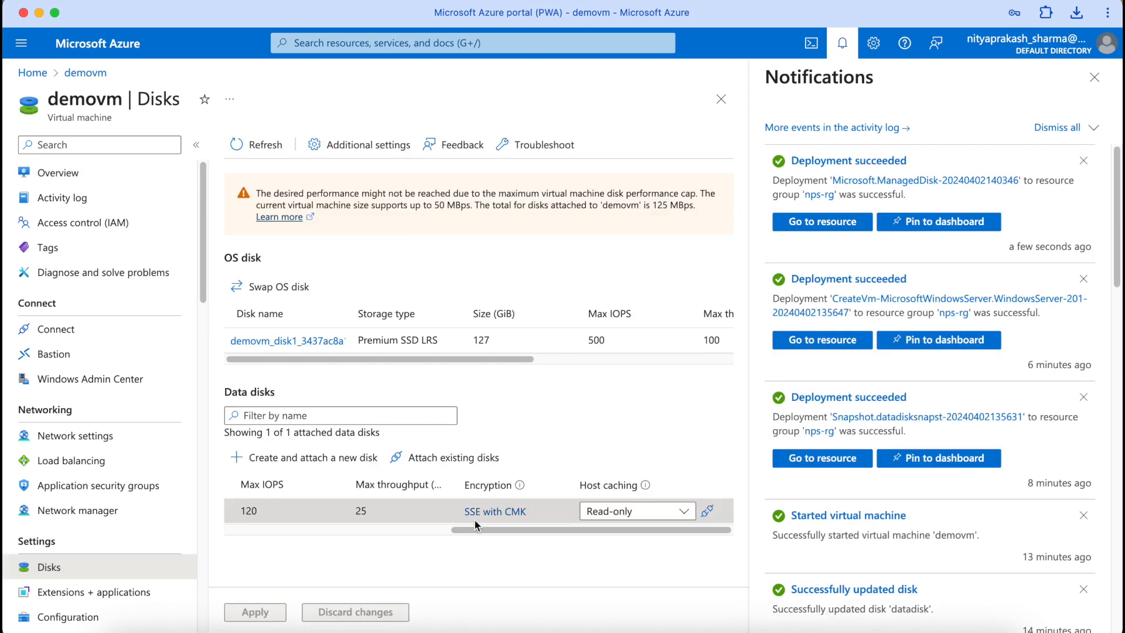
Step: Add nps-shared-disk as a LUN 1 data disk row and switch shared disk to Yes
left_click(456, 466)
left_click_drag(464, 551, 200, 575)
left_click(321, 536)
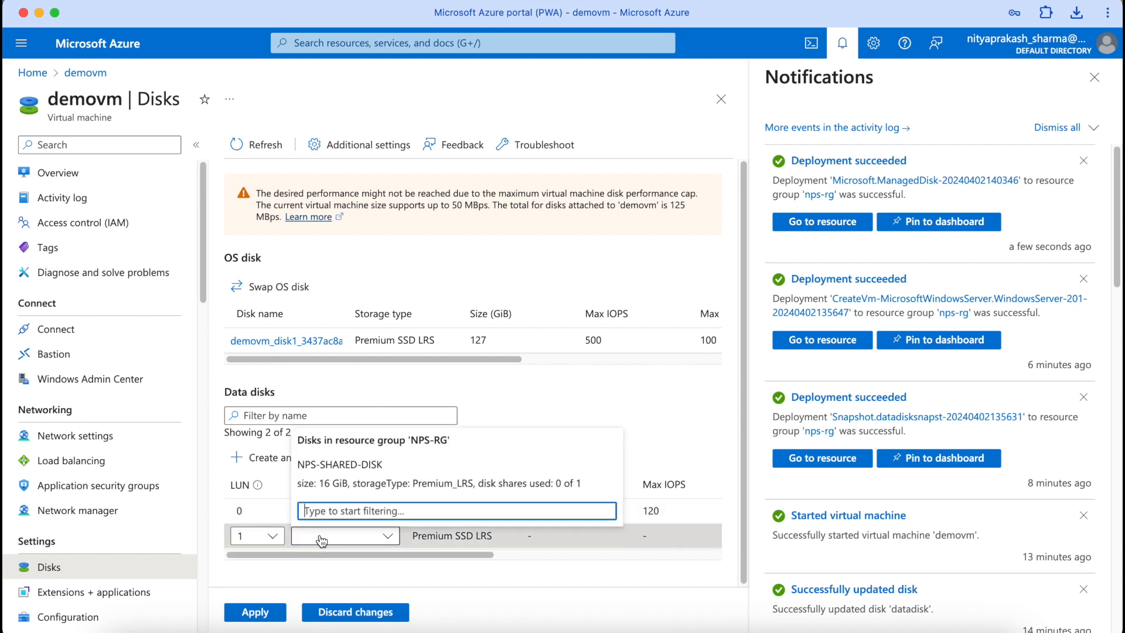
left_click(348, 472)
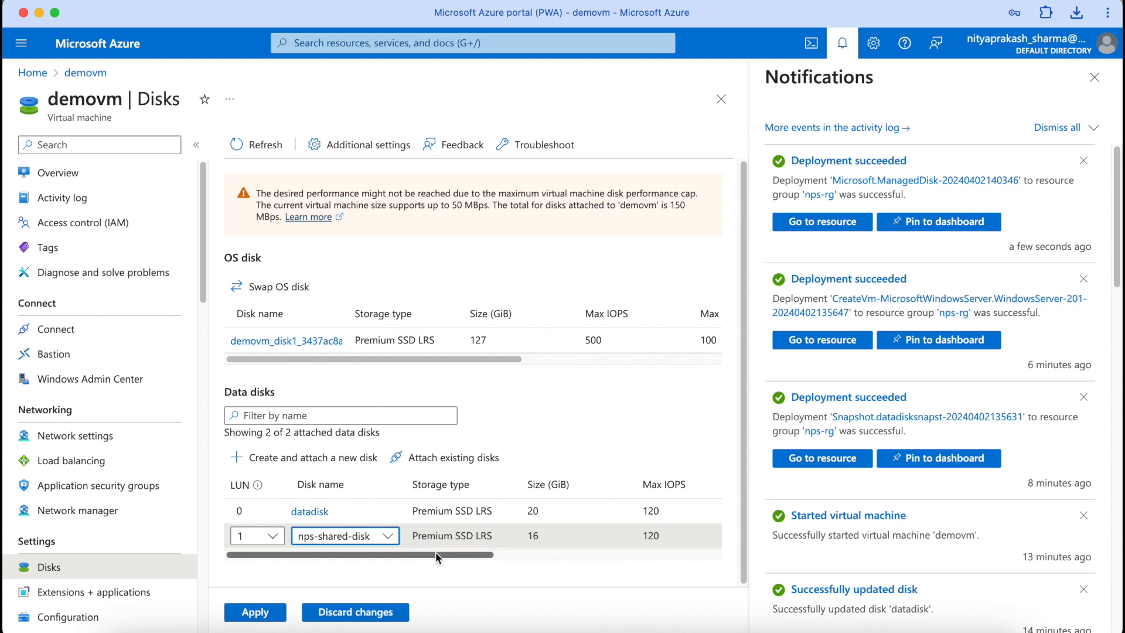
left_click_drag(434, 552, 653, 539)
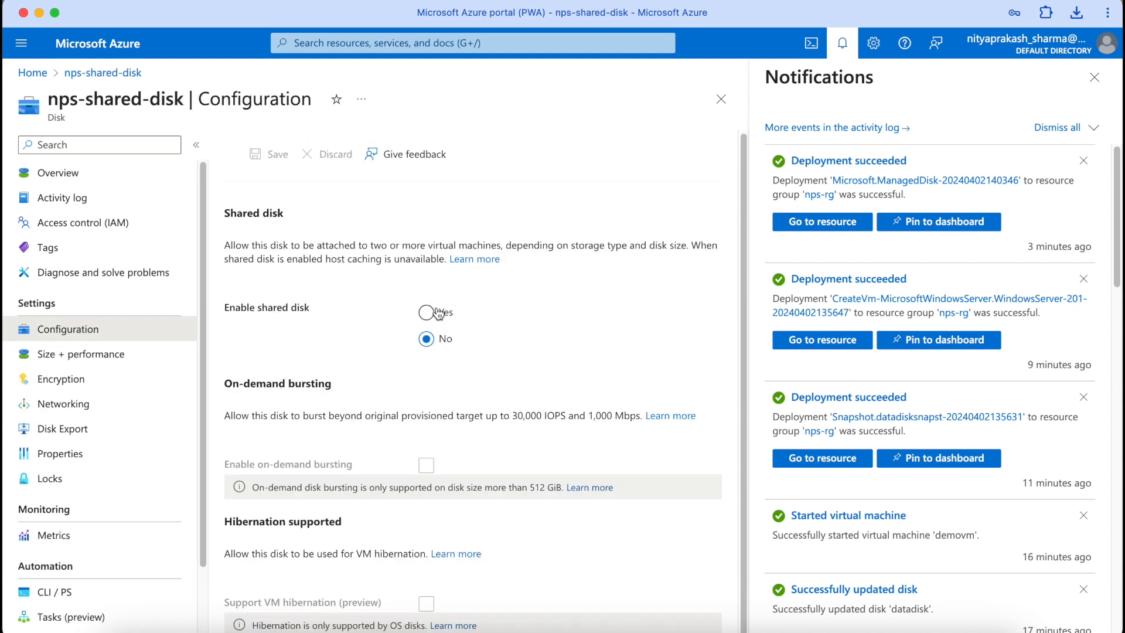
left_click(428, 313)
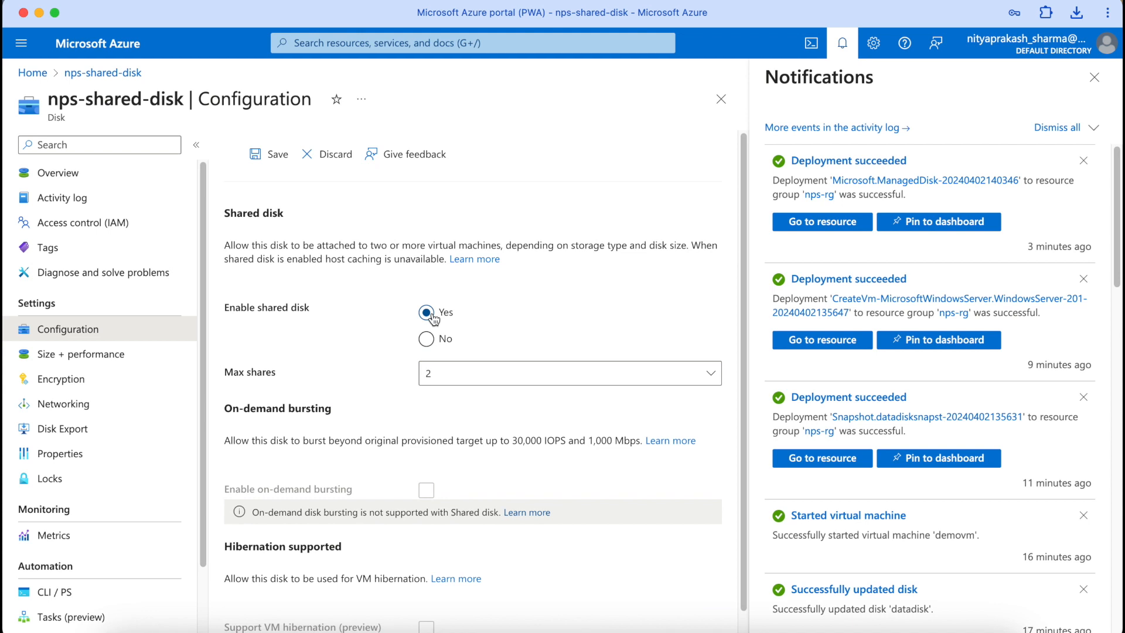
Step: Save nps-shared-disk with Max shares kept at 2, then return to Home
left_click(509, 382)
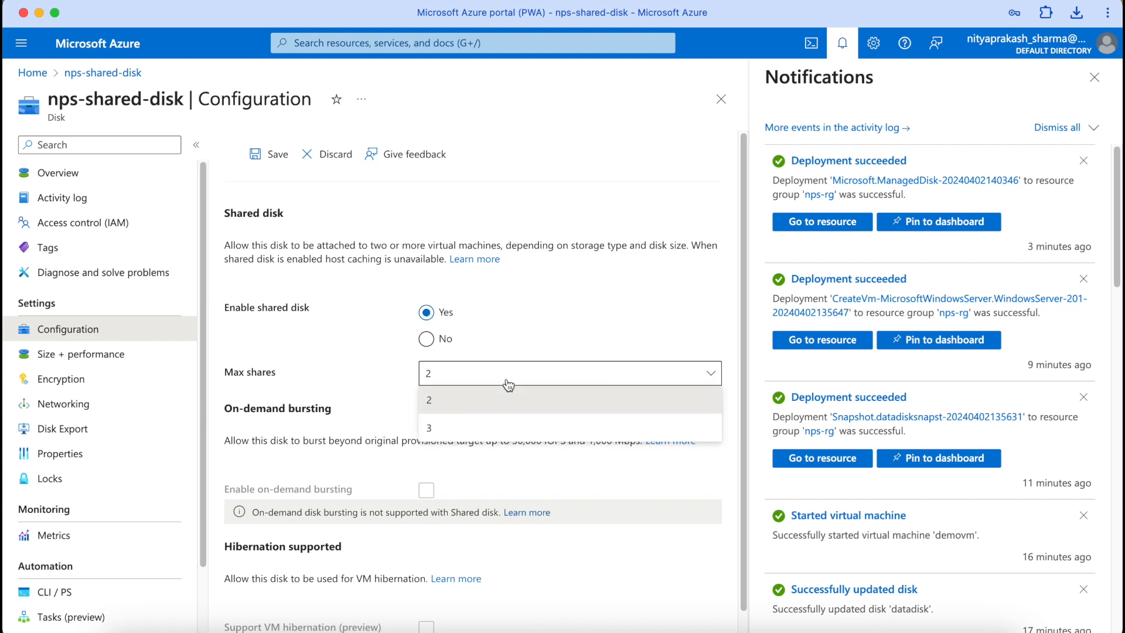
left_click(570, 274)
scroll(571, 278, "down", 1)
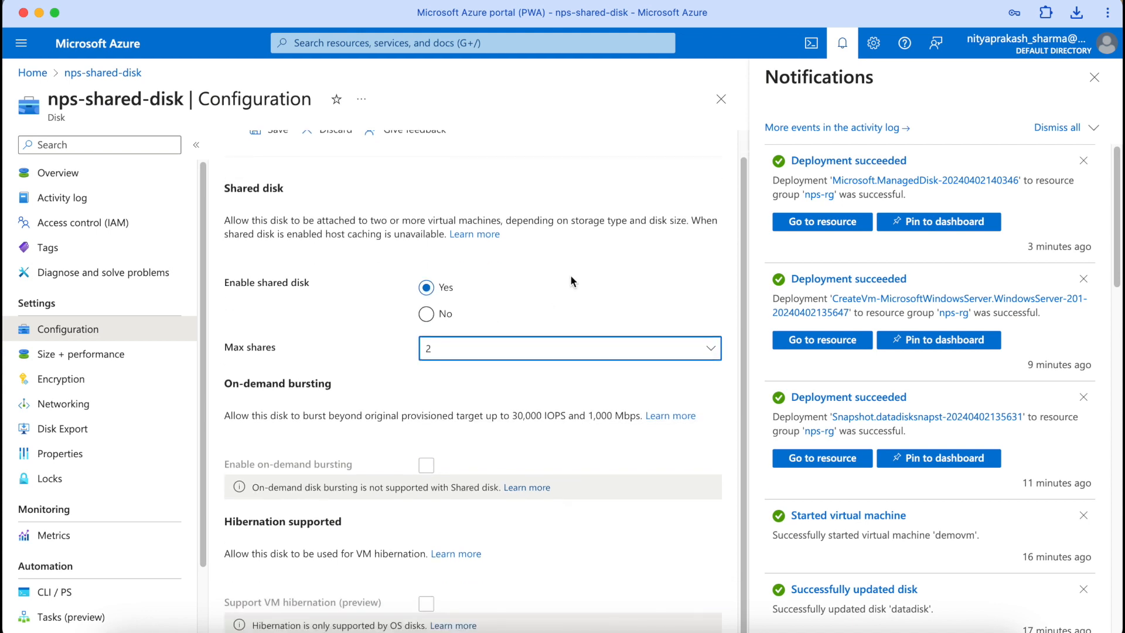
scroll(417, 173, "up", 1)
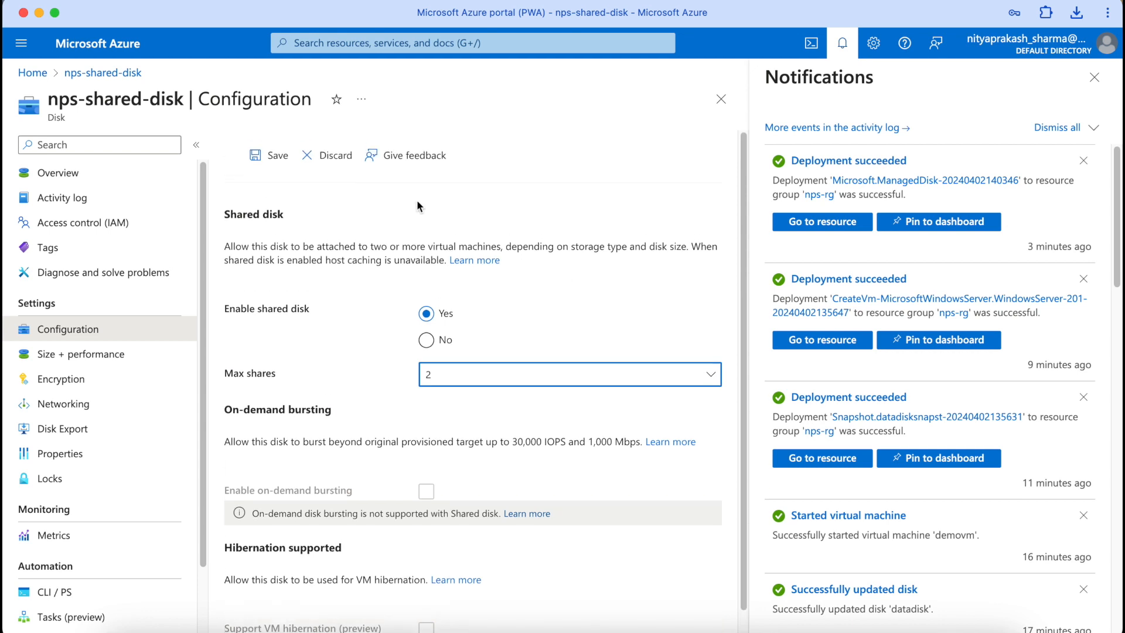
left_click(275, 155)
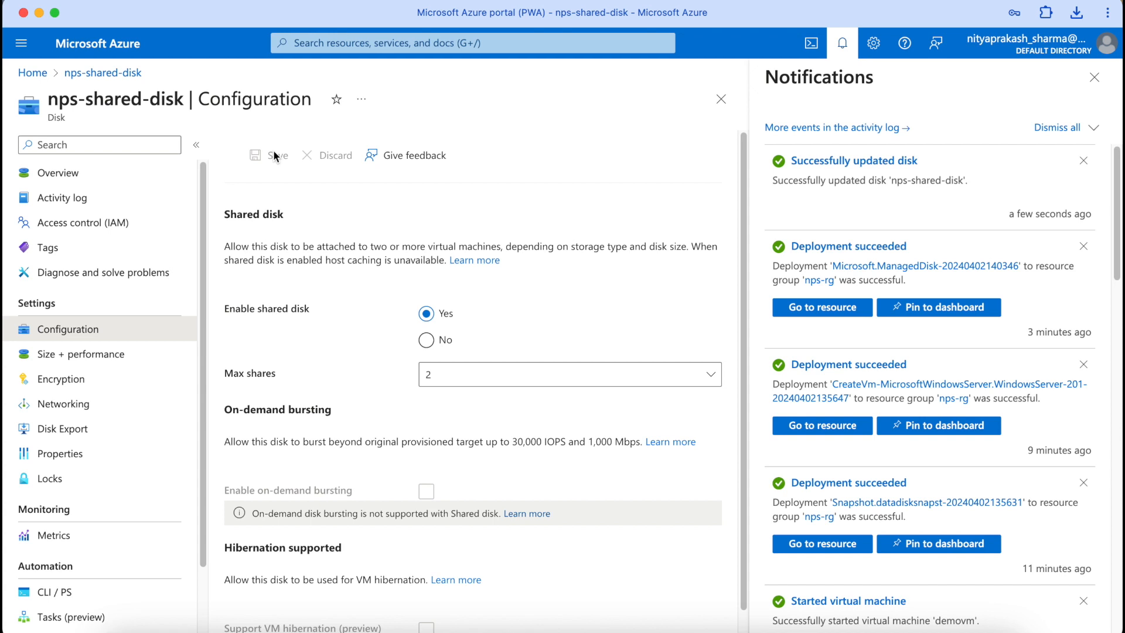
left_click(38, 73)
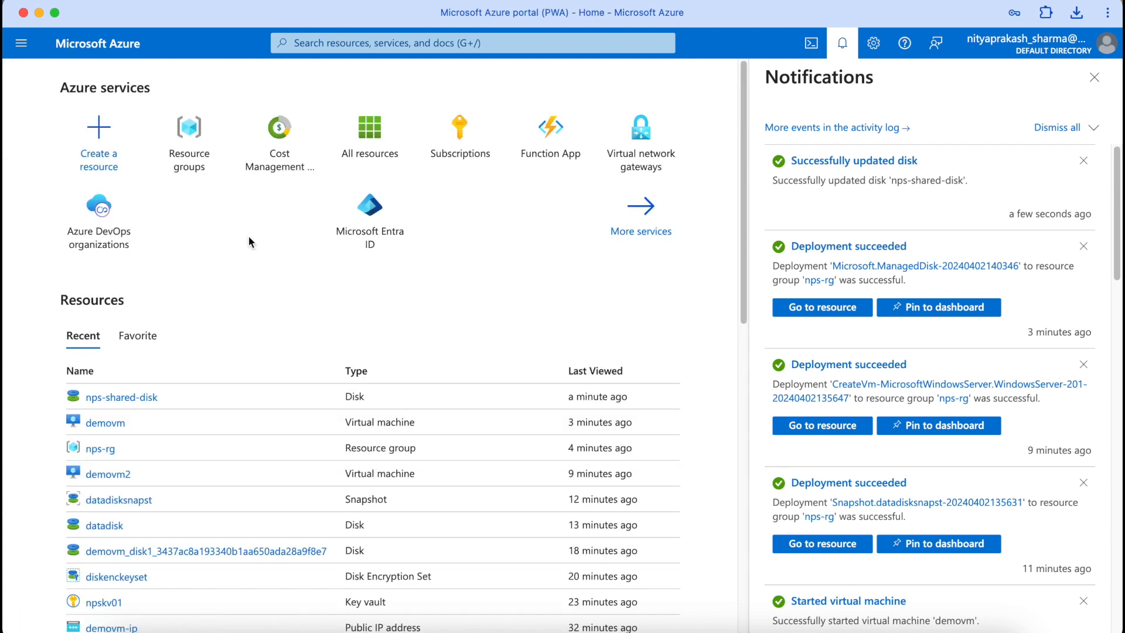
Step: On demovm's Disks page, select NPS-SHARED-DISK for the new LUN 1 data disk
left_click(118, 423)
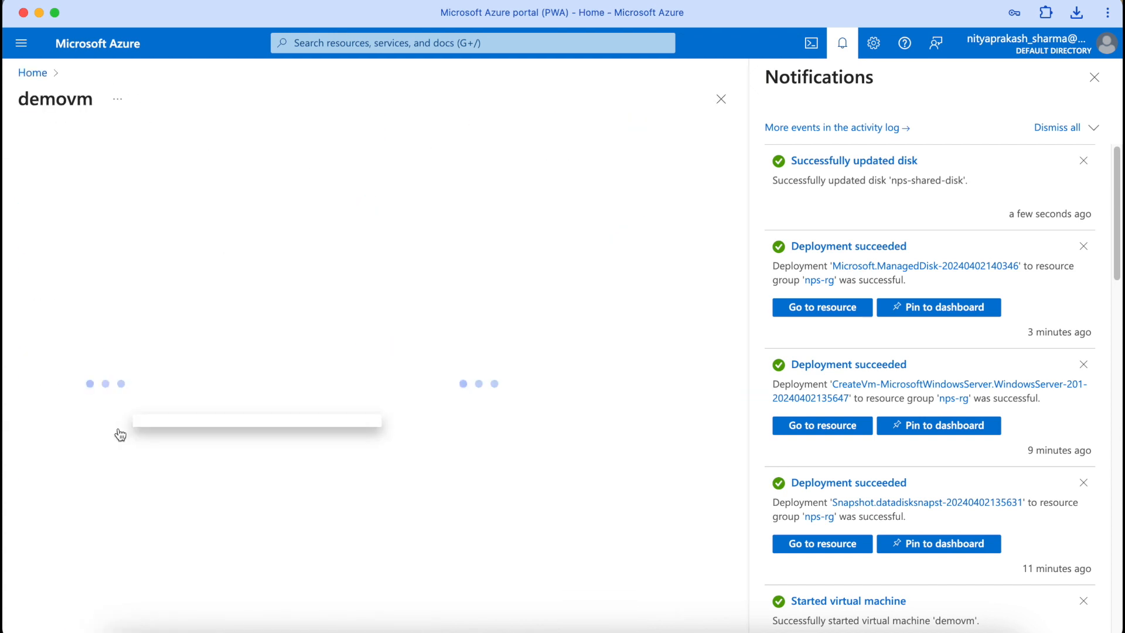
scroll(118, 432, "down", 4)
scroll(306, 417, "down", 3)
scroll(306, 417, "down", 3)
scroll(281, 428, "up", 5)
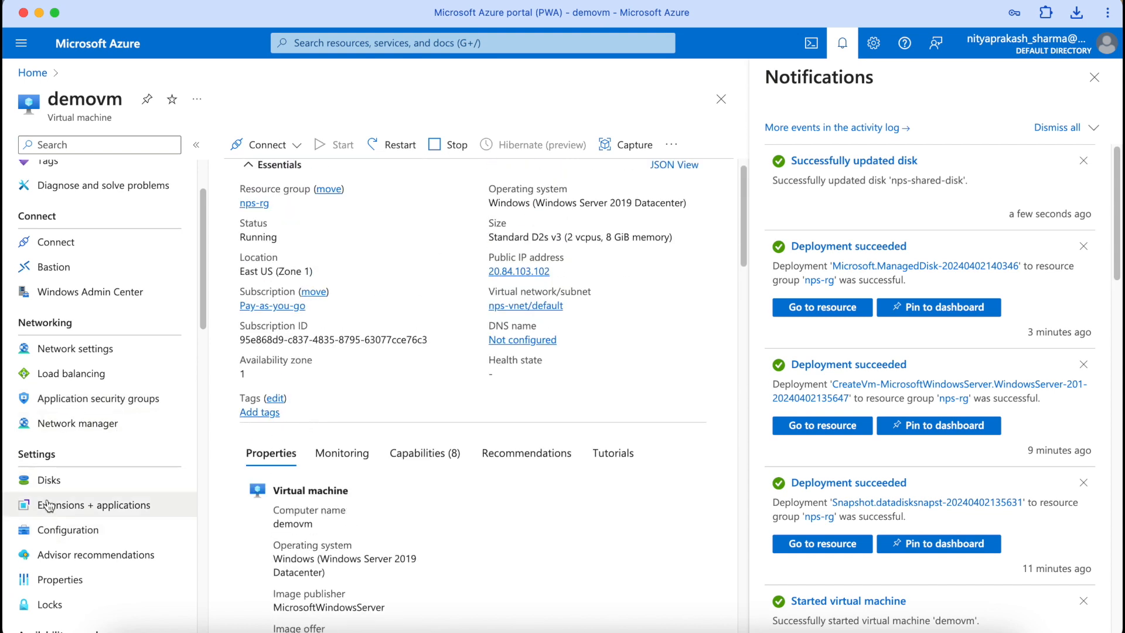
left_click(49, 480)
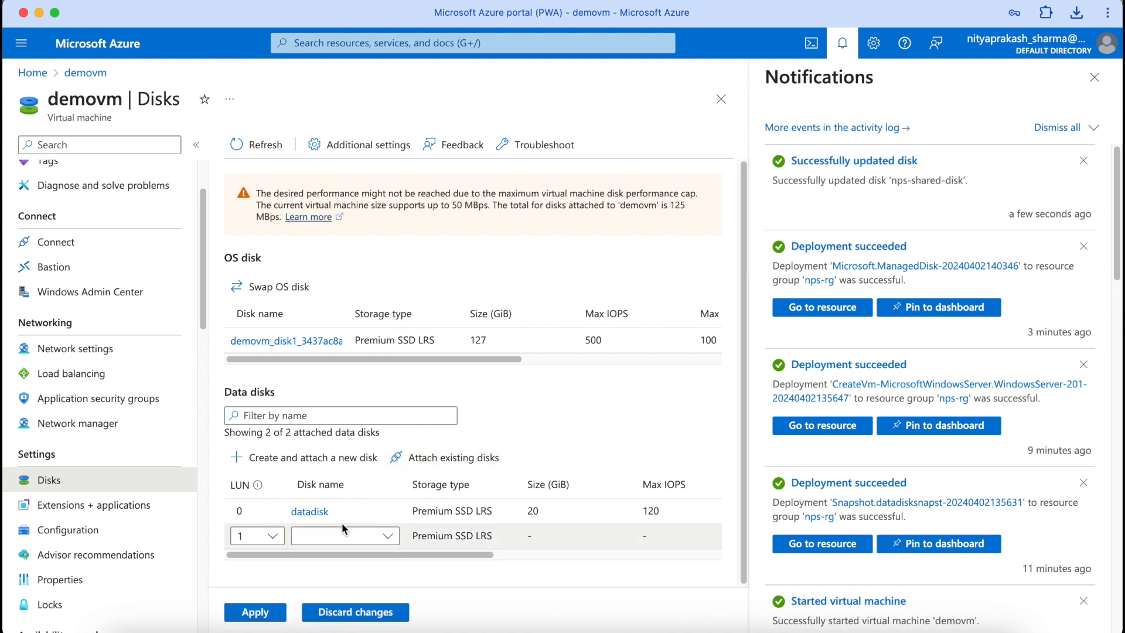
left_click(367, 536)
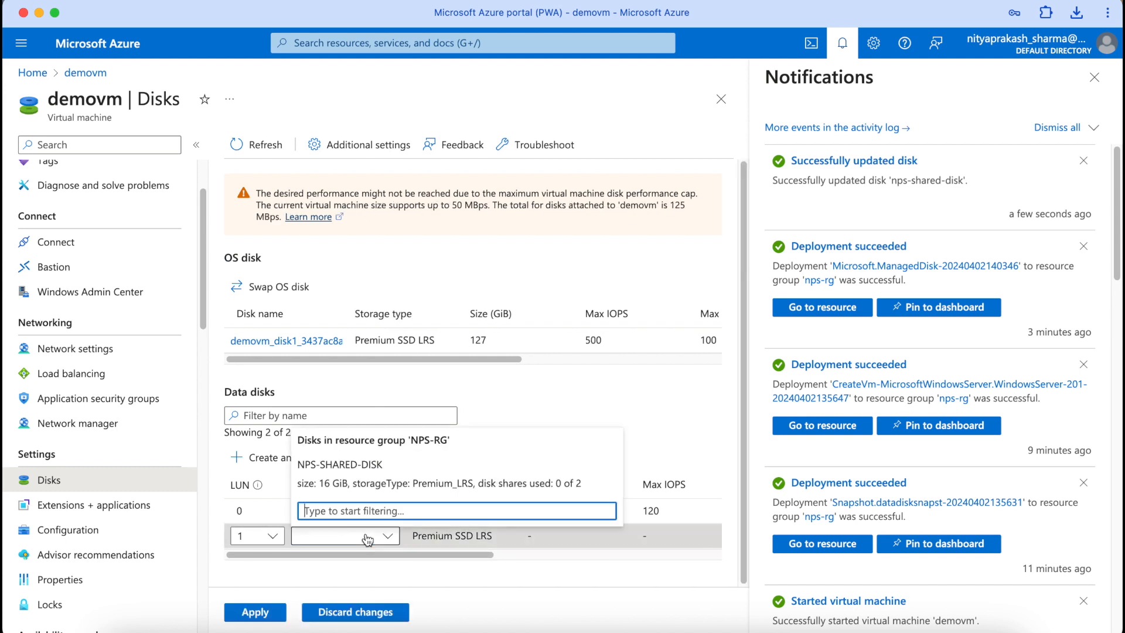
left_click(382, 477)
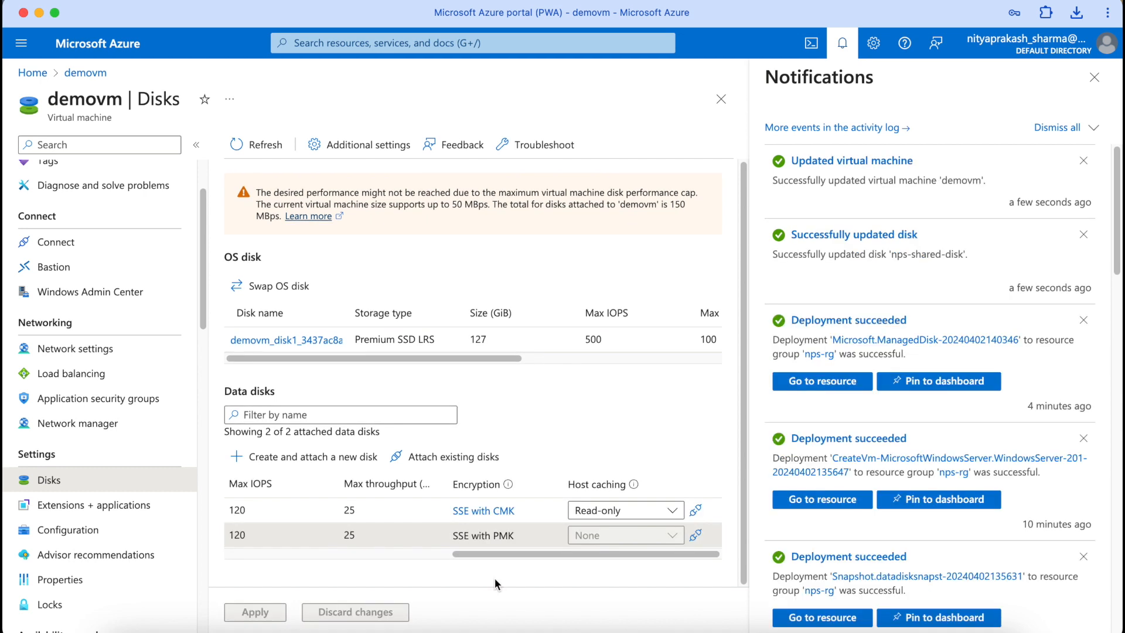
scroll(68, 170, "up", 3)
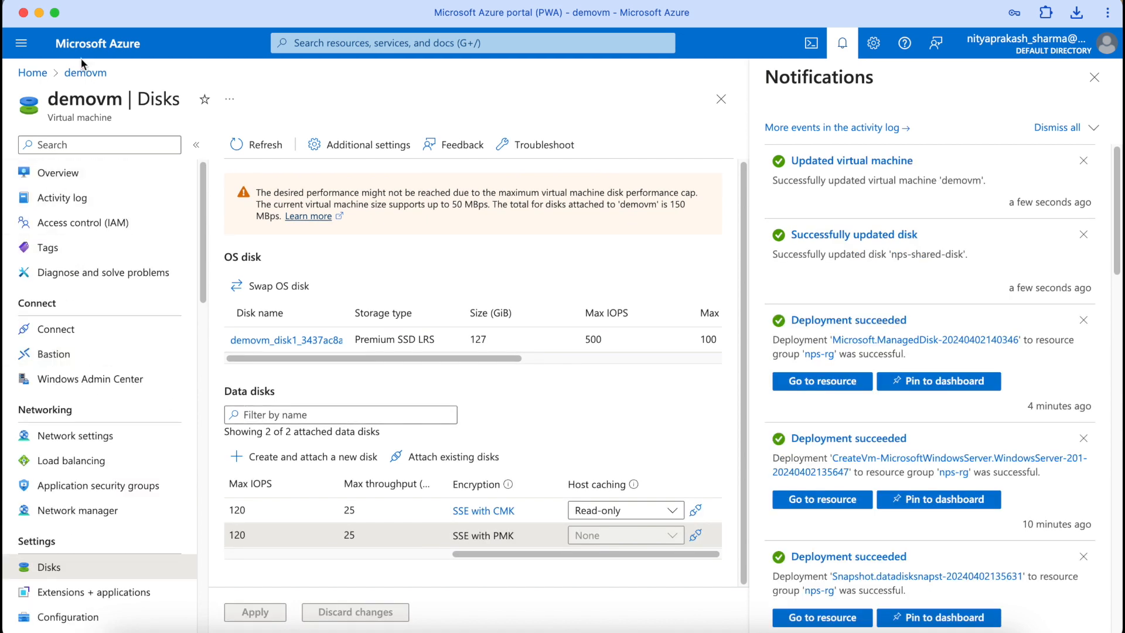
Step: Attach existing disk NPS-SHARED-DISK to demovm2 as LUN 1 and apply the change
left_click(31, 75)
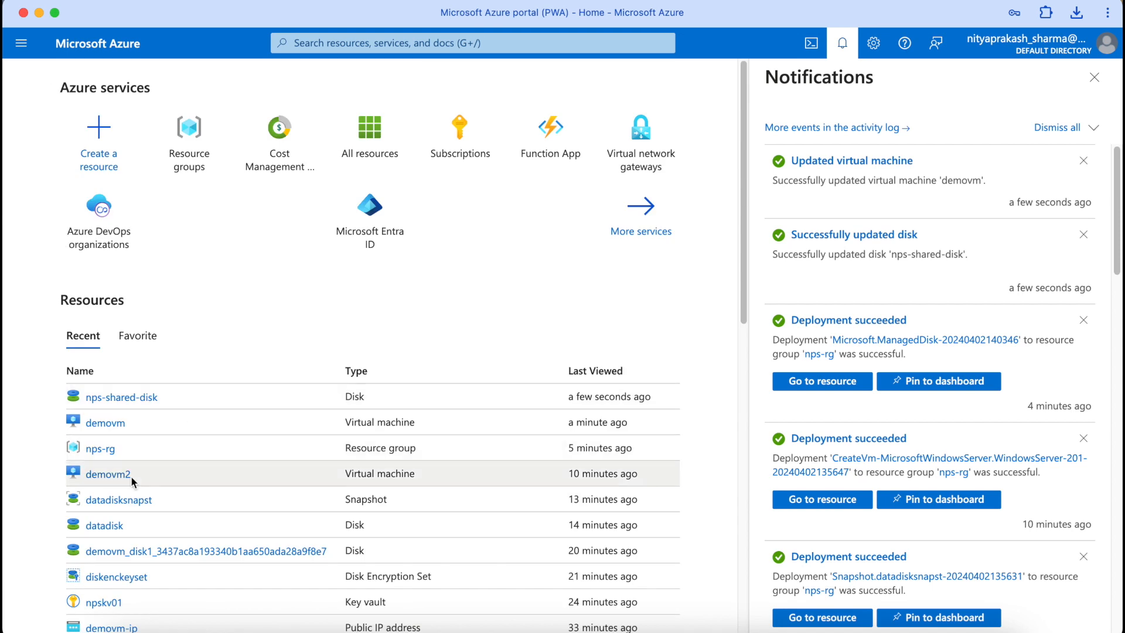
left_click(108, 475)
scroll(71, 539, "down", 1)
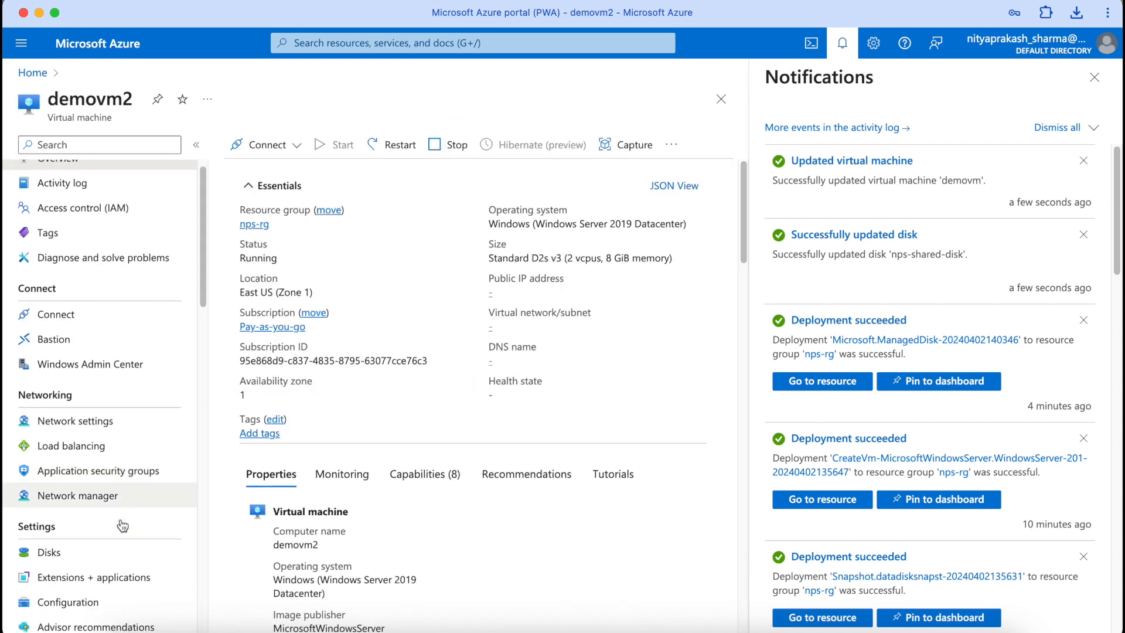
left_click(71, 539)
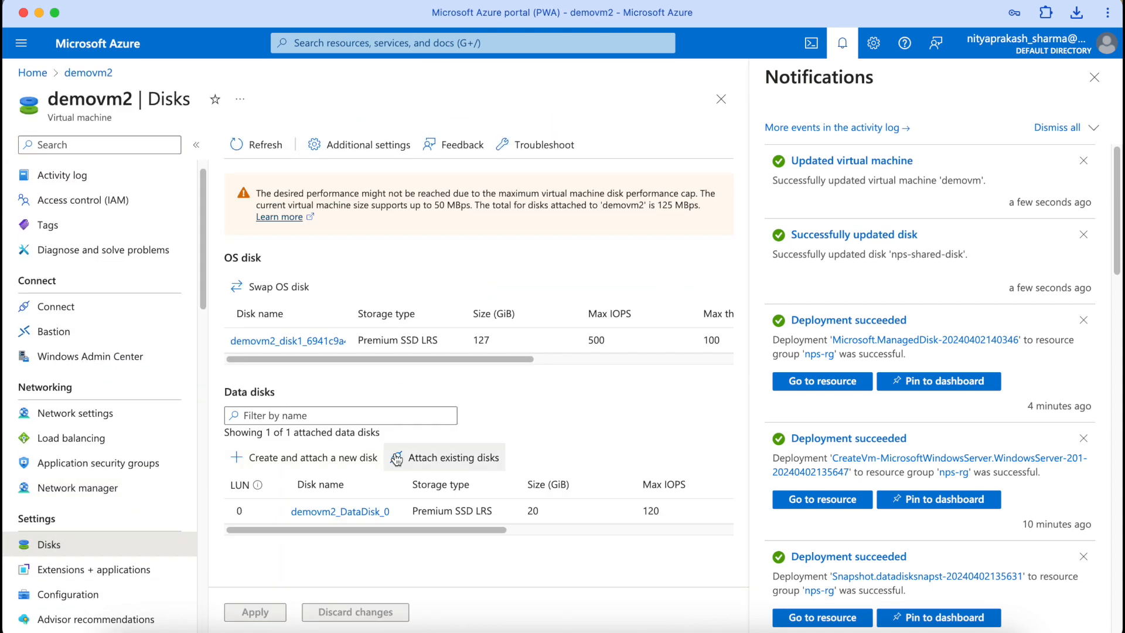
left_click(410, 458)
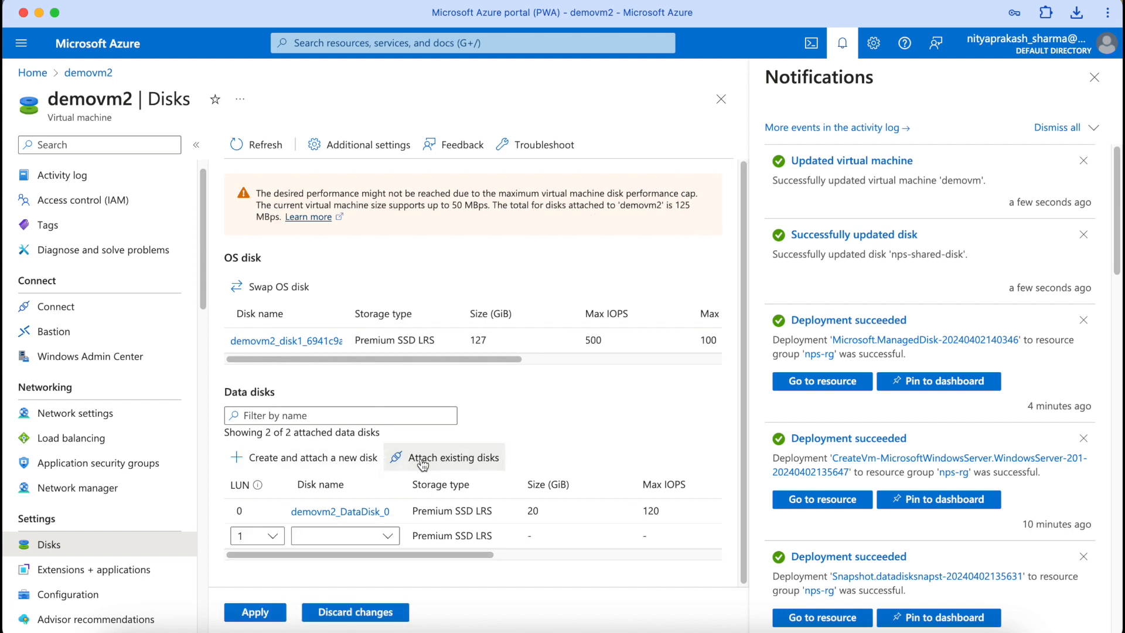
left_click(381, 535)
left_click(371, 394)
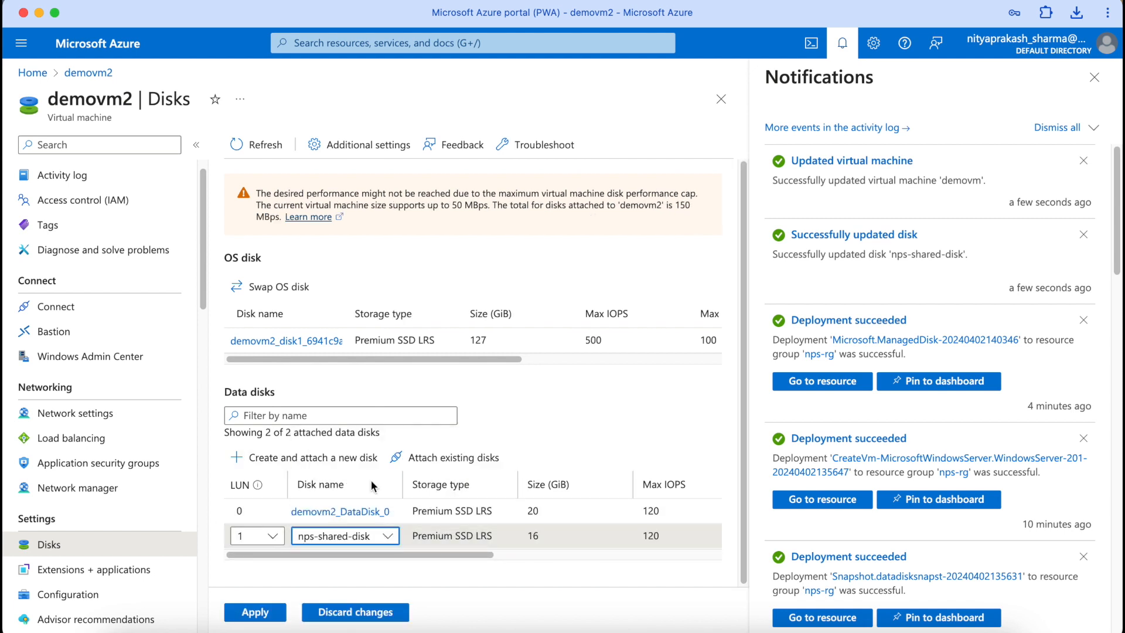
left_click_drag(494, 554, 724, 550)
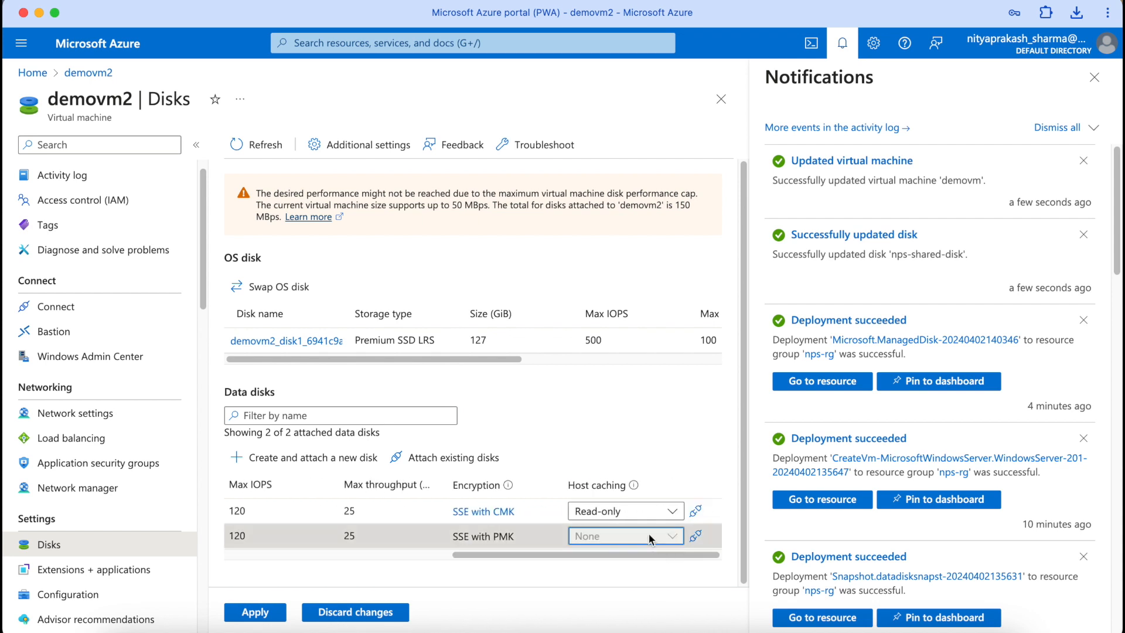
left_click(255, 612)
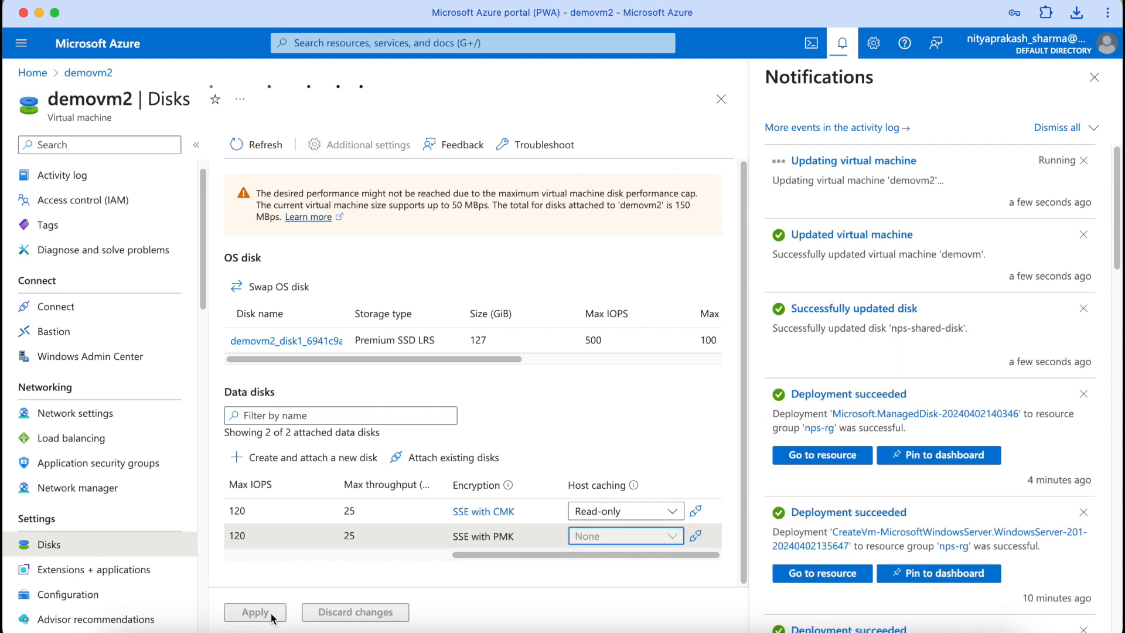